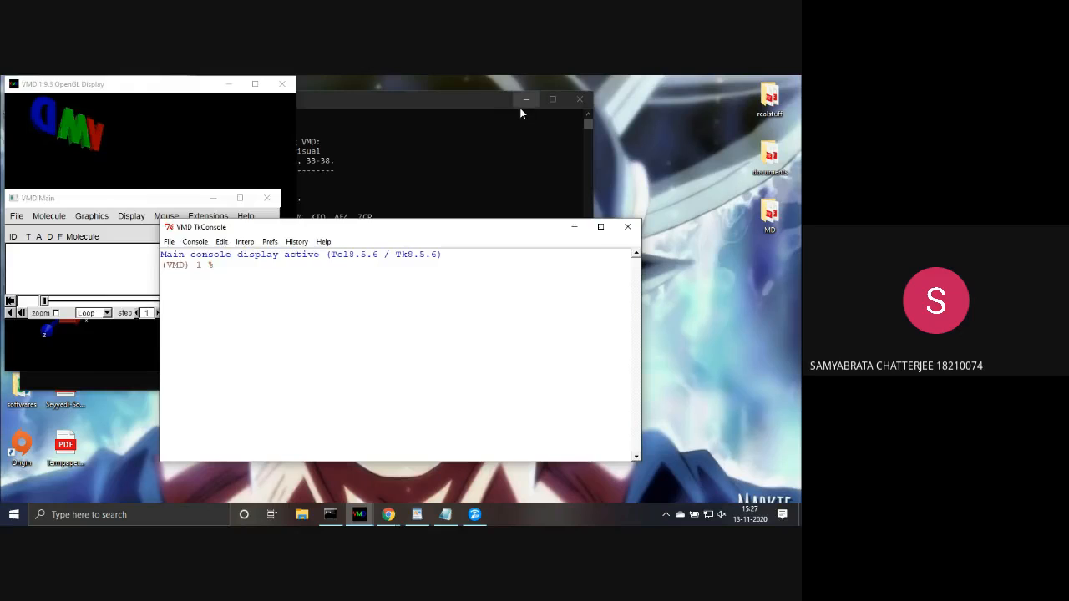
- Minimize the command window and change the TkConsole's working directory to desktop/water/trial, starting from the home directory
left_click(525, 99)
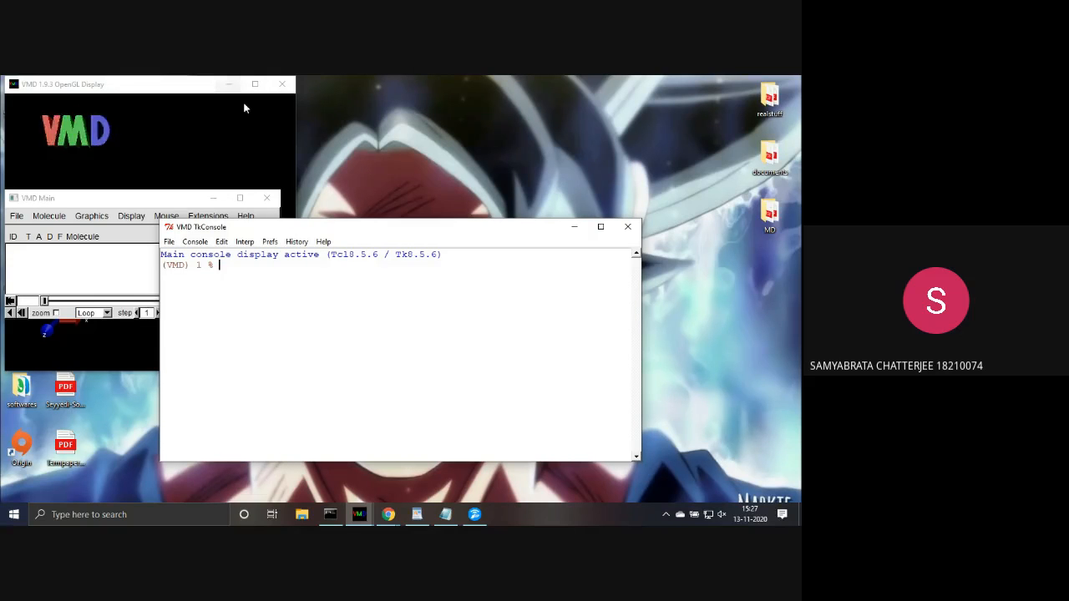
type("cd")
key("Return")
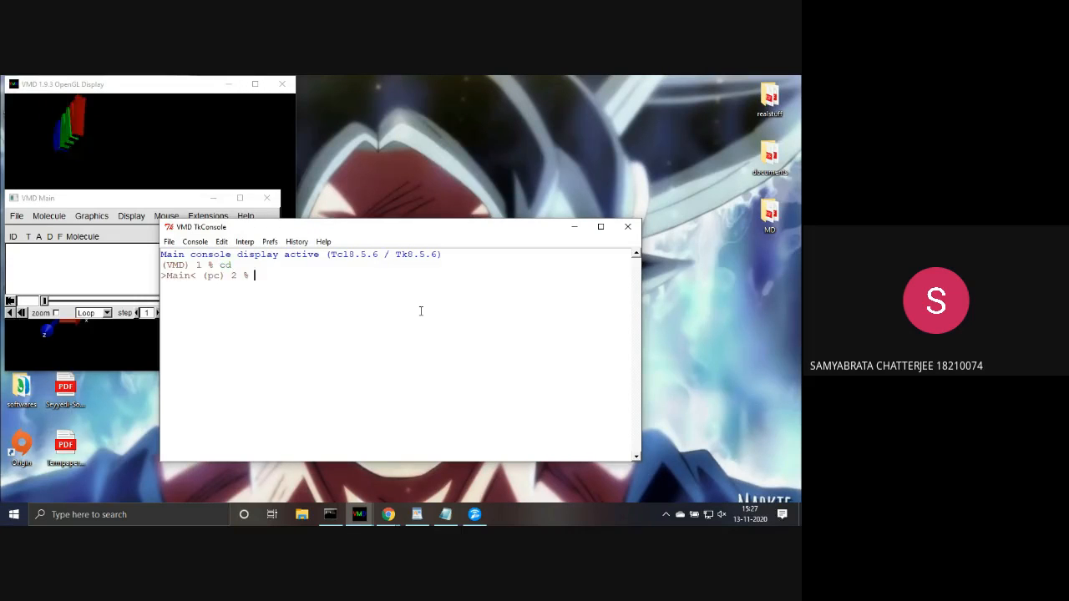
type("cd de")
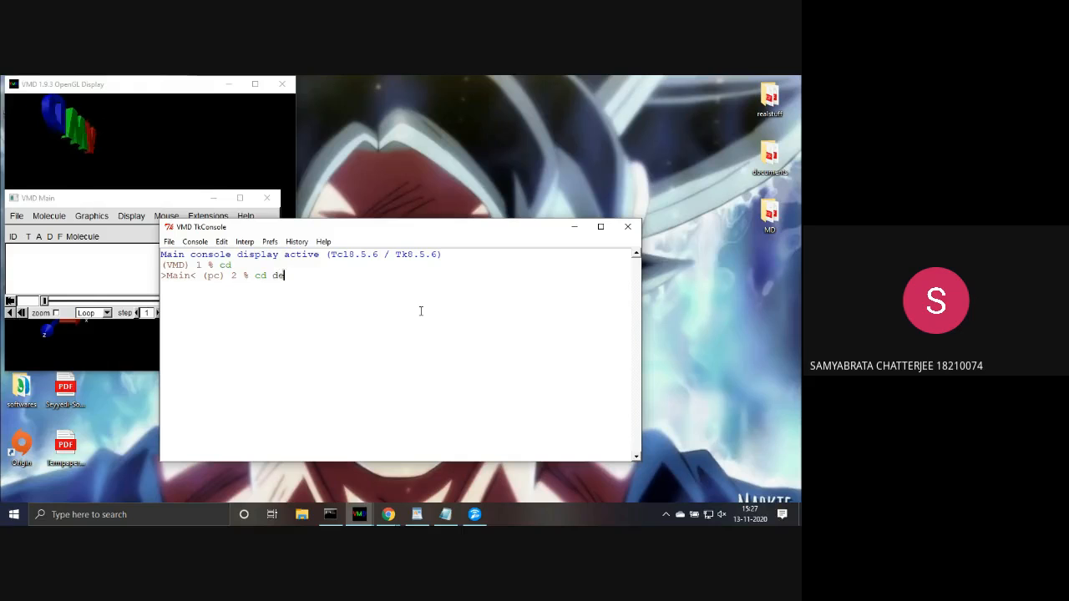
type("sktop/water")
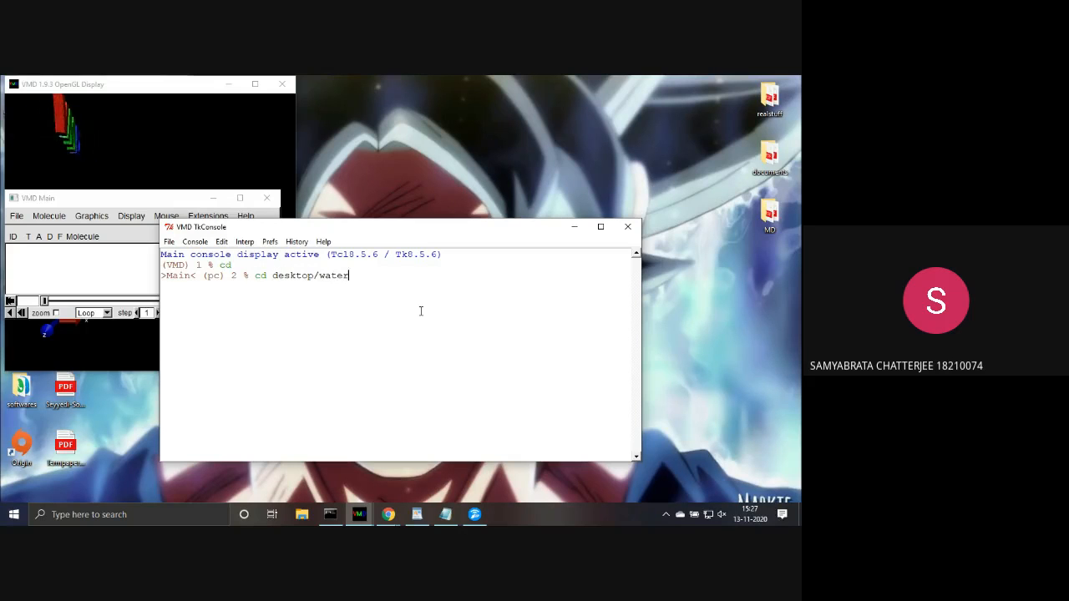
type("/trial")
key("Return")
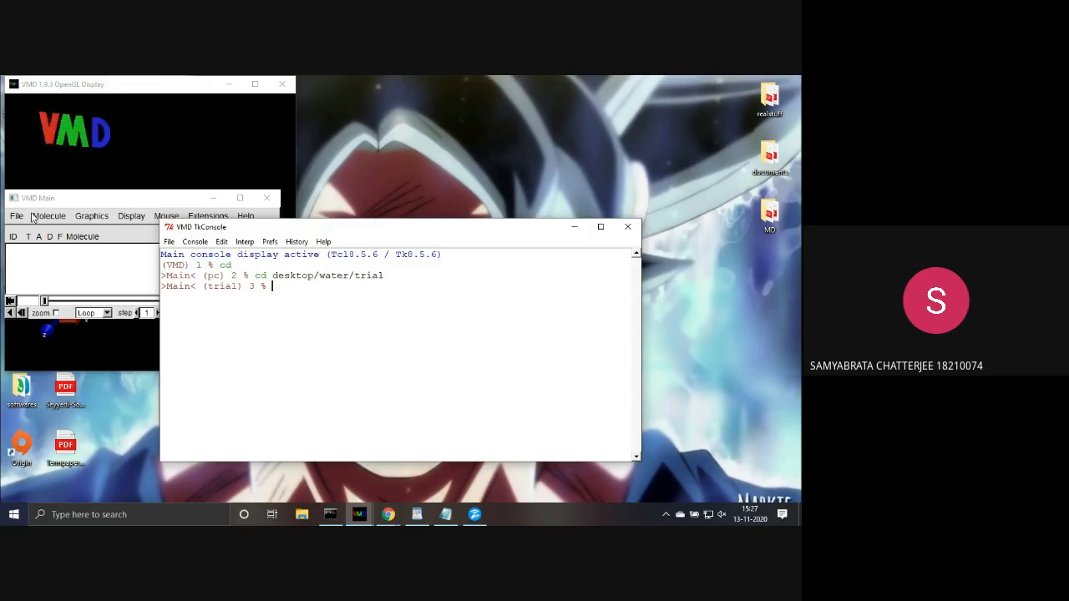
left_click(89, 216)
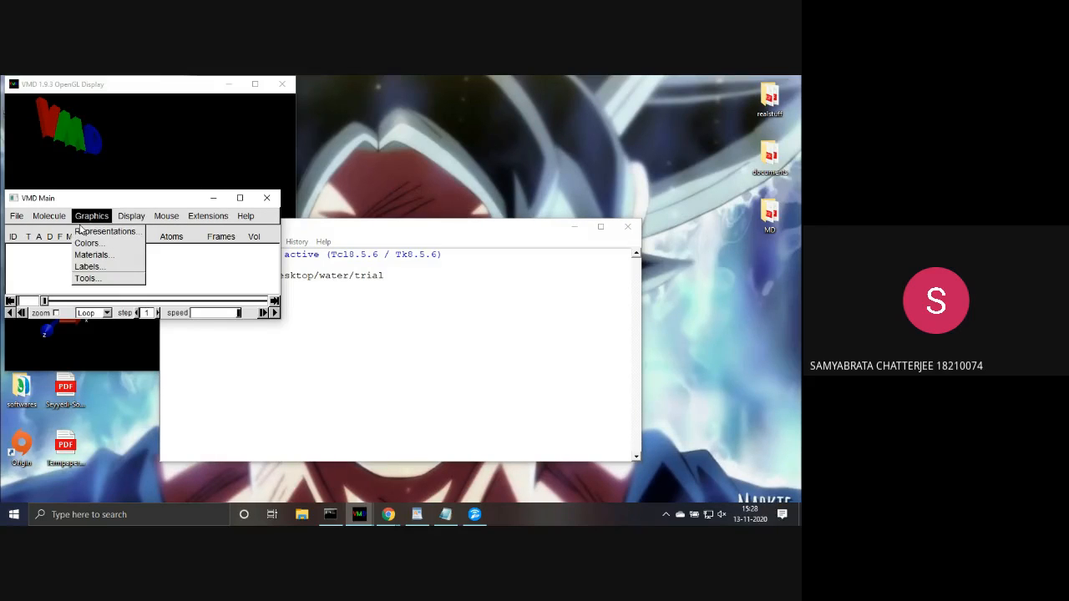
left_click(399, 129)
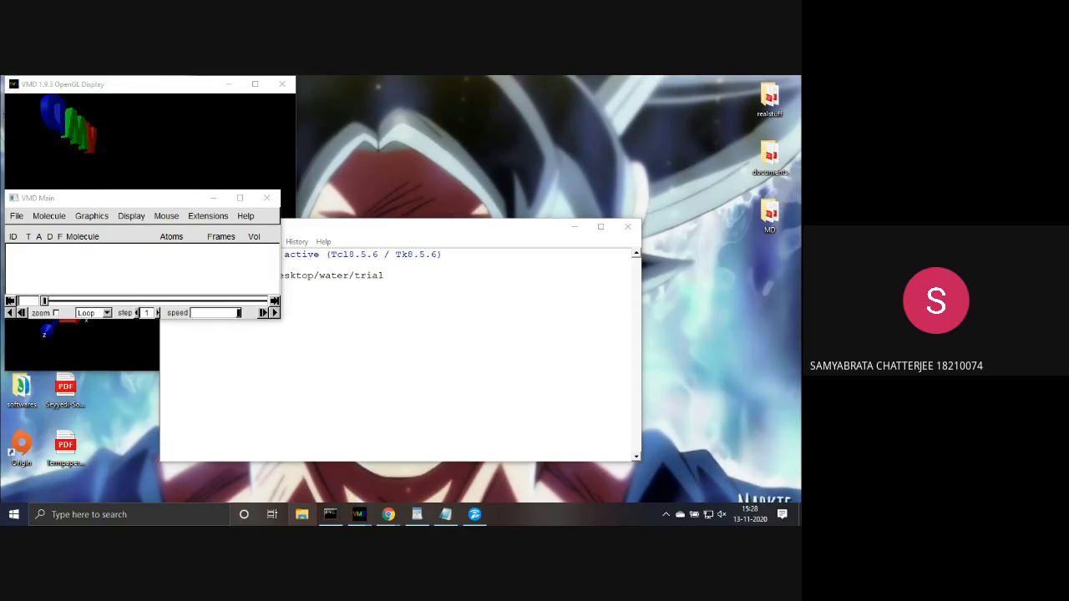
- Switch to File Explorer and open the trial folder inside the Desktop's water folder
left_click(301, 515)
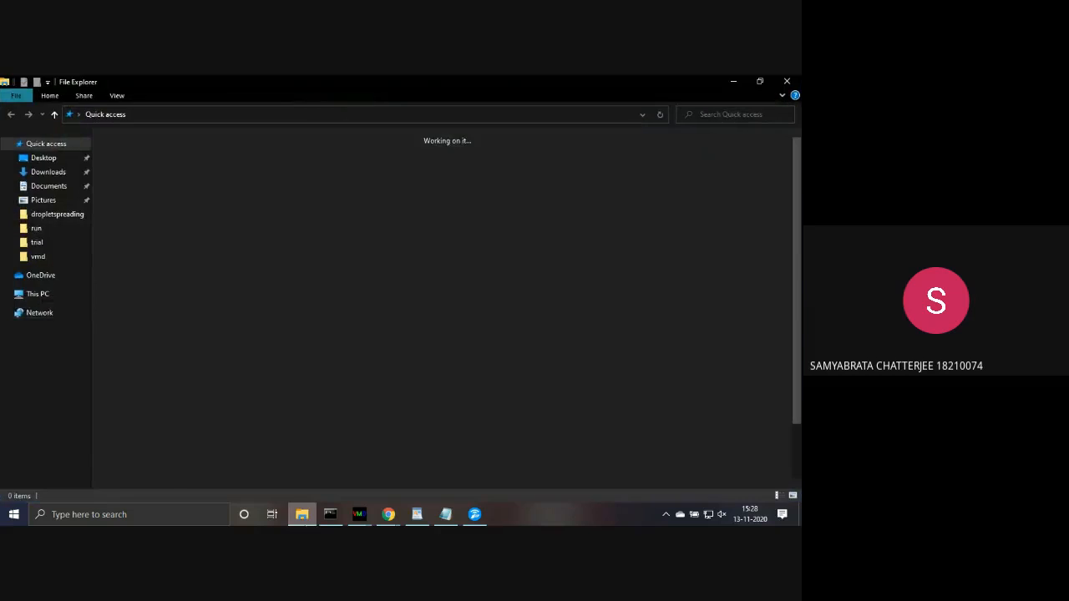
left_click(71, 159)
left_click_drag(97, 177, 122, 202)
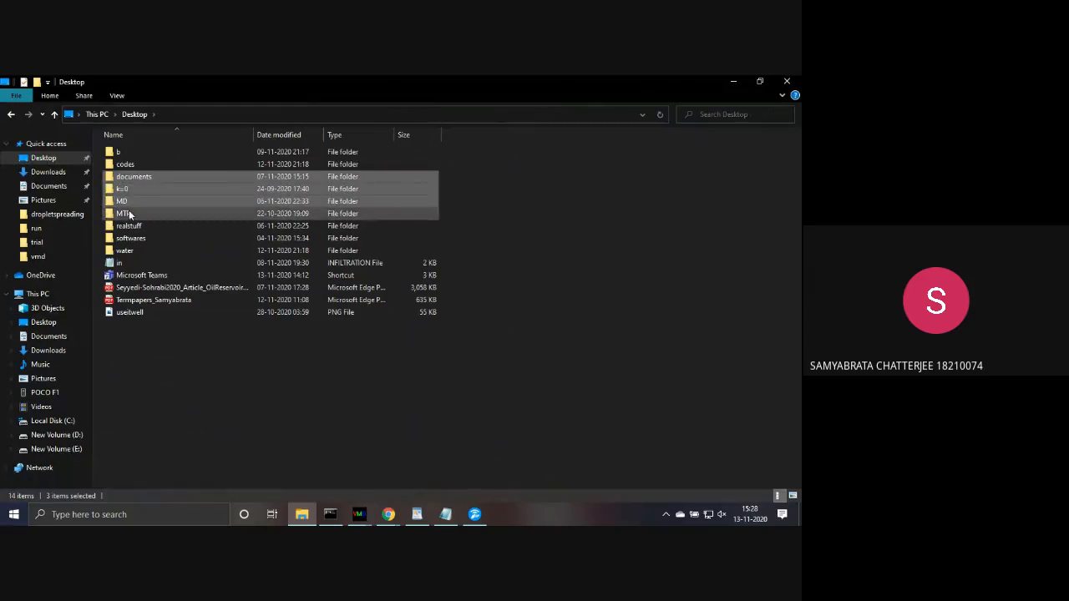
left_click(138, 250)
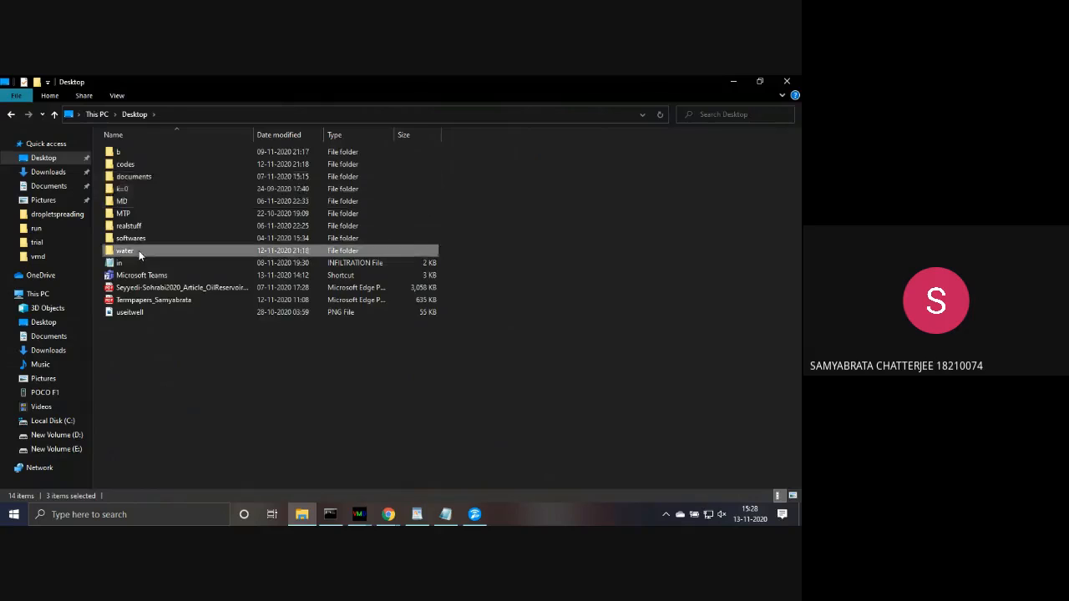
double_click(138, 250)
double_click(140, 187)
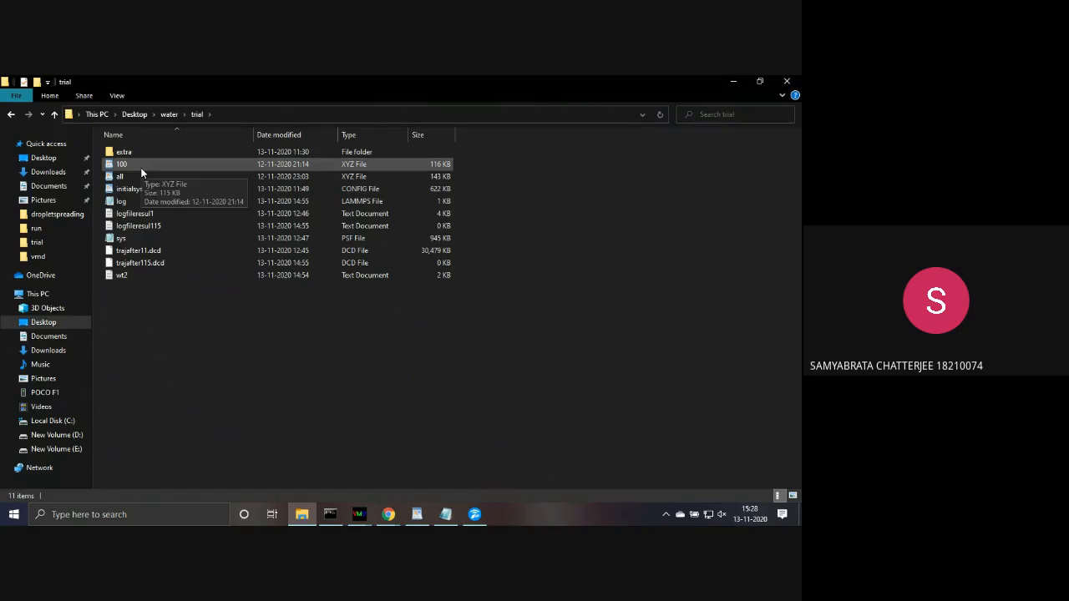
- Open the 100 XYZ file in WordPad, examine its atom coordinate list and close it
left_click(142, 172)
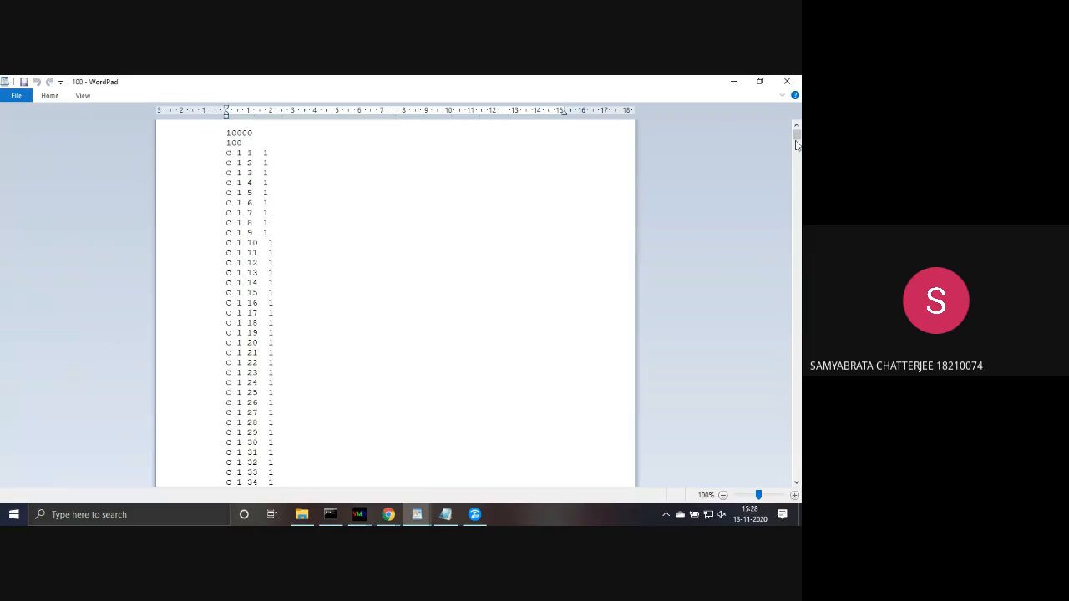
left_click_drag(794, 137, 801, 83)
left_click(787, 81)
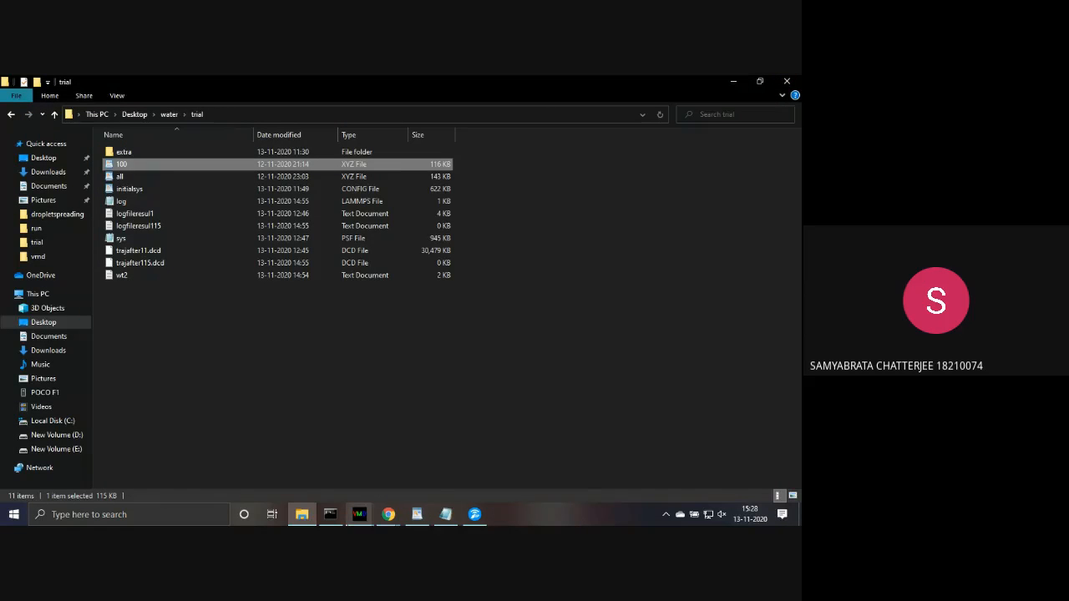
- Switch to VMD and load 100.XYZ from the trial folder as a new molecule
mouse_move(360, 514)
left_click(363, 492)
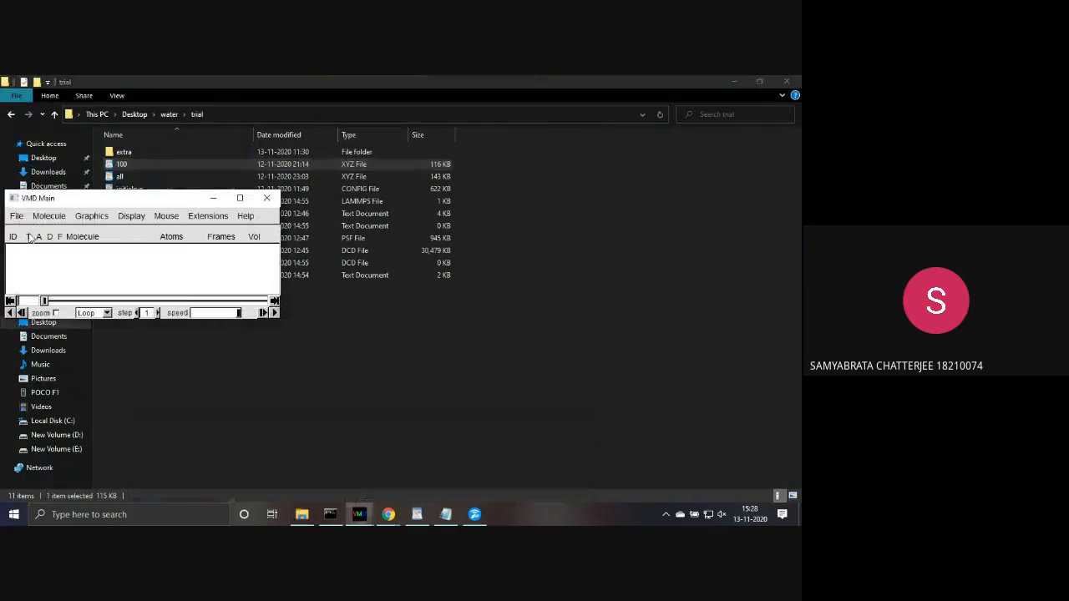
left_click(17, 215)
left_click(34, 231)
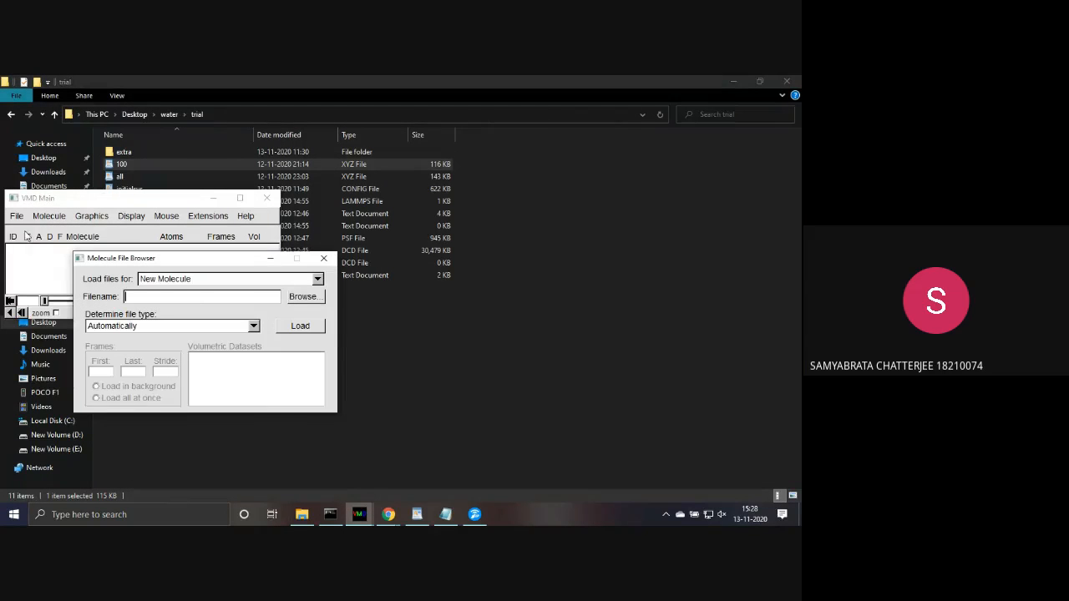
left_click(301, 298)
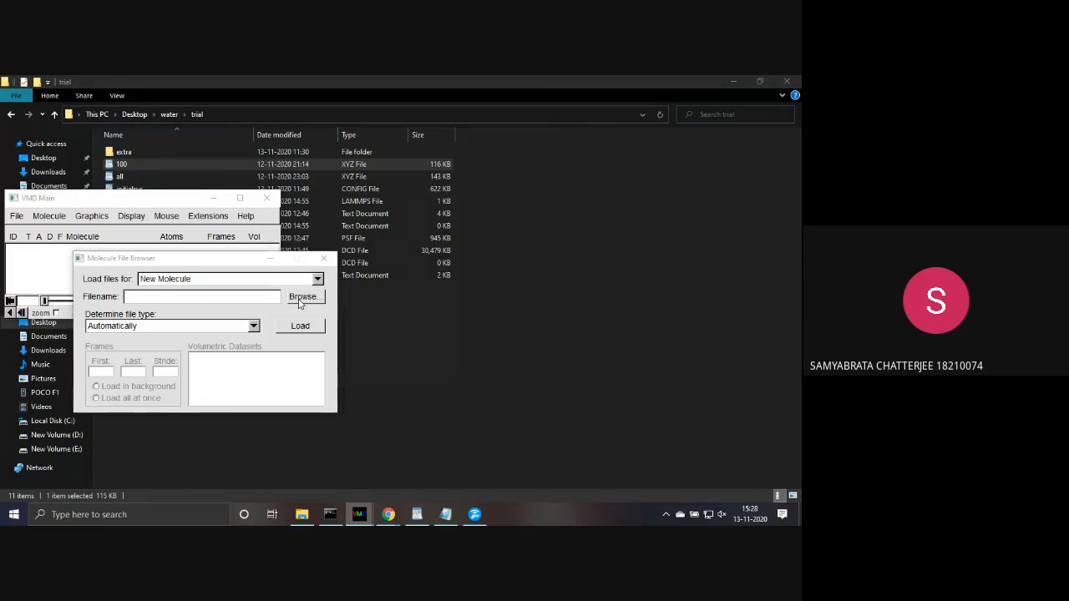
left_click(271, 266)
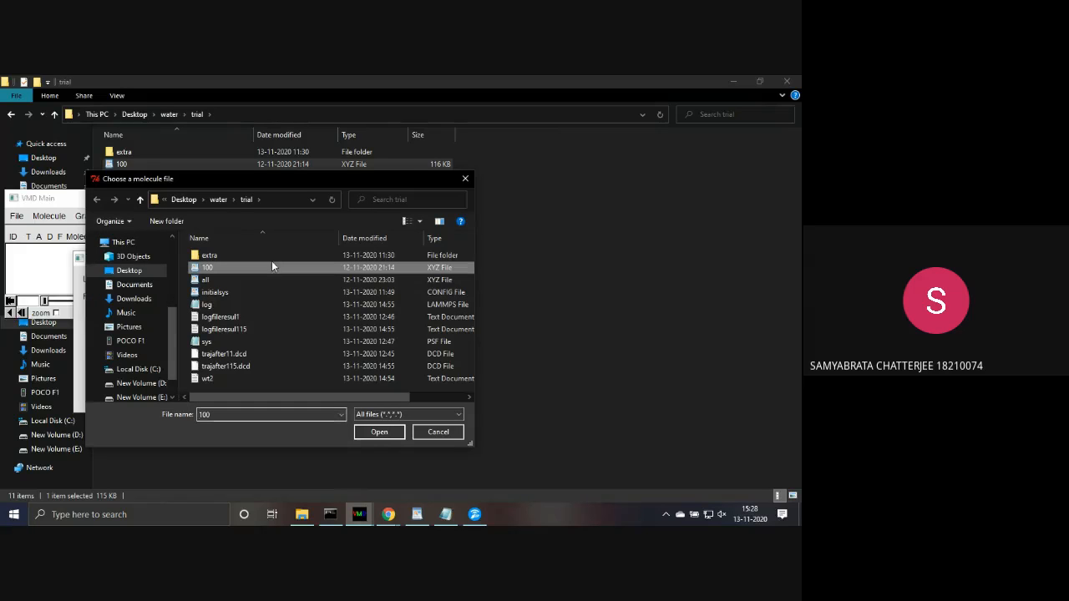
left_click(380, 432)
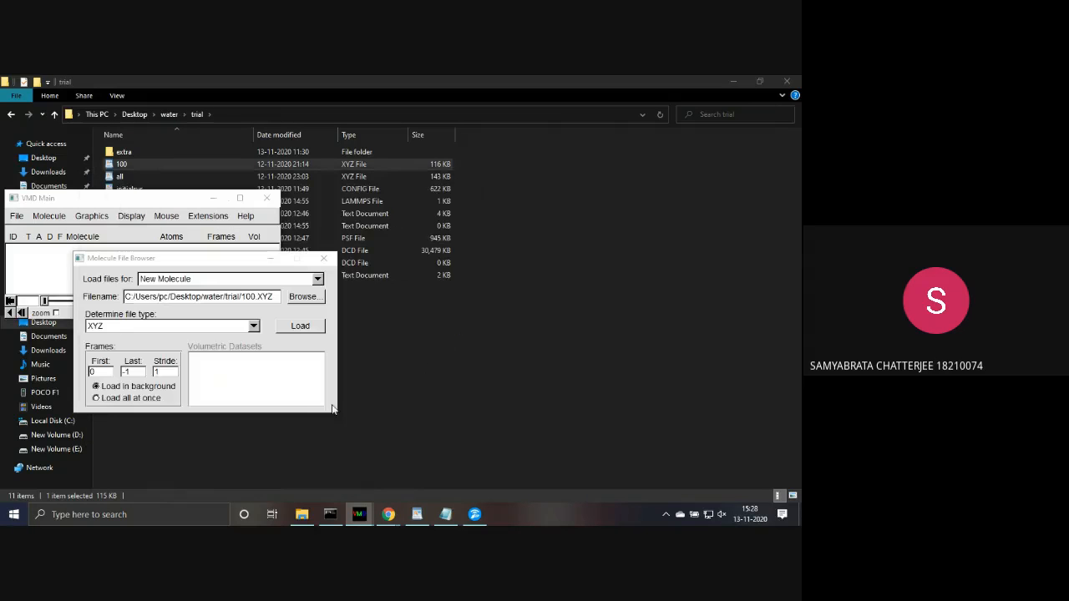
left_click(290, 331)
- Bring up the OpenGL display and rotate the loaded atom sheet to view it at an angle
mouse_move(365, 522)
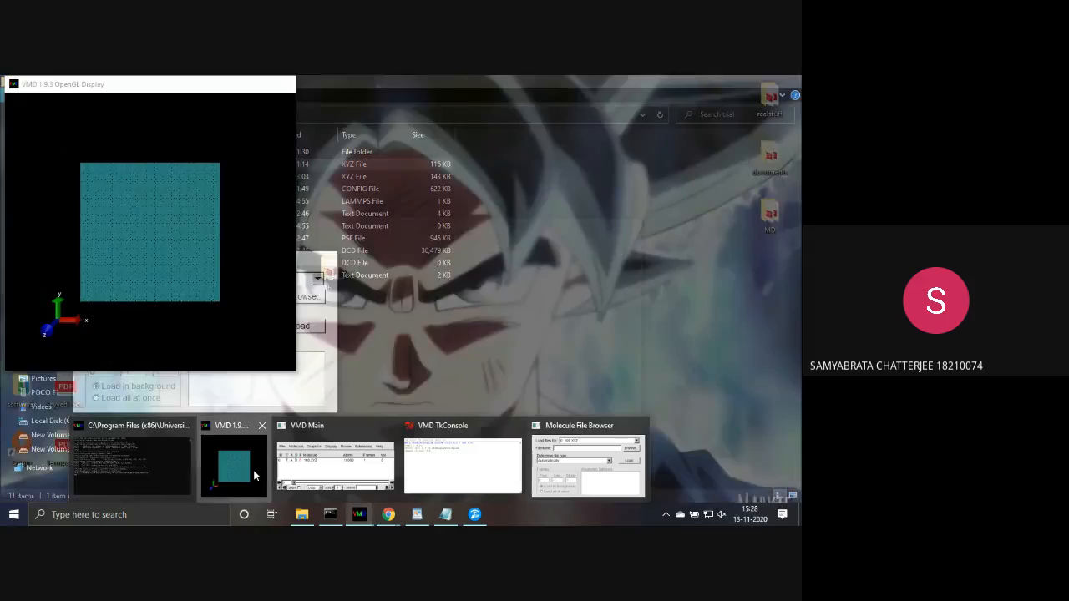
left_click(255, 476)
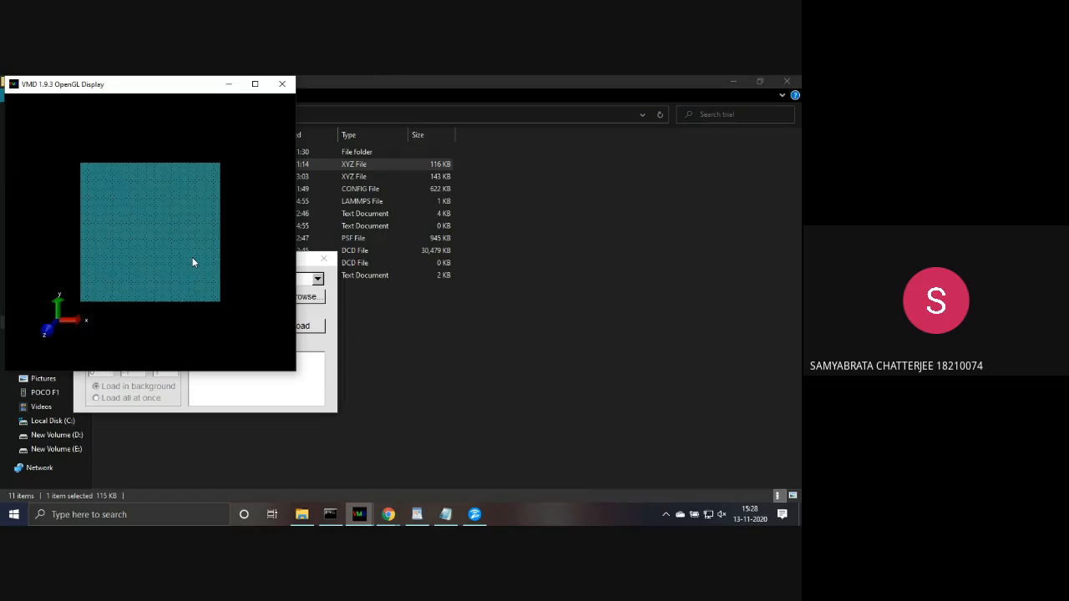
left_click_drag(192, 262, 172, 195)
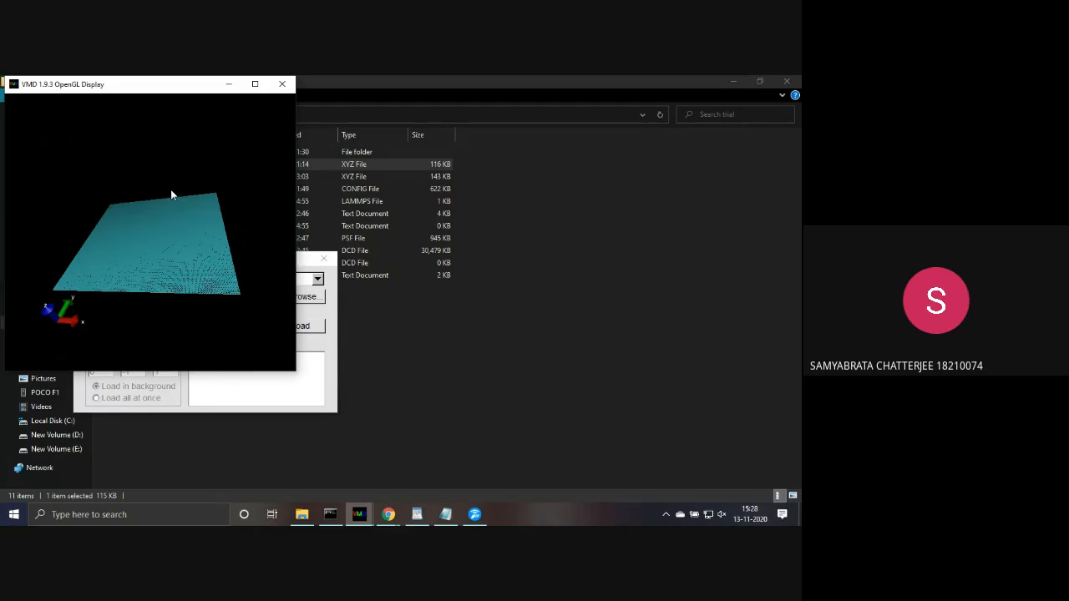
- Clear the molecule's bonds from the TkConsole with topo clearbonds and inspect the sheet in the OpenGL display
mouse_move(366, 520)
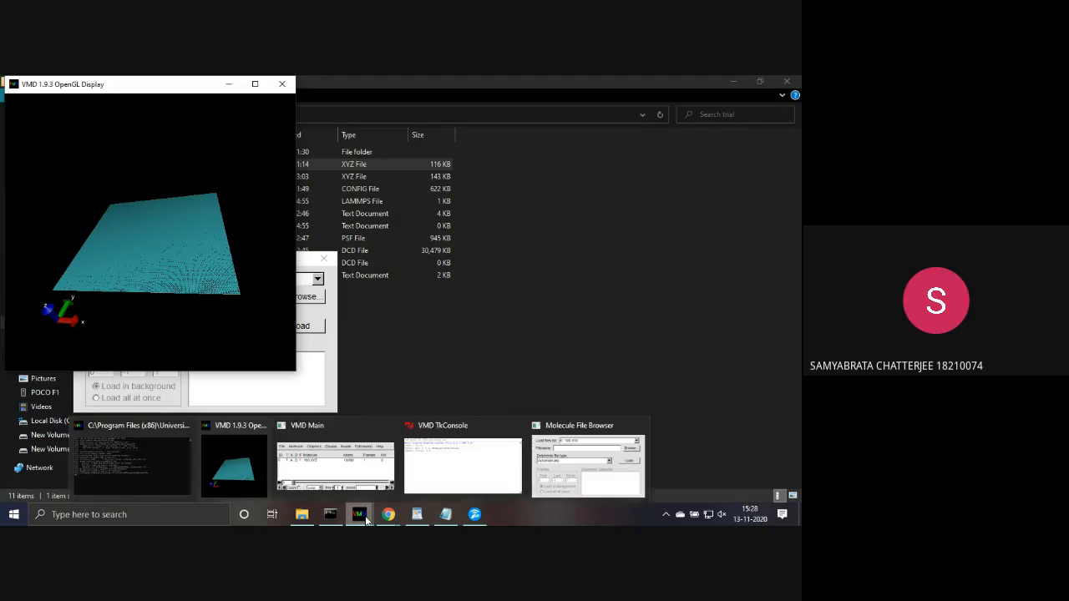
left_click(451, 472)
type("t")
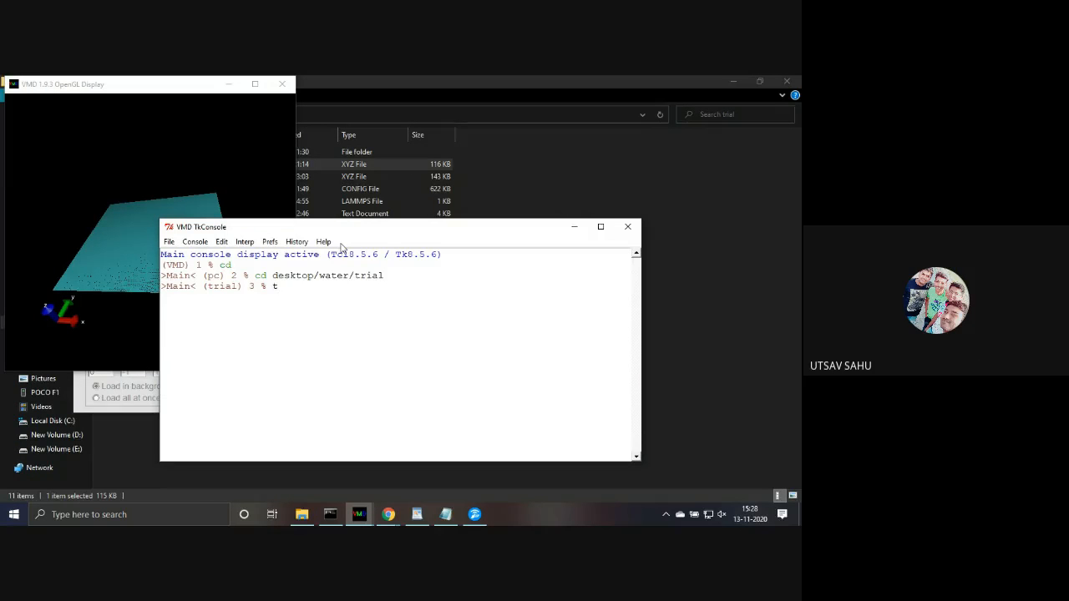
type("opo clearbonds")
key("Return")
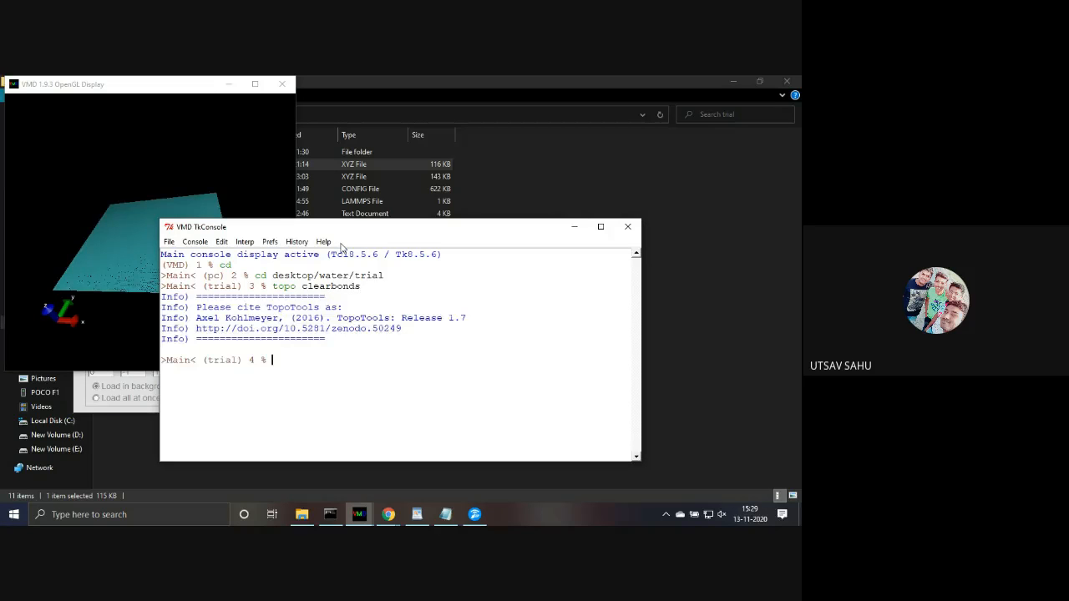
left_click_drag(112, 264, 150, 292)
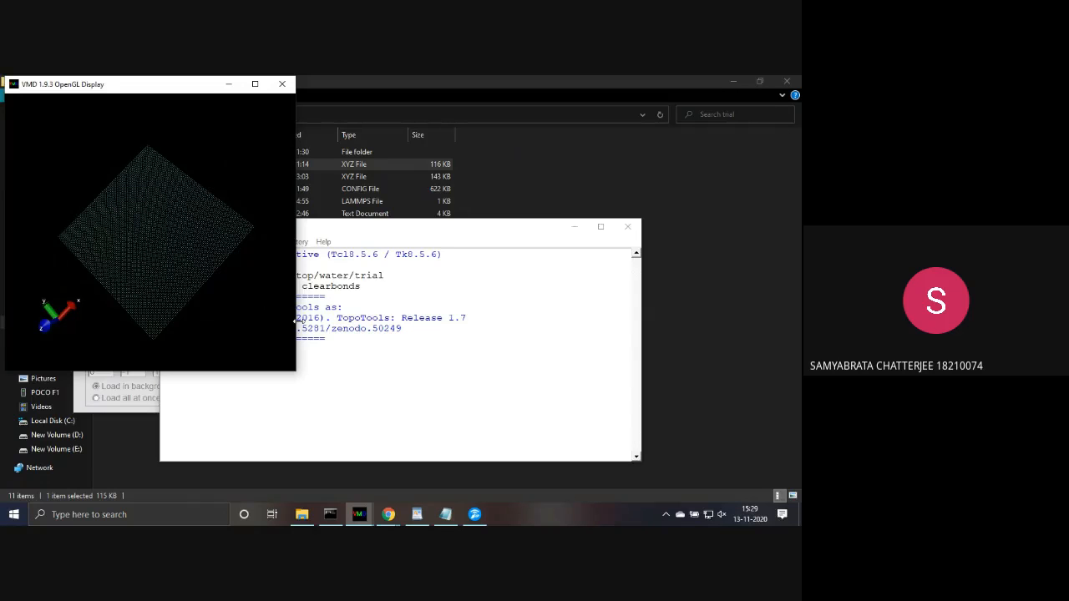
- Write the molecule to s.pdb from the TkConsole with animate write pdb s.pdb
left_click(325, 363)
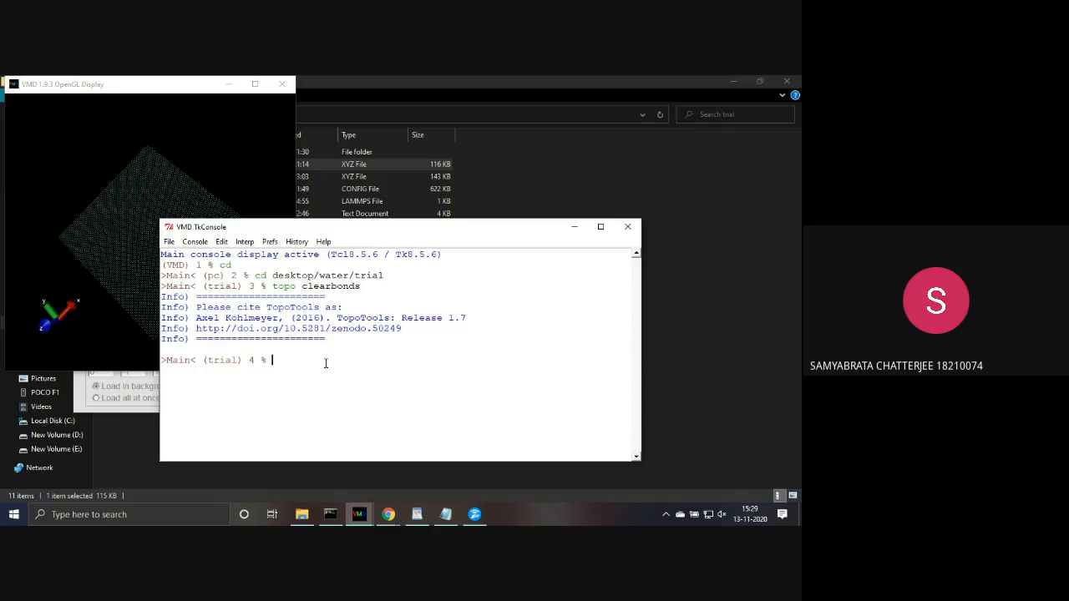
type("animate write pdb s")
key("BackSpace")
type("s.pdb")
key("Return")
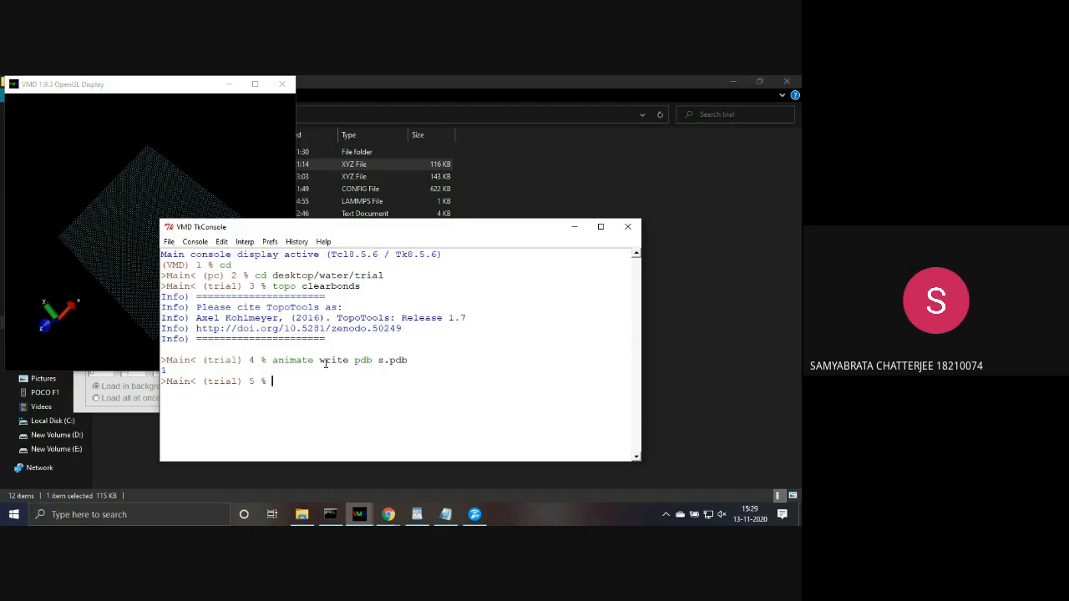
- Open the new s PDB file from the trial folder in a maximized Notepad, examine its atom records and close it
left_click(558, 169)
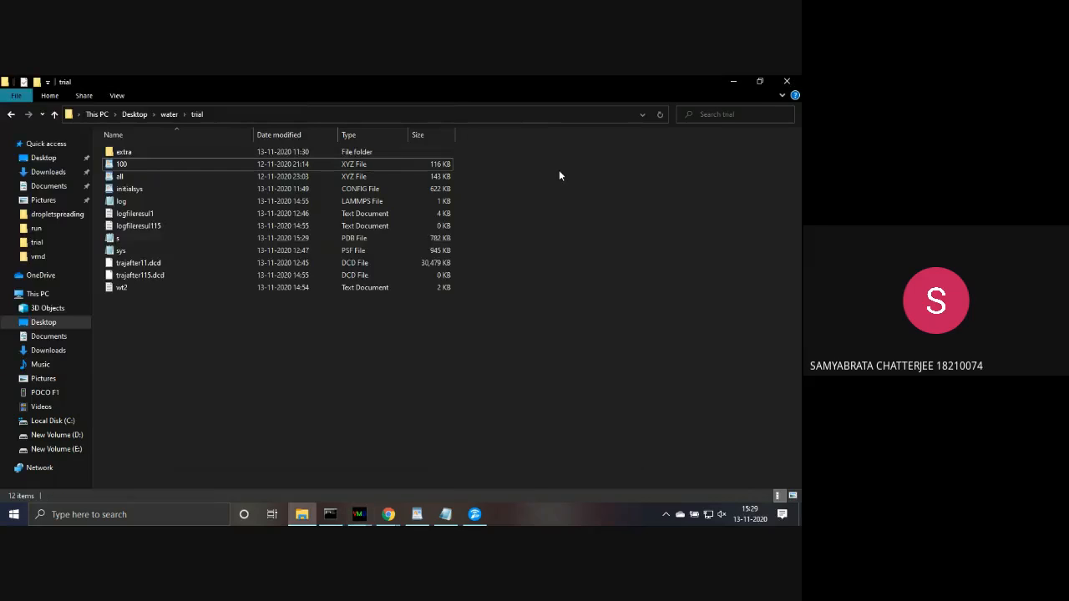
left_click(283, 238)
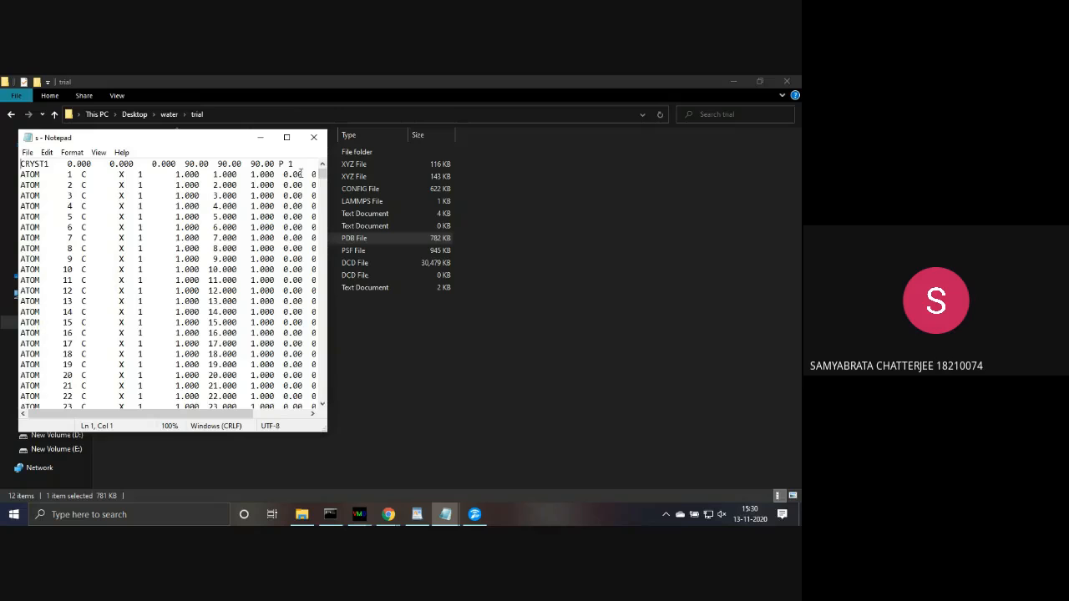
left_click(287, 137)
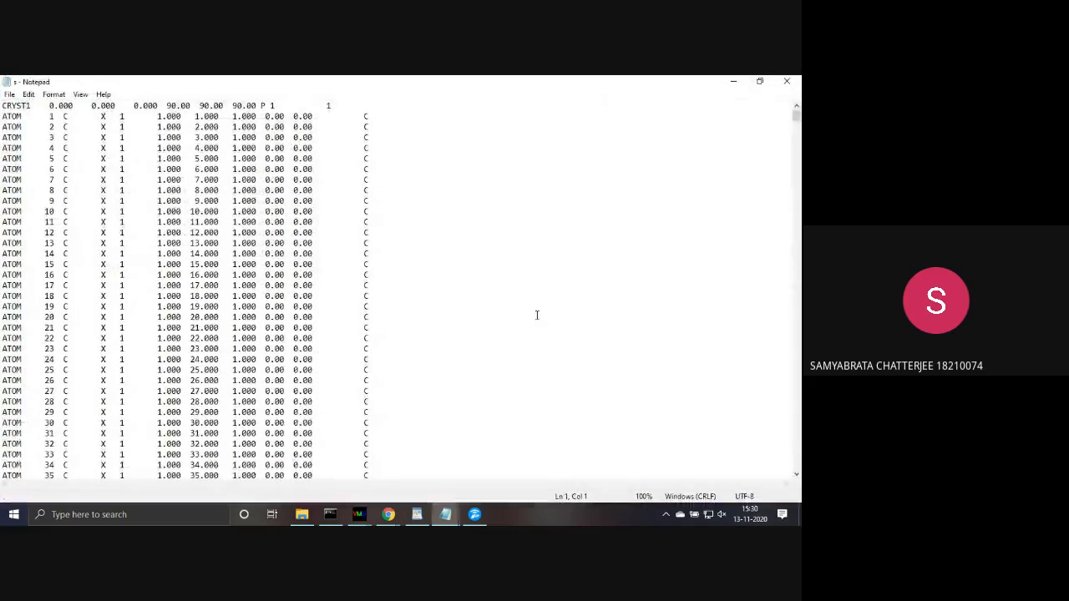
left_click(786, 81)
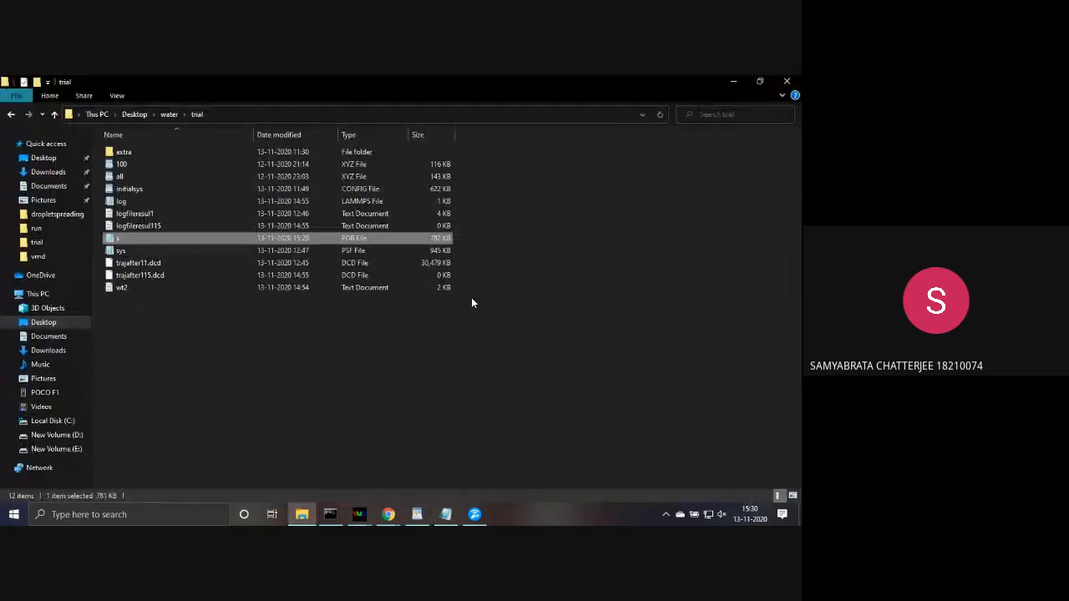
- Switch back to VMD and delete the loaded 100.XYZ molecule from the molecule list
mouse_move(359, 513)
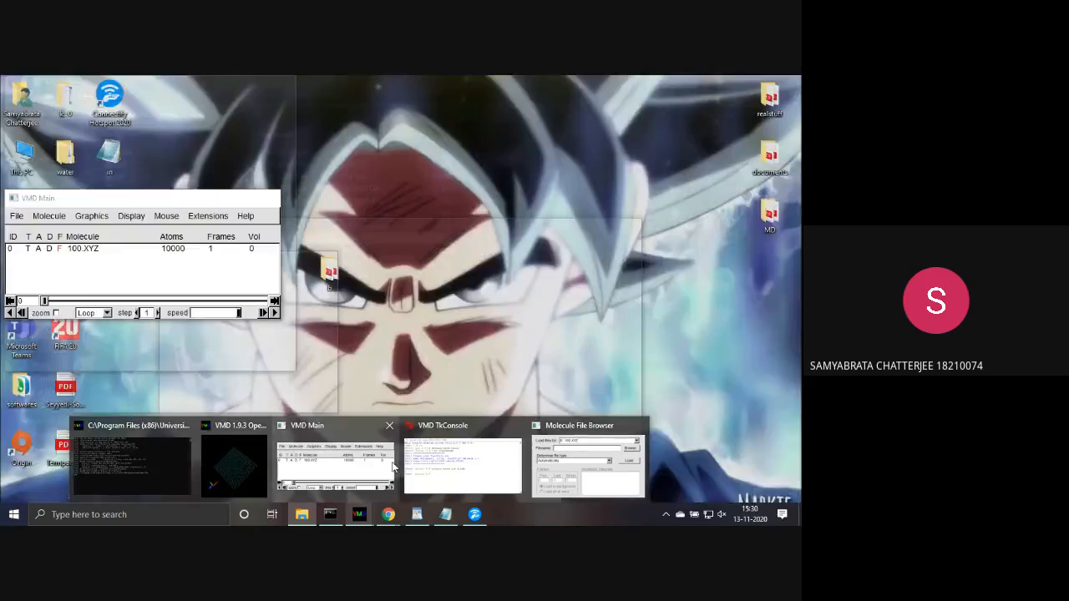
left_click(334, 464)
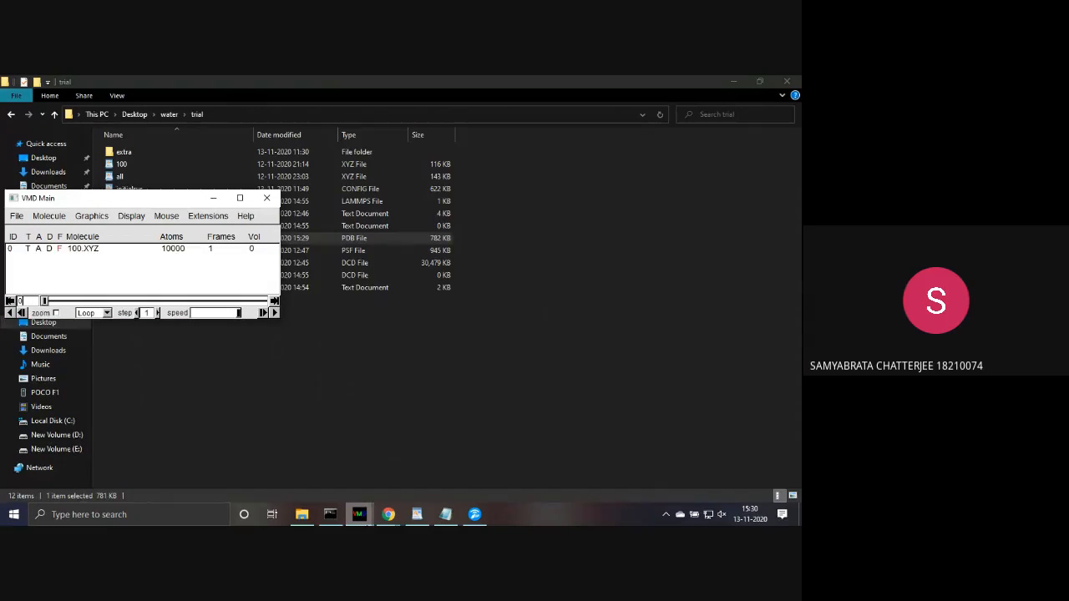
mouse_move(359, 514)
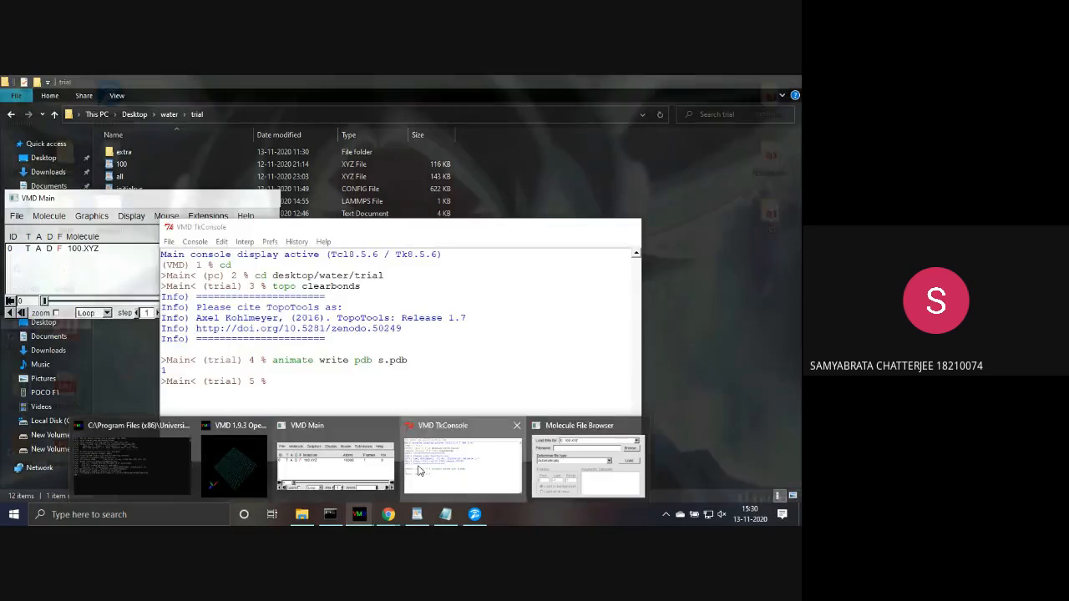
left_click(462, 463)
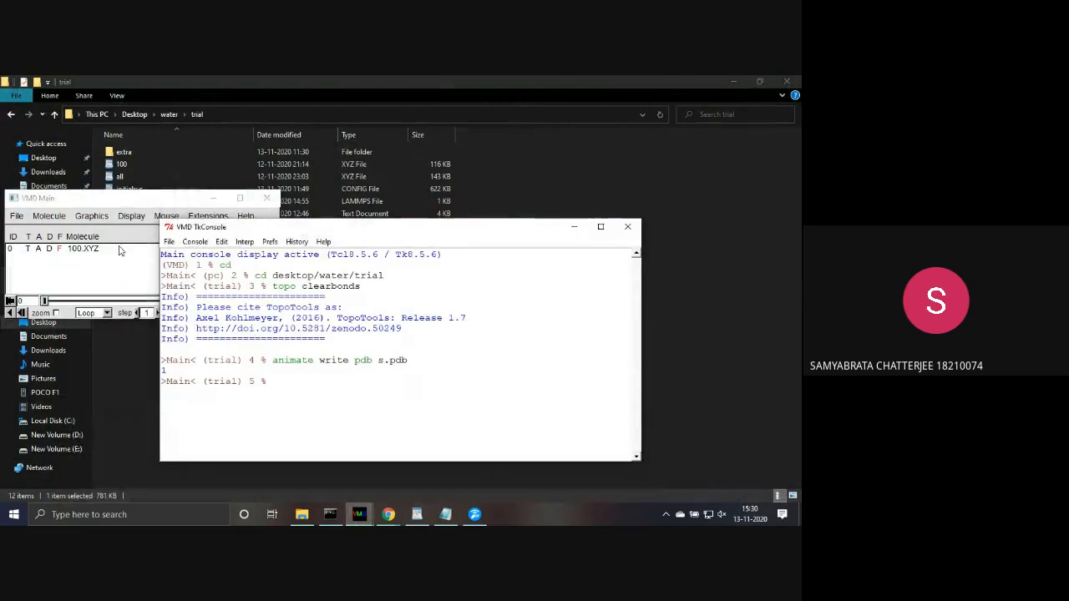
left_click(118, 251)
right_click(117, 250)
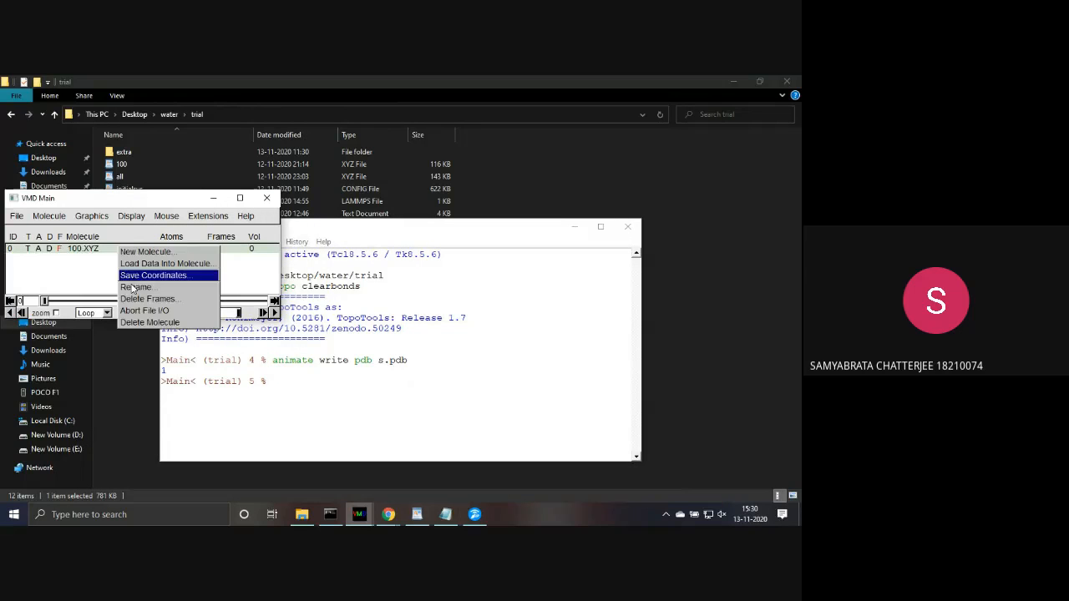
left_click(151, 322)
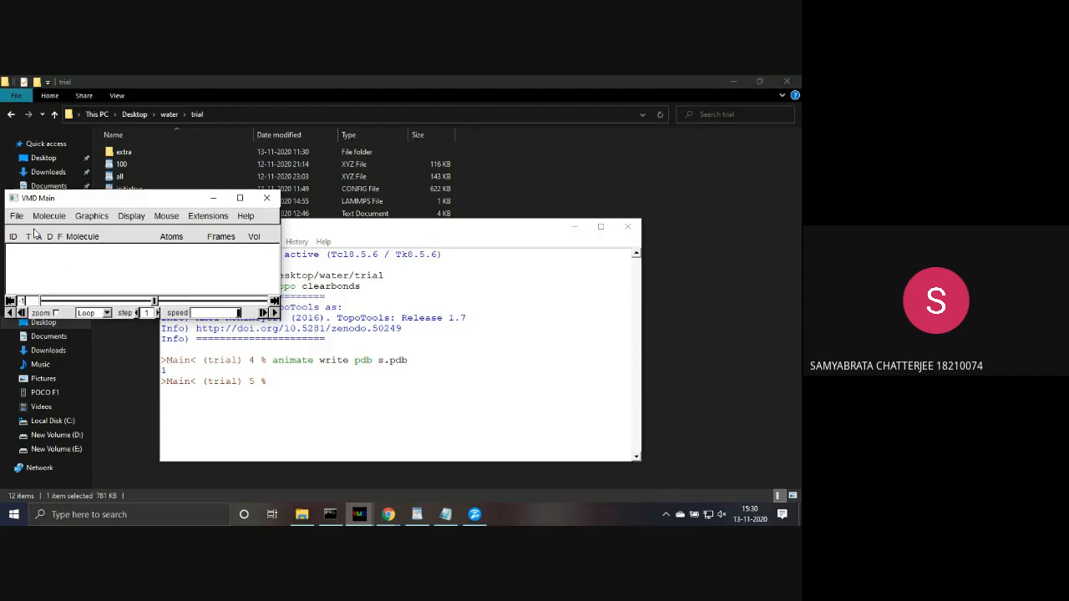
- Bring up the Add Solvation Box tool and set the box size minimums to x 1, y 1 and z 1
left_click(197, 217)
mouse_move(197, 232)
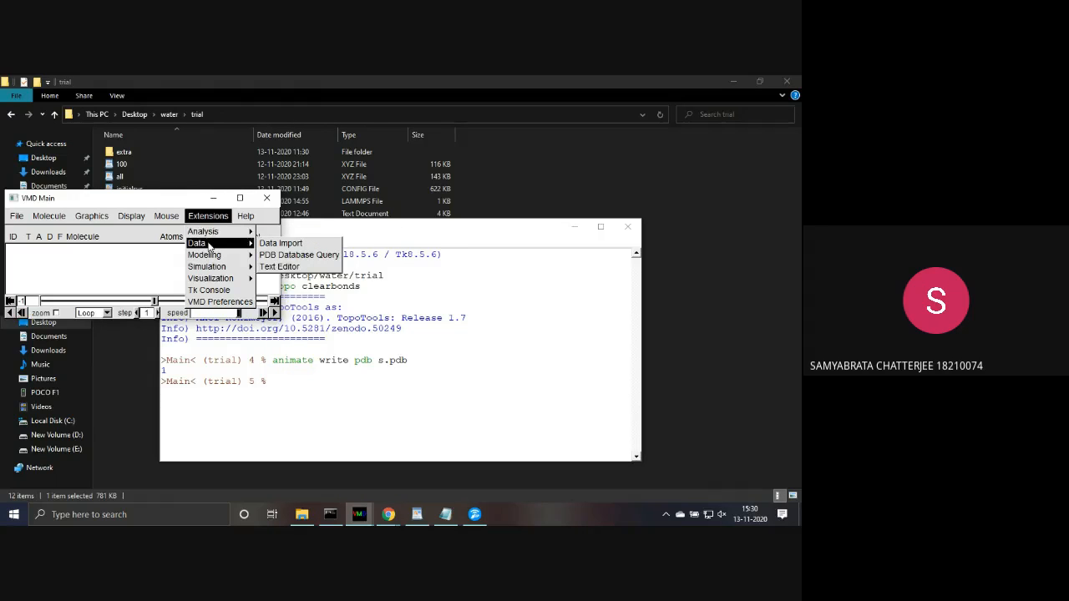
mouse_move(209, 256)
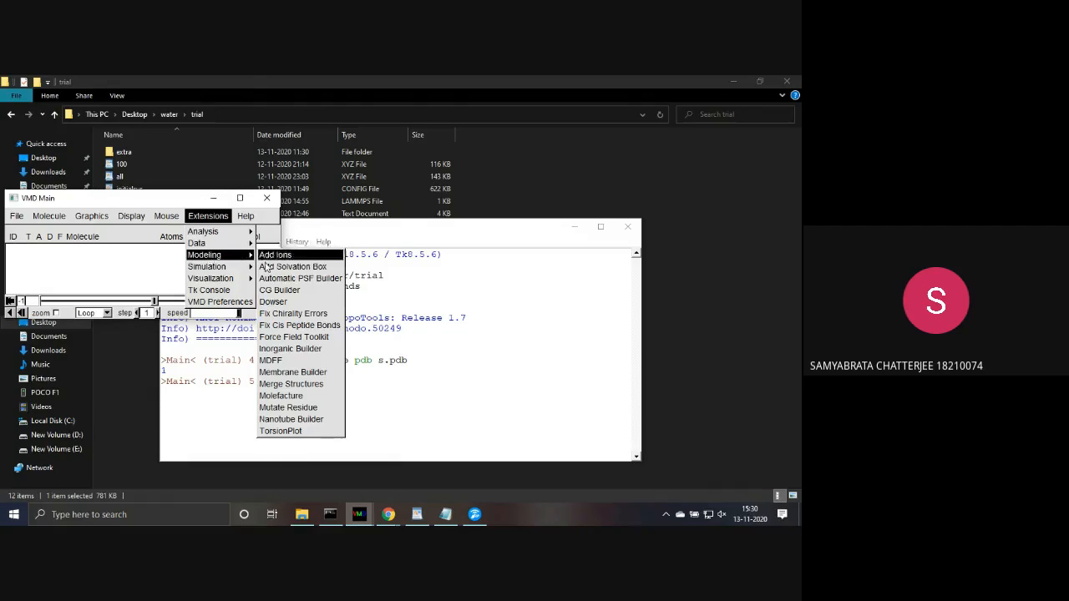
left_click(284, 267)
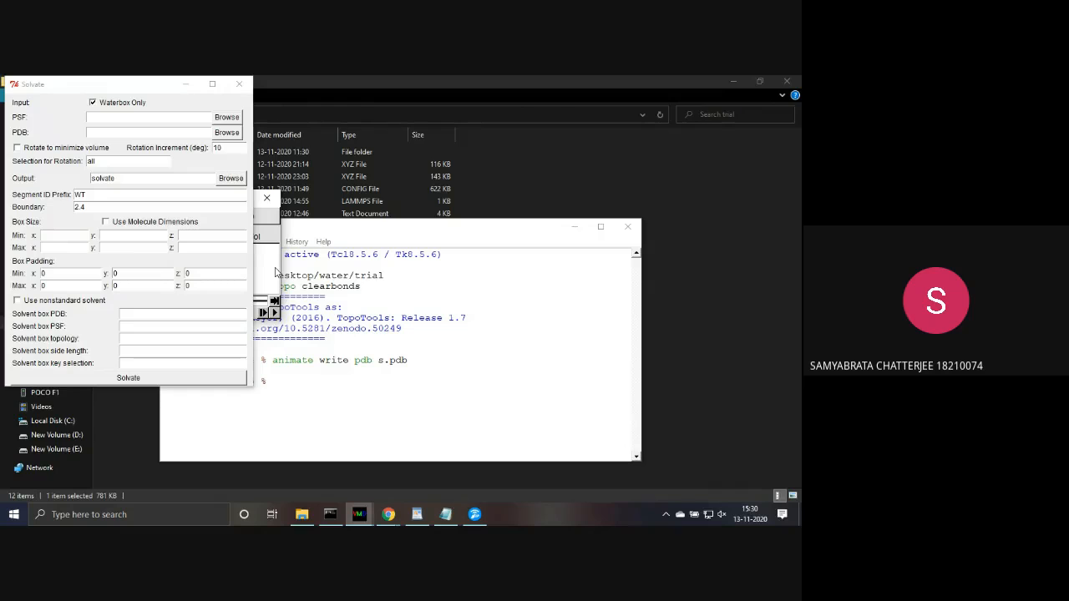
left_click(46, 235)
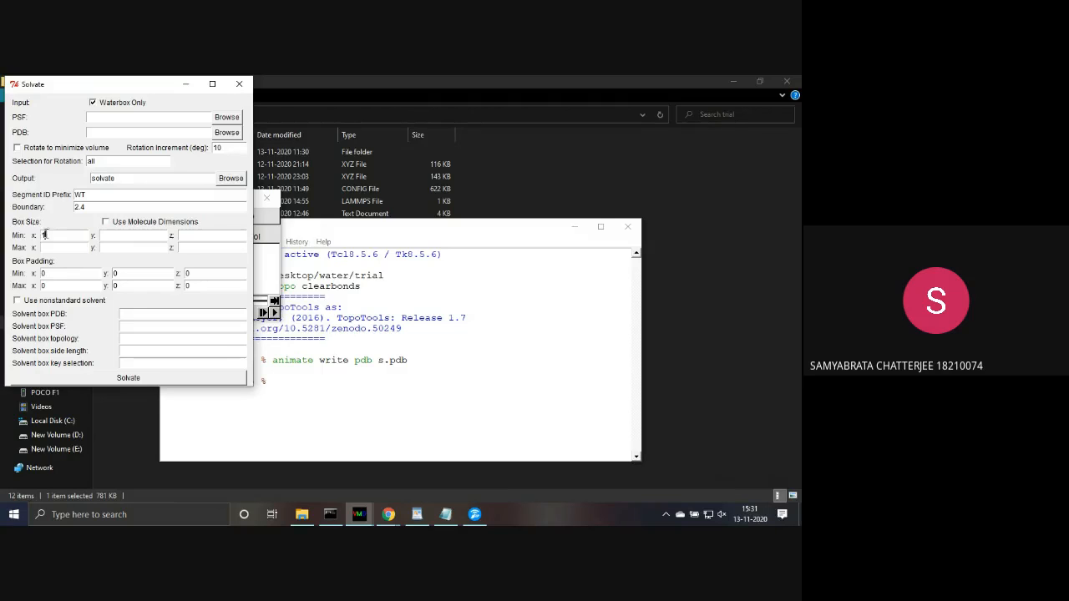
type("1")
left_click(104, 237)
type("1")
- Set the solvation box size maximums to x 20, y 20 and z 5
left_click(79, 248)
type("20")
left_click(105, 246)
type("20")
left_click(191, 249)
type("5")
- Name the Solvate output solvate1 and generate the water box
double_click(130, 182)
left_click(130, 182)
type("1")
left_click(145, 378)
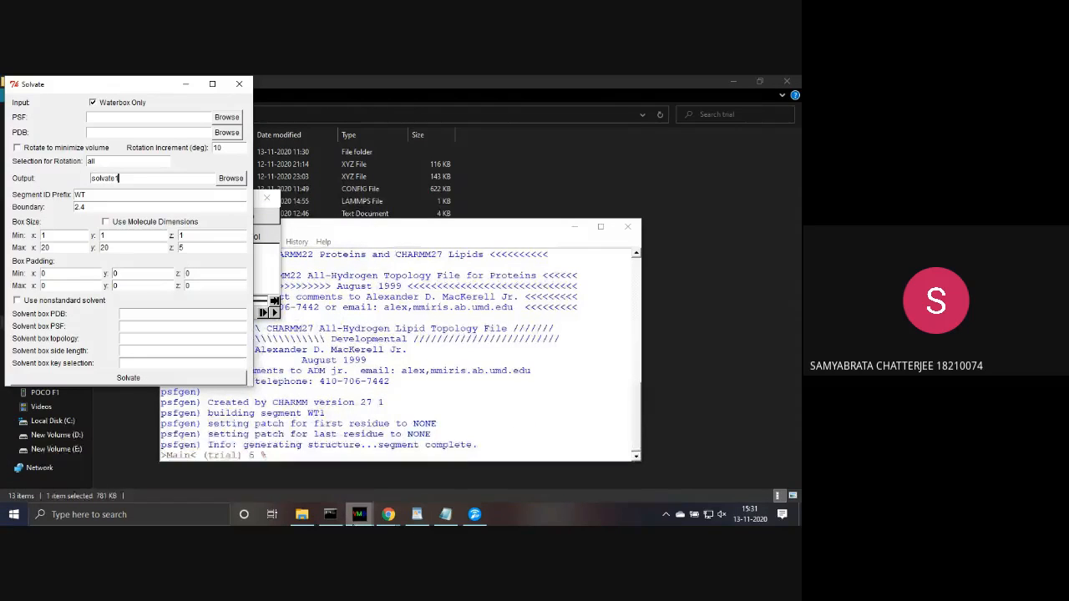
- Bring up the OpenGL display and rotate the generated water molecules to inspect them at an angle
mouse_move(358, 515)
left_click(225, 472)
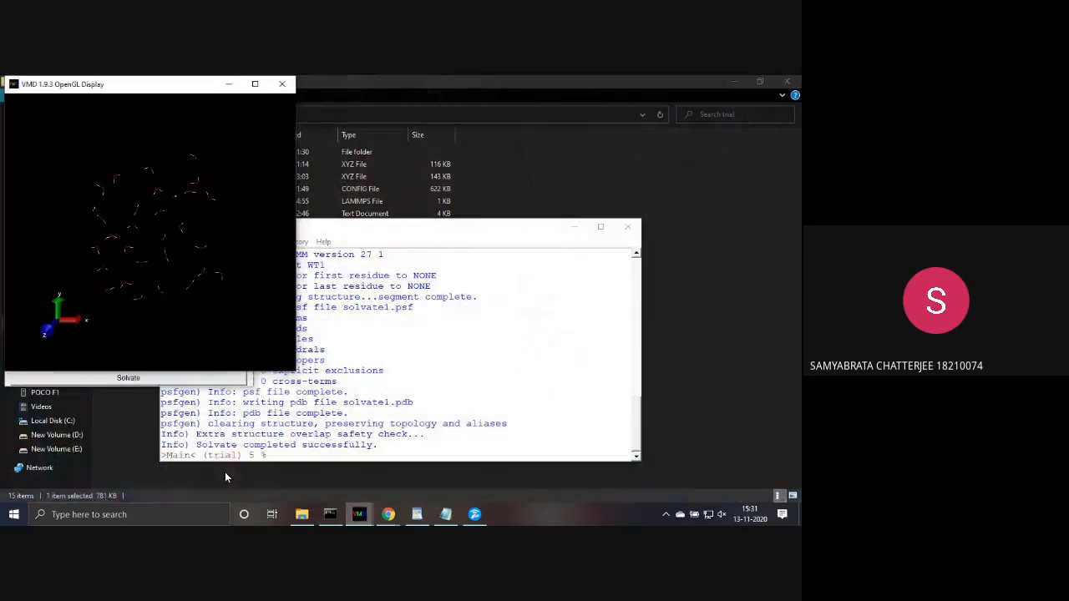
left_click_drag(181, 304, 162, 252)
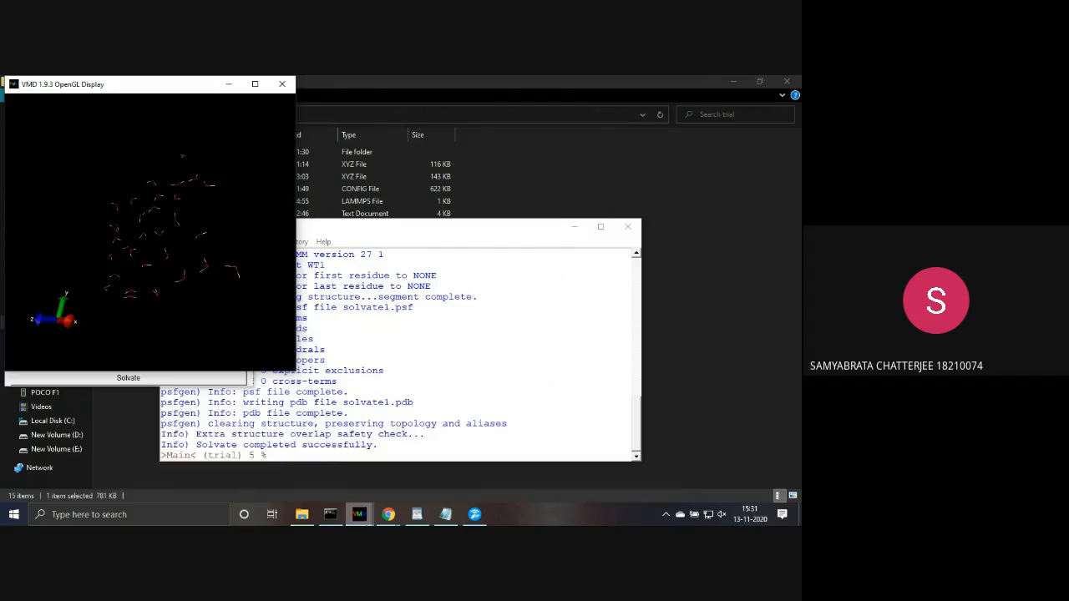
- Enlarge the solvation box maximums to x 50, y 50 and z 20 and regenerate the solvate1 water box
mouse_move(359, 511)
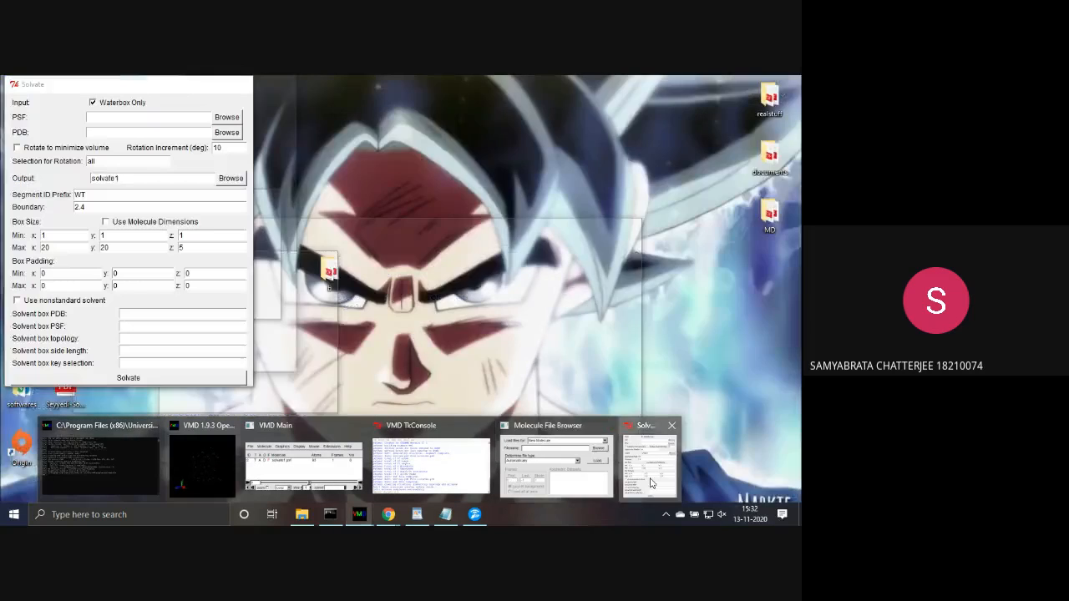
left_click(652, 482)
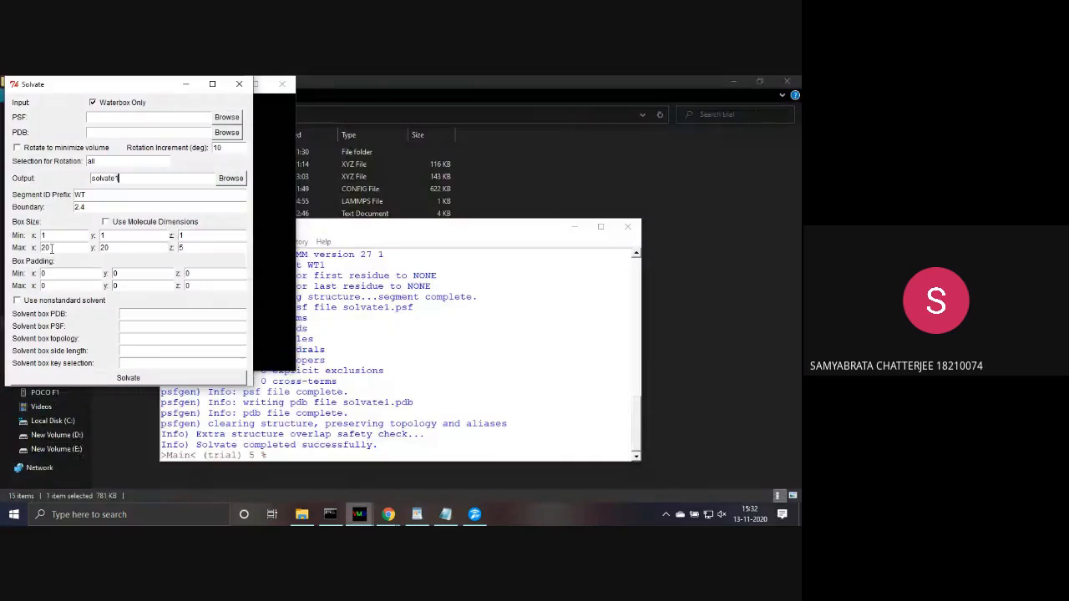
key("BackSpace")
key("BackSpace")
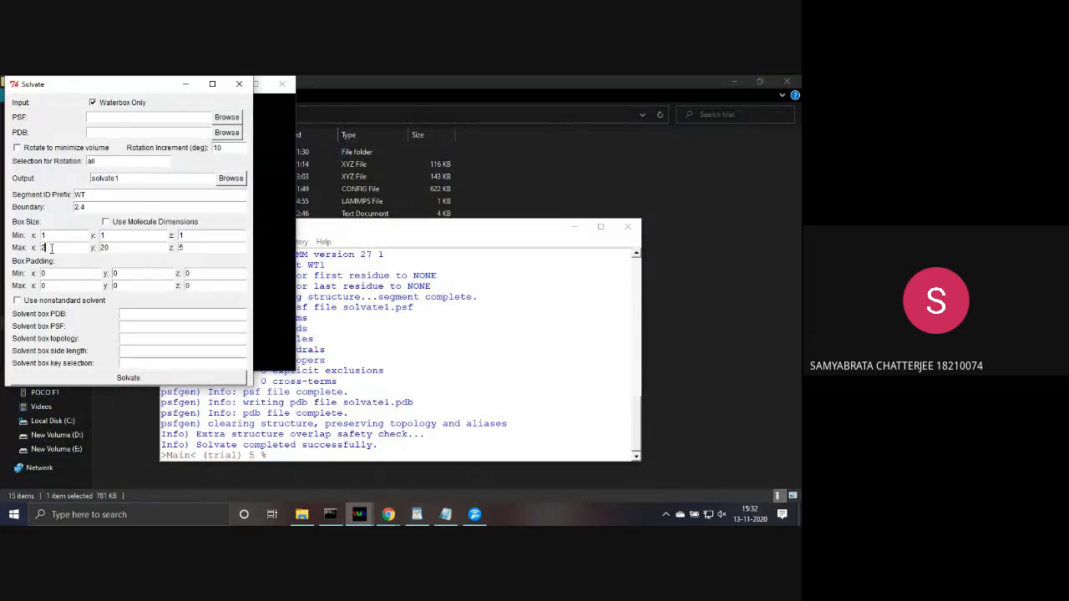
type("50")
left_click(105, 247)
key("BackSpace")
key("BackSpace")
type("50")
left_click(188, 249)
key("BackSpace")
type("20")
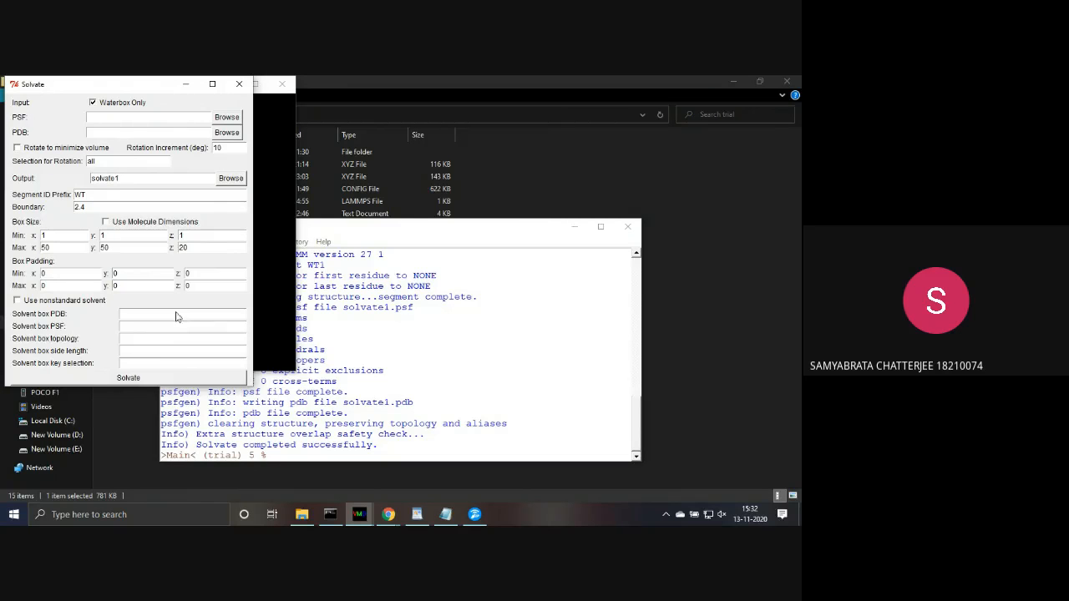
left_click(171, 381)
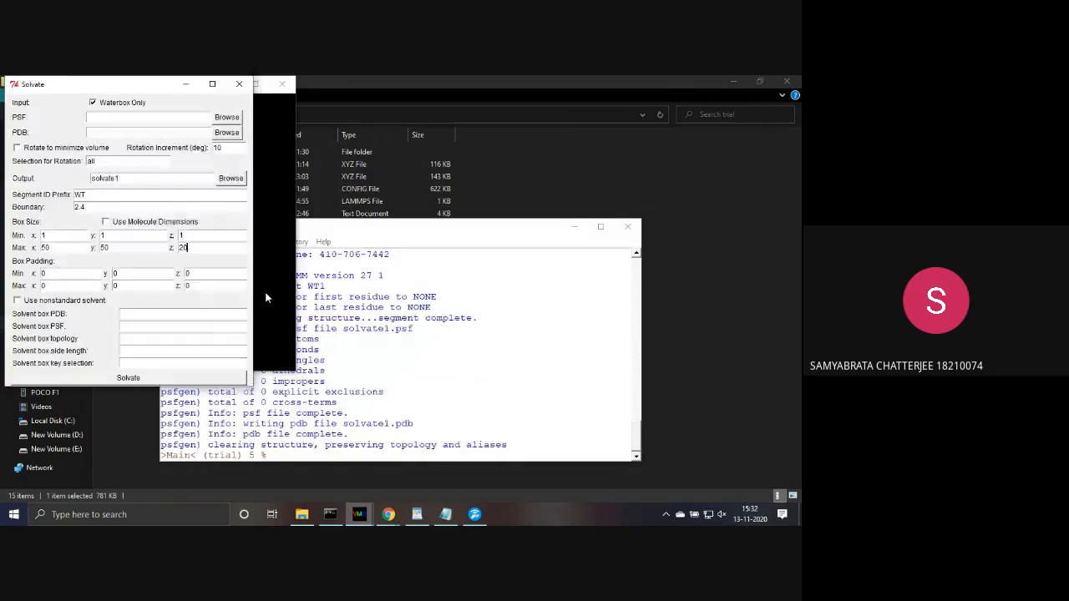
- Rotate the enlarged water box in the OpenGL display and check the solvate1 output files in the trial folder
left_click_drag(178, 287, 162, 195)
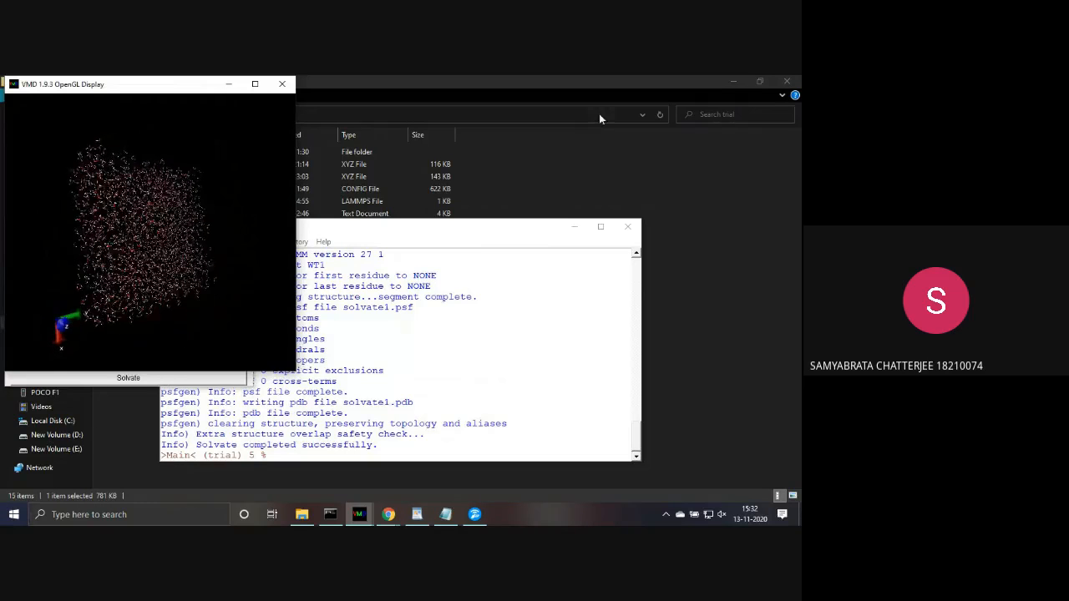
left_click(575, 168)
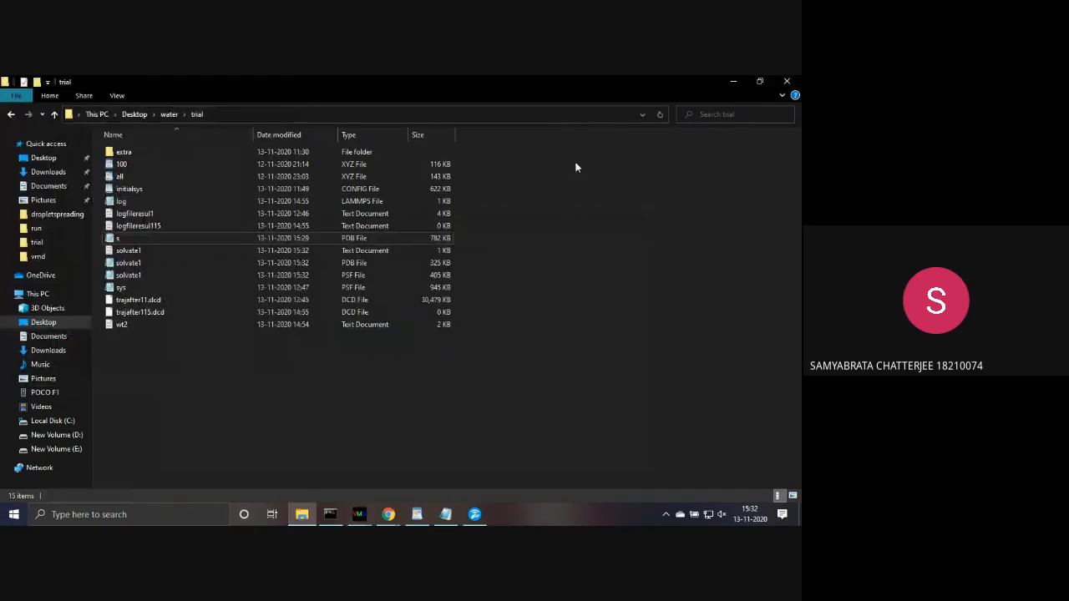
left_click(352, 256)
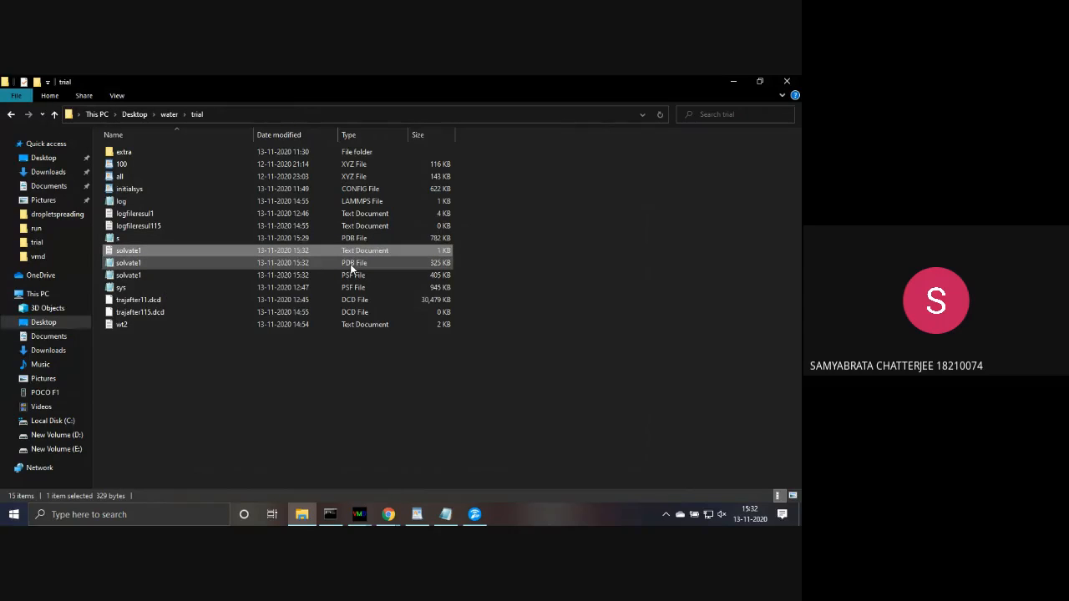
left_click(351, 263)
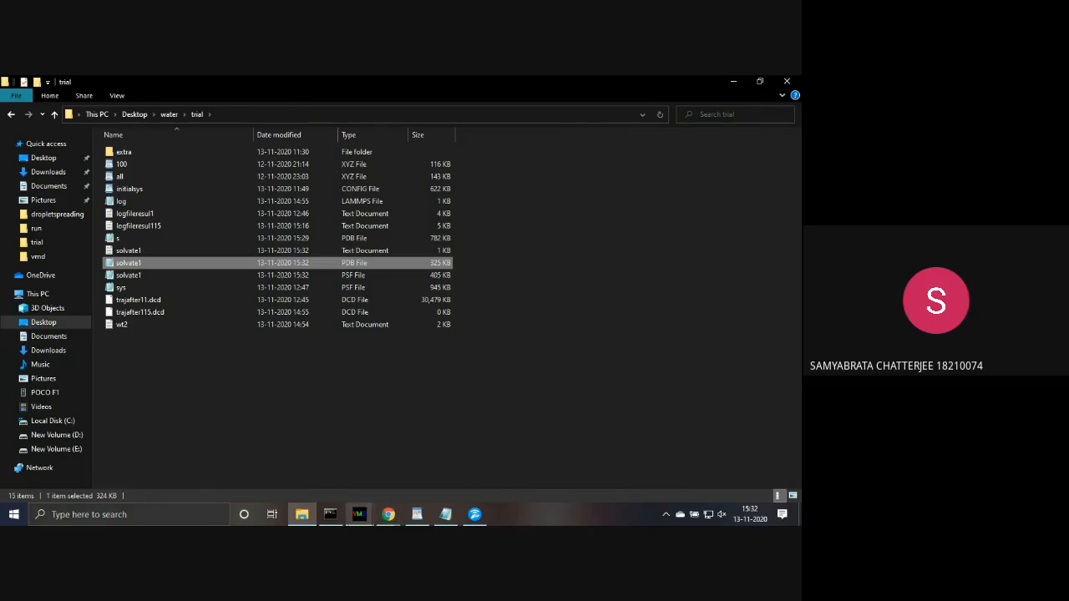
- Return to VMD Main and delete both solvate1.psf molecules from the molecule list
mouse_move(359, 513)
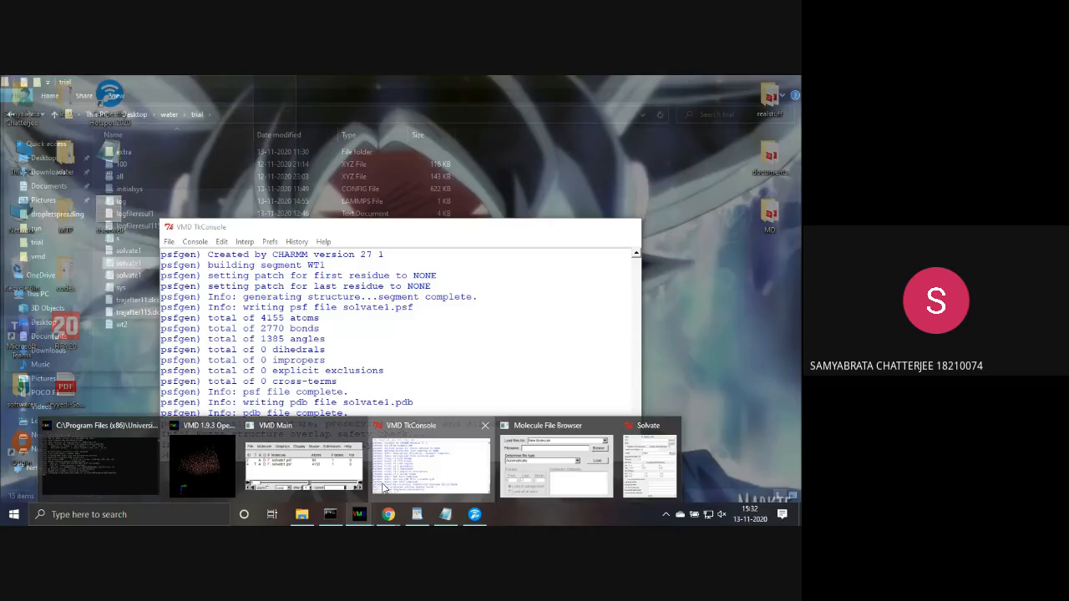
left_click(383, 484)
left_click(322, 476)
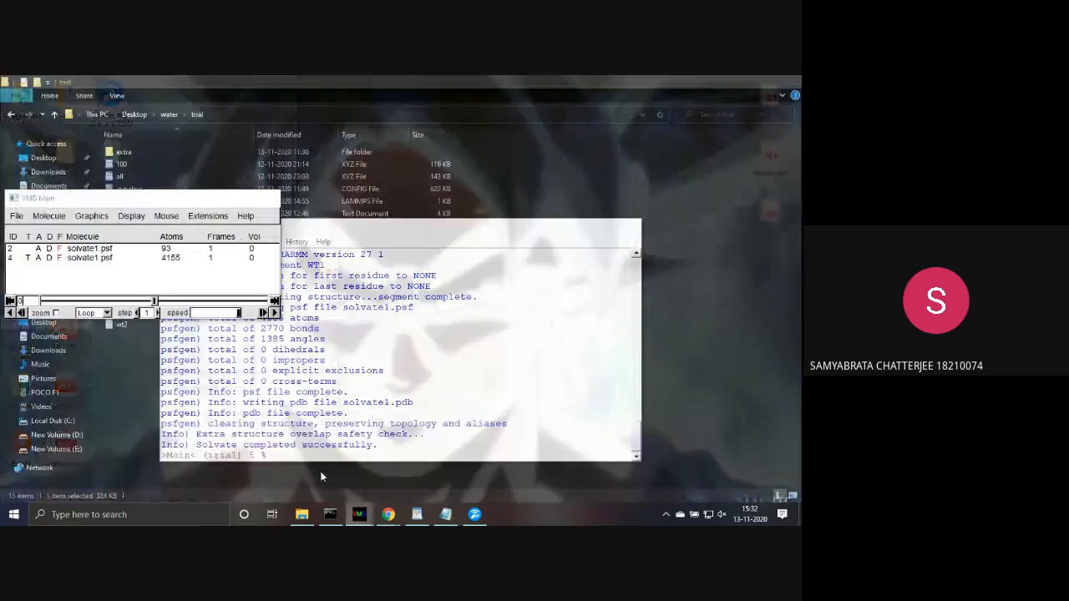
left_click(106, 259)
right_click(106, 263)
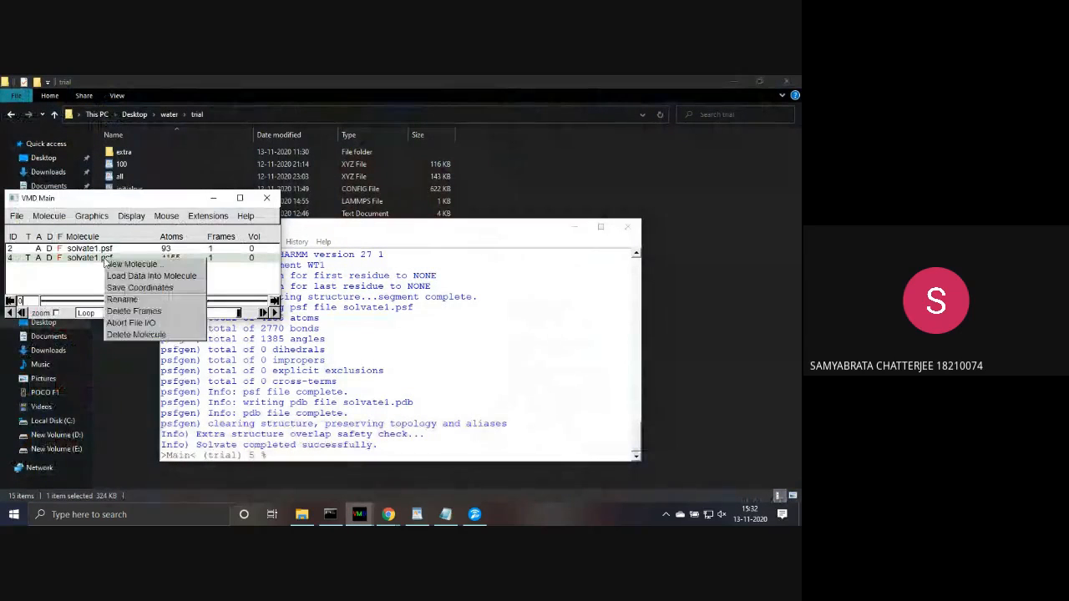
left_click(126, 333)
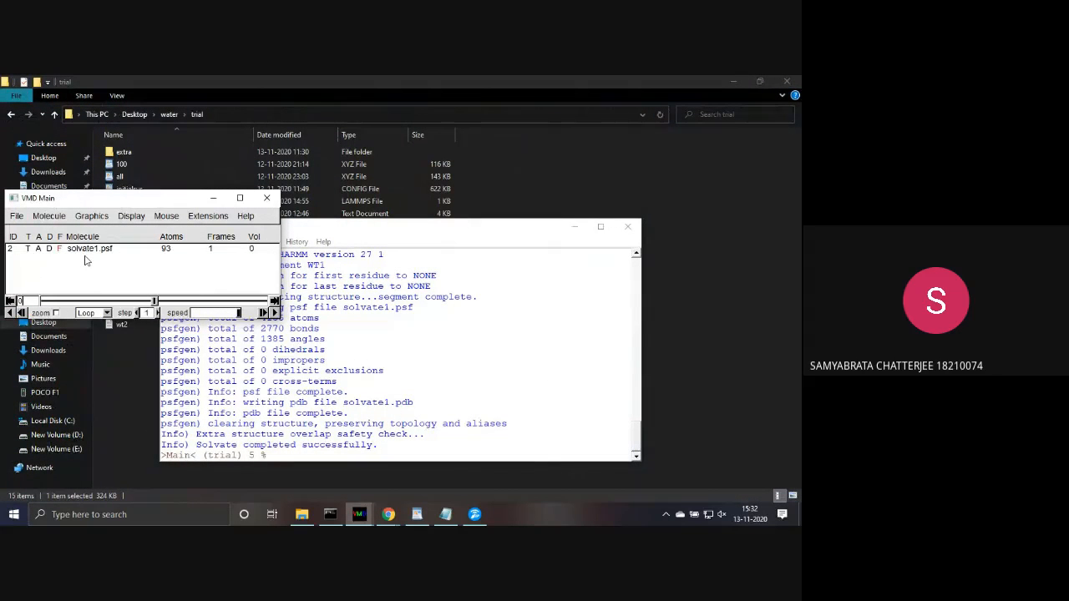
left_click(85, 249)
right_click(85, 249)
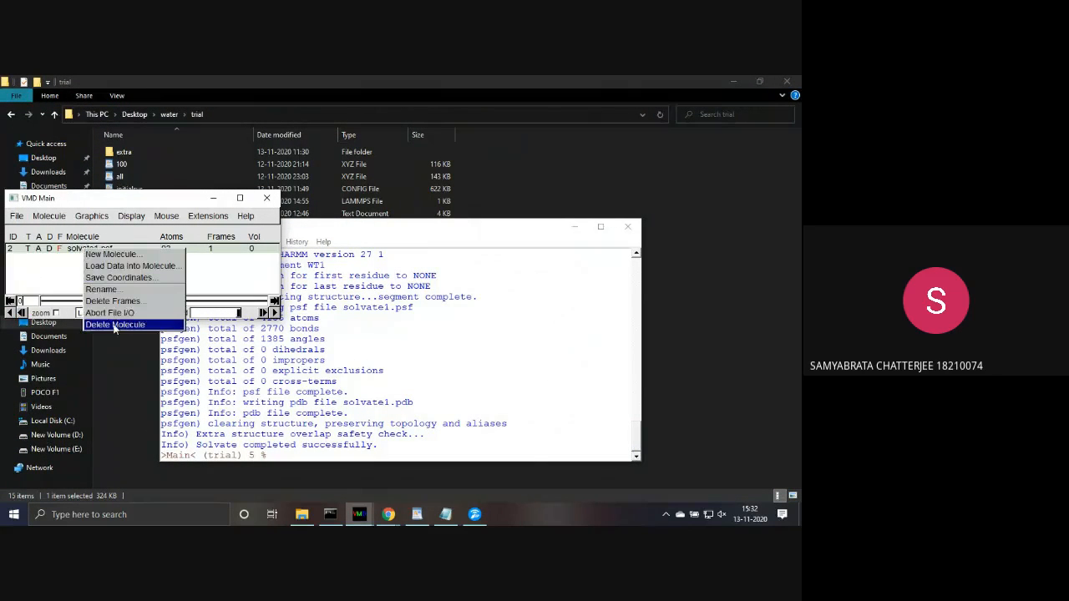
left_click(114, 324)
- Load the s PDB file from the trial folder as a new molecule
left_click(16, 215)
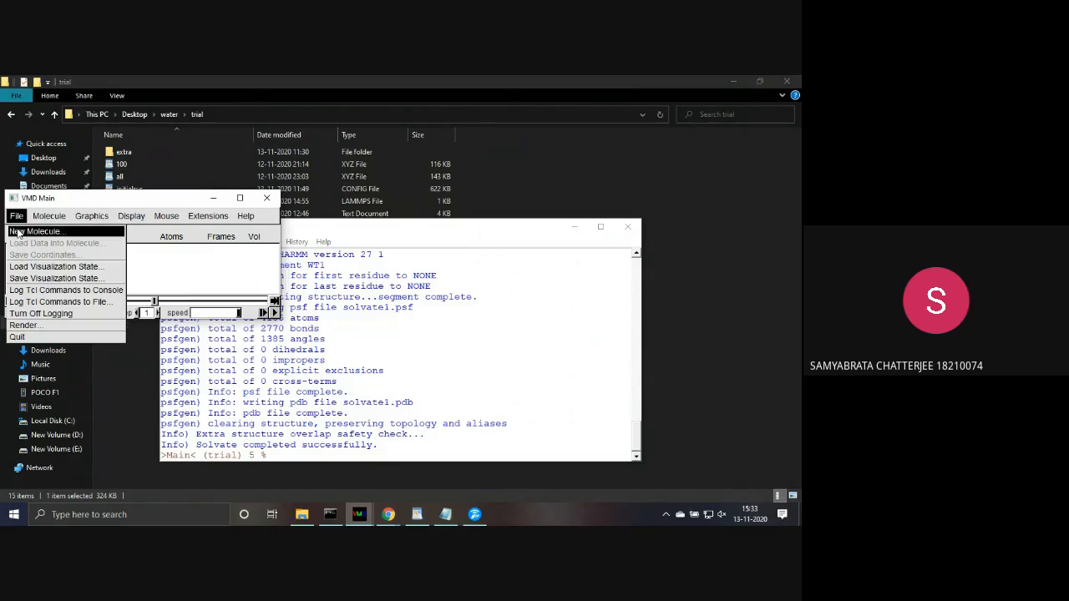
left_click(16, 232)
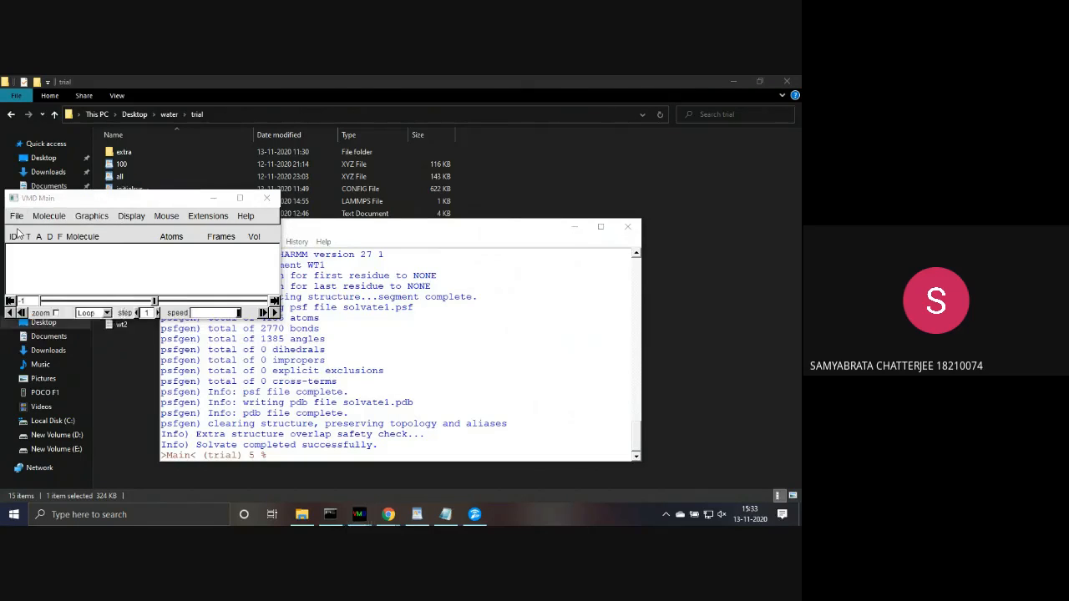
left_click(301, 298)
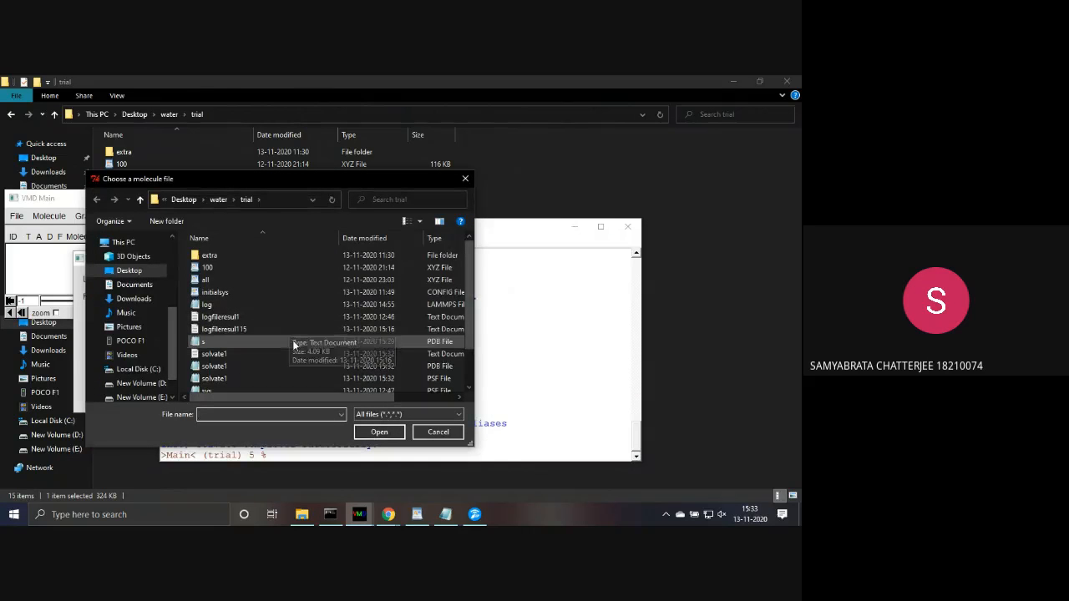
left_click(292, 342)
left_click(367, 429)
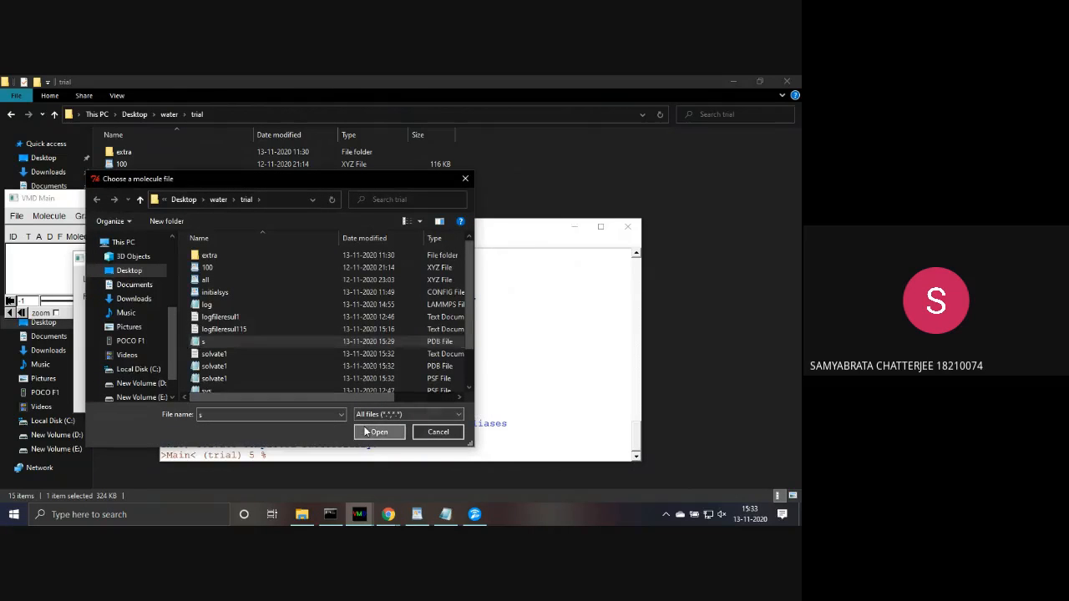
left_click(297, 328)
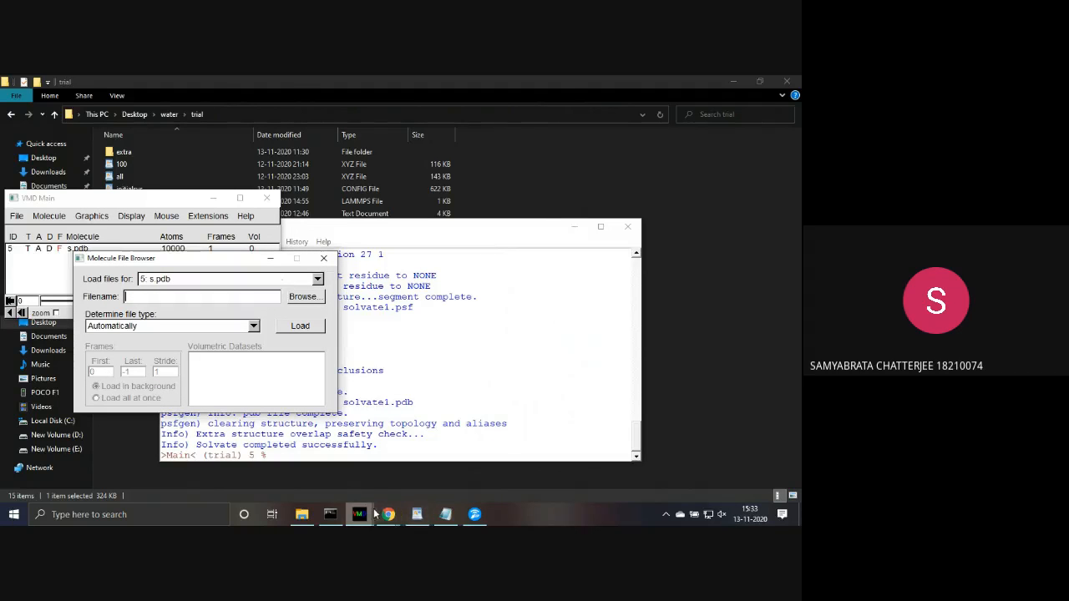
- Rotate the s.pdb sheet in the OpenGL display to view it at several angles and return to the TkConsole prompt
mouse_move(367, 514)
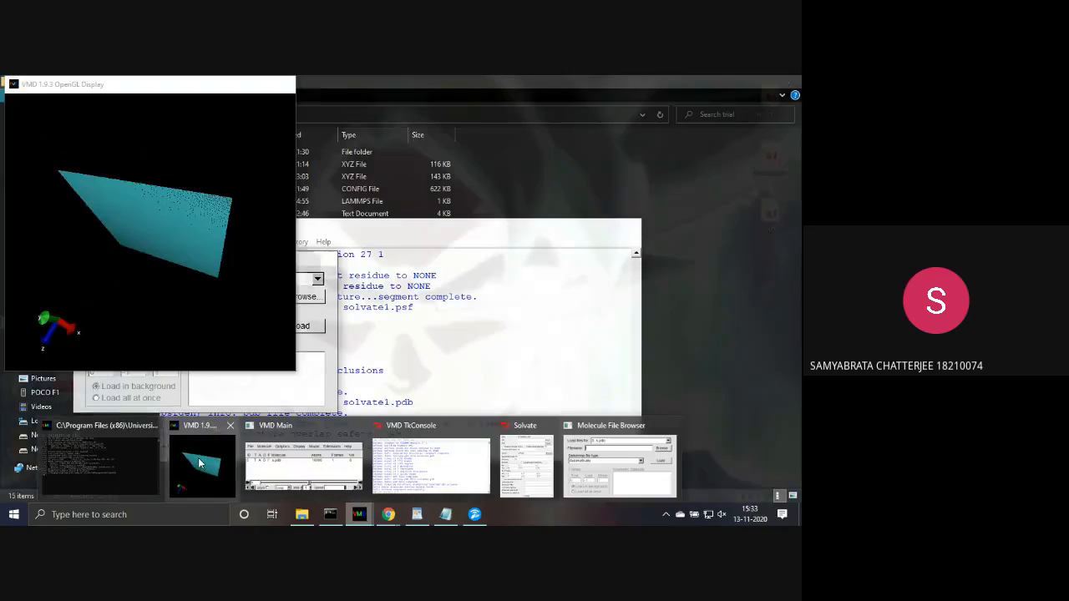
left_click(235, 461)
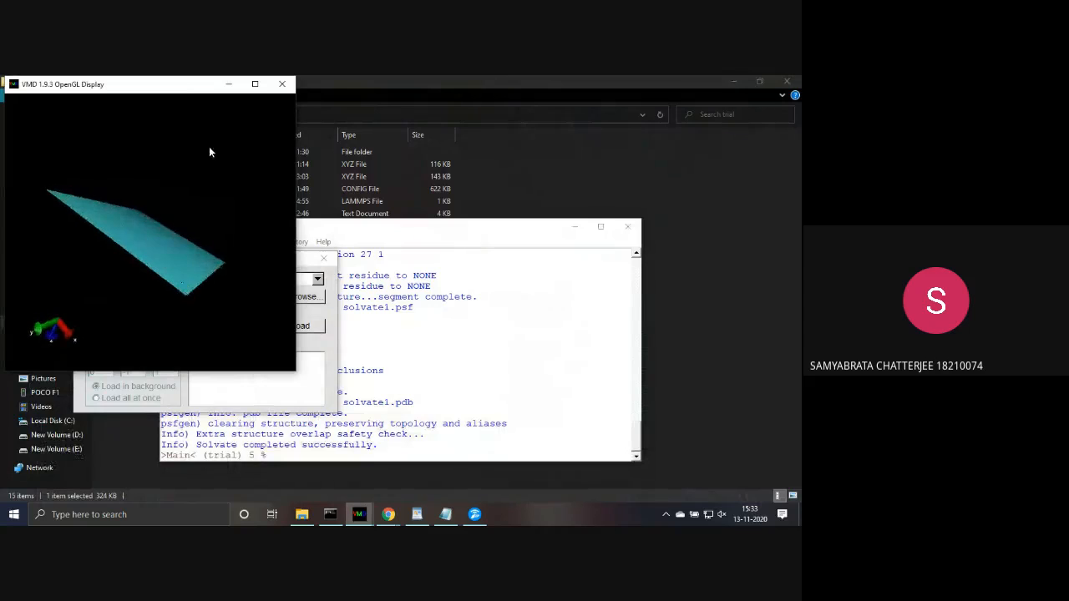
left_click(306, 454)
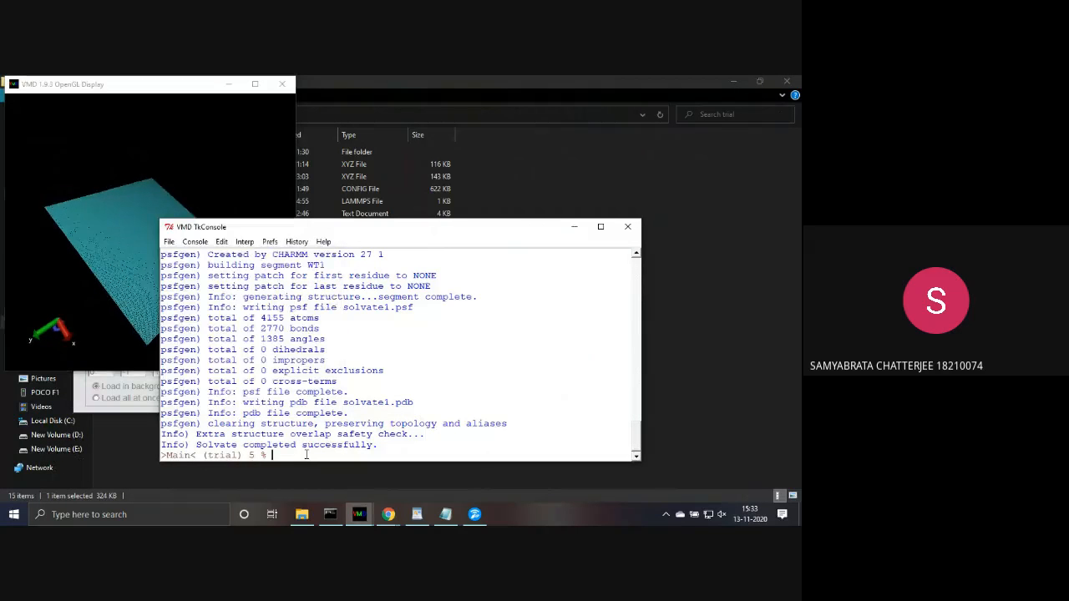
- Switch to File Explorer and open the vmd folder inside the Desktop water folder
left_click(229, 84)
left_click(212, 197)
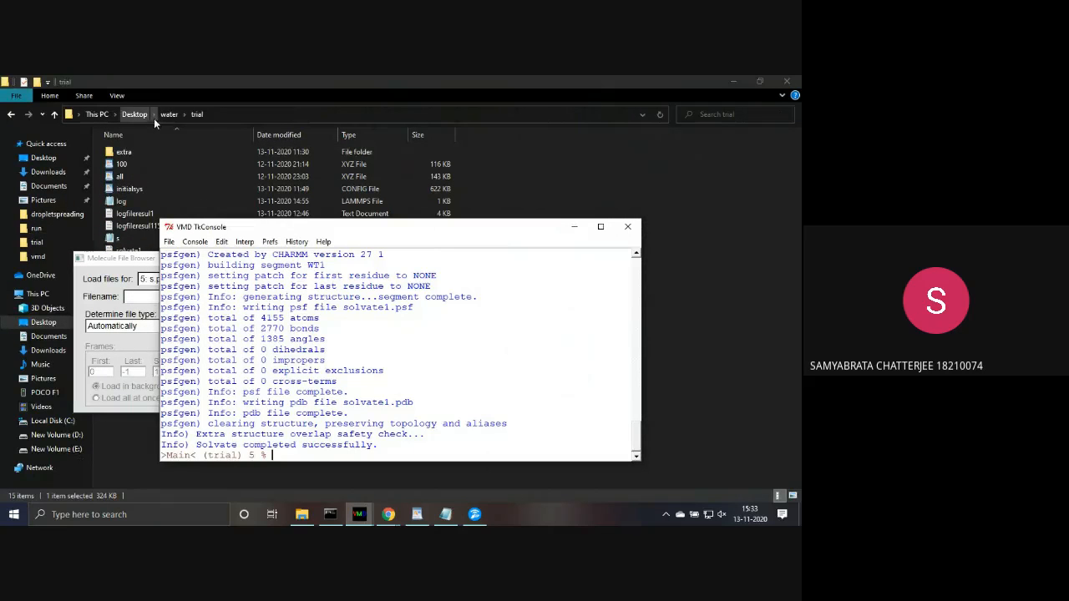
left_click(169, 163)
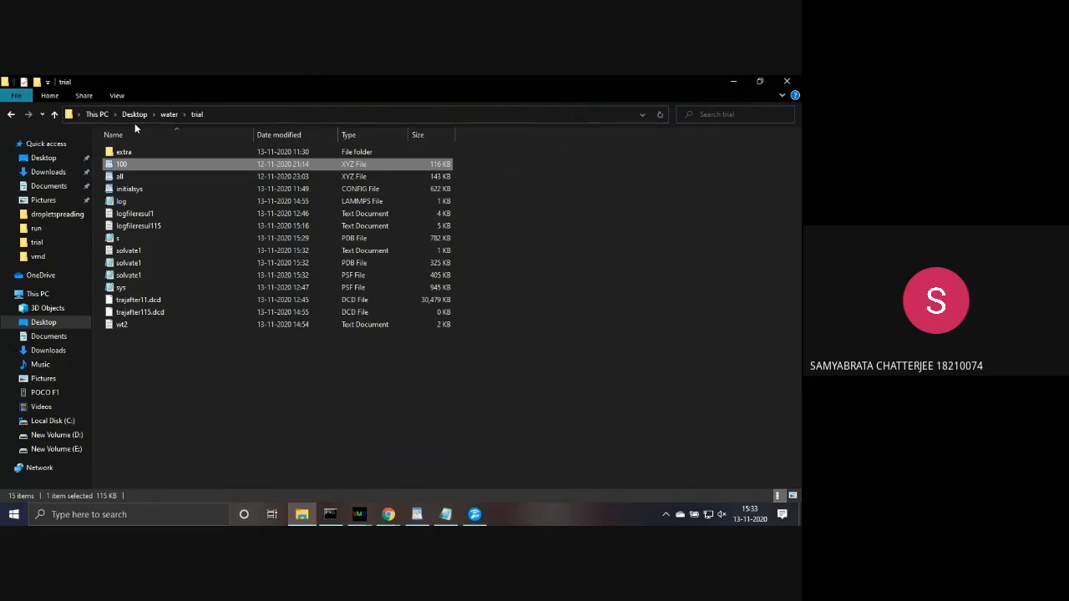
left_click(134, 115)
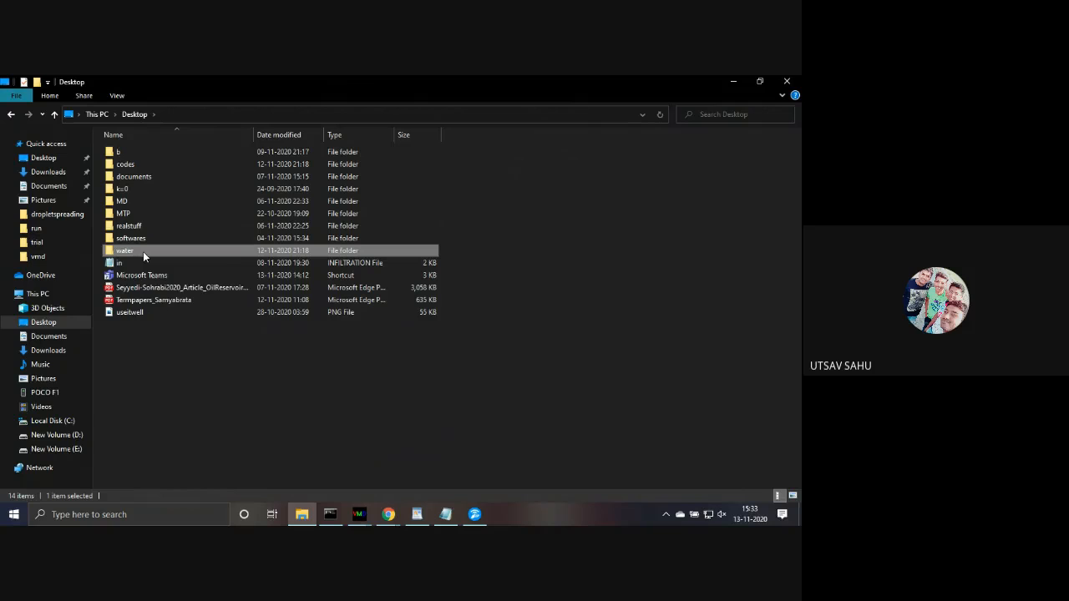
mouse_move(142, 251)
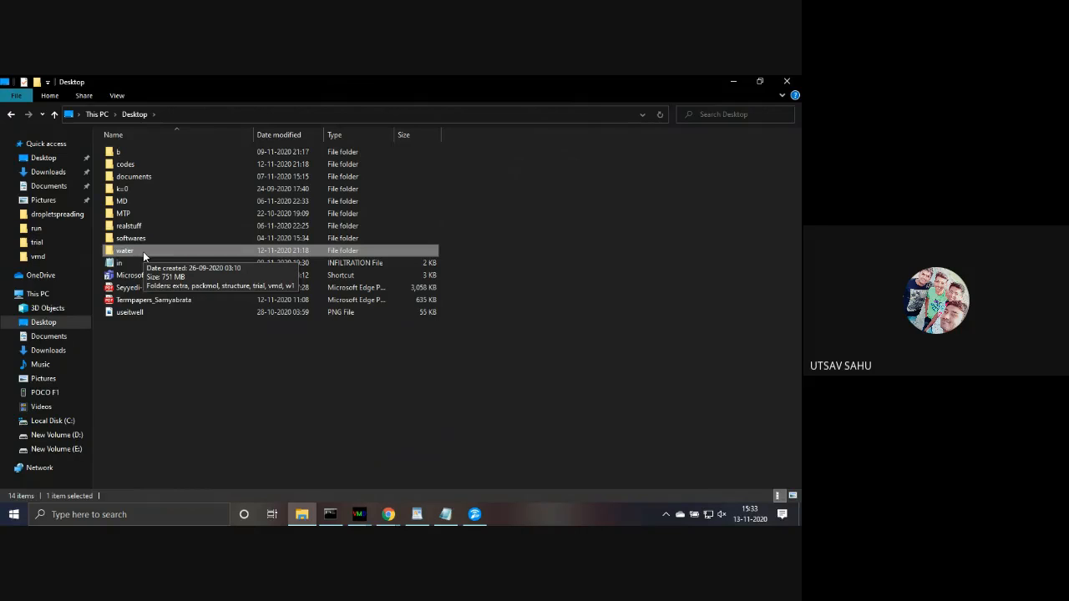
left_click(54, 256)
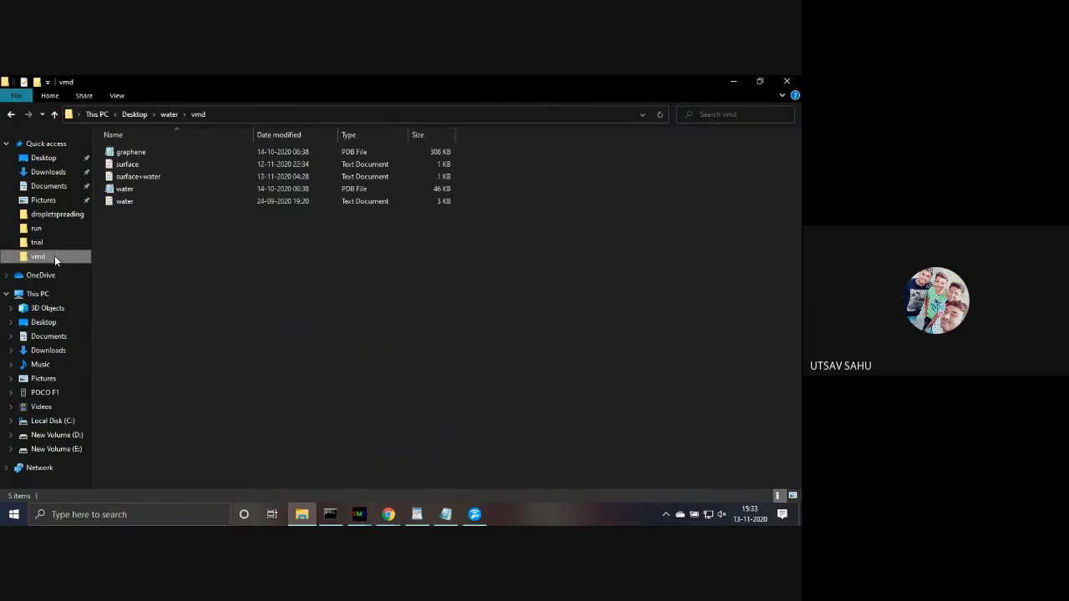
- Inspect the water PDB file and the water and surface+water text files in the vmd folder, closing each one
left_click(145, 188)
double_click(146, 189)
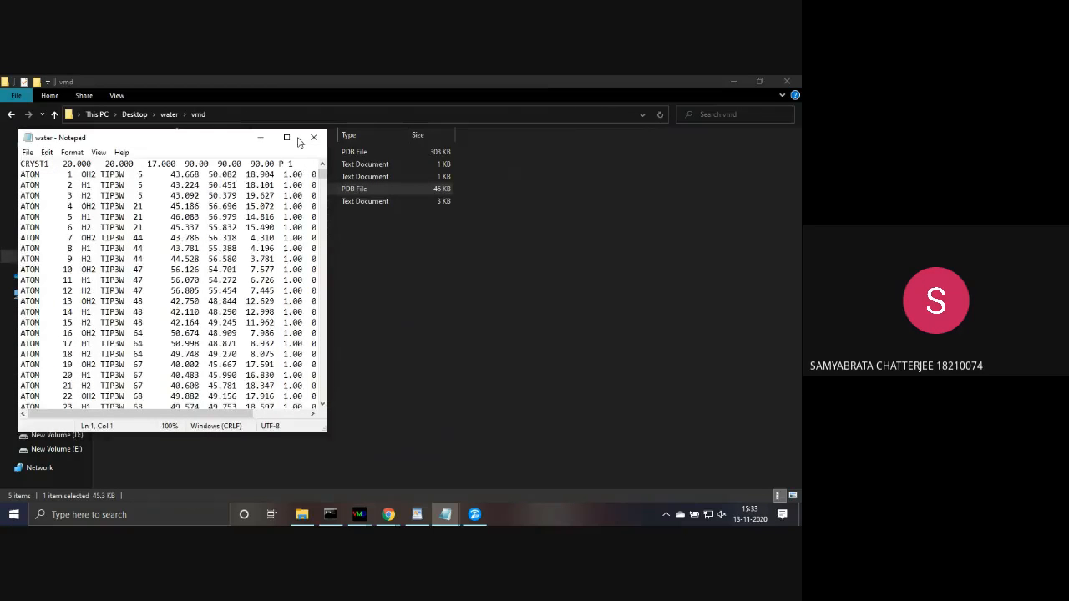
left_click(315, 136)
double_click(257, 202)
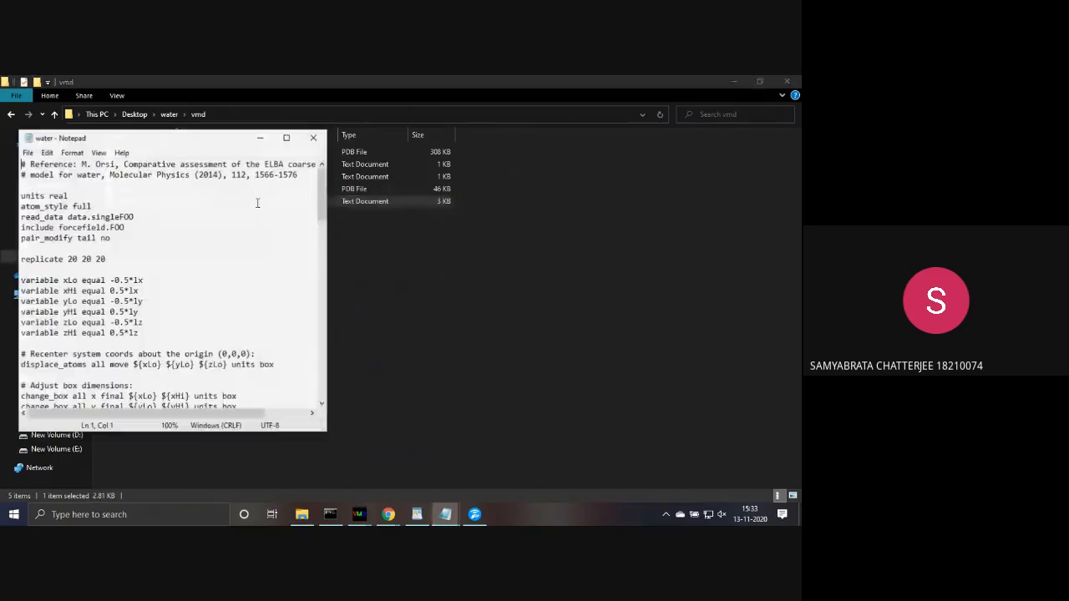
left_click(314, 137)
double_click(300, 172)
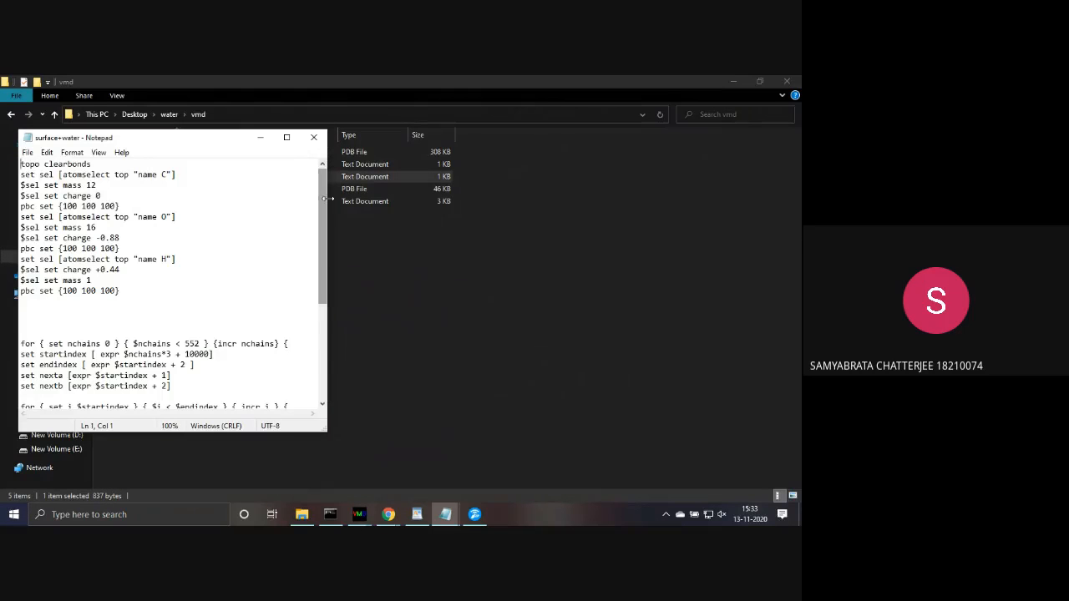
left_click(314, 137)
- Open the surface text file and copy the lines "set sel [atomselect top all]" and "set cen [measure center $sel]"
double_click(308, 165)
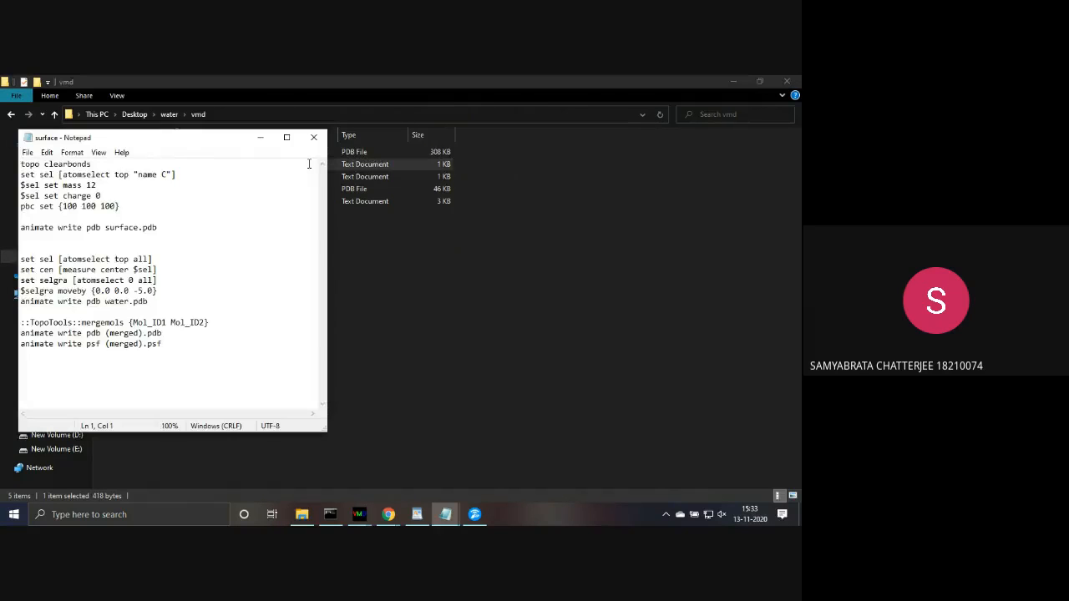
left_click(251, 300)
left_click_drag(21, 258, 159, 270)
key("ctrl+c")
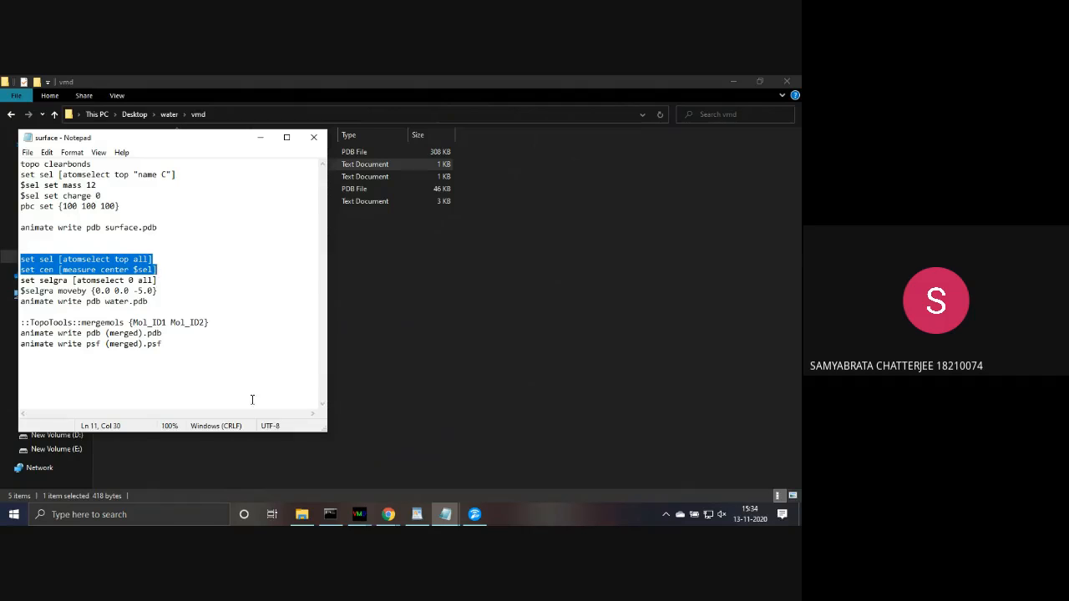
- Run the copied selection and centre commands in the VMD TkConsole and examine the centre coordinates of the s.pdb sheet
mouse_move(359, 515)
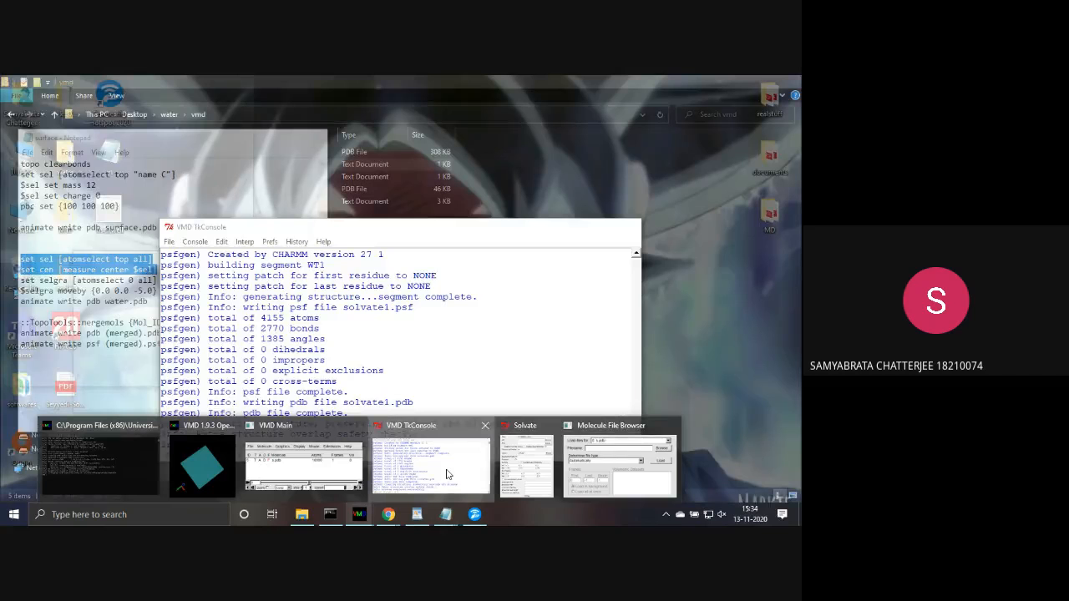
left_click(446, 474)
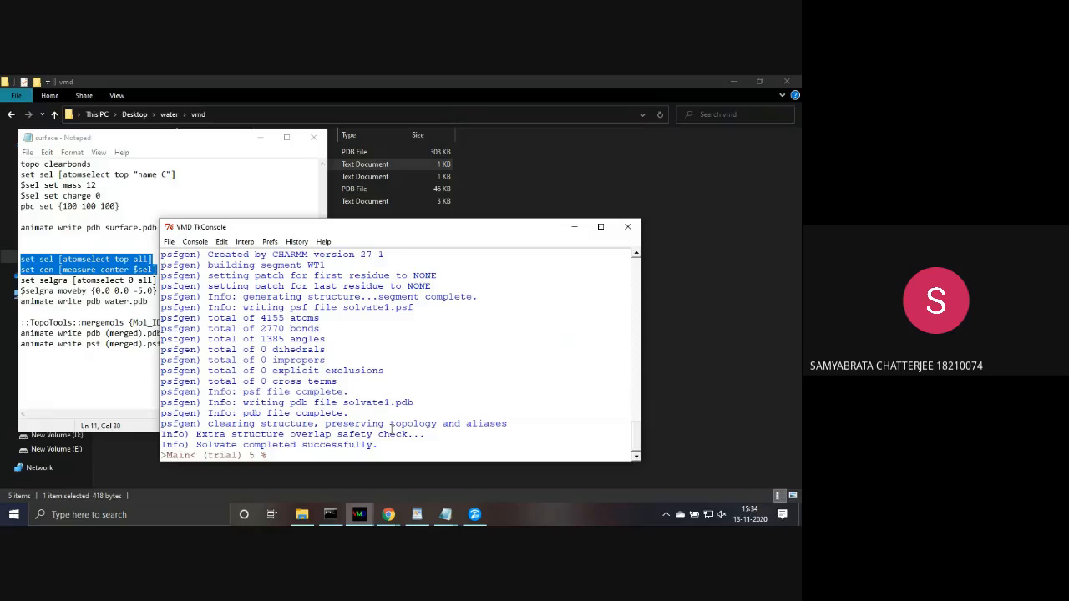
key("ctrl+v")
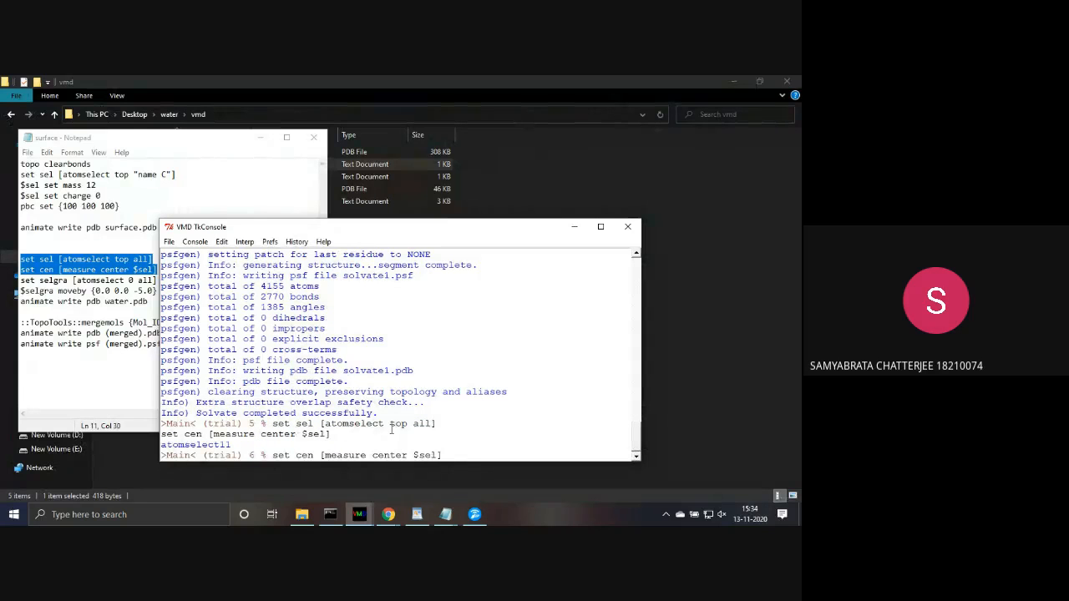
key("Return")
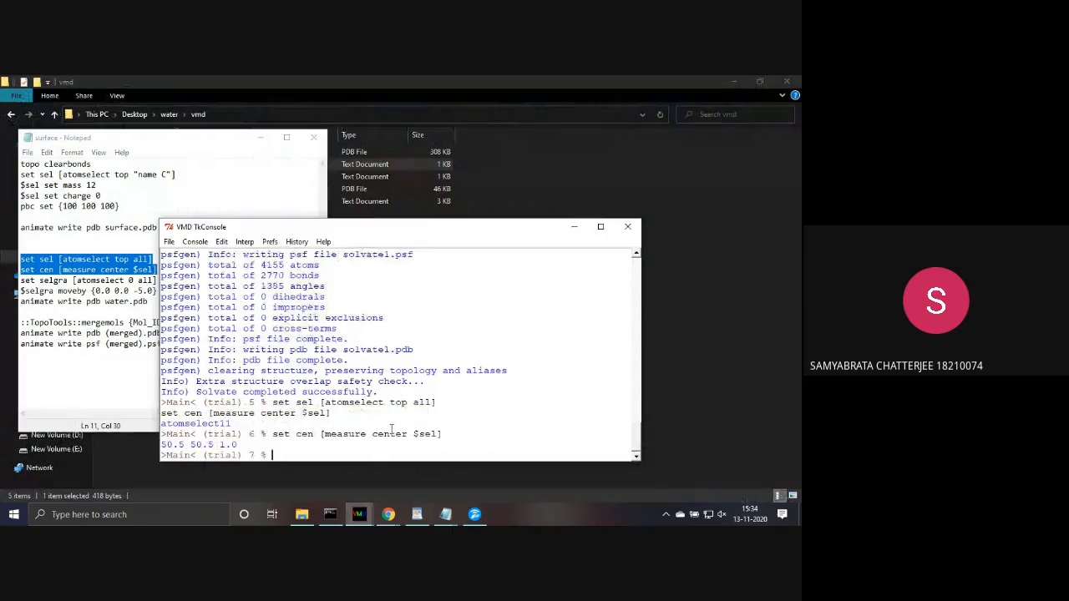
left_click_drag(163, 446, 239, 445)
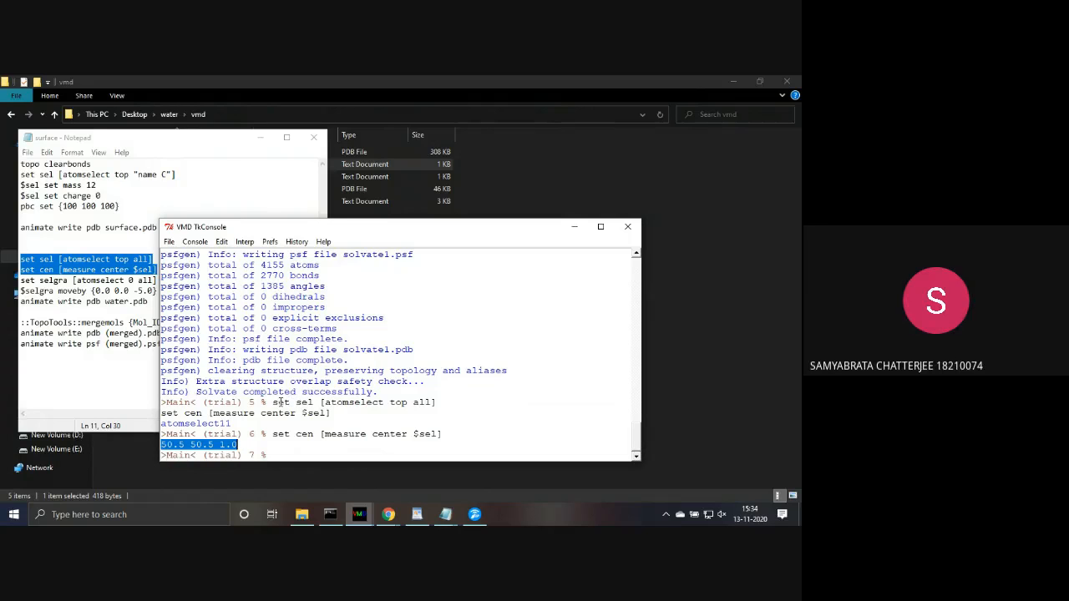
left_click_drag(272, 401, 334, 411)
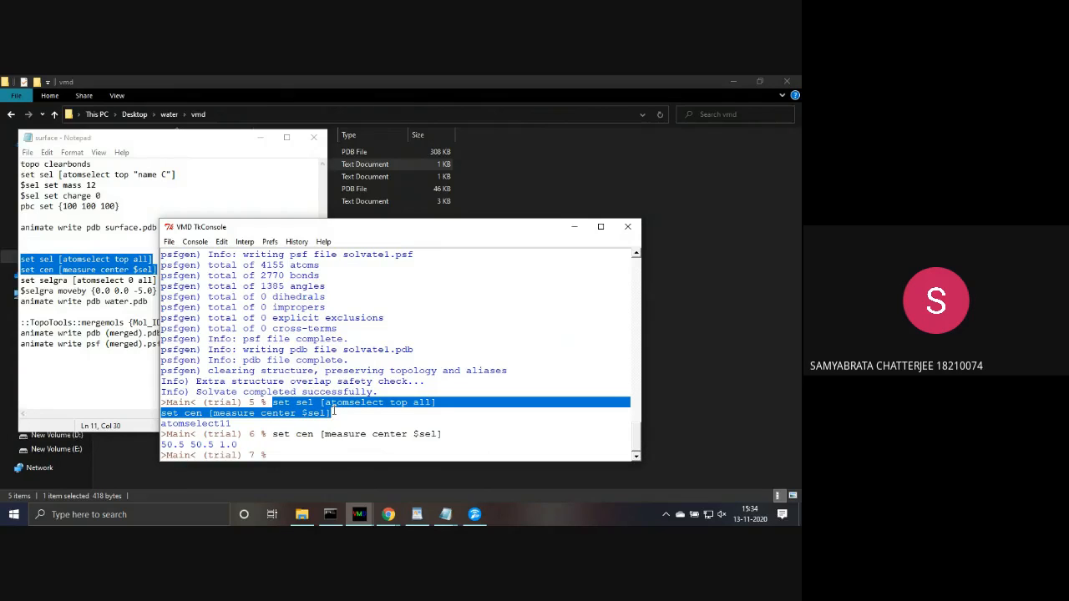
double_click(333, 411)
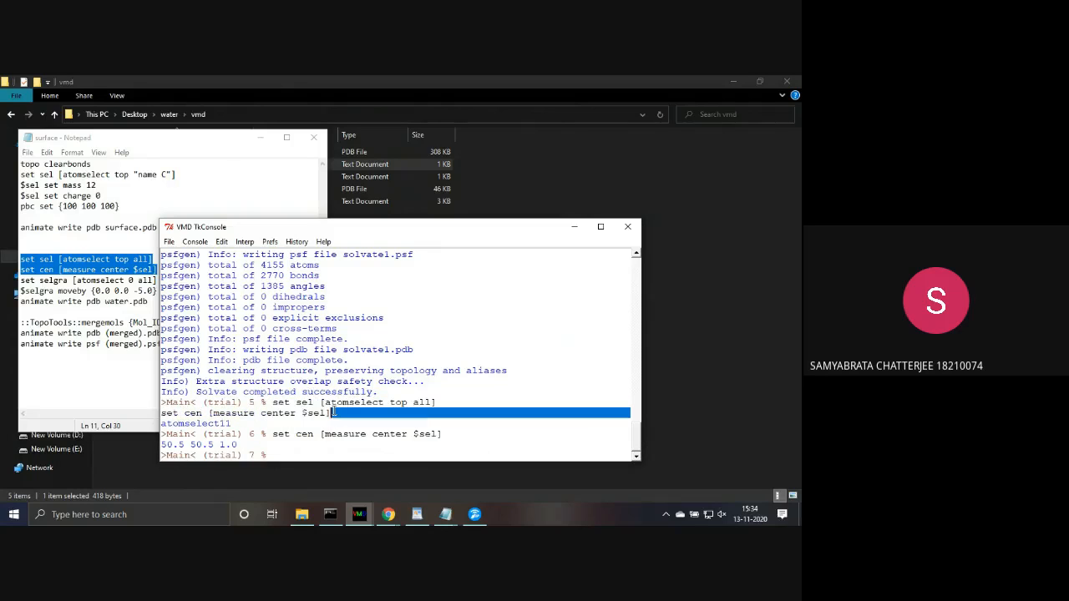
left_click(271, 403)
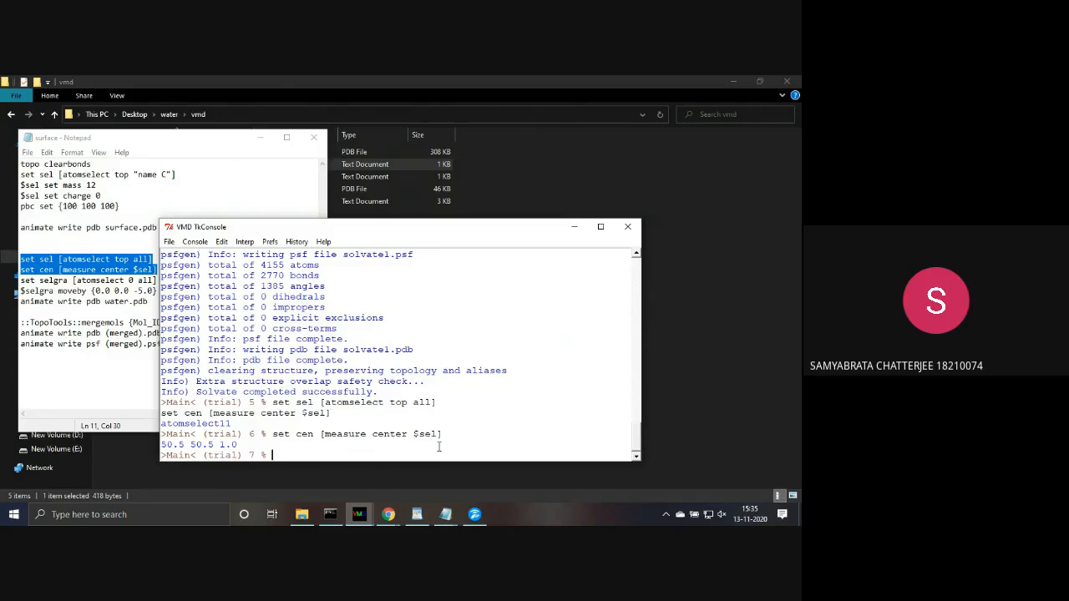
- Return to VMD Main and delete the s.pdb molecule from the molecule list
mouse_move(360, 511)
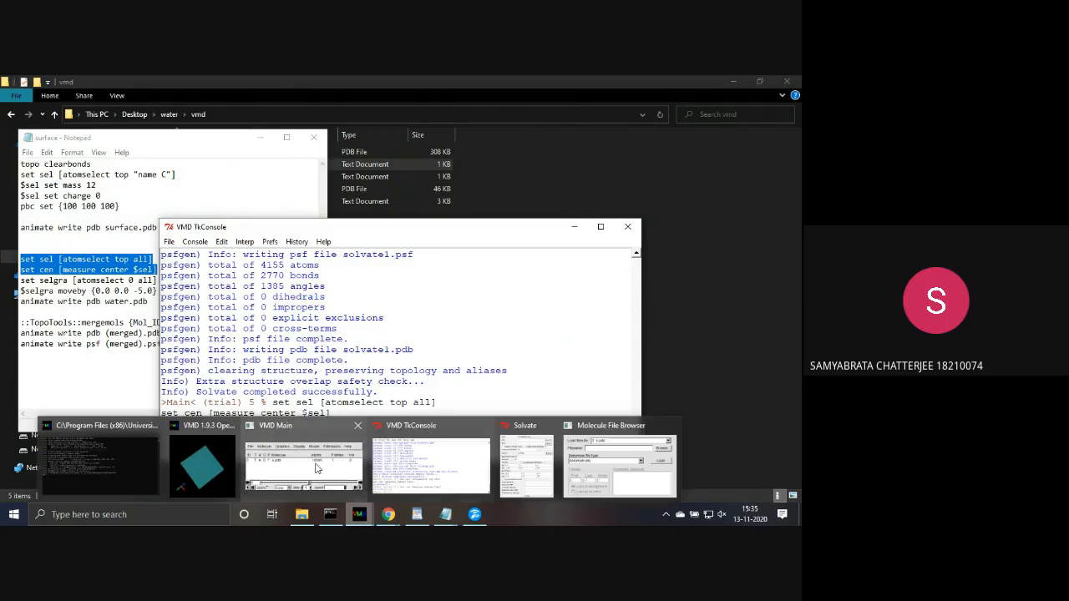
left_click(316, 468)
left_click(120, 251)
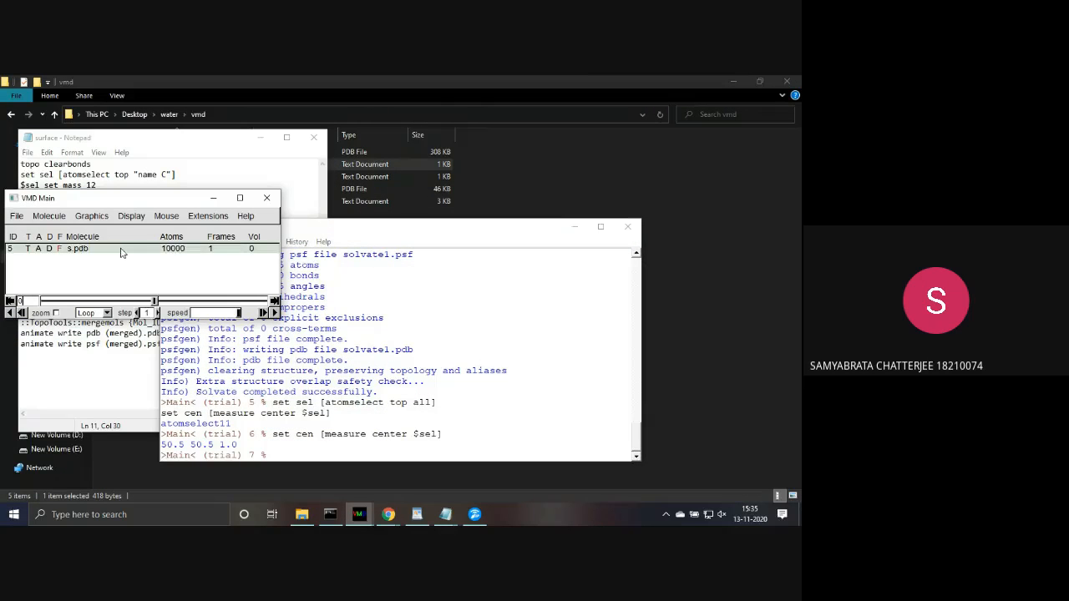
right_click(120, 252)
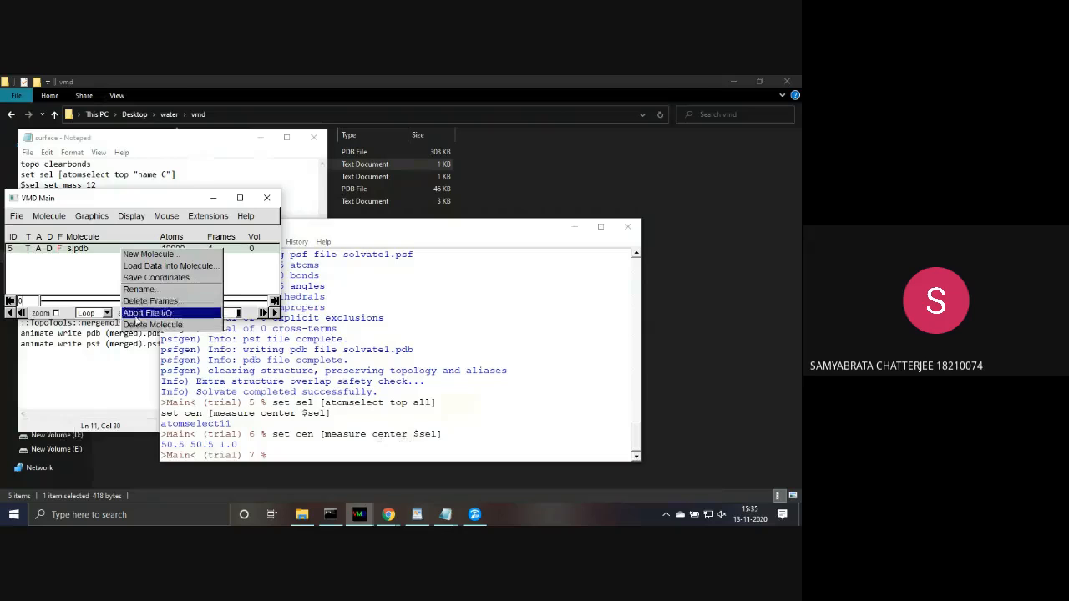
left_click(138, 326)
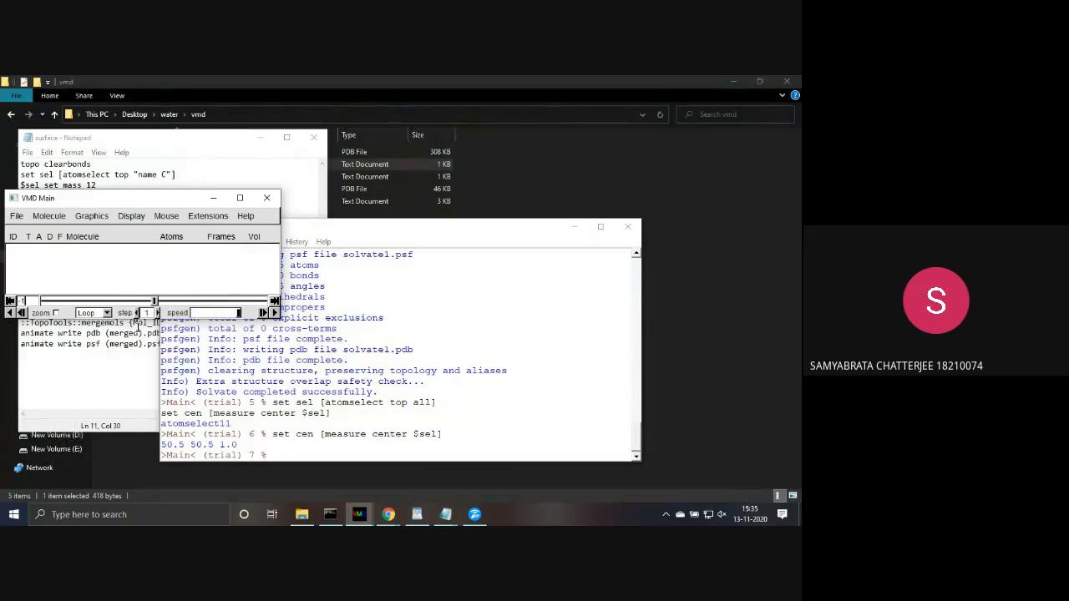
- Load the s PDB file from the trial folder again as a new molecule
left_click(16, 217)
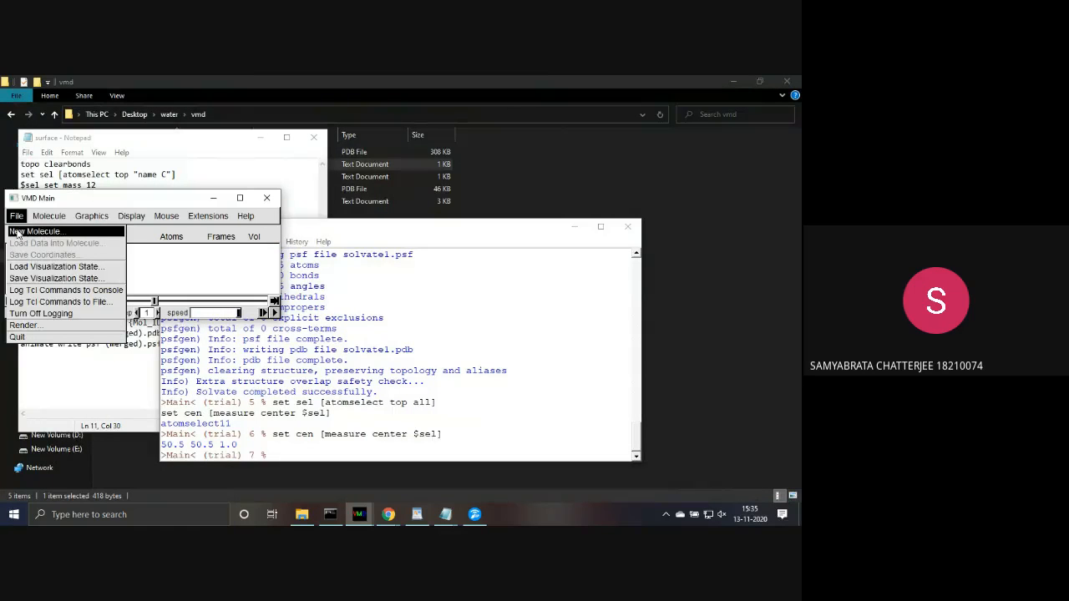
left_click(16, 232)
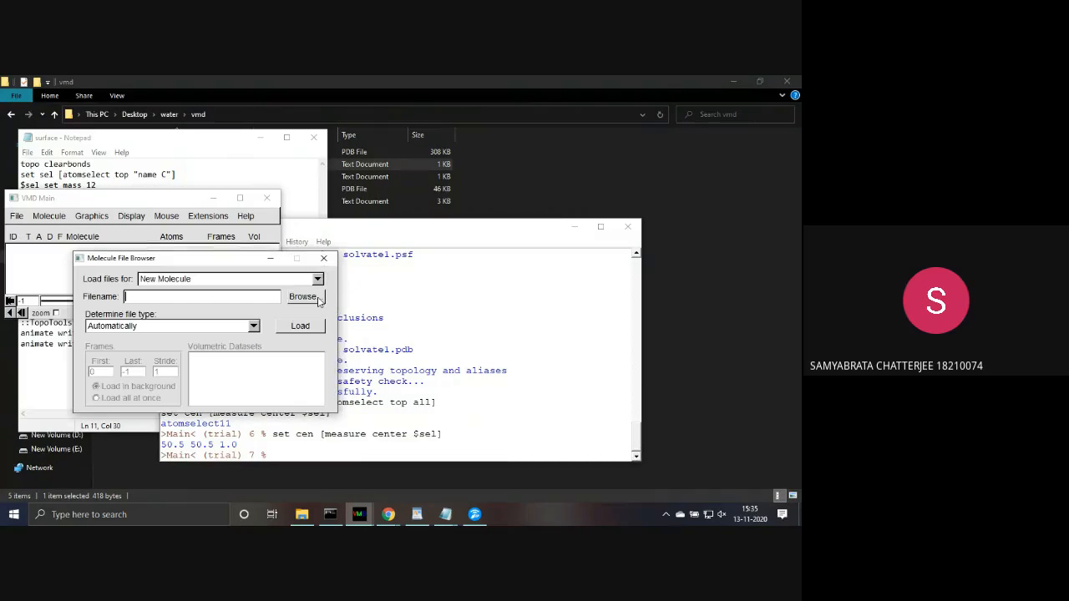
left_click(315, 301)
left_click(283, 342)
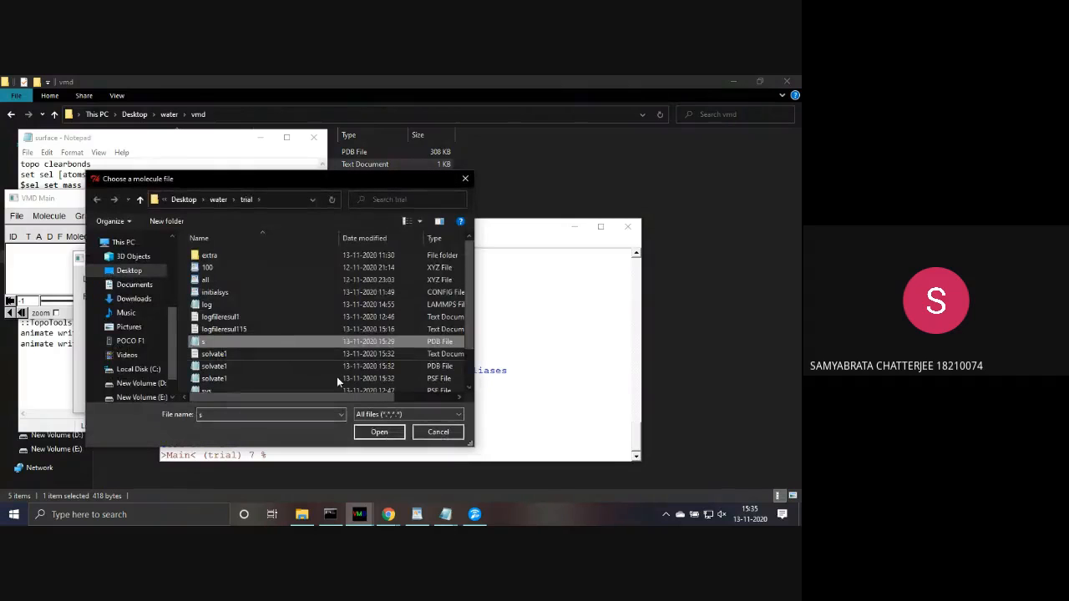
left_click(378, 431)
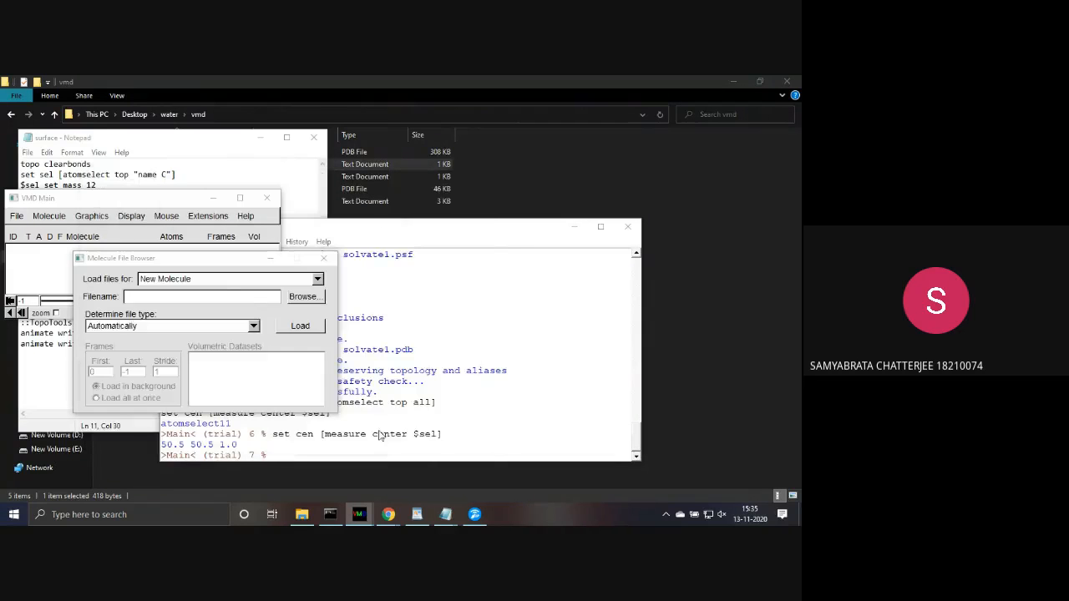
left_click(309, 327)
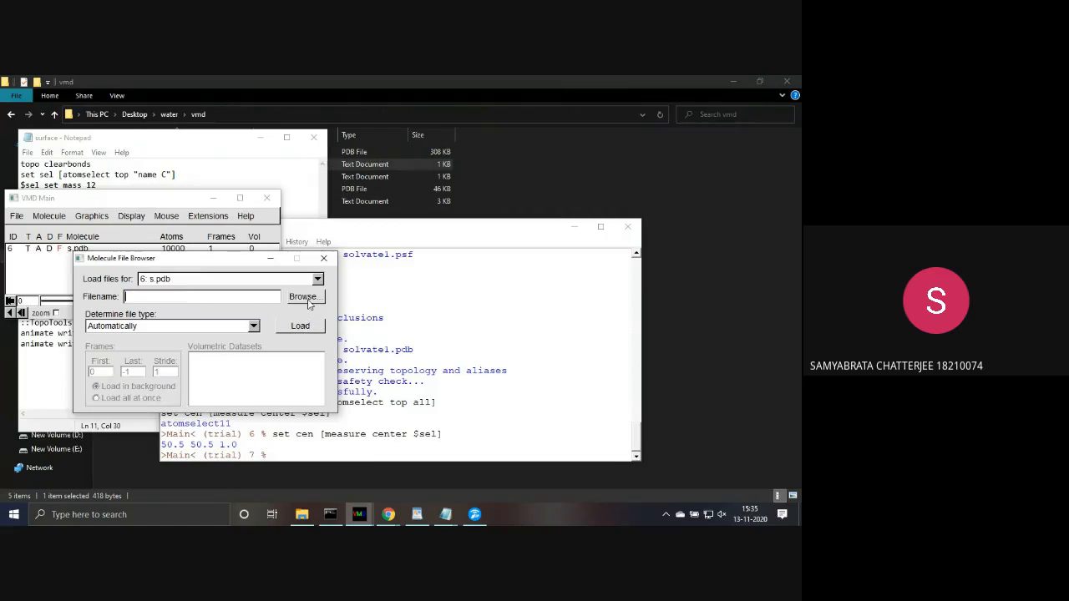
- Load solvate1.pdb from the trial folder as a separate new molecule, with all frames loaded at once
left_click(308, 300)
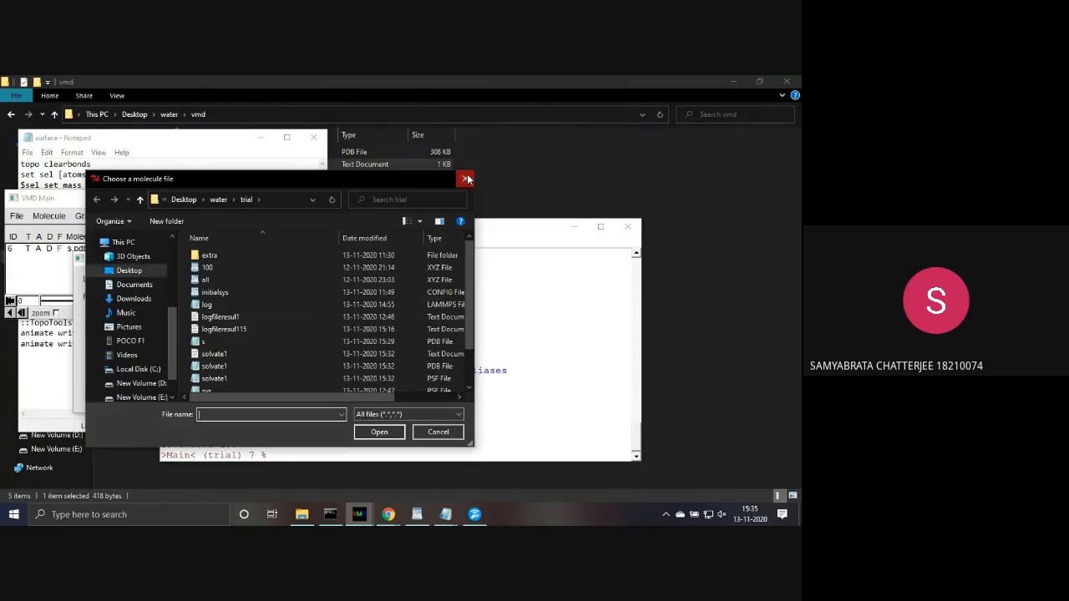
left_click(465, 176)
left_click(316, 281)
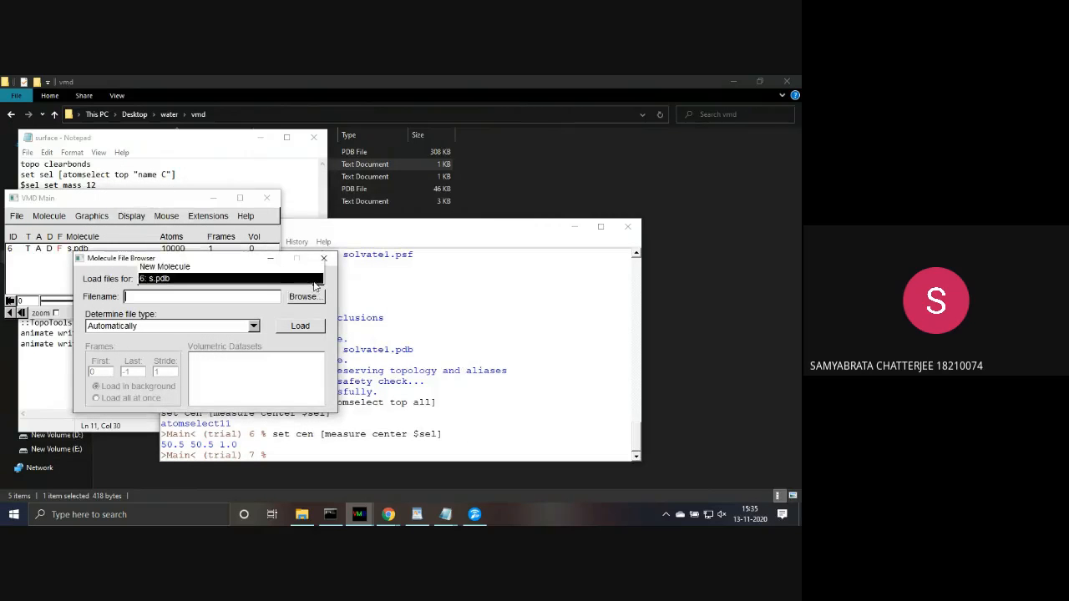
left_click(311, 266)
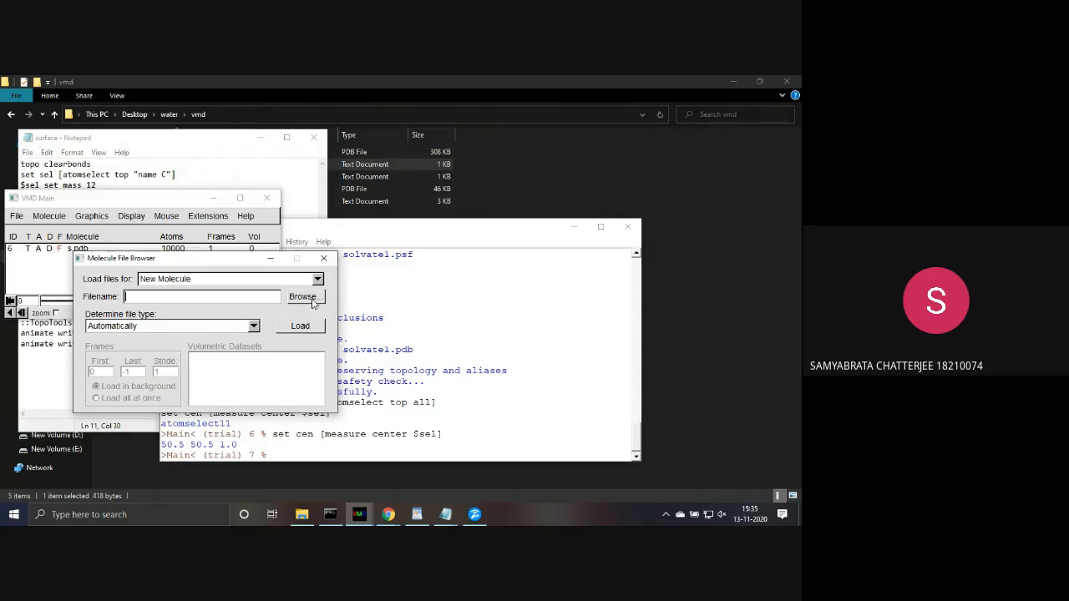
left_click(312, 301)
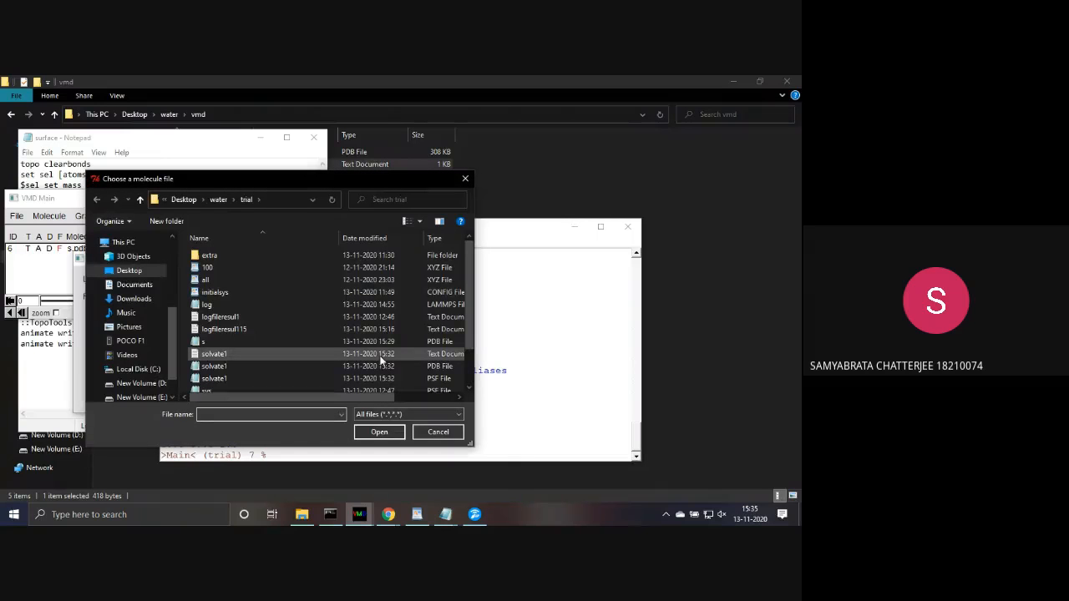
left_click(379, 370)
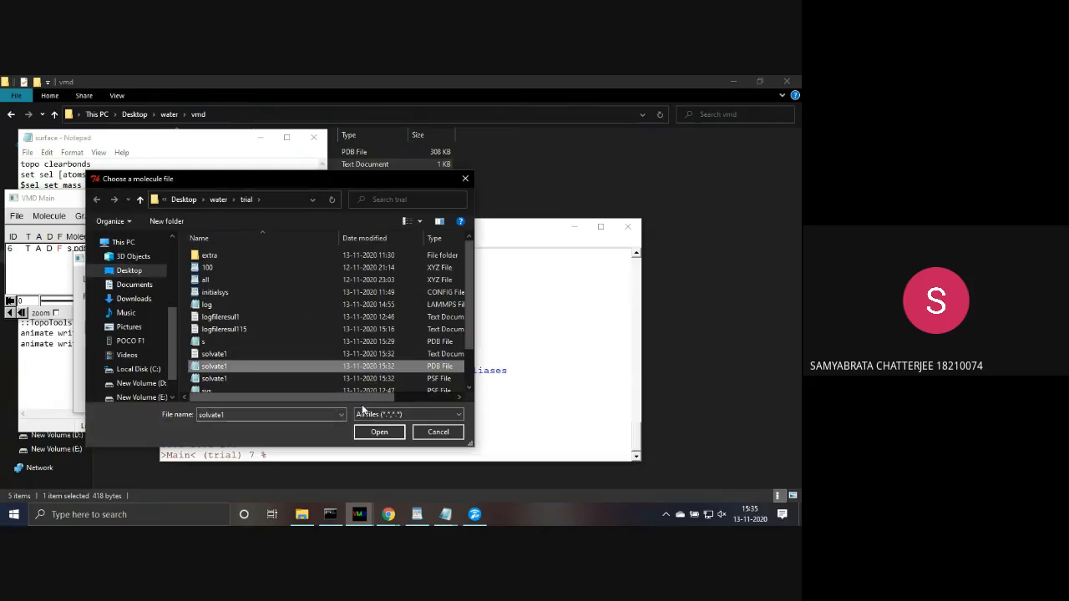
left_click(379, 432)
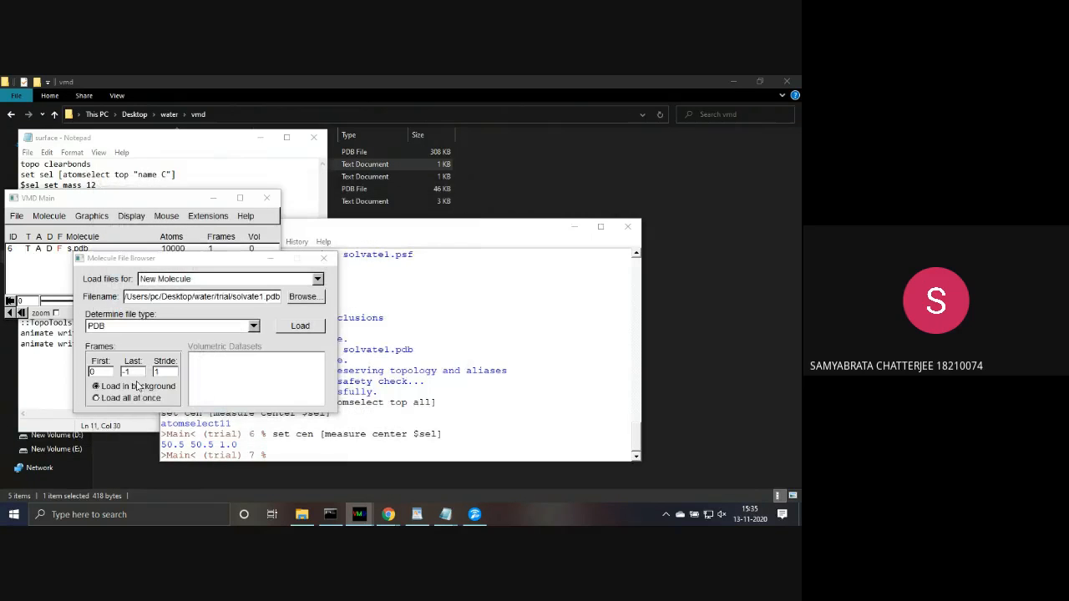
left_click(132, 399)
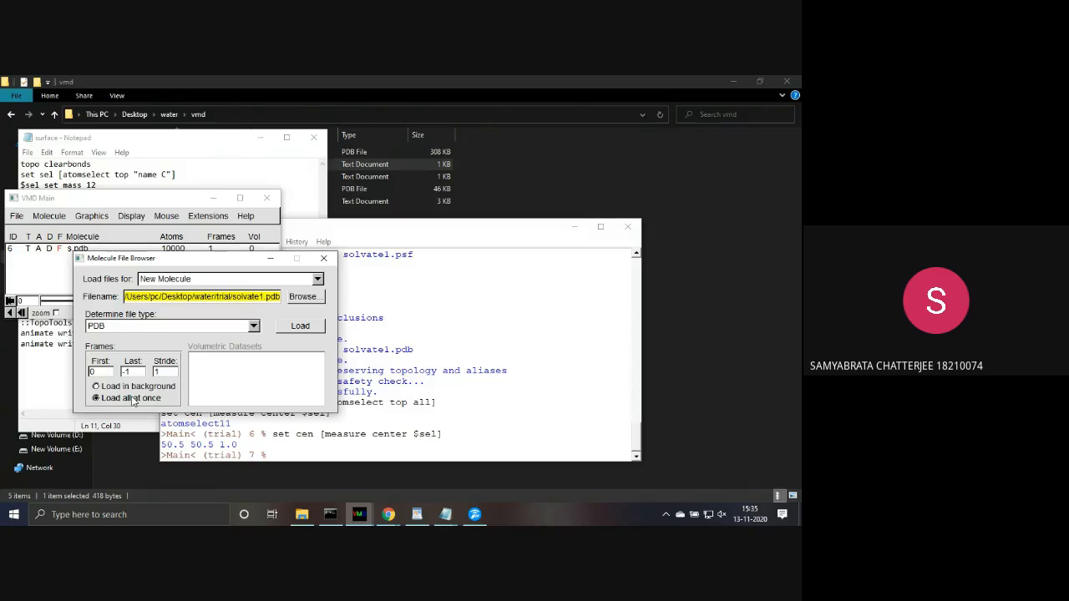
left_click(299, 326)
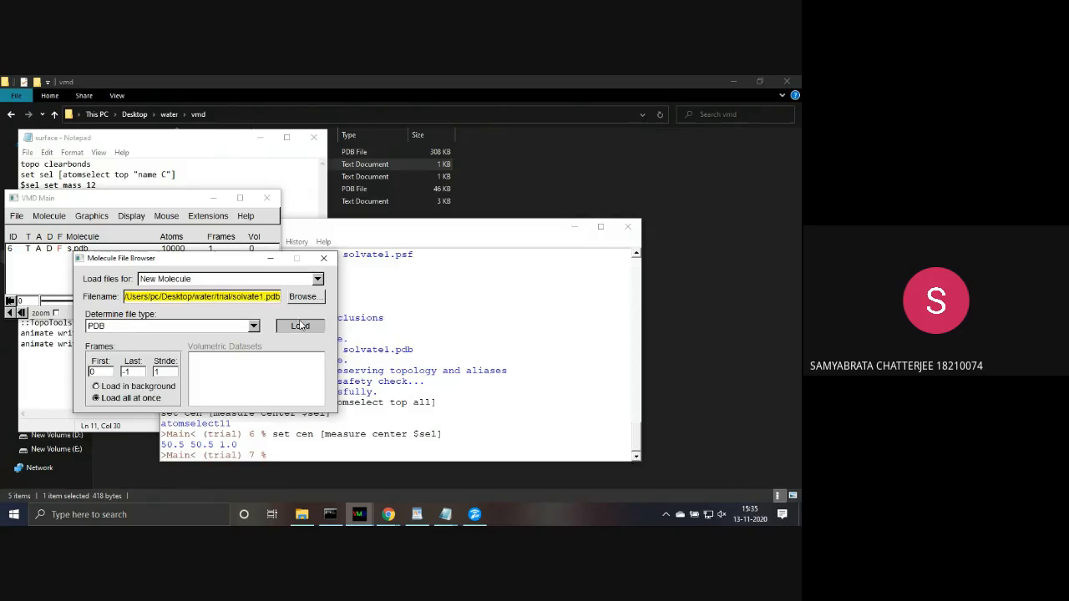
- Examine the carbon sheet and water box together from several angles in the enlarged OpenGL display
left_click(270, 258)
mouse_move(359, 514)
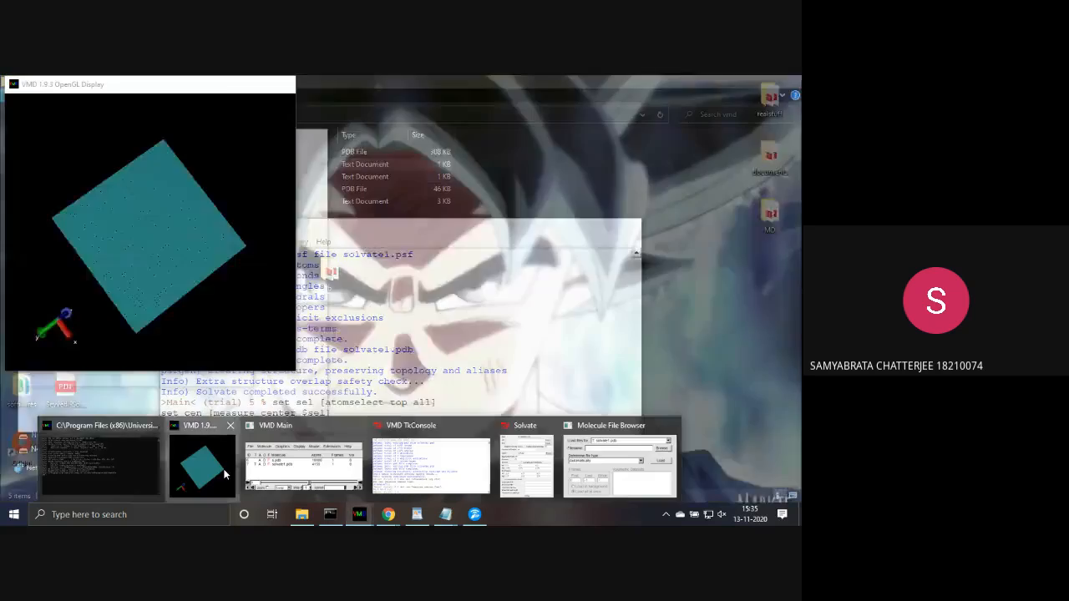
left_click(224, 475)
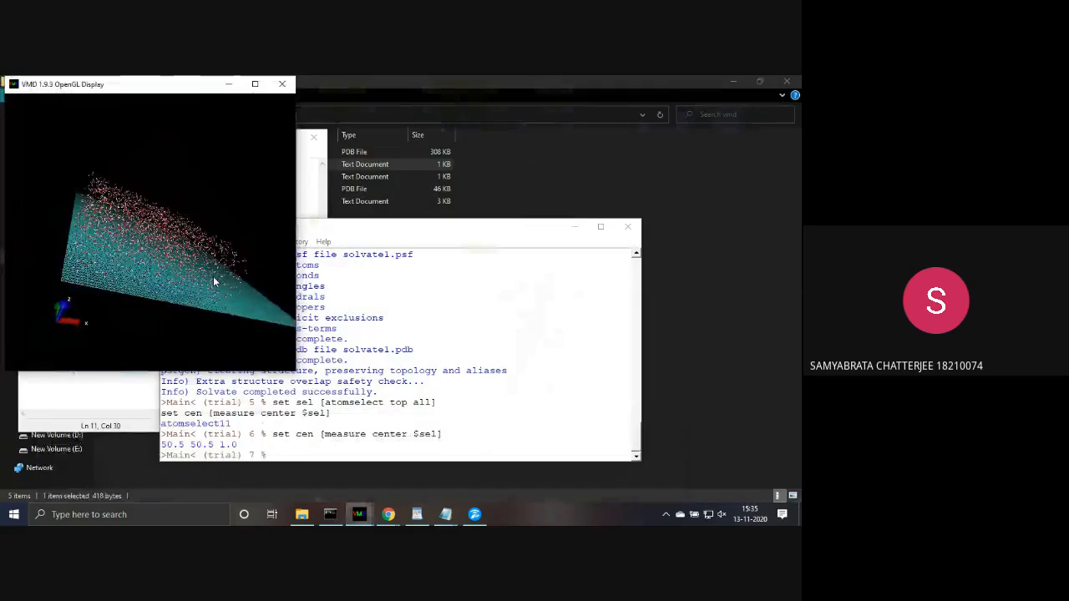
left_click_drag(213, 282, 92, 293)
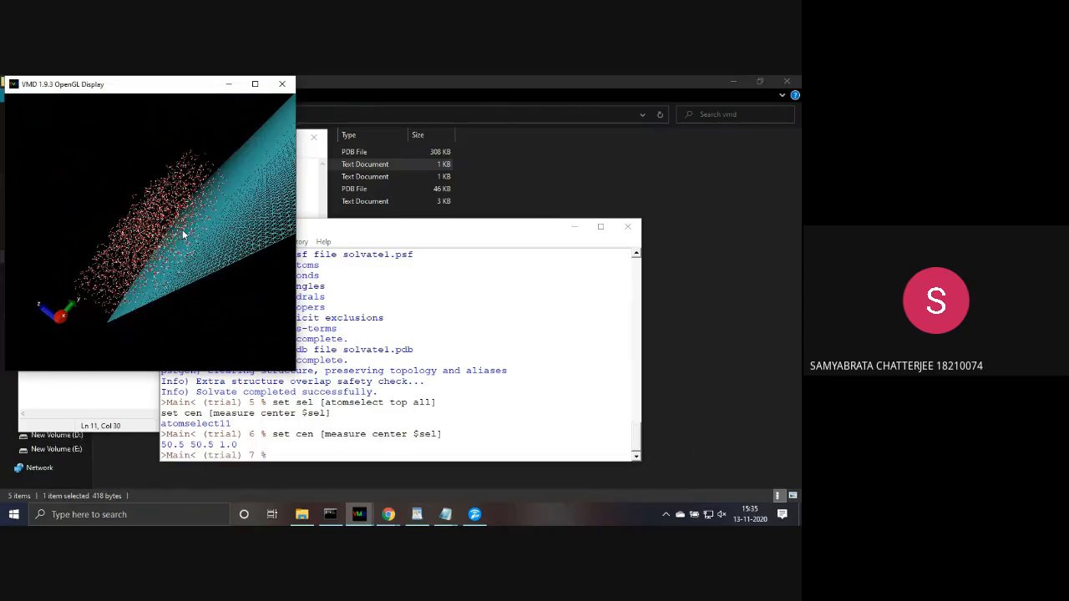
left_click_drag(182, 230, 256, 291)
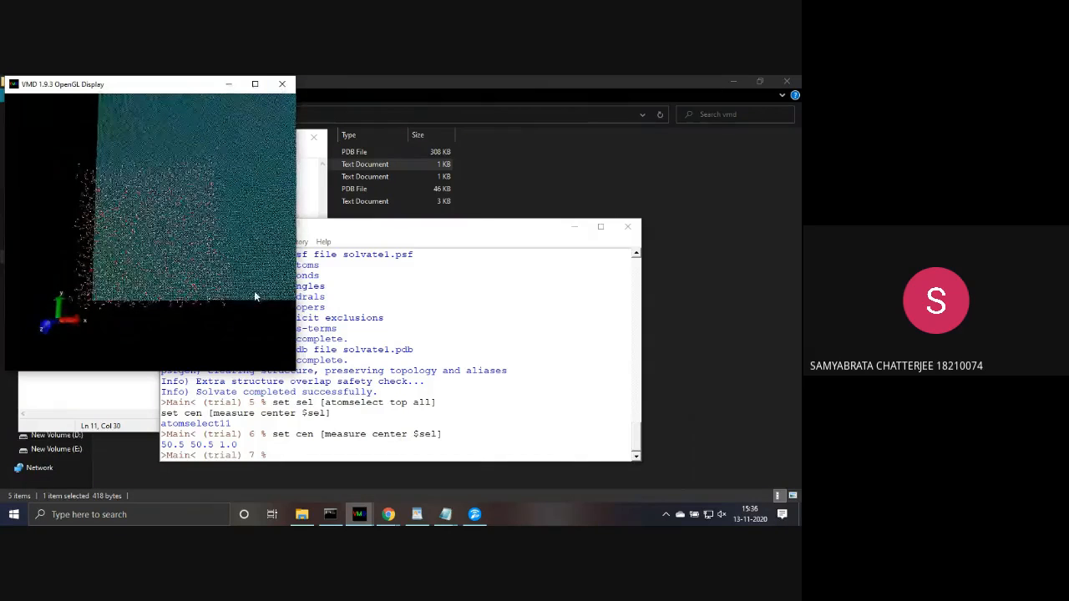
left_click(257, 86)
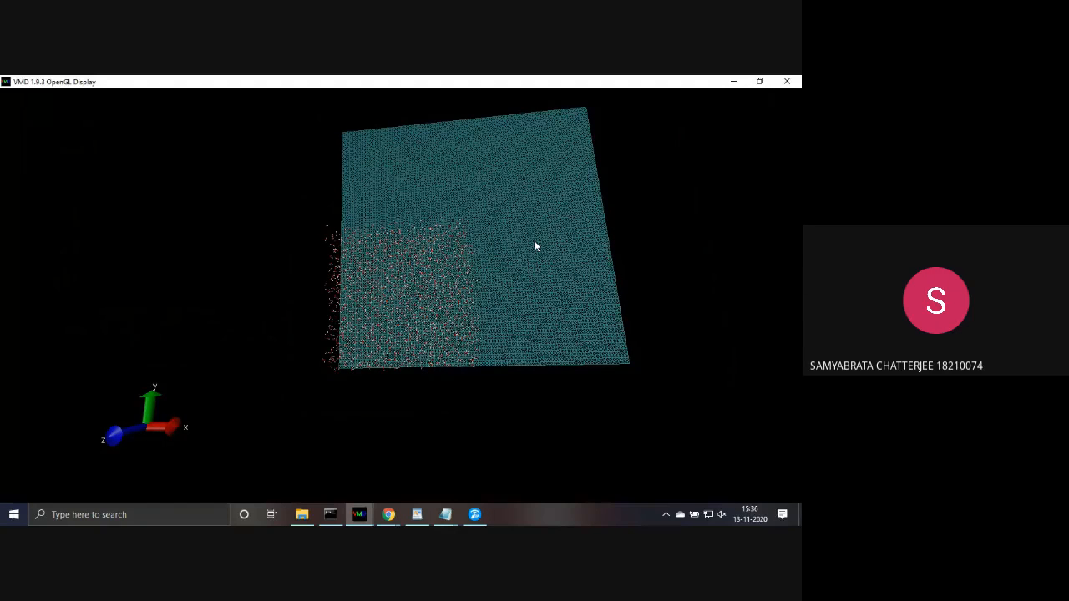
left_click(730, 81)
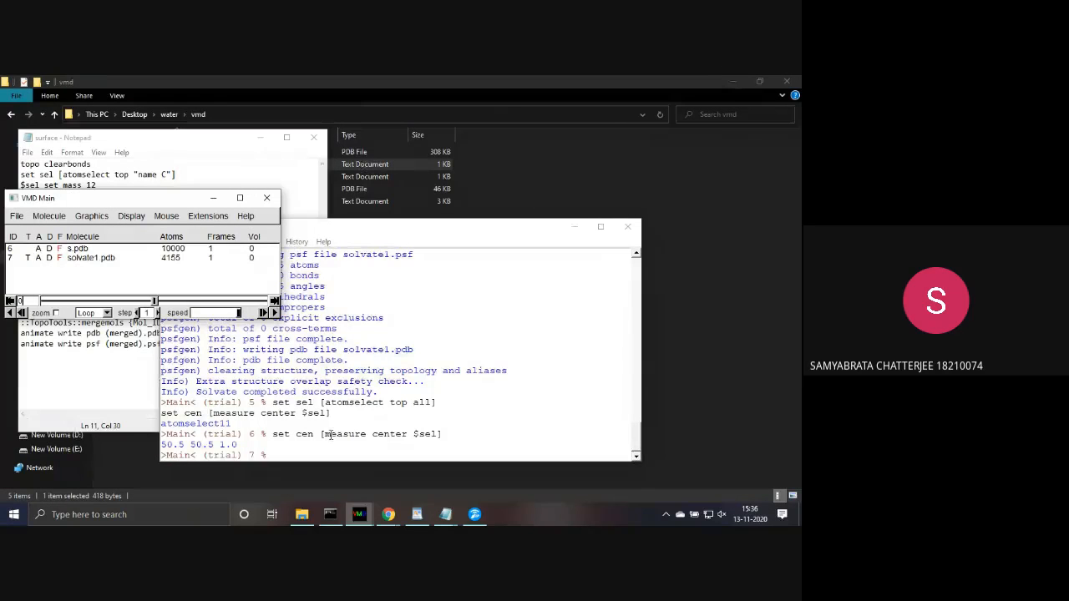
- Run set sel [atomselect top all] and set cen [measure center $sel] in TkConsole for the solvate1.pdb water box
left_click(317, 459)
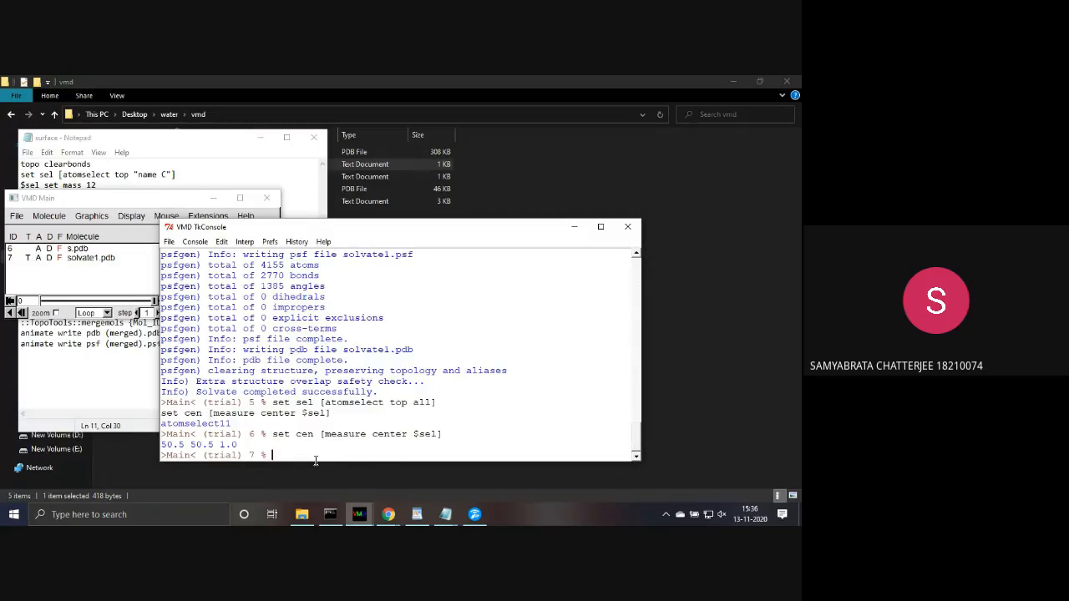
type("set sel [atomselect top all] set cen [measure center $sel]")
key("Return")
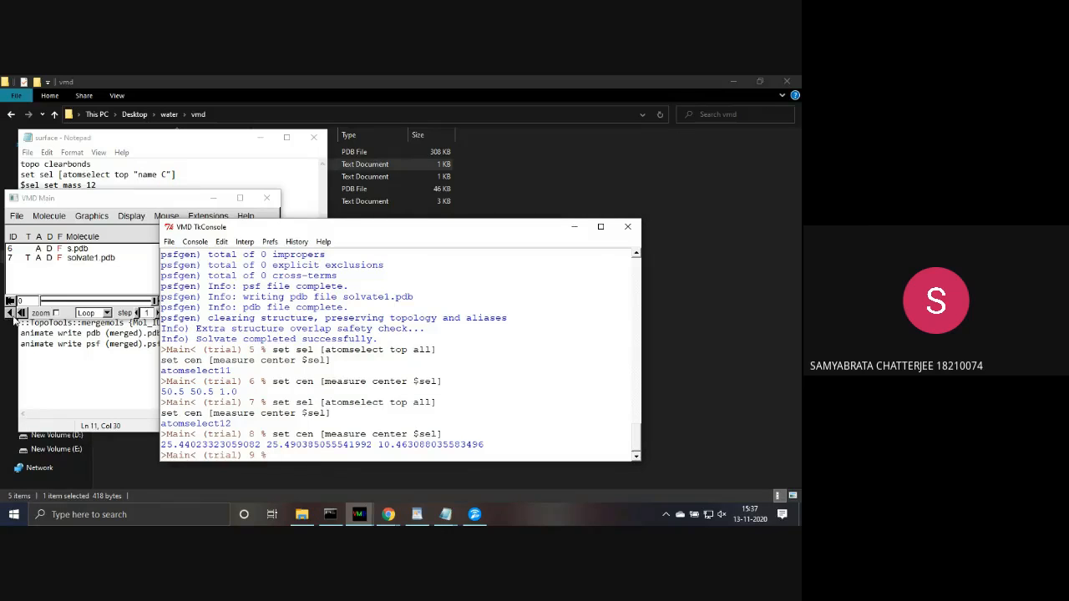
- In the surface notes, rename selgra to sel in the atomselect and moveby lines, and save the file
left_click(44, 338)
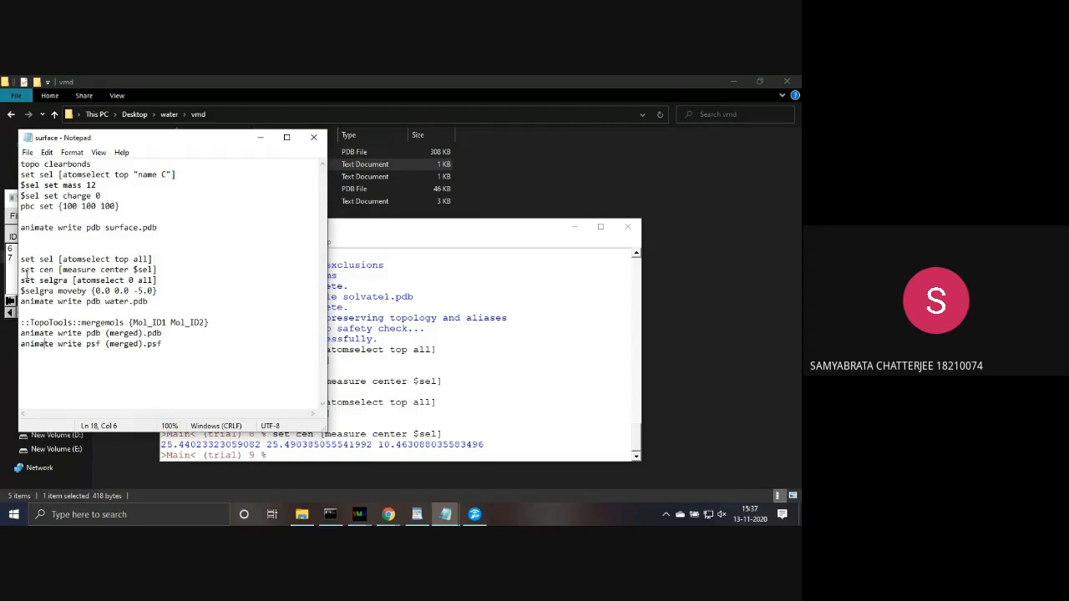
left_click(68, 279)
key("BackSpace")
key("BackSpace")
key("BackSpace")
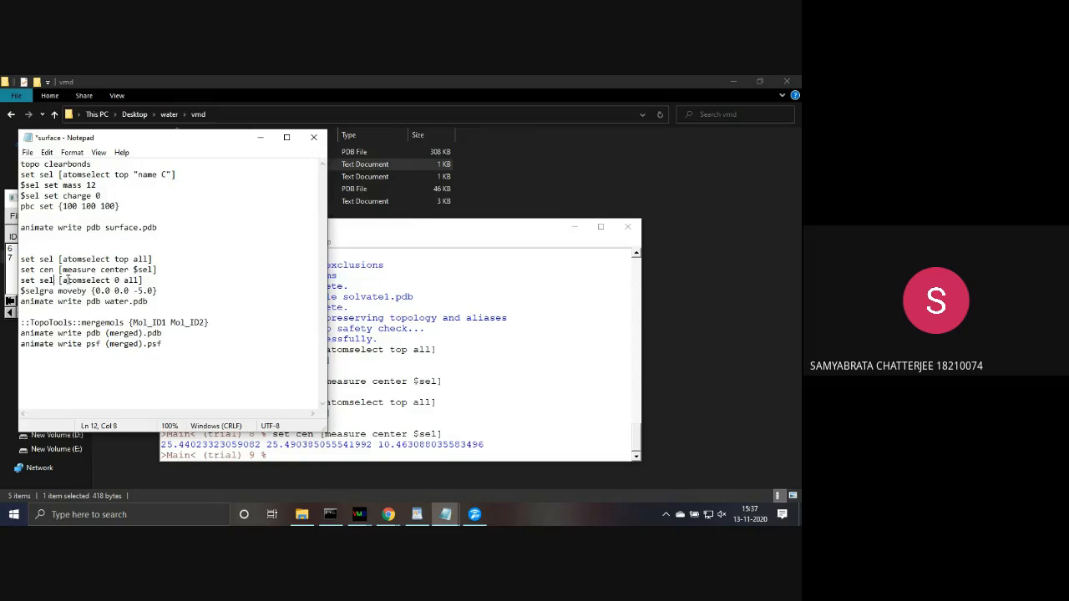
key("BackSpace")
key("BackSpace")
key("BackSpace")
key("ctrl+s")
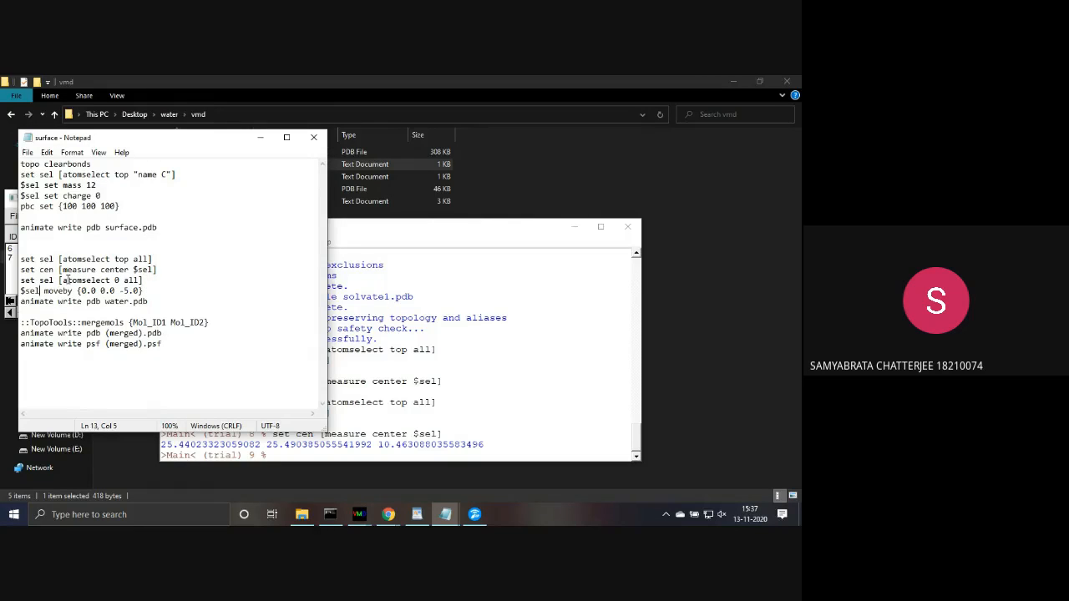
- Remove the molecule ID 0 from the second atomselect line in the surface notes and copy the line set sel [atomselect all]
left_click_drag(23, 280, 147, 289)
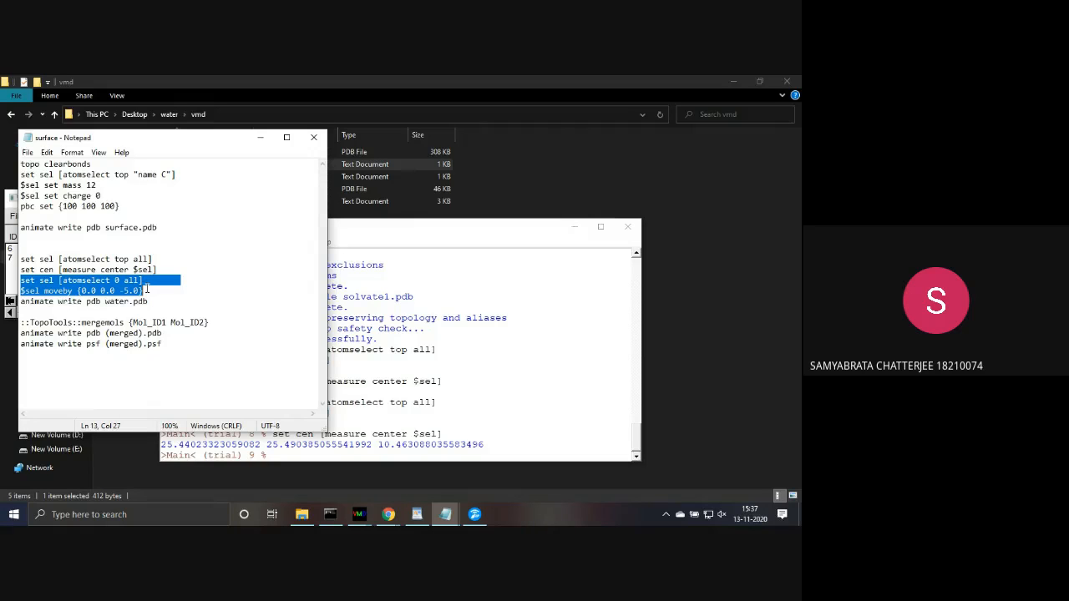
left_click(144, 280)
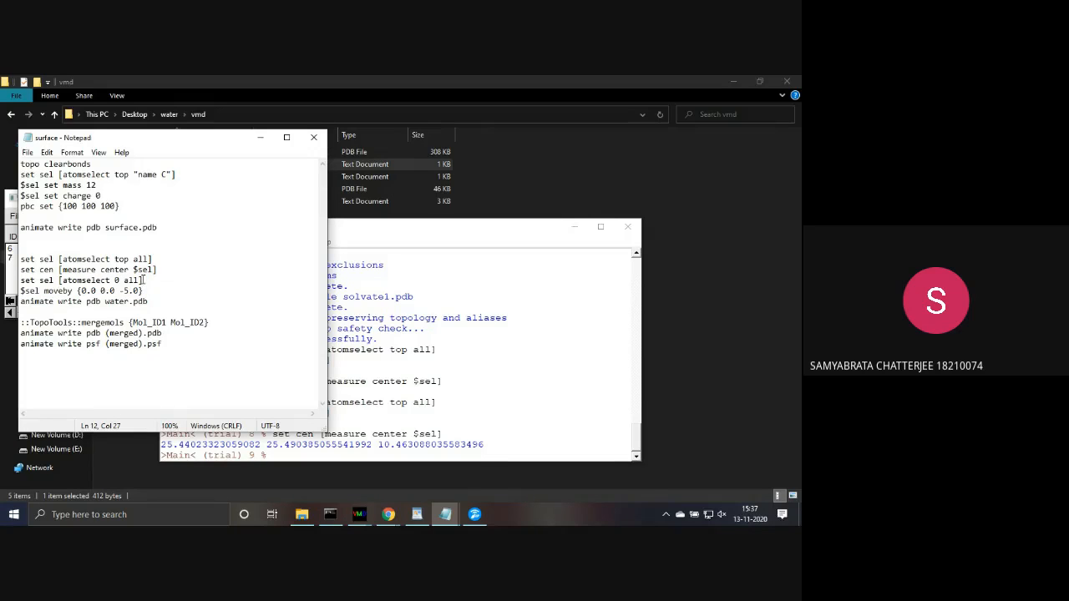
left_click(126, 280)
key("BackSpace")
key("BackSpace")
left_click_drag(21, 281, 139, 280)
key("ctrl+c")
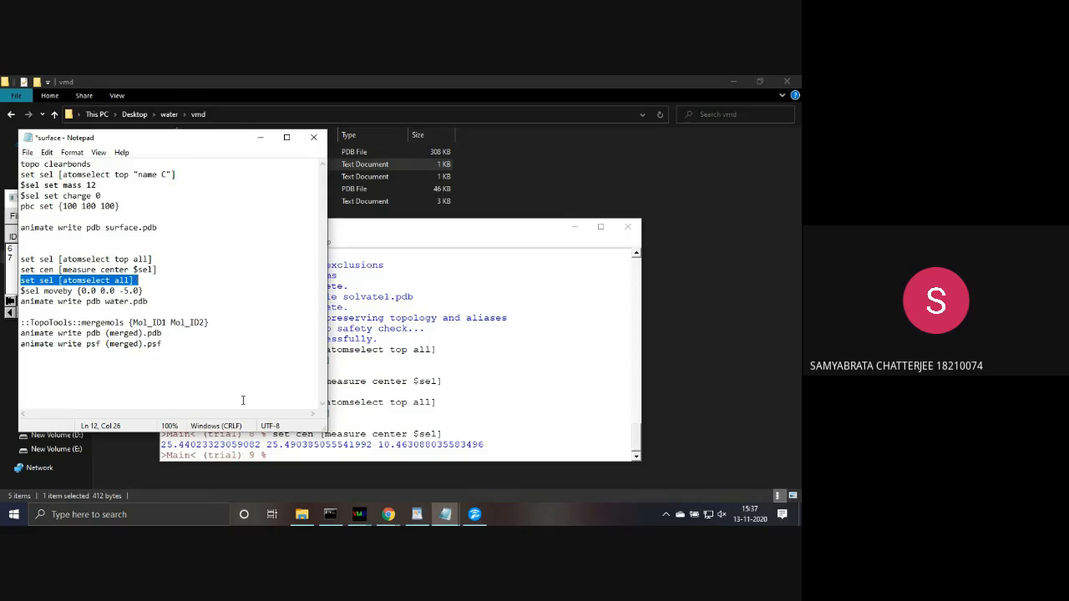
- Try to run the copied set sel [atomselect all] command in TkConsole
left_click(283, 459)
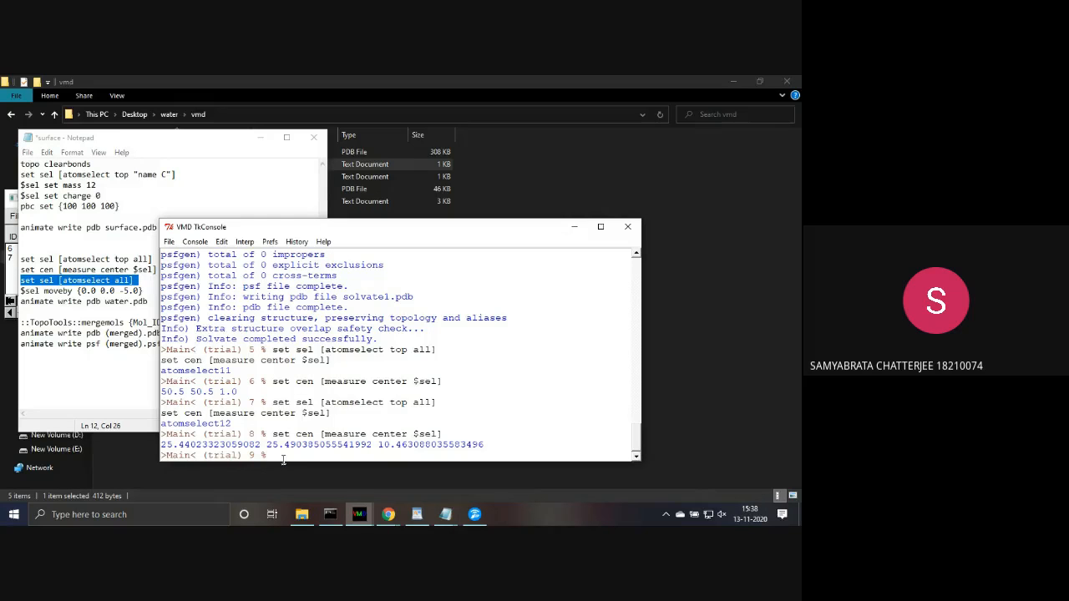
key("ctrl+v")
key("Return")
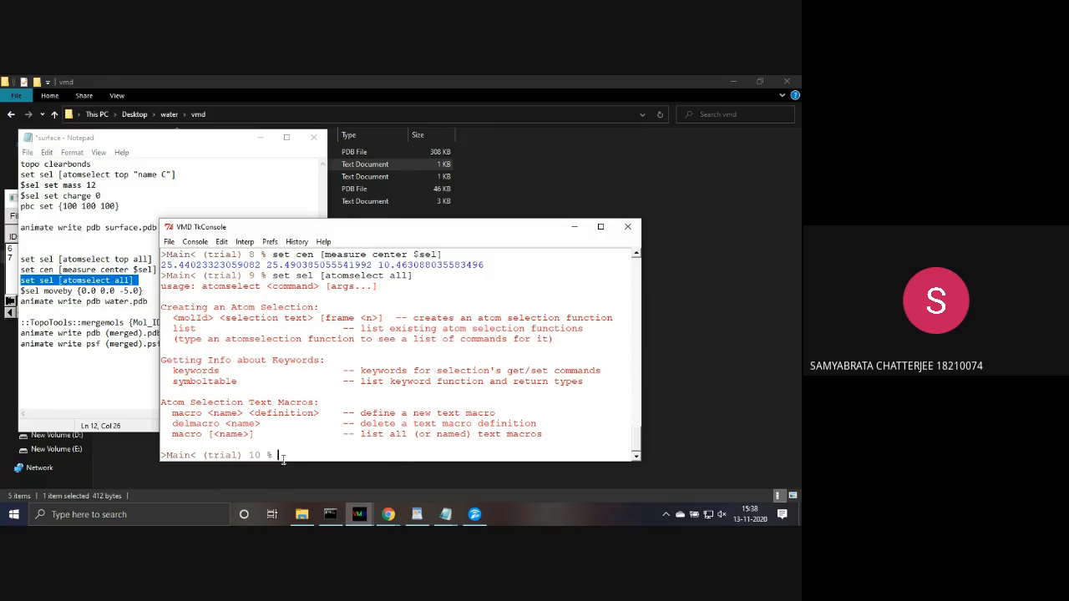
key("ctrl+v")
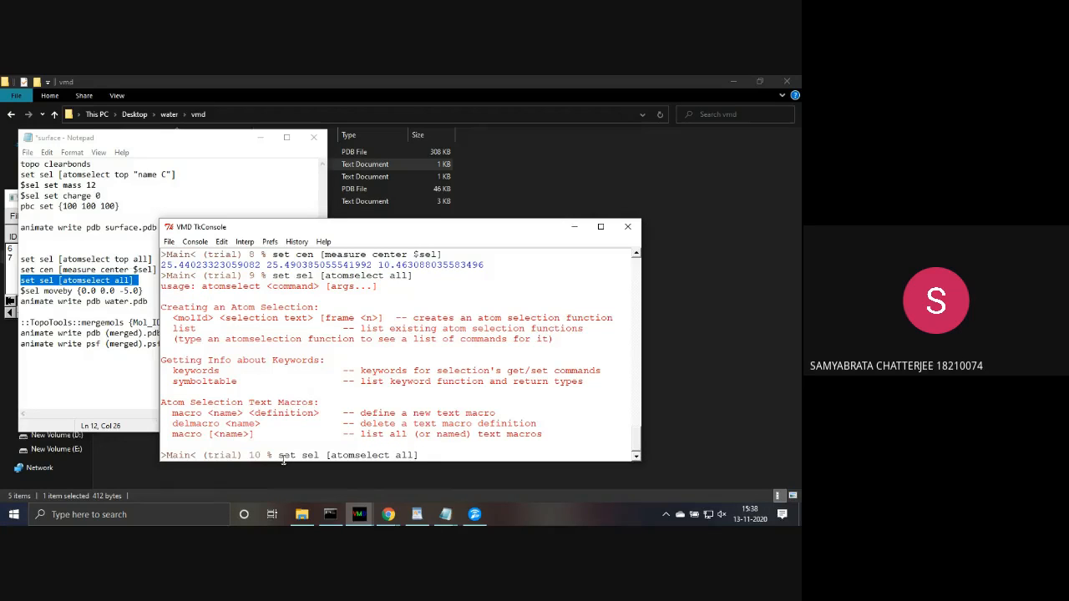
key("BackSpace")
key("BackSpace")
key("BackSpace")
key("BackSpace")
key("BackSpace")
key("BackSpace")
key("BackSpace")
key("BackSpace")
key("BackSpace")
key("BackSpace")
key("BackSpace")
key("BackSpace")
key("BackSpace")
key("BackSpace")
key("BackSpace")
key("BackSpace")
key("BackSpace")
key("BackSpace")
key("BackSpace")
key("BackSpace")
key("BackSpace")
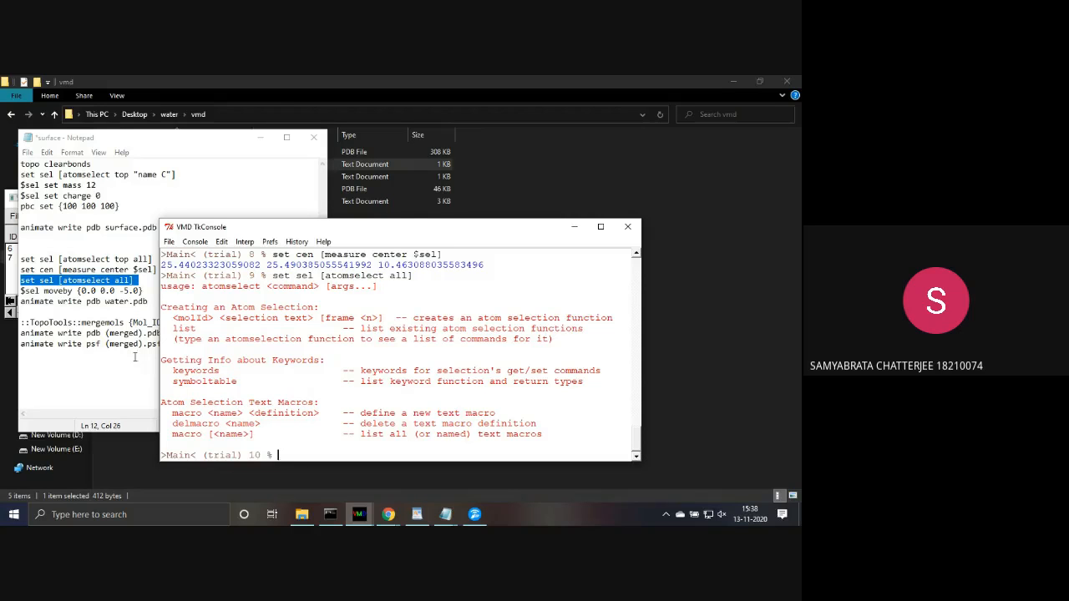
- Copy the $sel moveby {0.0 0.0 -5.0} line from the surface notes to the TkConsole prompt
left_click(144, 300)
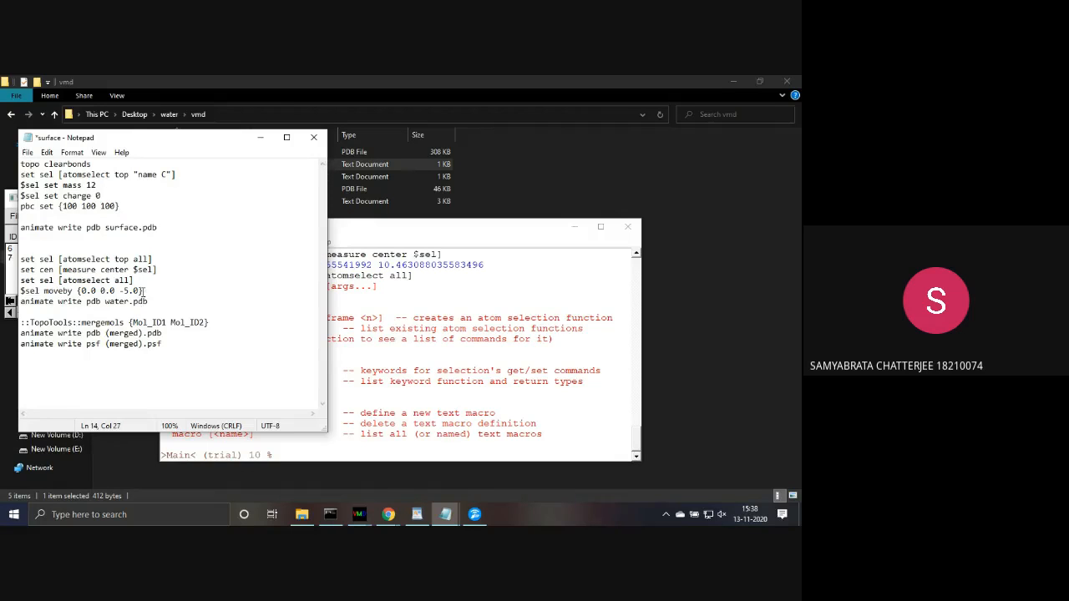
left_click_drag(144, 291, 10, 296)
key("ctrl+c")
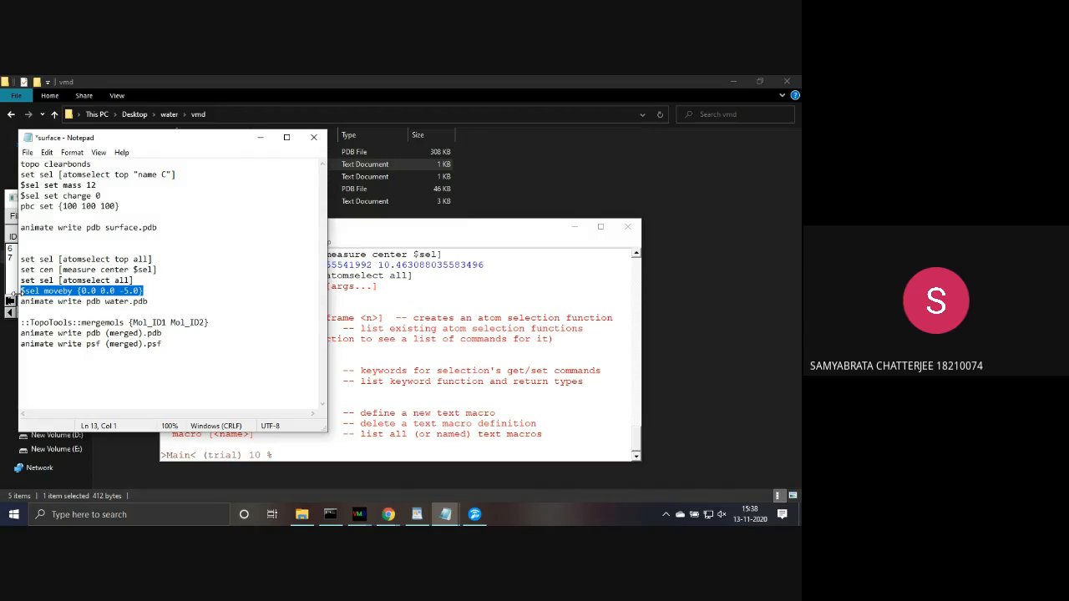
left_click(289, 454)
key("ctrl+v")
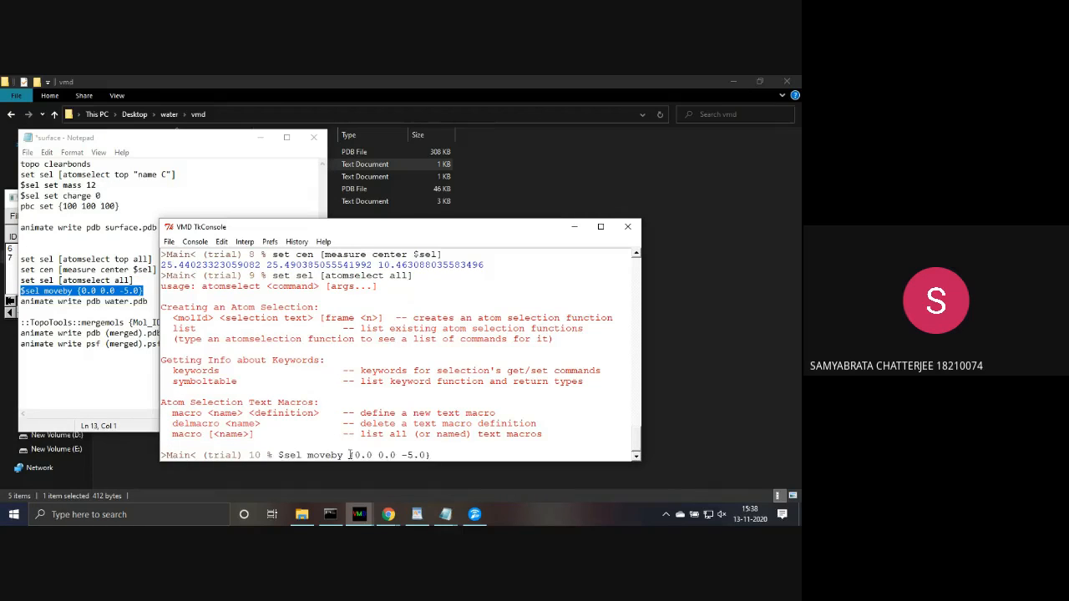
- Set the x and y offsets of the pending moveby command to 25.0 each
left_click(359, 454)
key("BackSpace")
type("25")
key("Right")
key("Right")
key("Right")
key("Right")
key("BackSpace")
type("25")
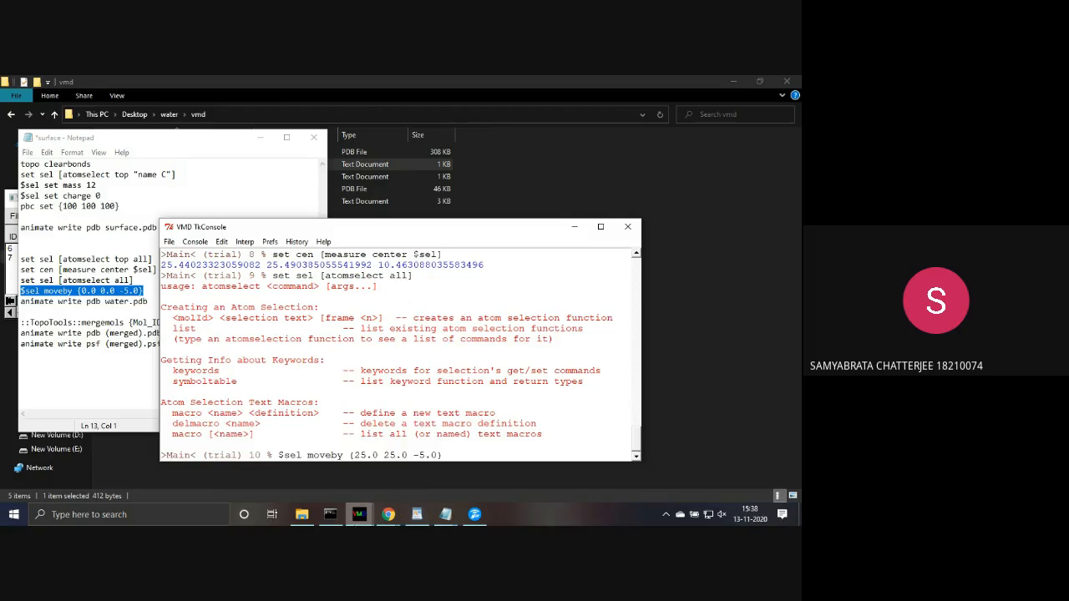
- Show the OpenGL display behind TkConsole and run $sel moveby {25.0 25.0 -5.0} to shift the water box
mouse_move(359, 514)
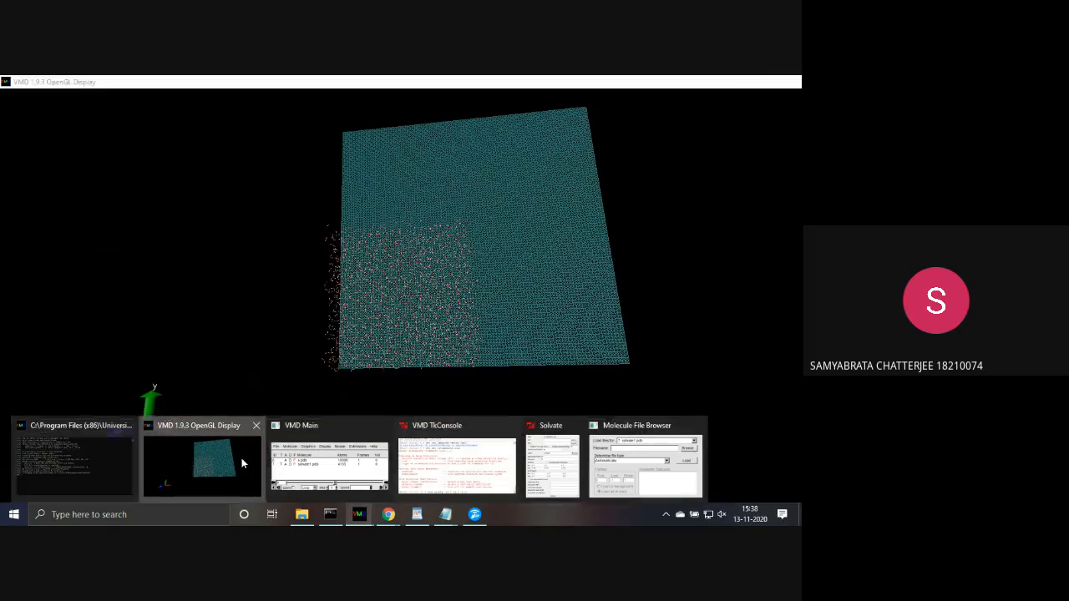
left_click(242, 458)
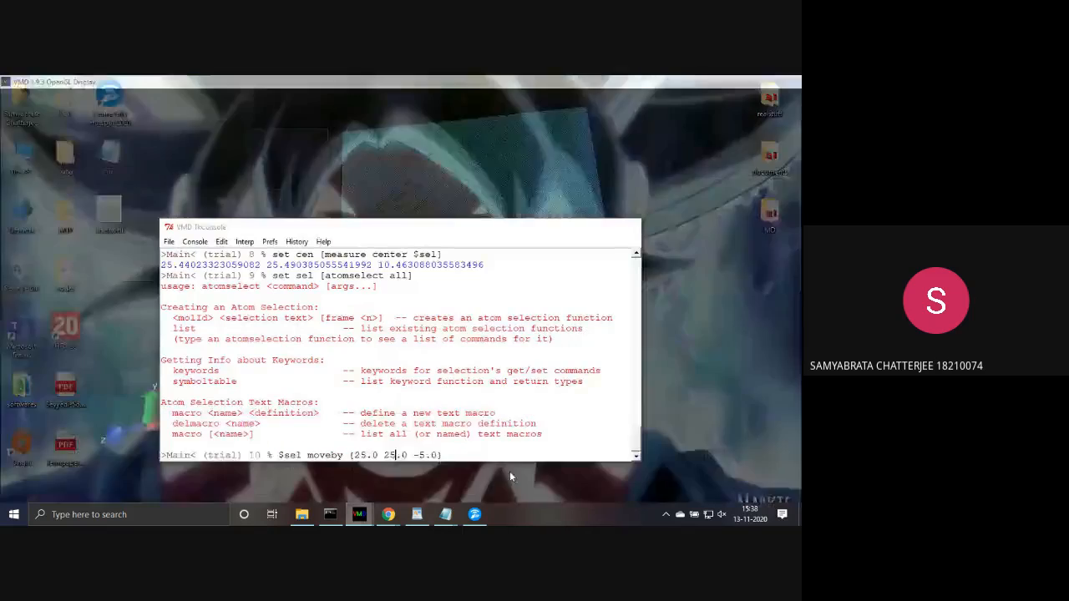
left_click(509, 471)
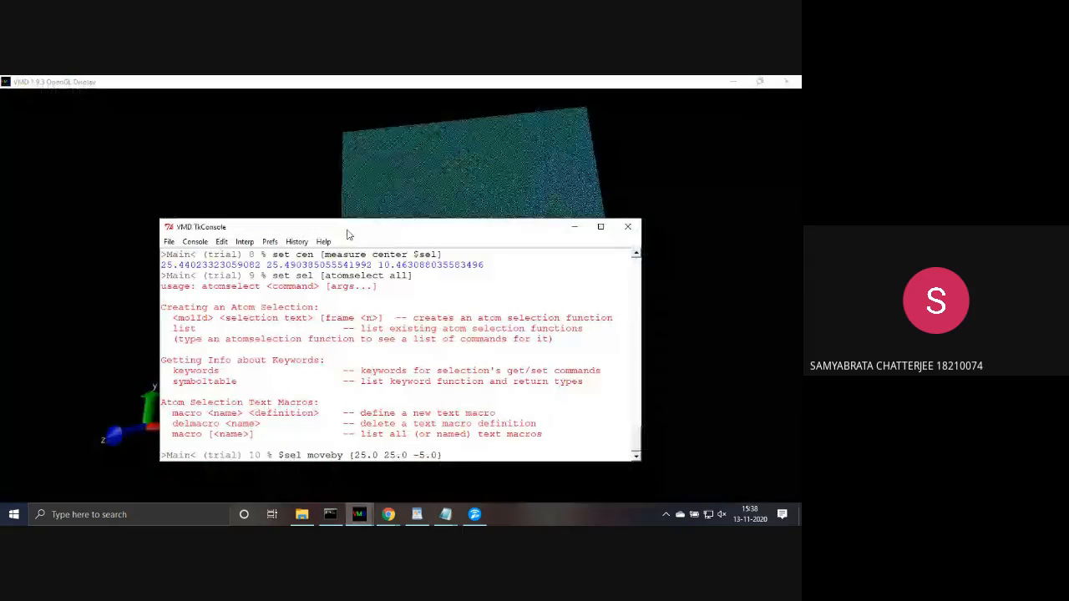
left_click_drag(511, 263, 624, 218)
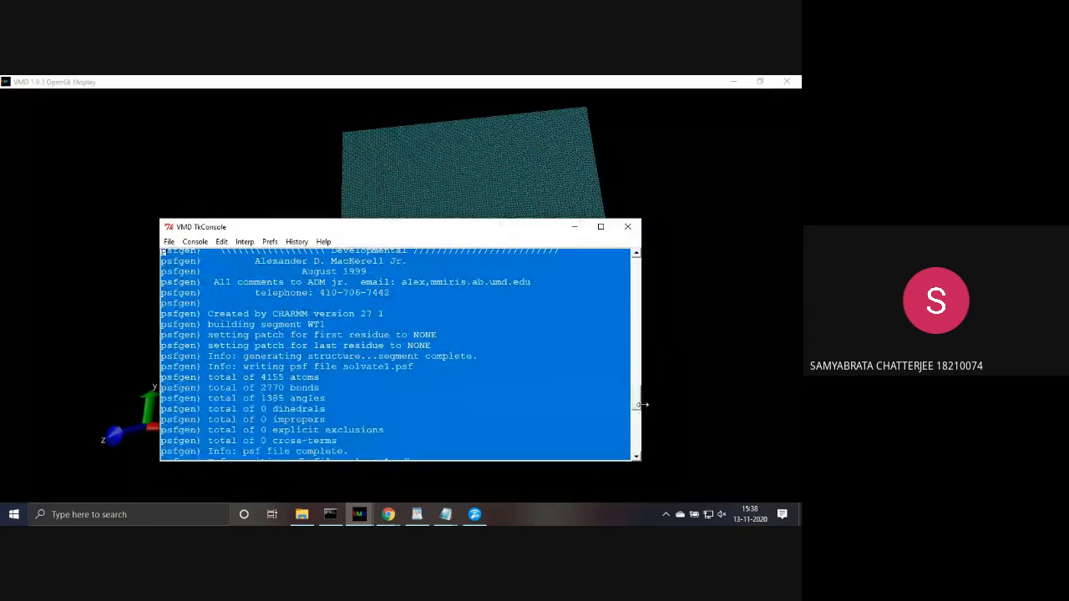
left_click_drag(638, 402, 638, 444)
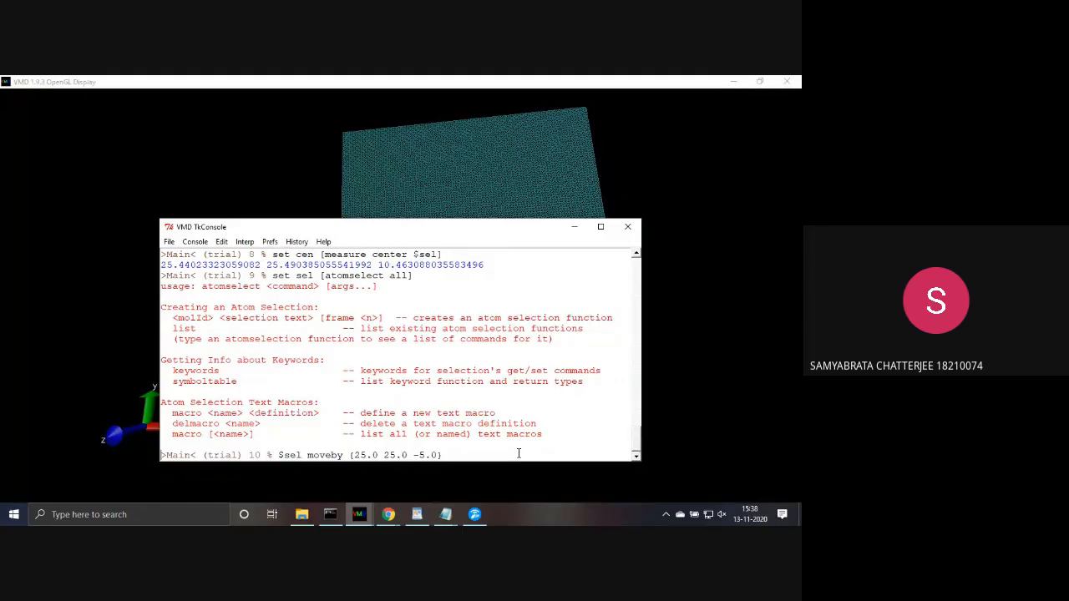
key("Return")
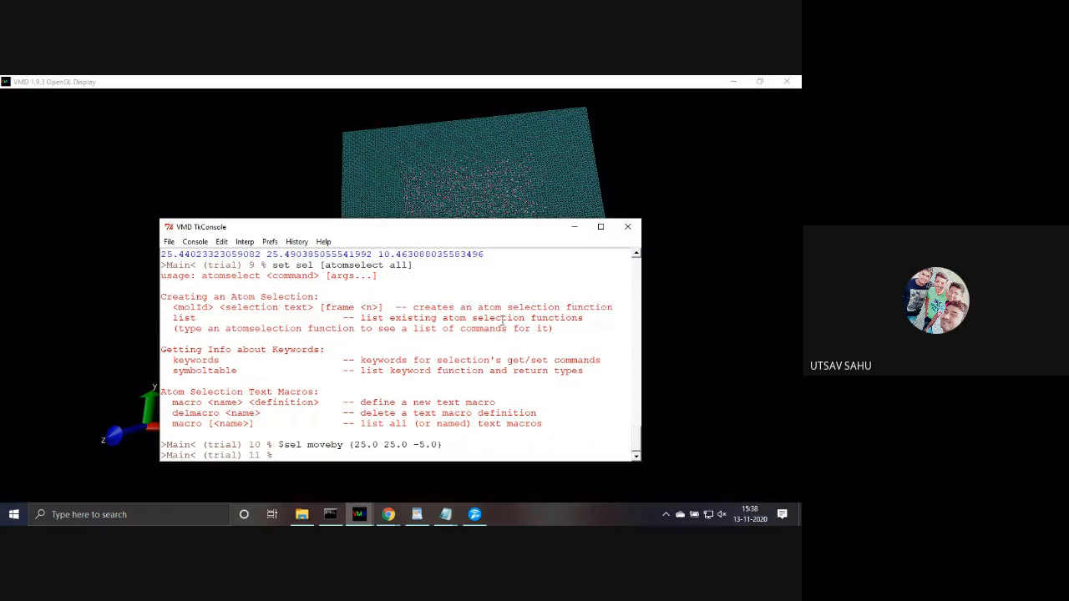
- Examine the shifted water box edge-on against the carbon sheet in the OpenGL display
left_click(573, 227)
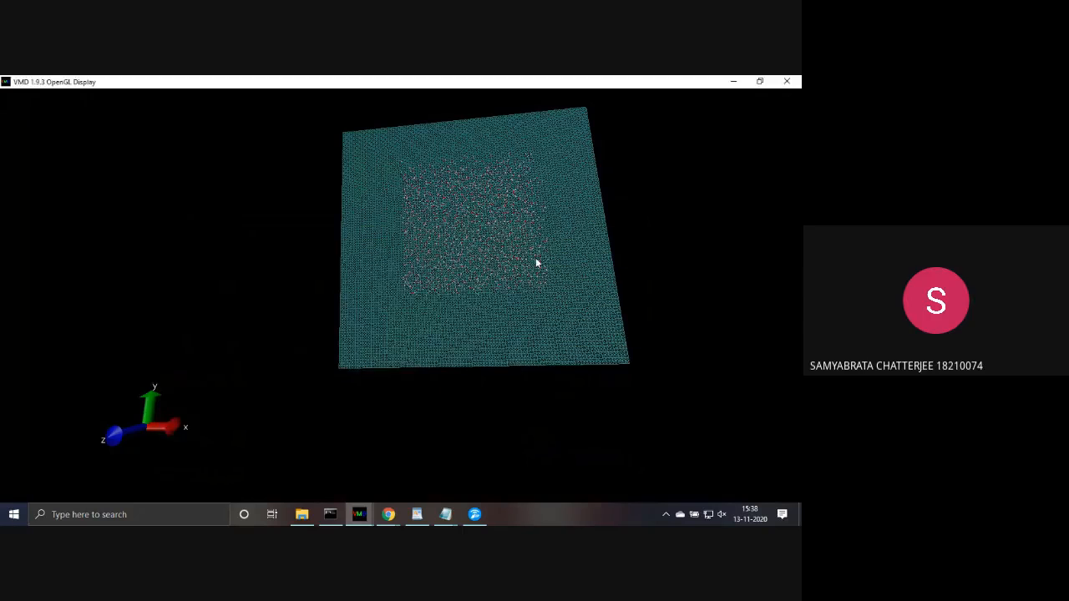
left_click_drag(535, 253, 479, 351)
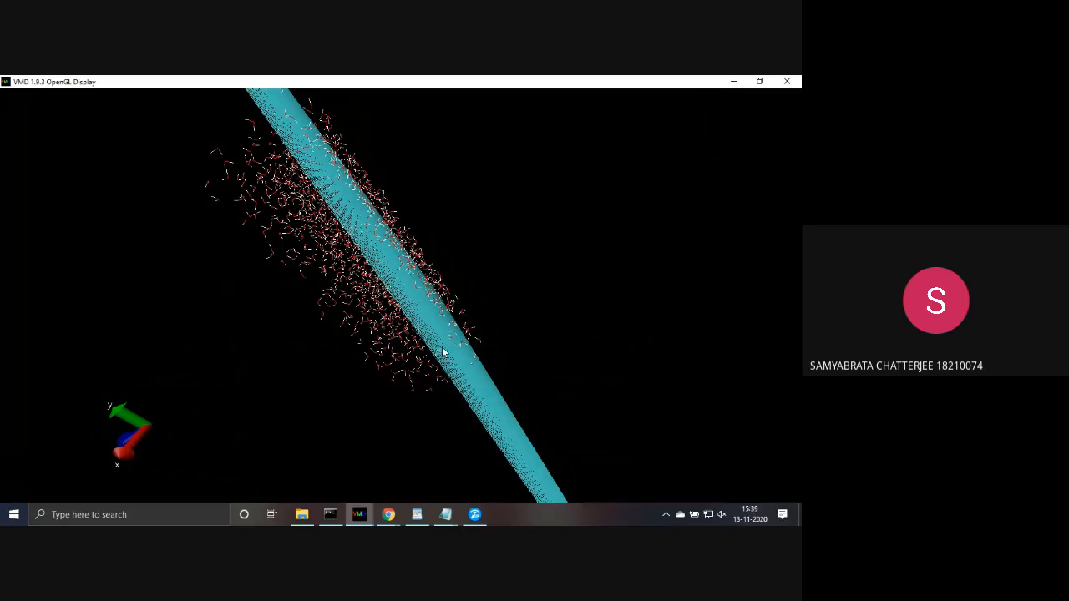
left_click_drag(442, 347, 454, 370)
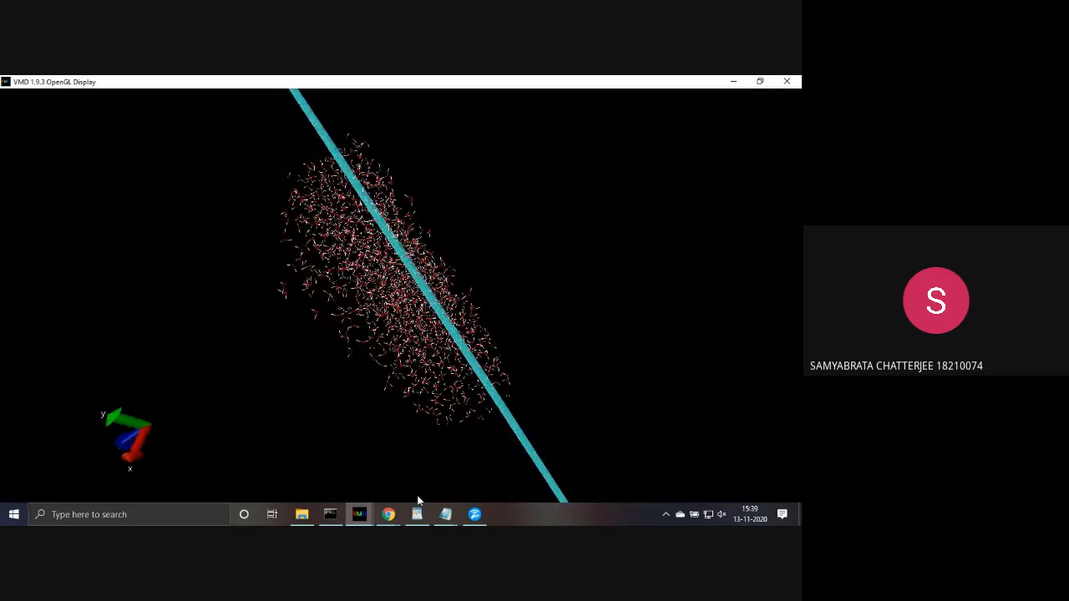
- Recall the moveby command in TkConsole, change its offsets to {0.0 0.0 3.0}, and run it on the water box
mouse_move(372, 514)
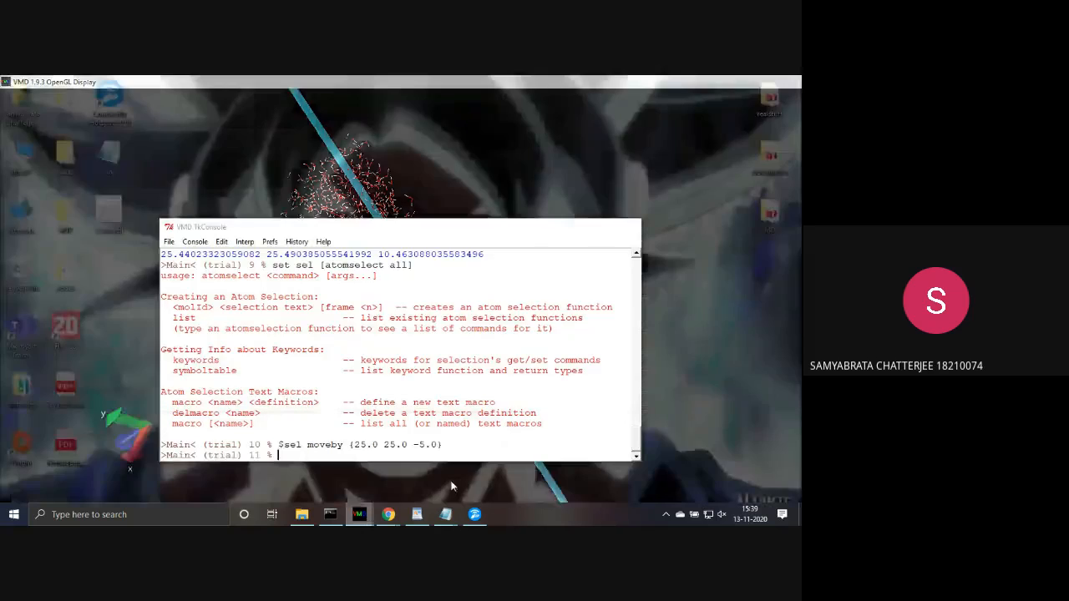
left_click(438, 474)
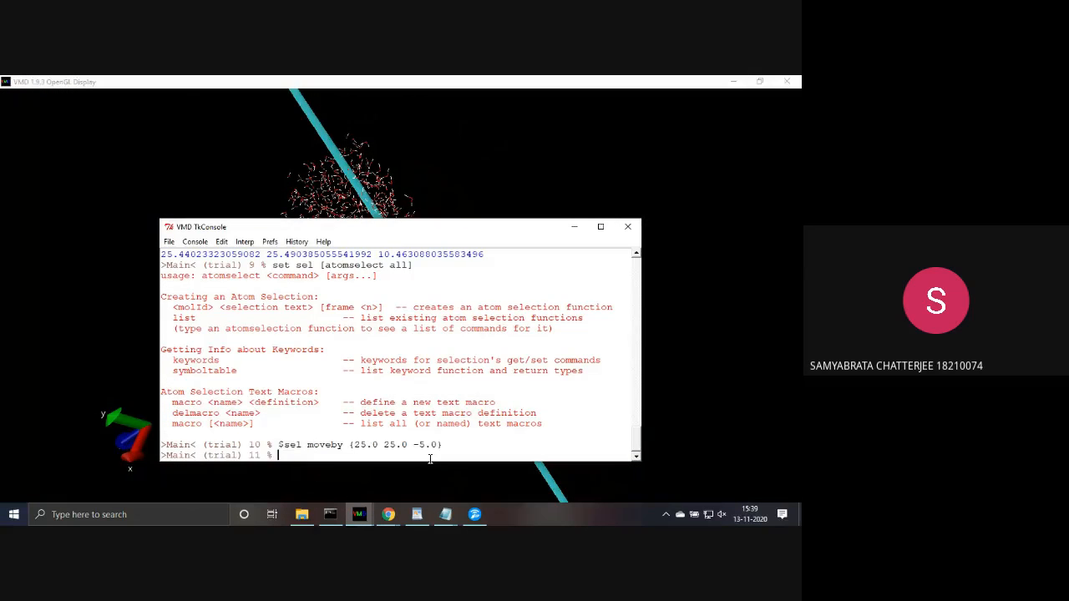
key("Up")
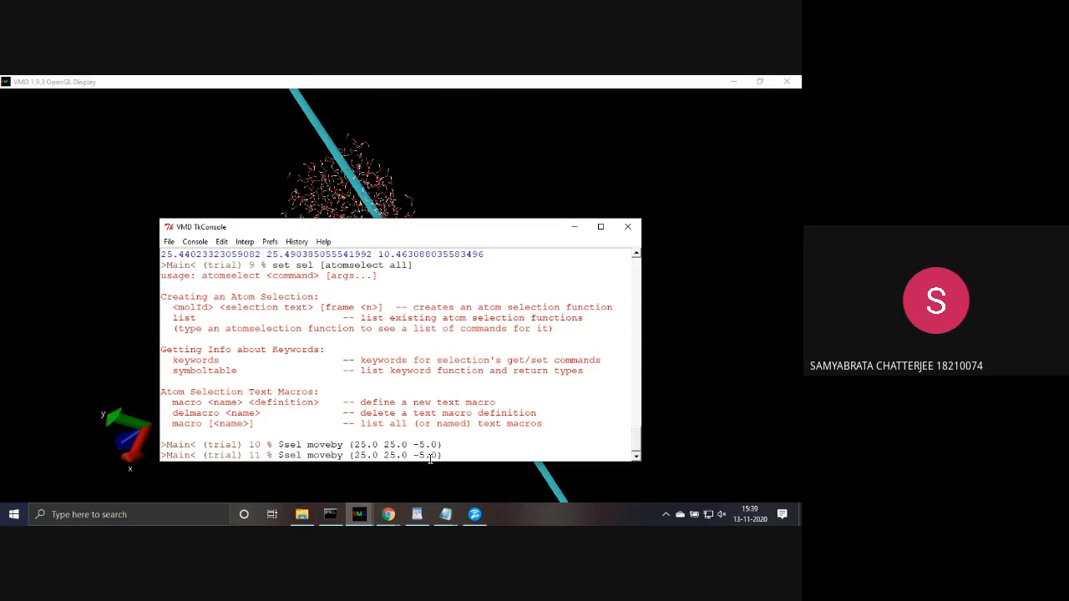
key("BackSpace")
key("BackSpace")
type("0")
key("BackSpace")
key("BackSpace")
type("0")
key("BackSpace")
key("BackSpace")
type("3")
key("Return")
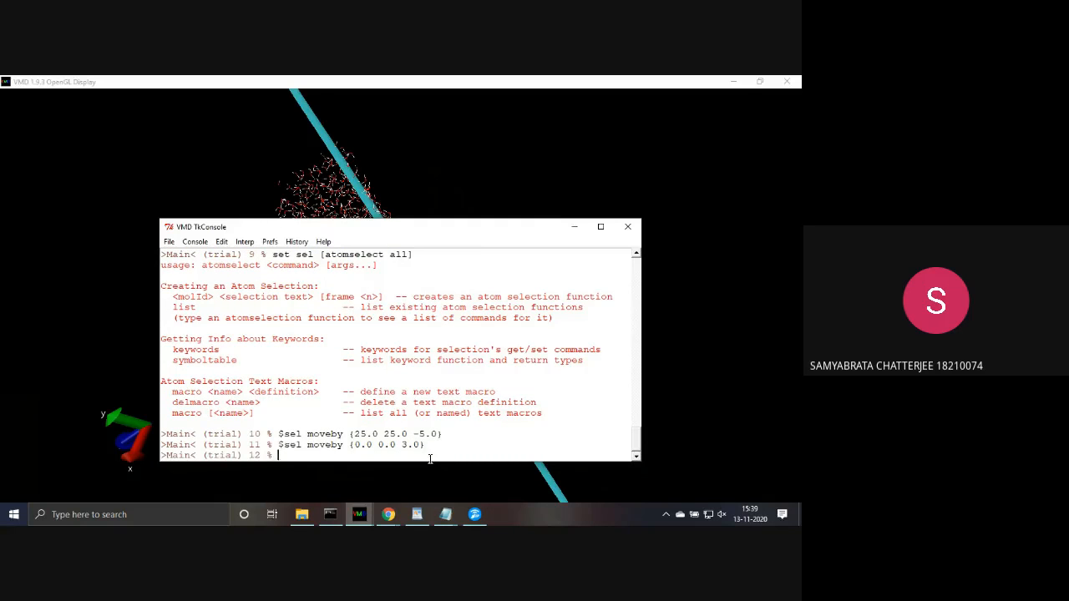
- Recall $sel moveby {0.0 0.0 3.0} in TkConsole and run it again on the water box
key("Up")
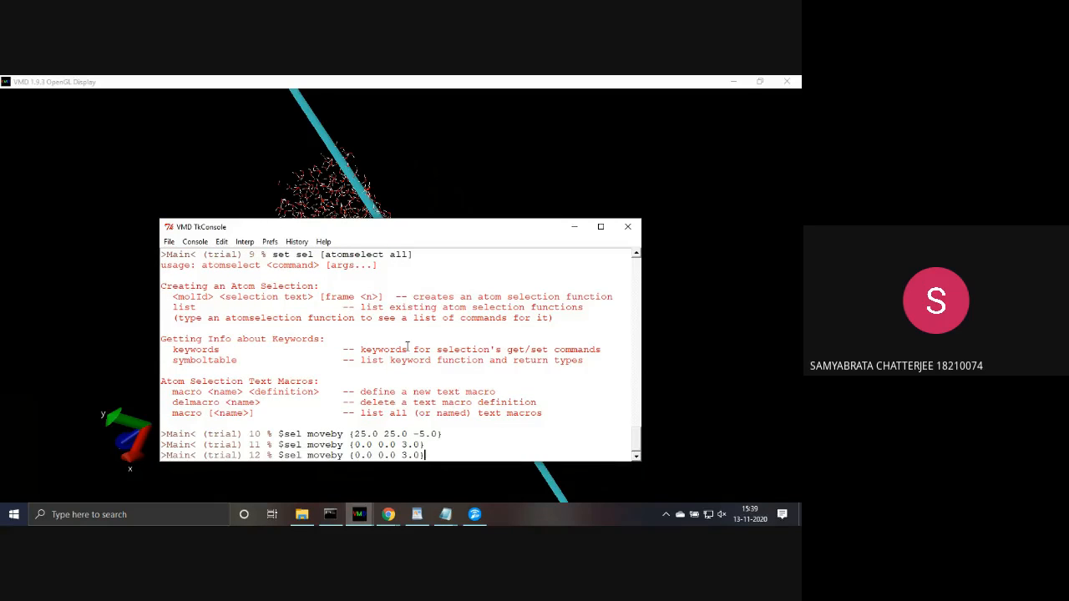
left_click_drag(432, 227, 459, 193)
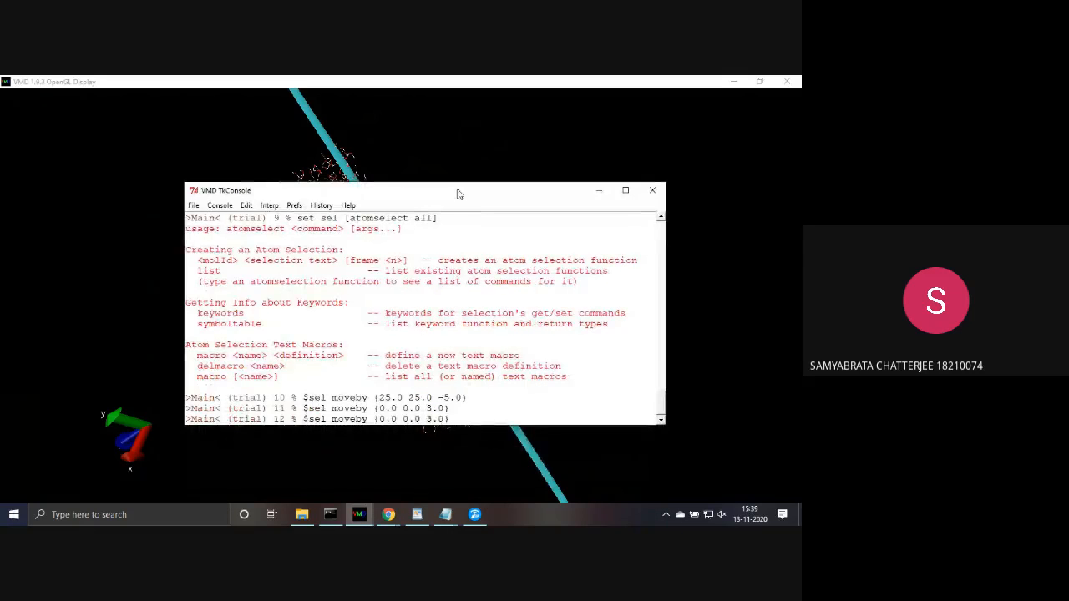
key("Return")
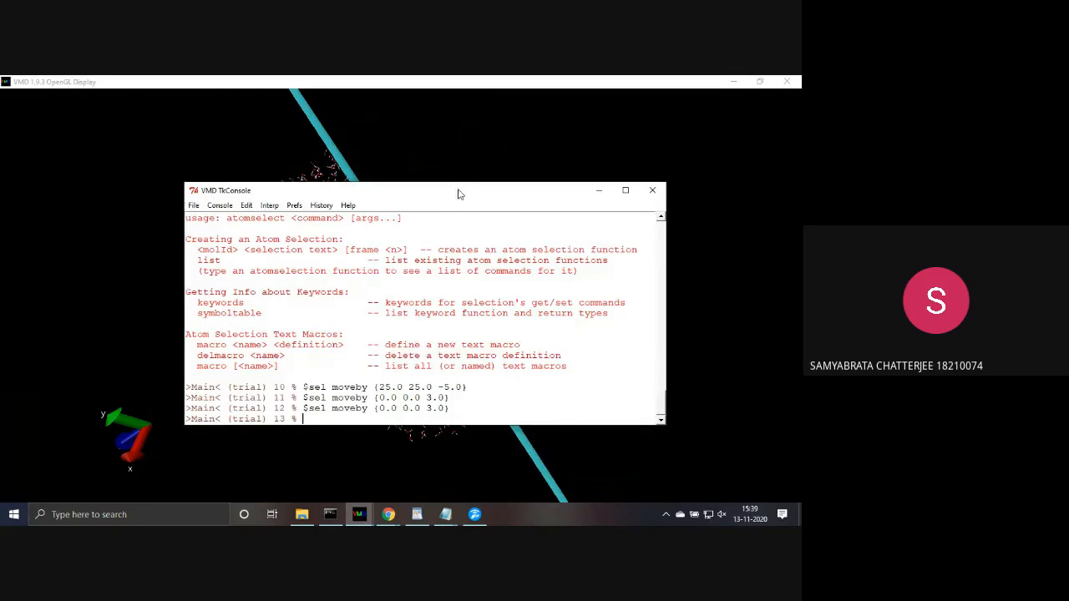
left_click_drag(485, 197, 470, 226)
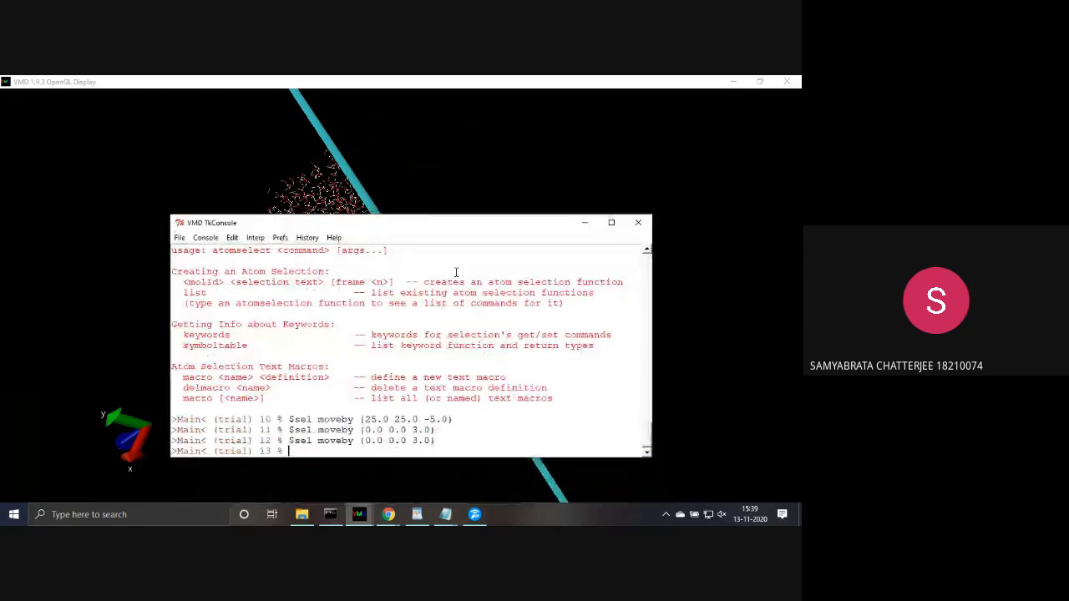
- Run $sel moveby {0.0 0.0 2.0} on the water box and check its spacing from the carbon sheet in the OpenGL display
key("Up")
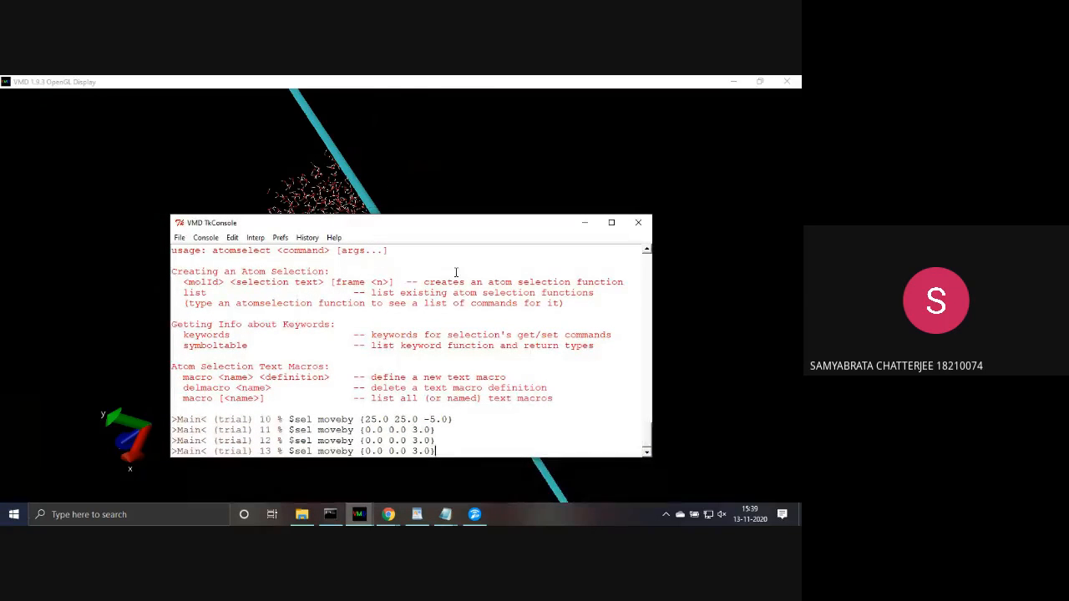
key("Left")
key("Left")
key("Left")
key("BackSpace")
type("2")
key("Return")
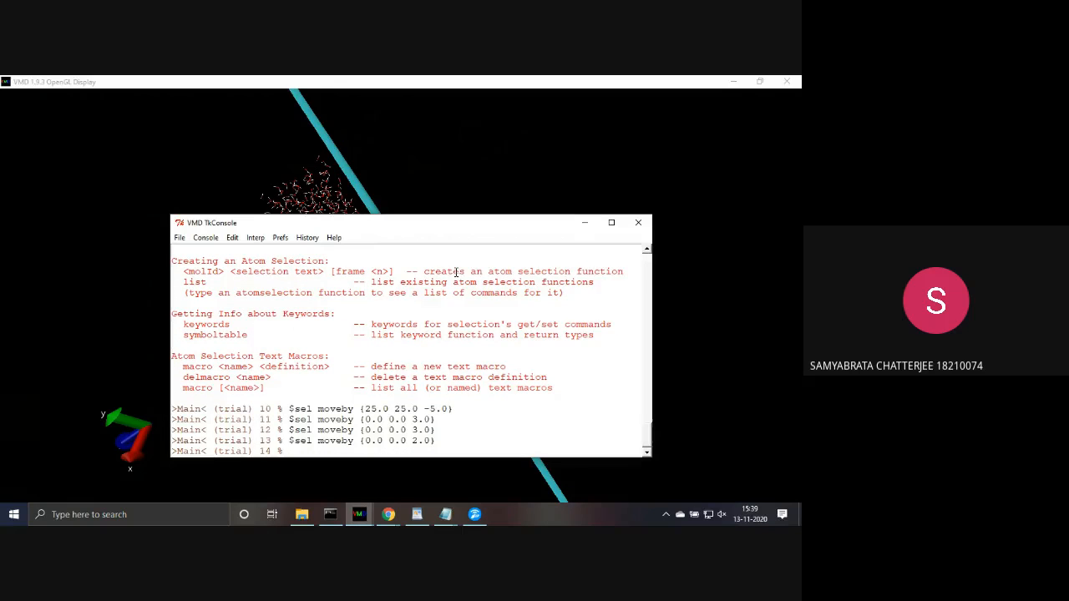
left_click(577, 225)
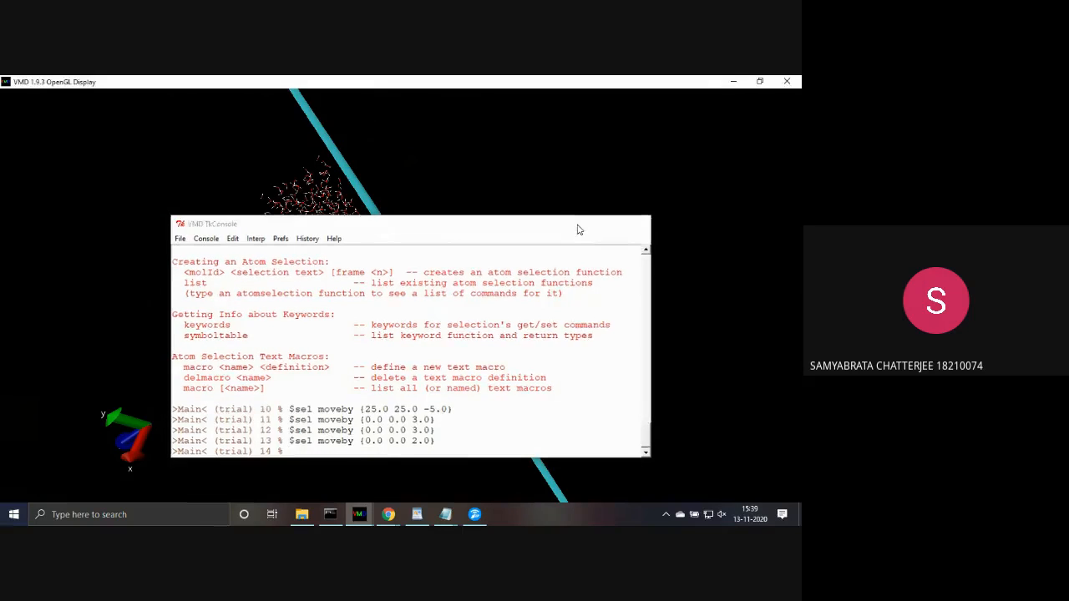
left_click_drag(391, 329, 382, 354)
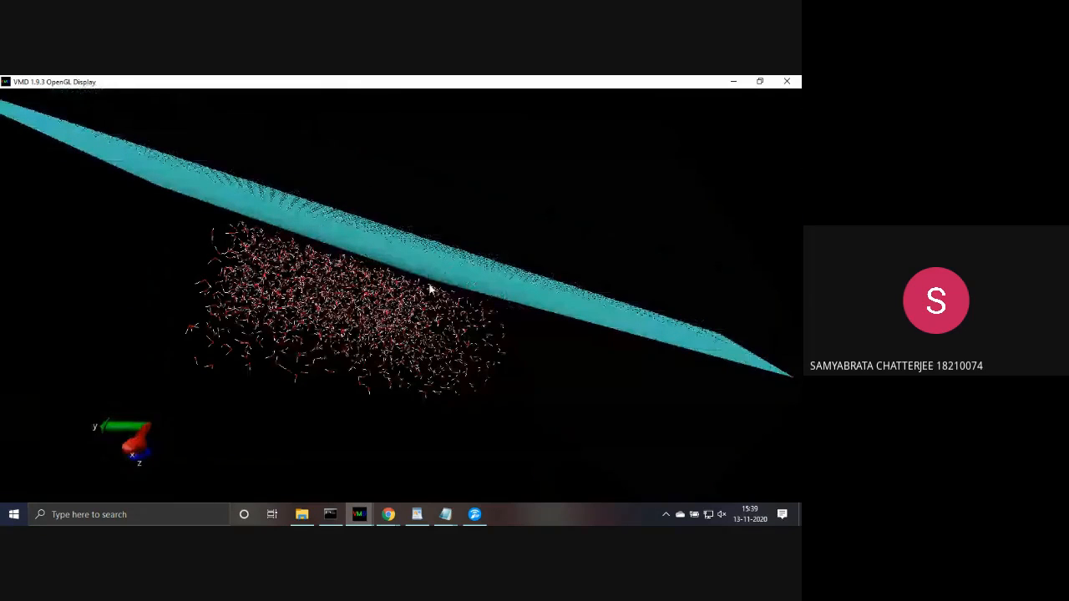
left_click_drag(410, 344, 372, 186)
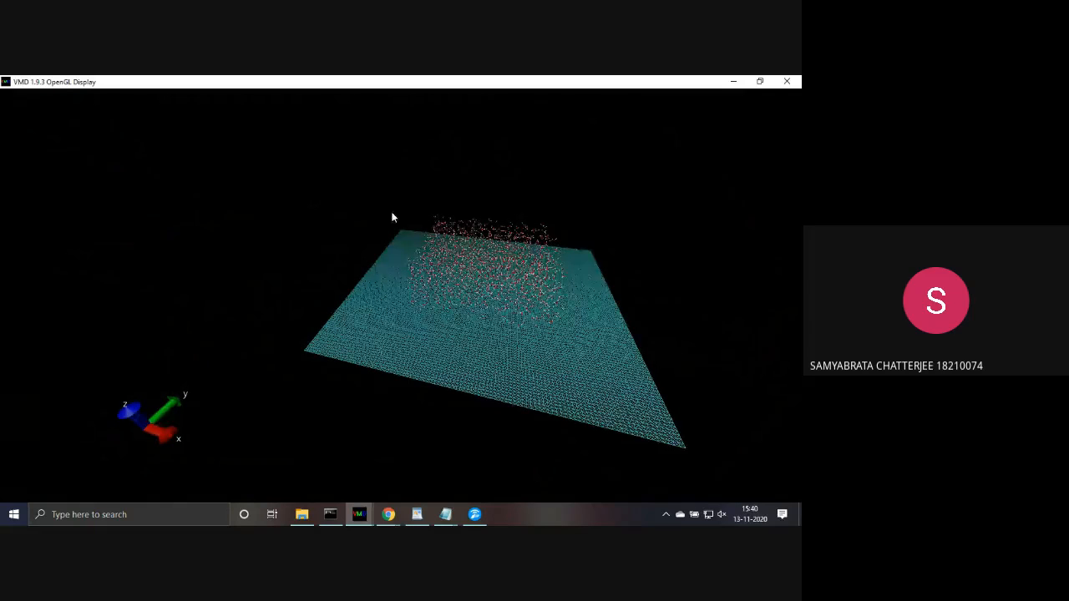
- Switch to the surface notes in Notepad and change the water.pdb file name in the animate write command to sol1.pdb
mouse_move(372, 521)
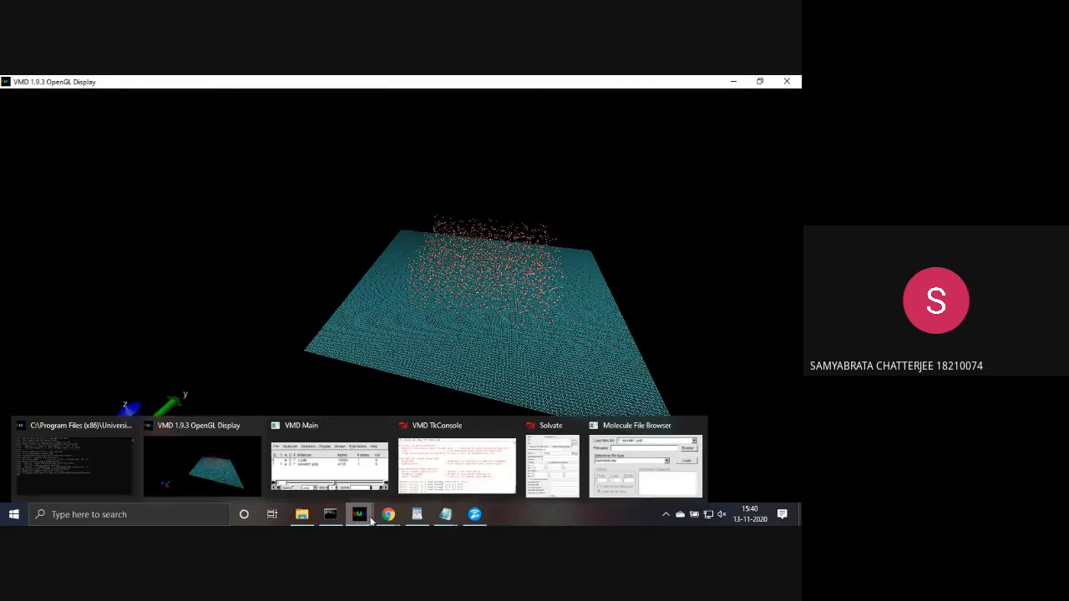
mouse_move(415, 489)
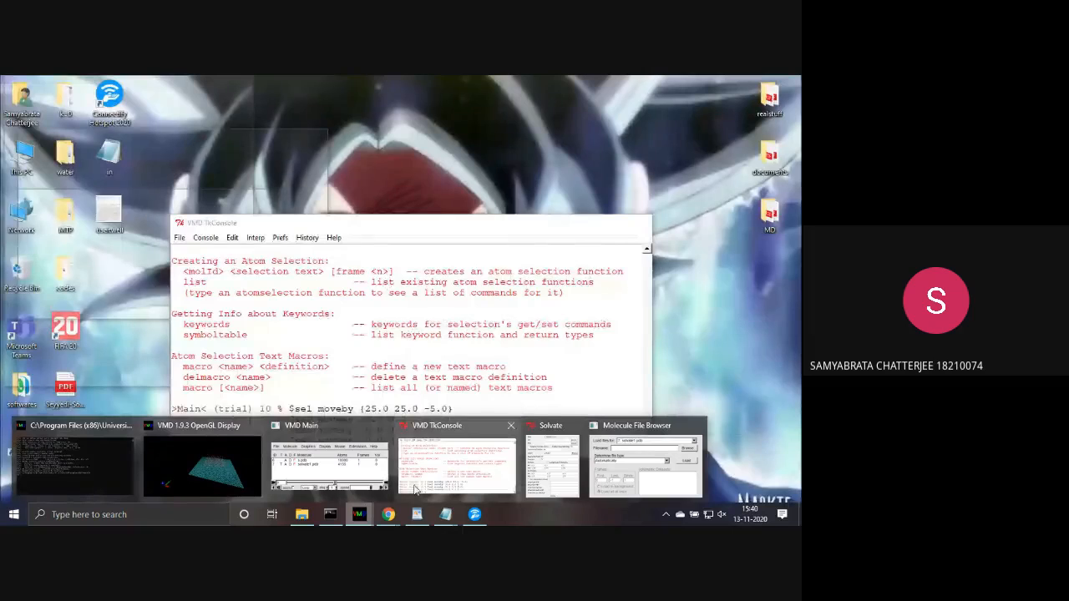
left_click(415, 489)
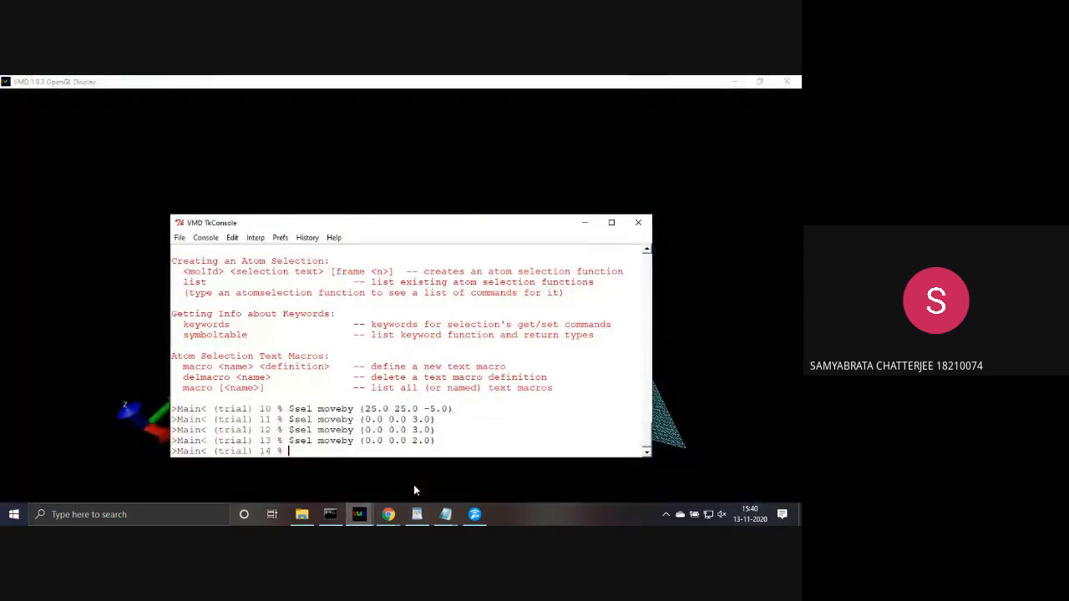
mouse_move(415, 517)
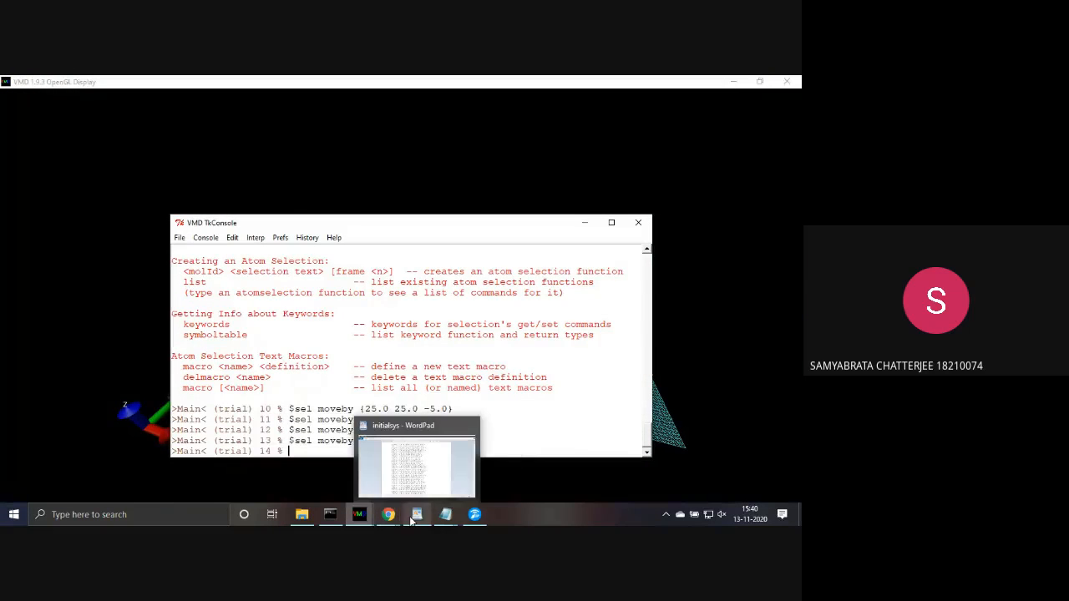
mouse_move(362, 518)
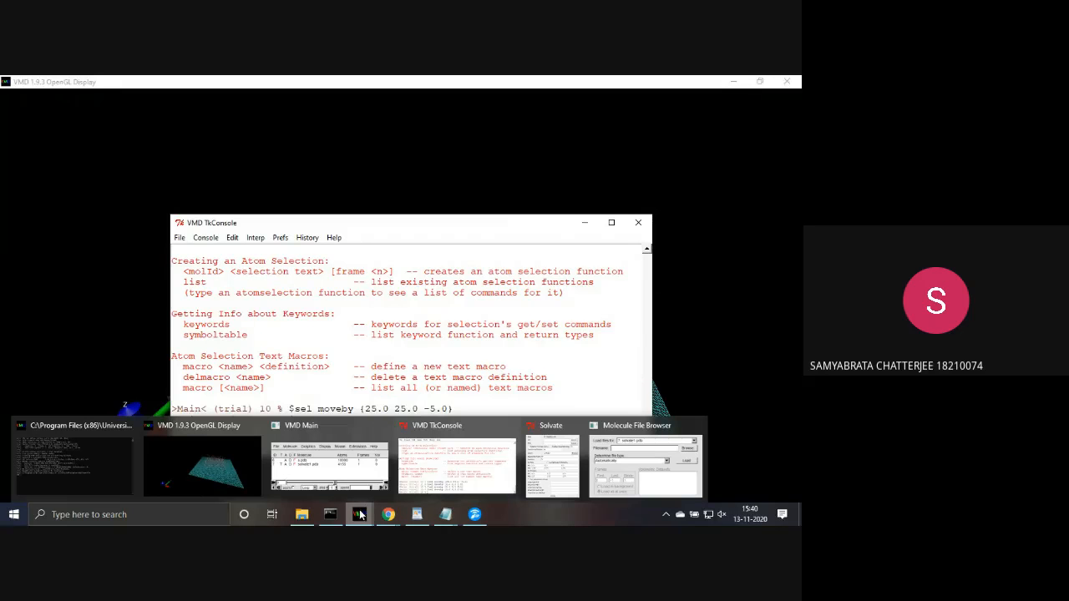
mouse_move(449, 508)
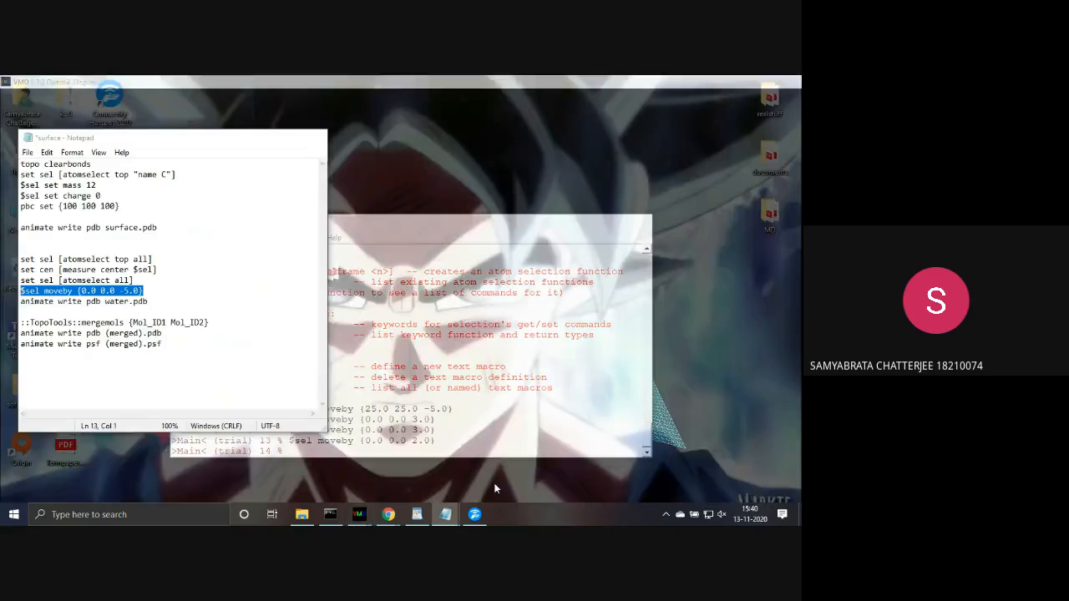
left_click(509, 463)
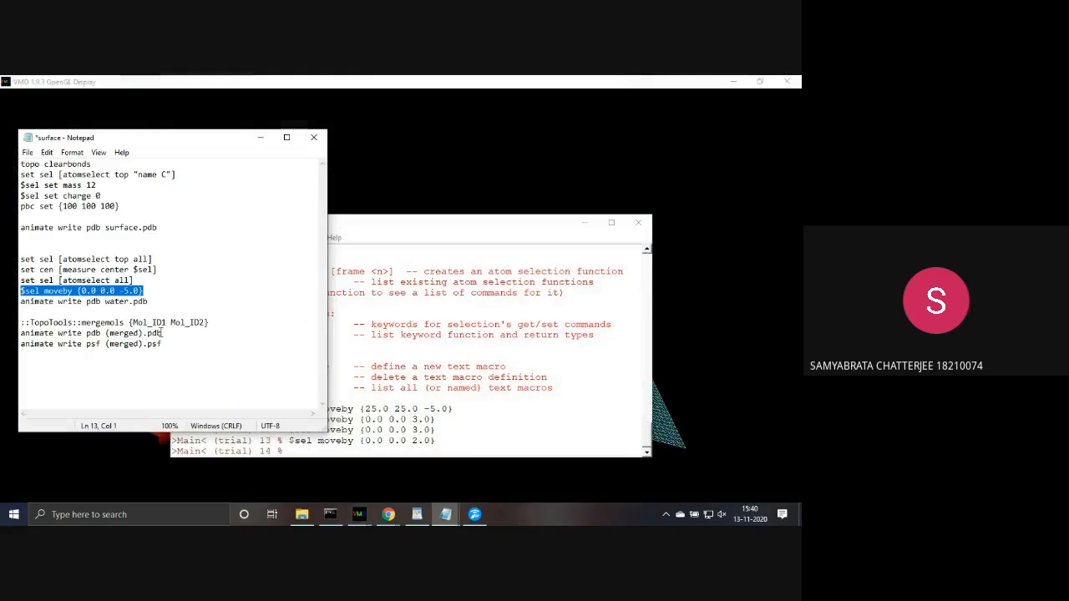
left_click(95, 313)
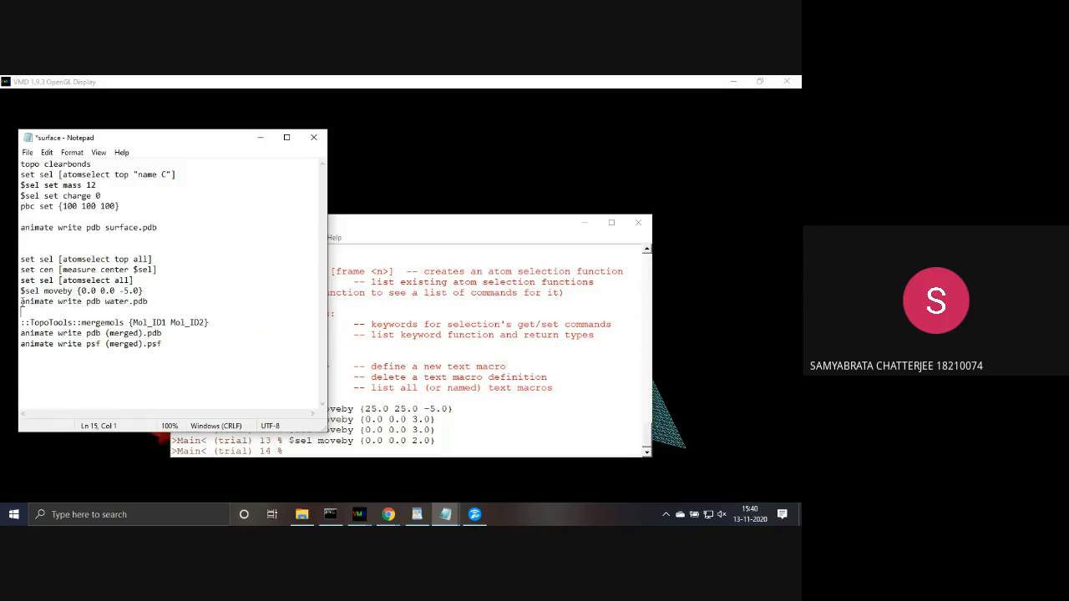
left_click_drag(22, 301, 162, 302)
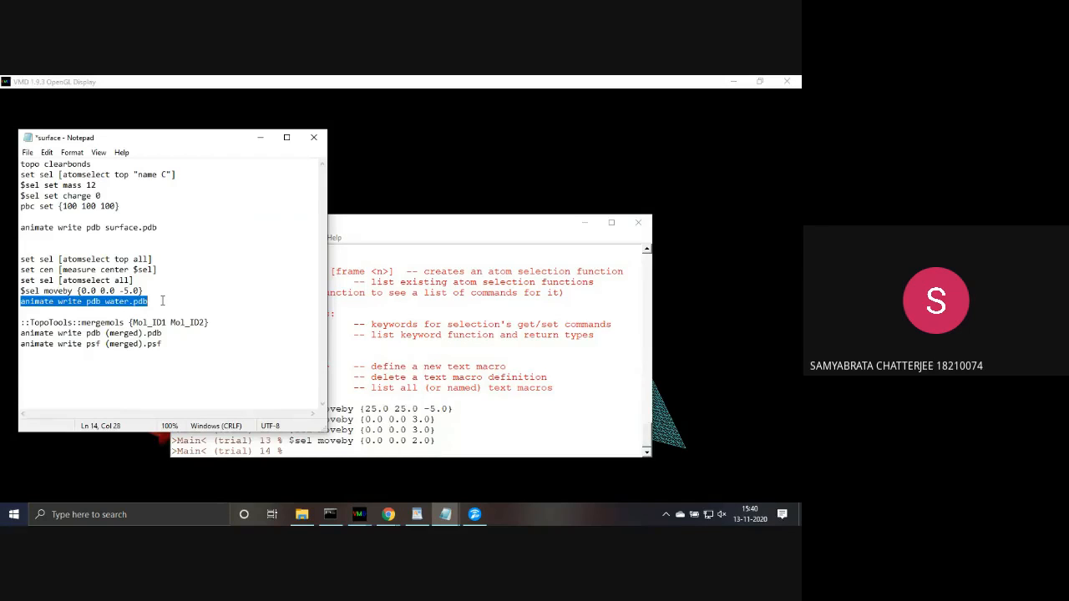
left_click(128, 302)
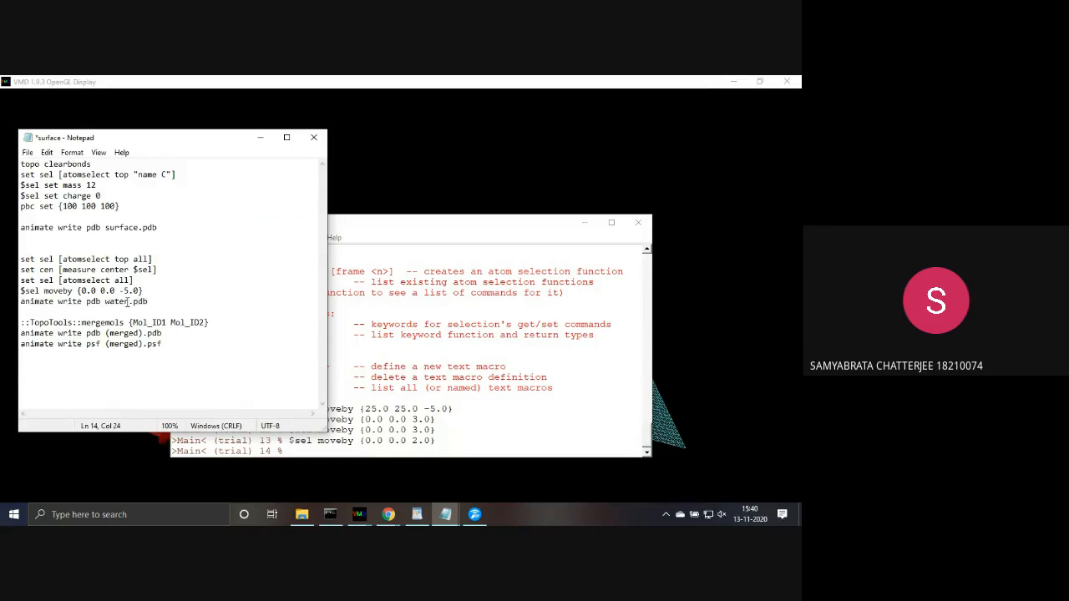
key("BackSpace")
key("BackSpace")
key("BackSpace")
key("BackSpace")
key("BackSpace")
type("sol1")
- Copy the command animate write pdb sol1.pdb from the notes and run it in TkConsole to save the moved water box
key("shift+Right")
key("shift+Right")
key("shift+Right")
key("shift+Right")
key("shift+Right")
key("shift+Right")
key("shift+Right")
key("shift+Right")
key("shift+Right")
key("shift+Right")
key("shift+Right")
key("shift+Right")
key("shift+Right")
key("shift+Right")
key("shift+Right")
key("shift+Right")
key("shift+Right")
key("shift+Right")
key("shift+Right")
key("shift+Right")
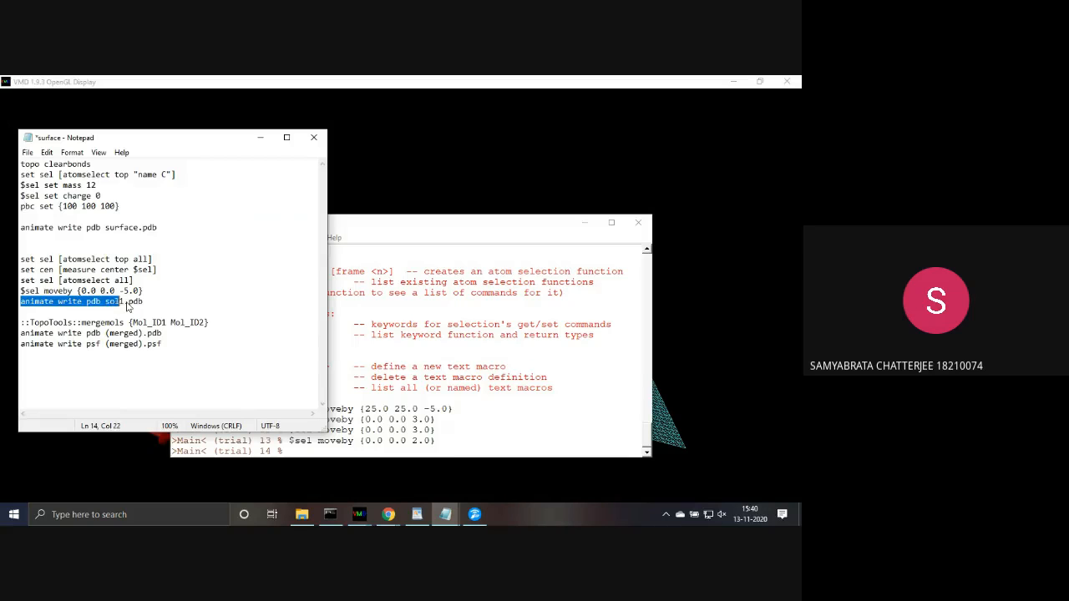
key("shift+Right")
key("shift+Right")
key("shift+Right")
key("shift+Right")
key("shift+Right")
key("ctrl+c")
left_click(295, 454)
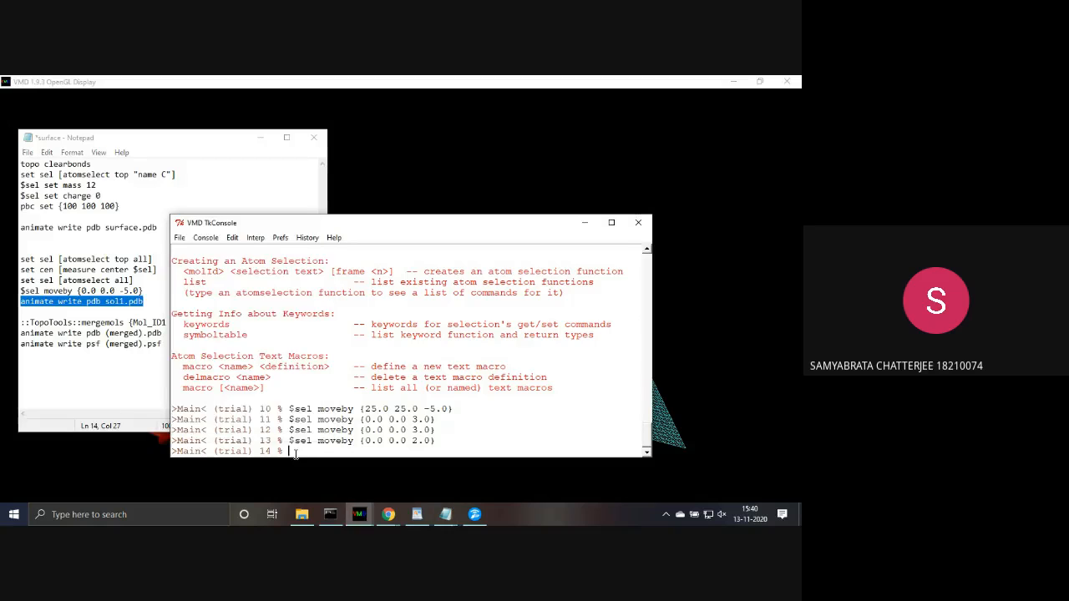
key("ctrl+v")
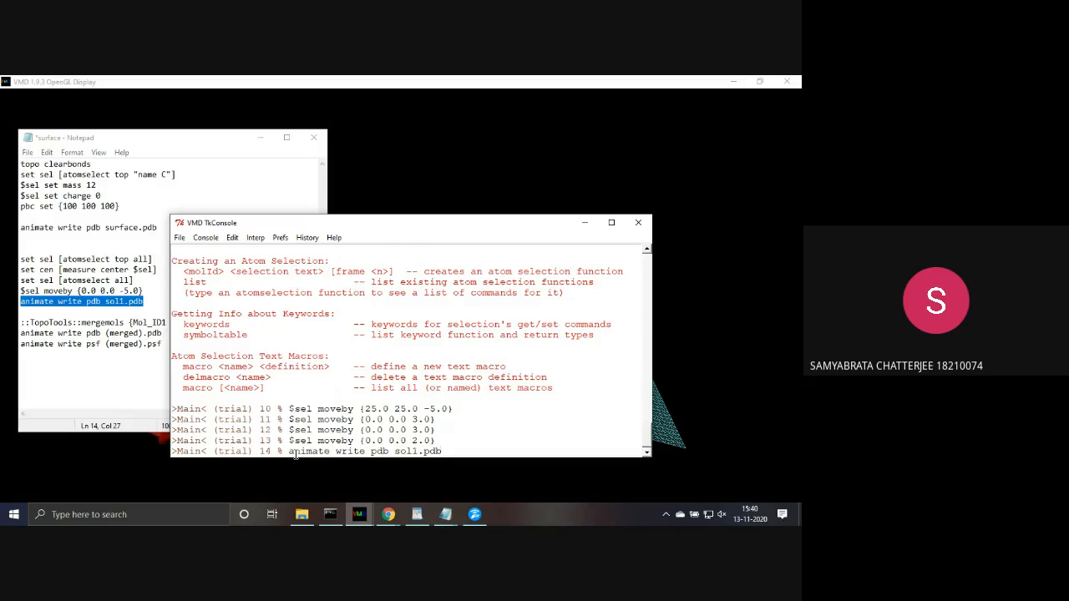
key("Return")
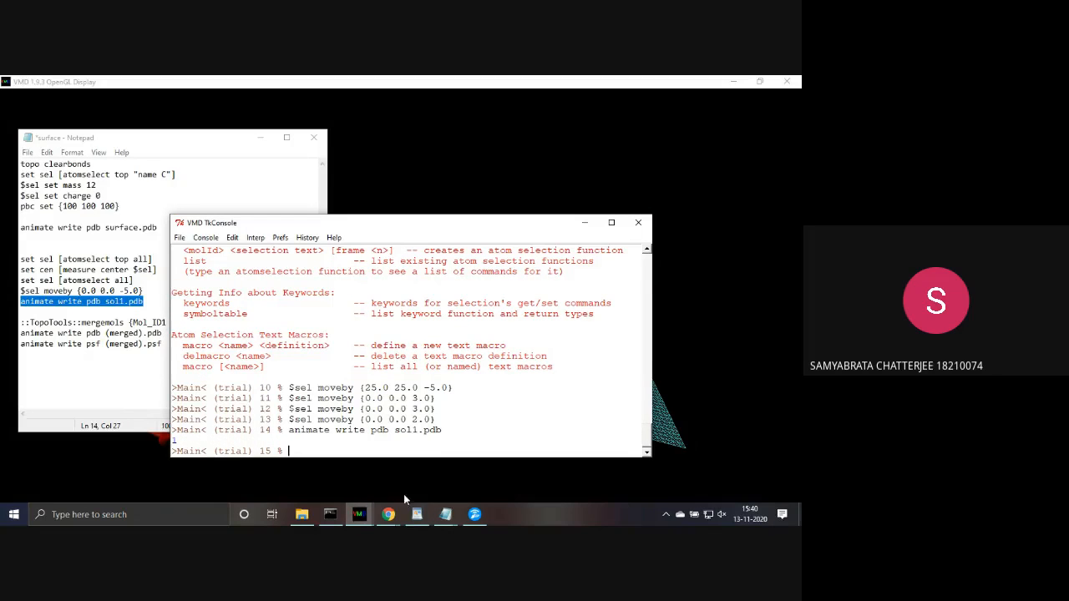
- Switch to File Explorer, go to the trial folder inside Desktop > water, and locate the sol1 PDB file
mouse_move(301, 514)
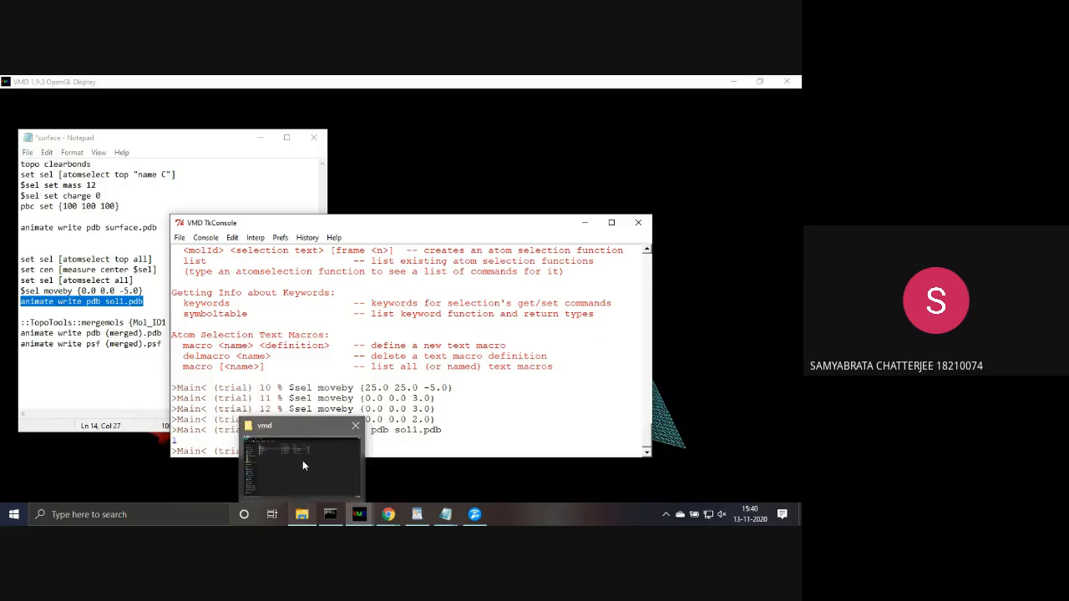
left_click(302, 460)
left_click(302, 460)
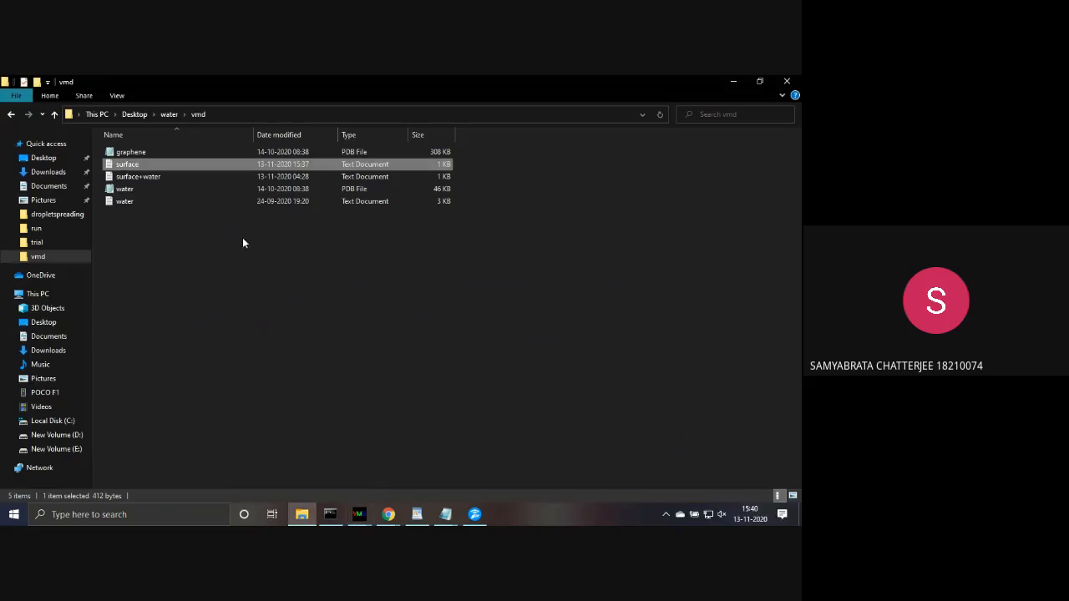
left_click(12, 114)
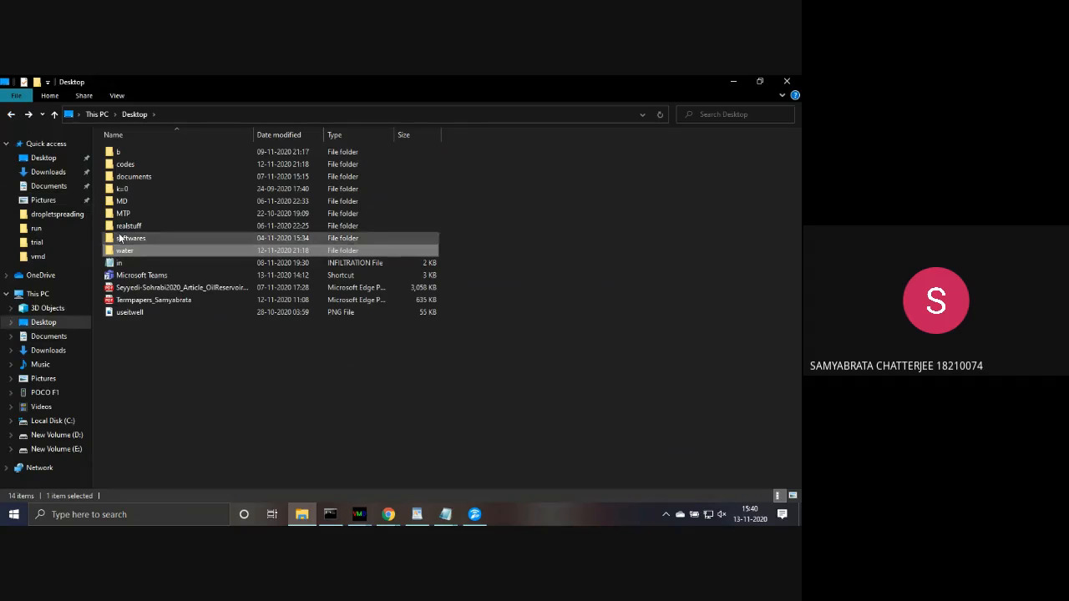
double_click(130, 250)
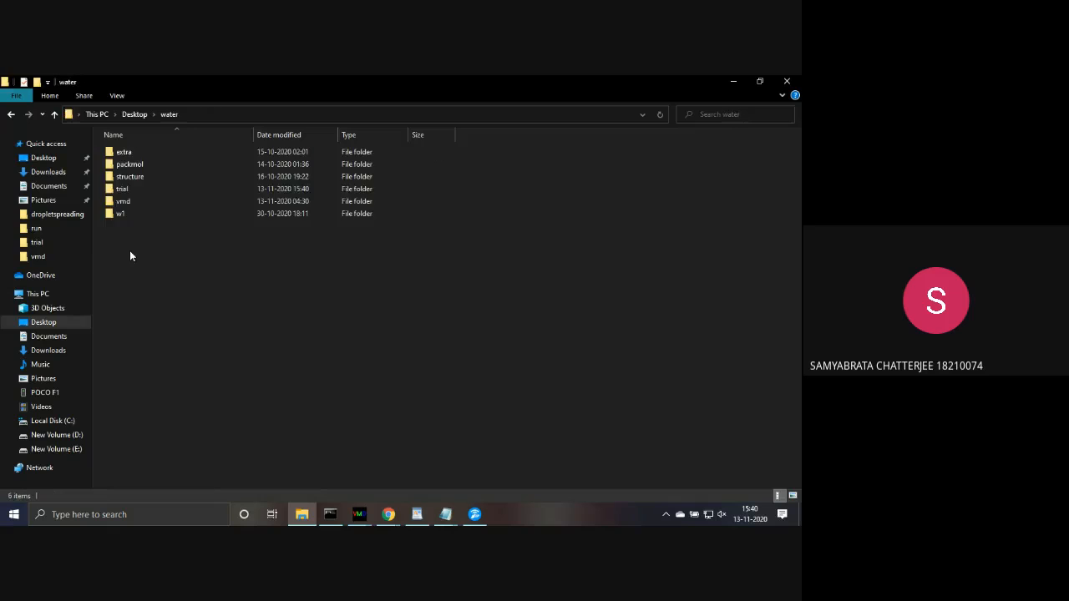
double_click(130, 191)
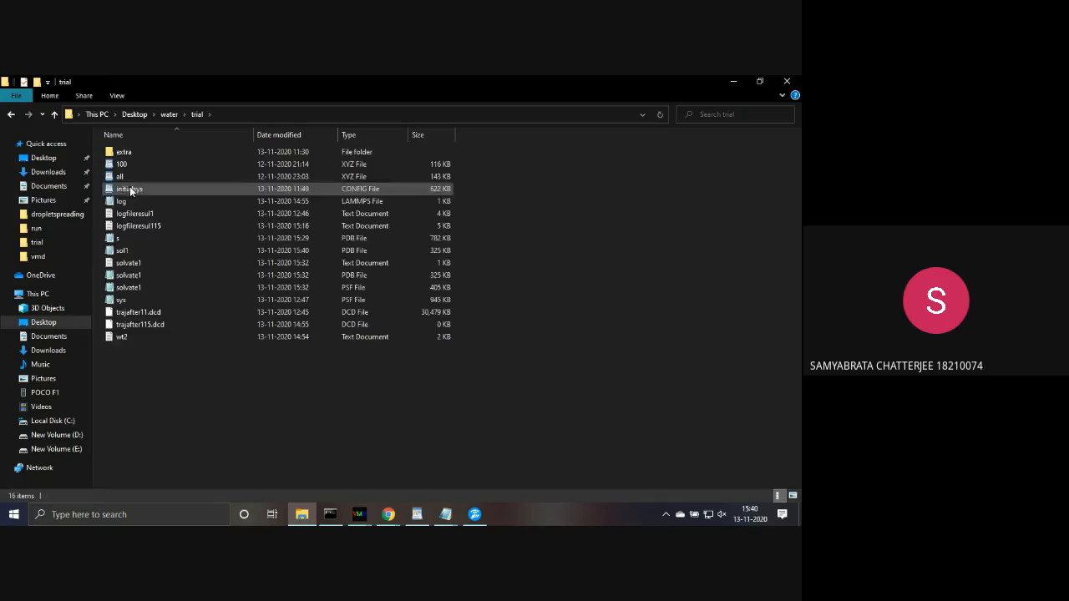
left_click(138, 254)
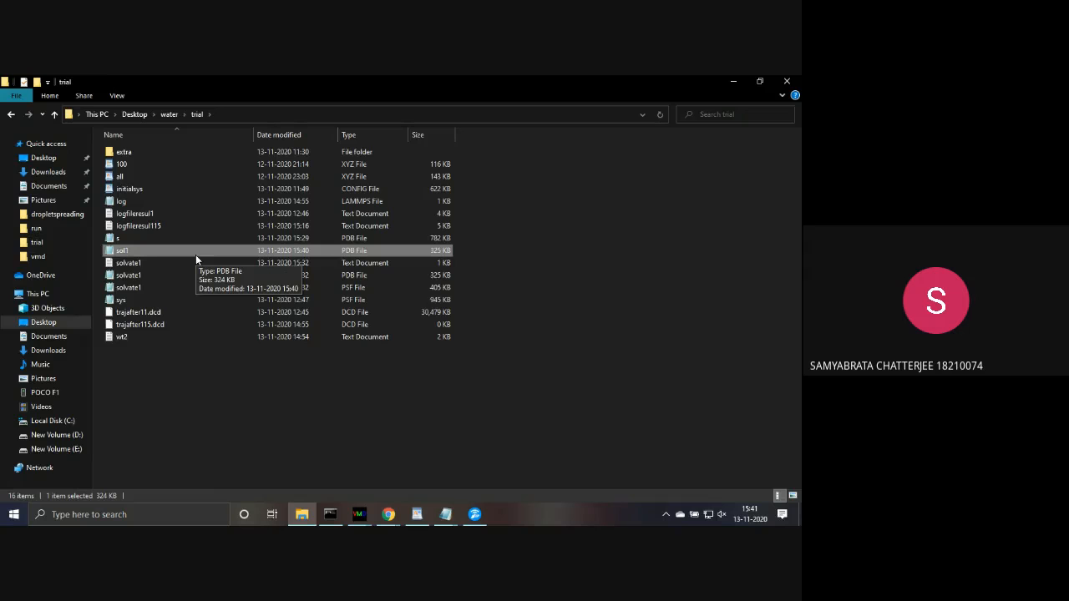
- Switch to VMD Main and delete both loaded molecules, s.pdb and solvate1.pdb
left_click(359, 514)
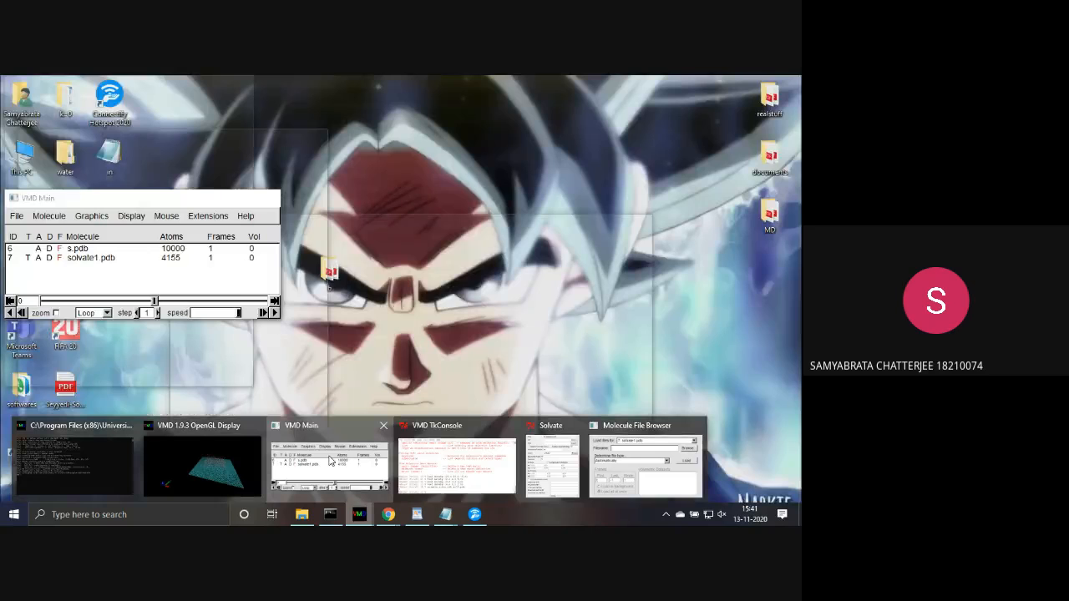
left_click(330, 464)
left_click(119, 251)
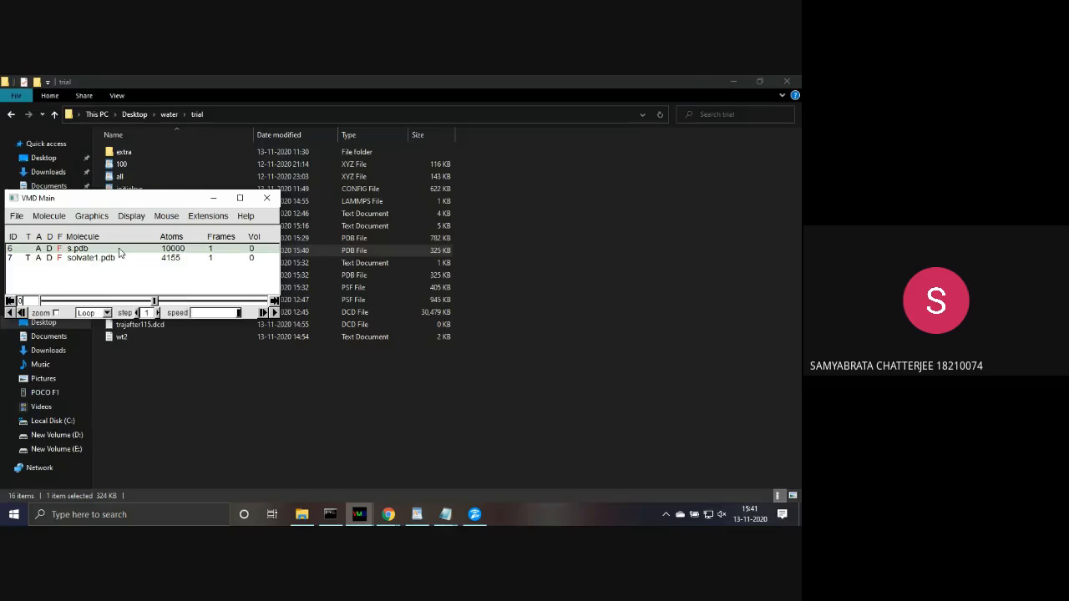
right_click(119, 251)
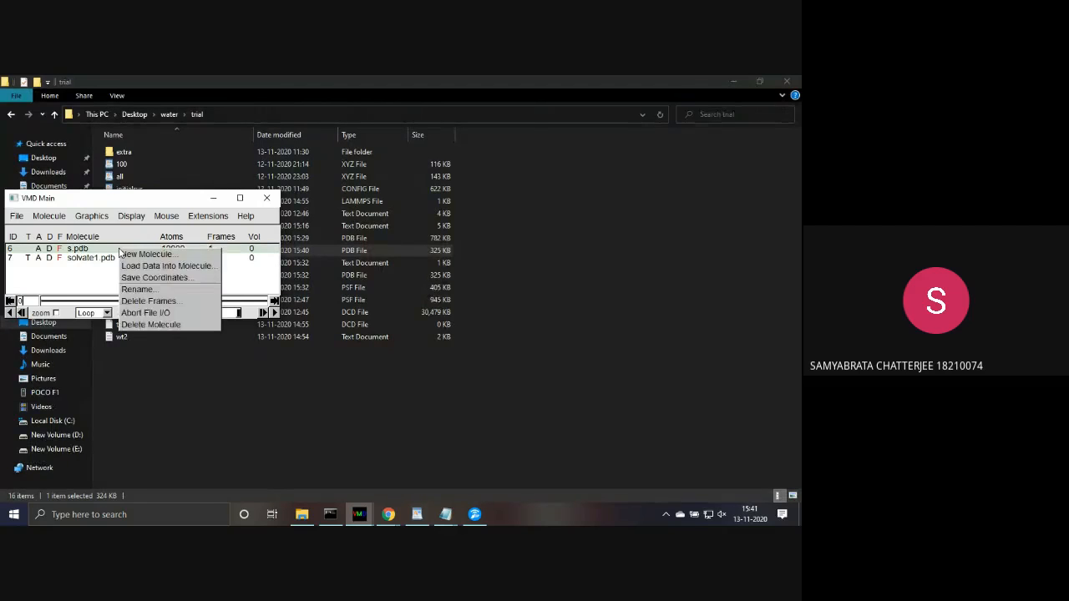
left_click(136, 323)
left_click(101, 250)
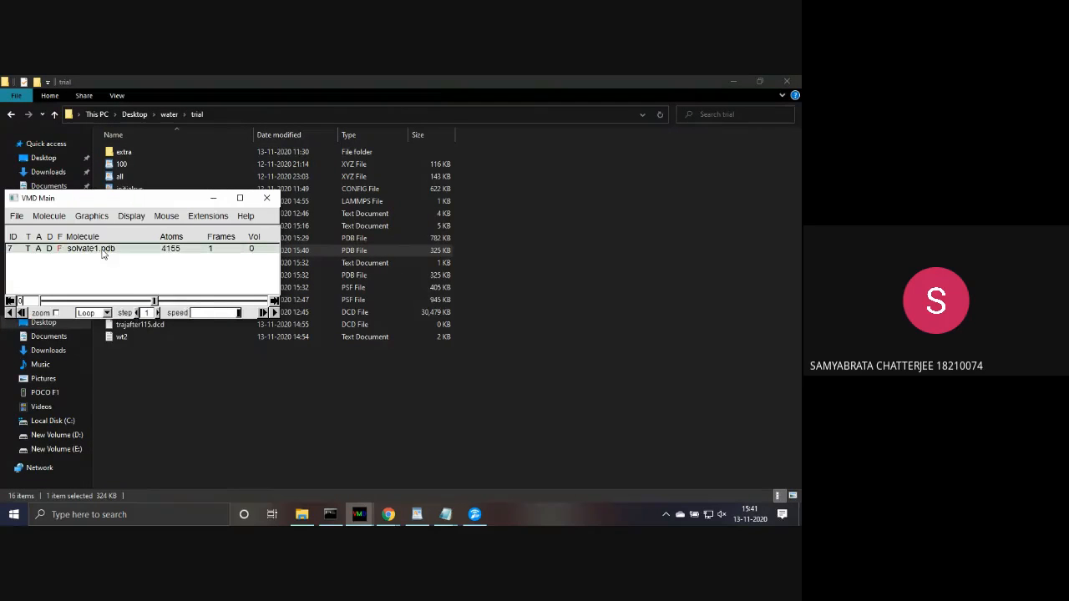
right_click(102, 250)
left_click(136, 326)
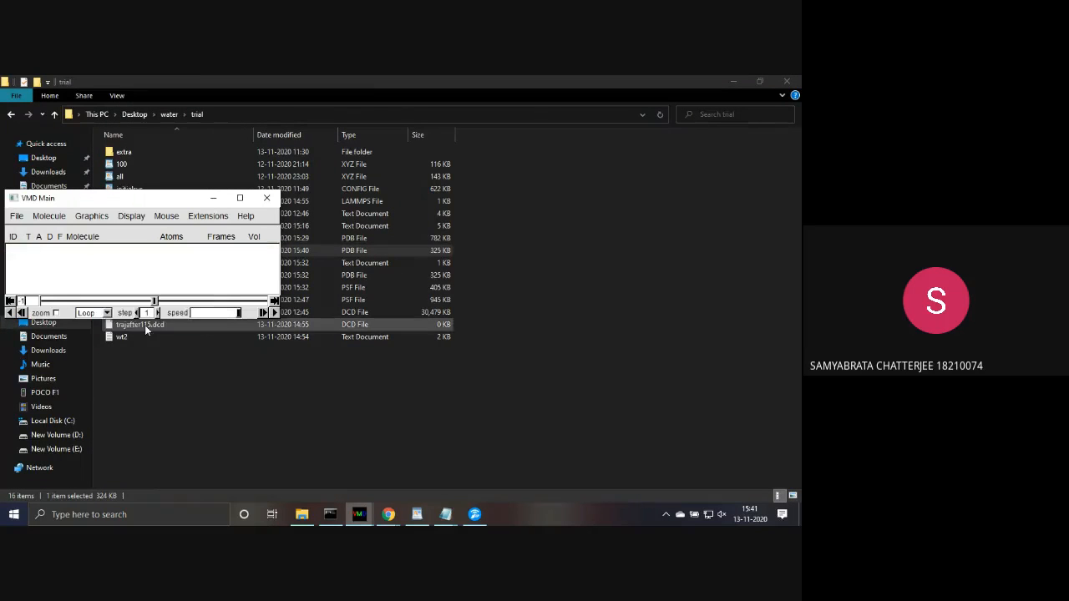
- Load s.pdb from the water > trial folder as a new molecule in VMD
left_click(16, 216)
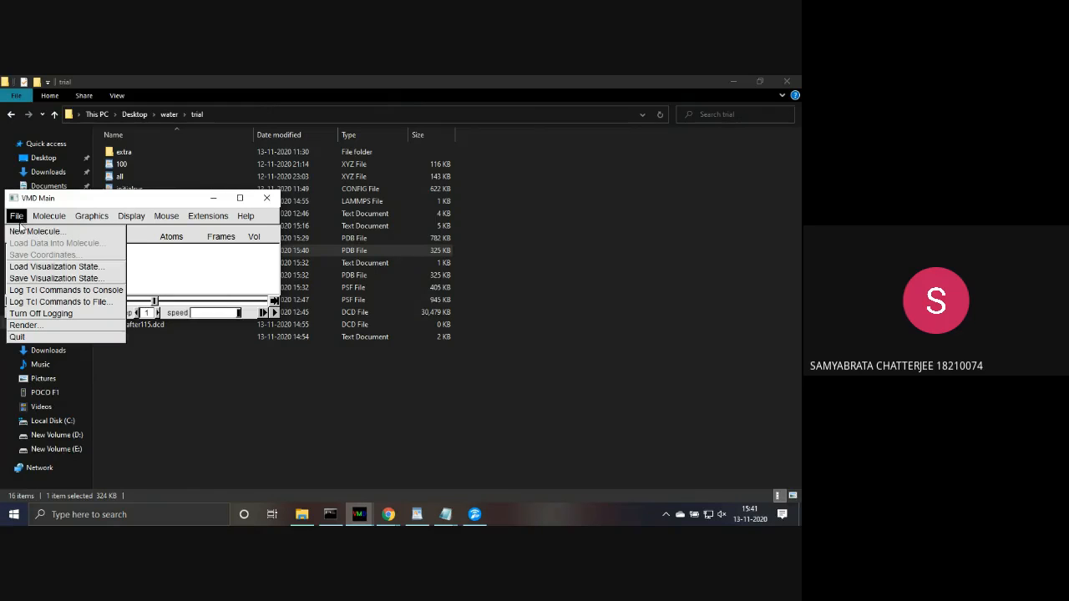
left_click(23, 232)
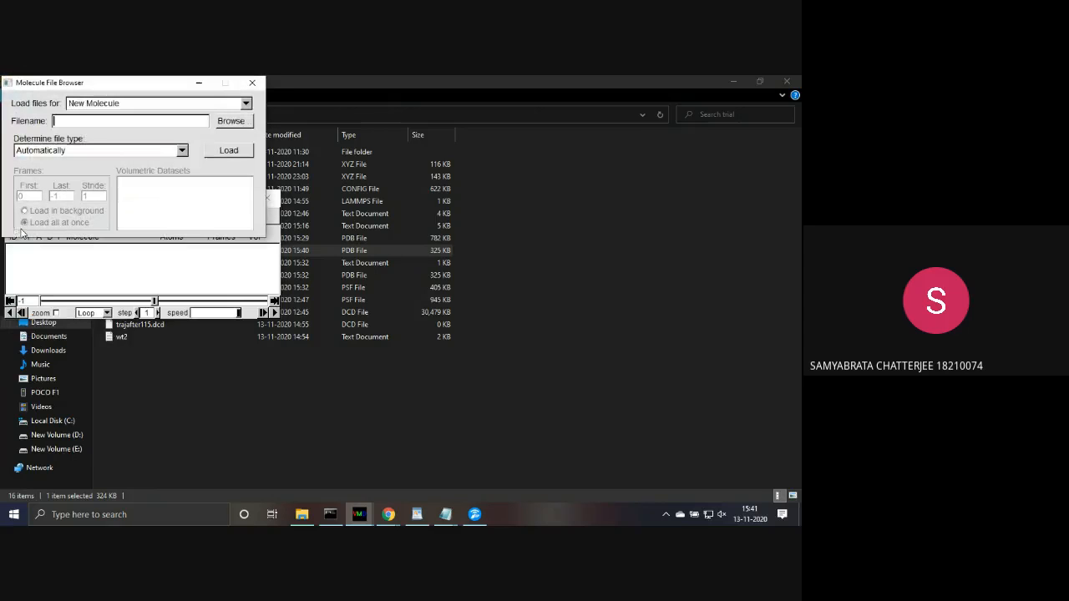
left_click(231, 121)
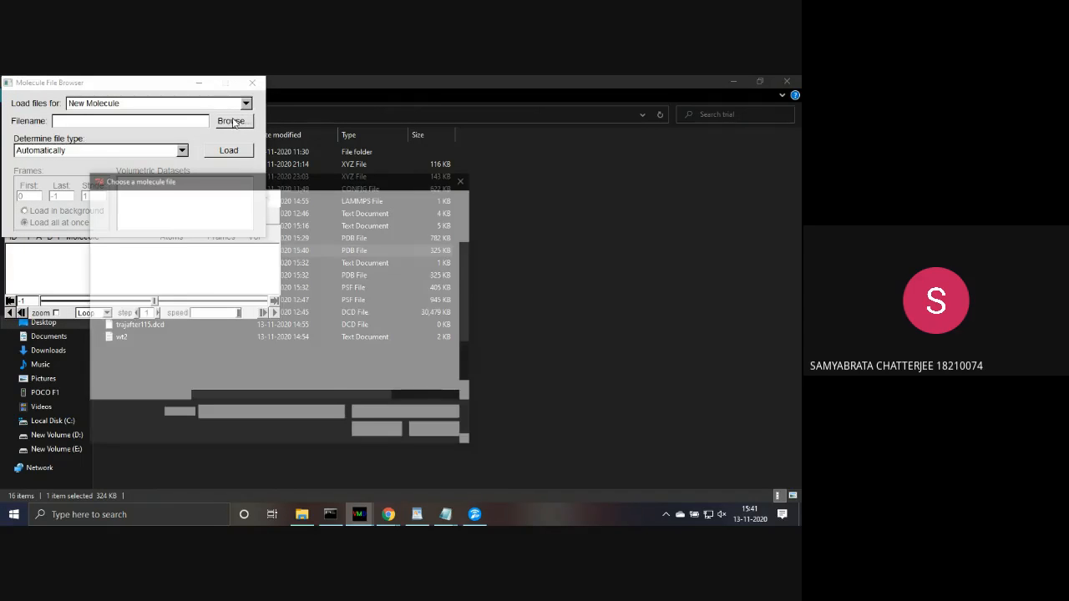
left_click(275, 342)
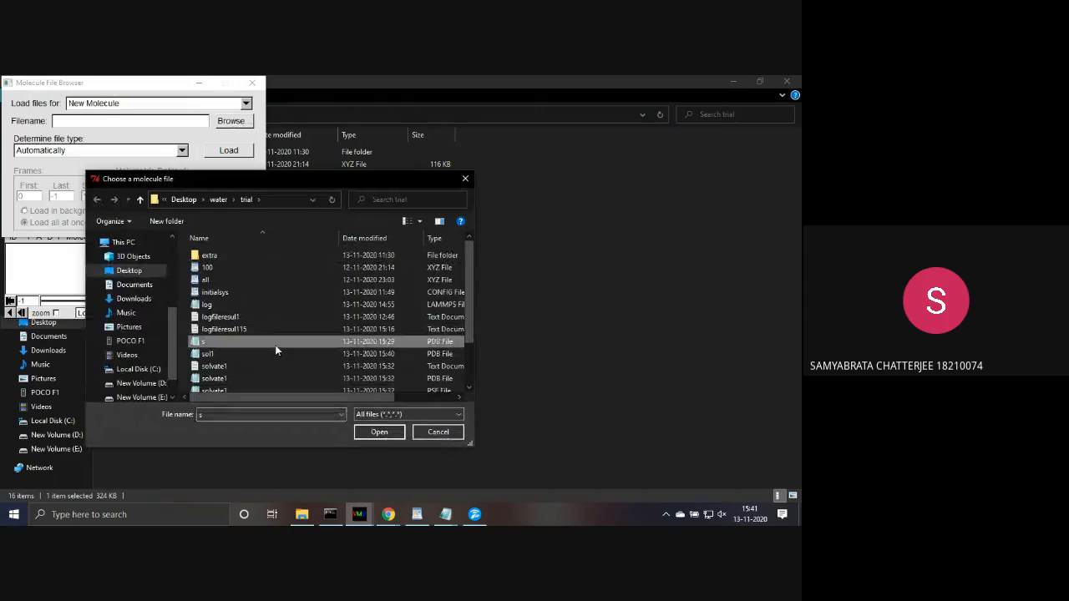
left_click(367, 433)
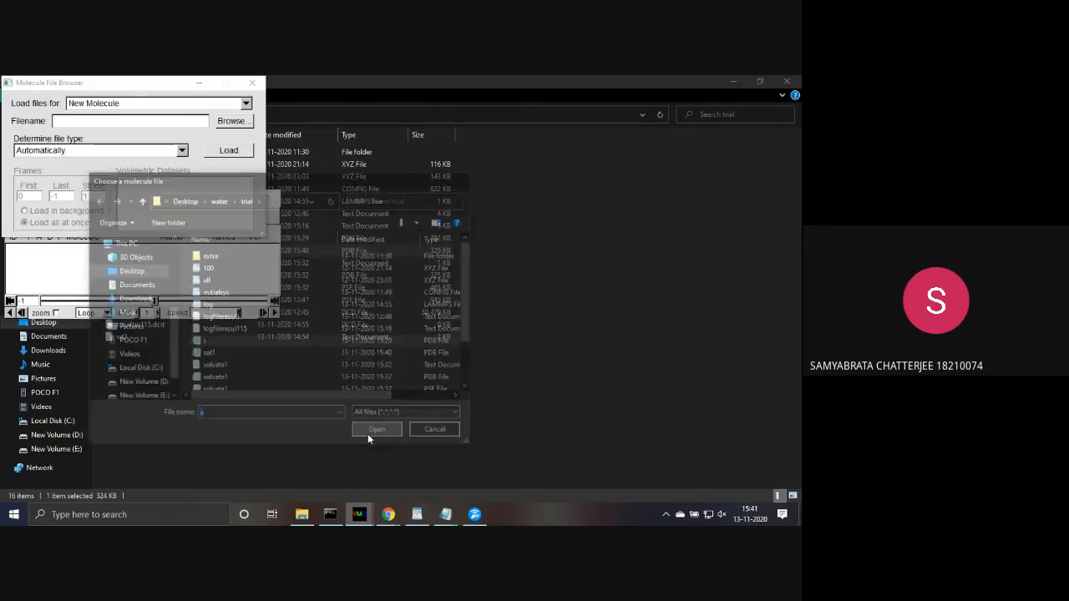
left_click(228, 152)
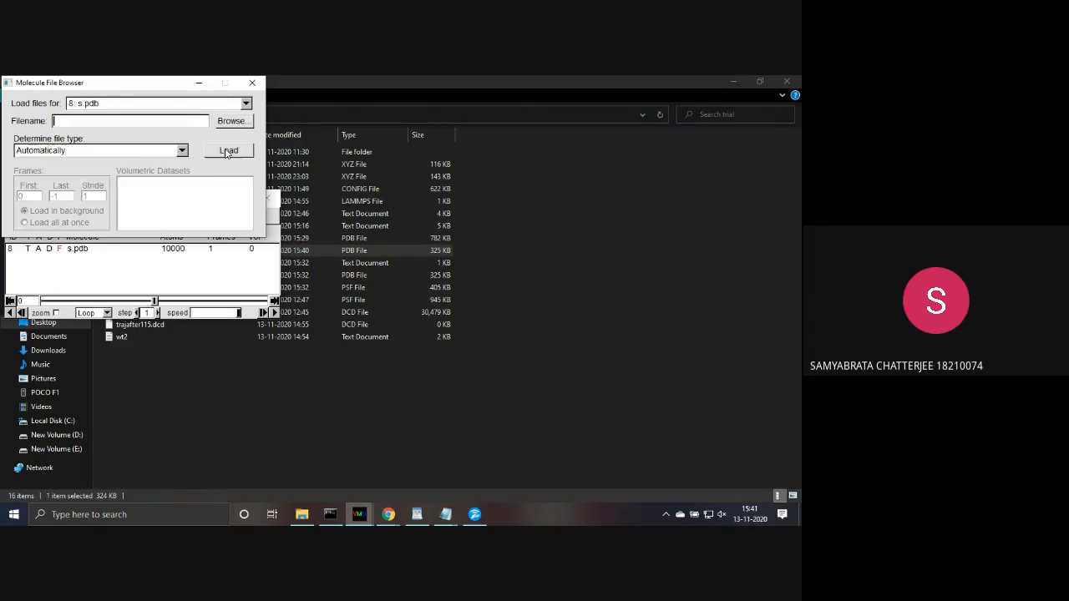
- Load sol1.pdb from the trial folder as a separate new molecule
left_click(247, 104)
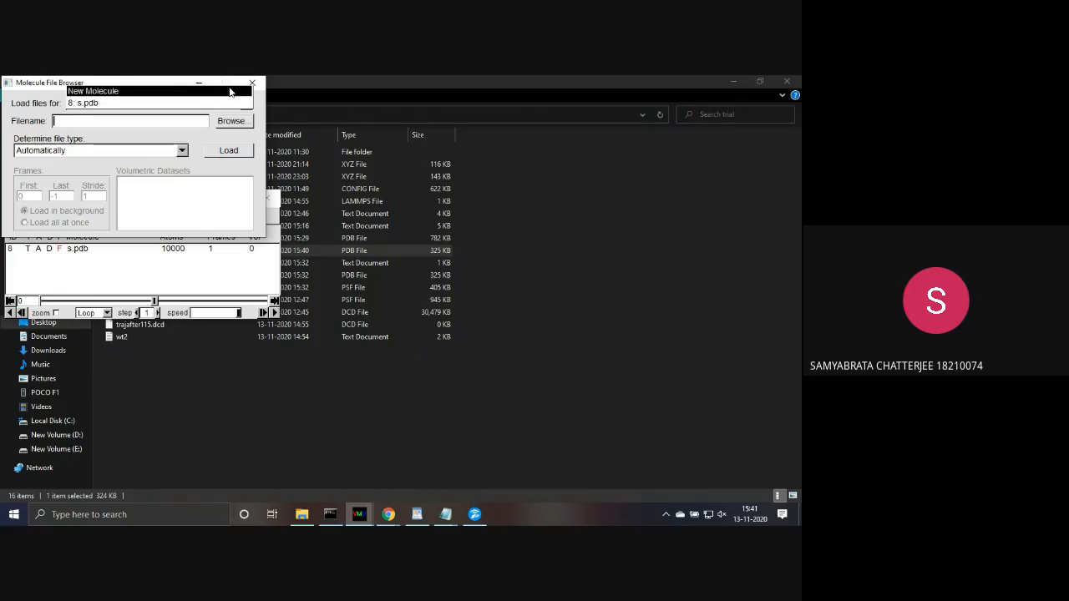
left_click(229, 91)
left_click(237, 120)
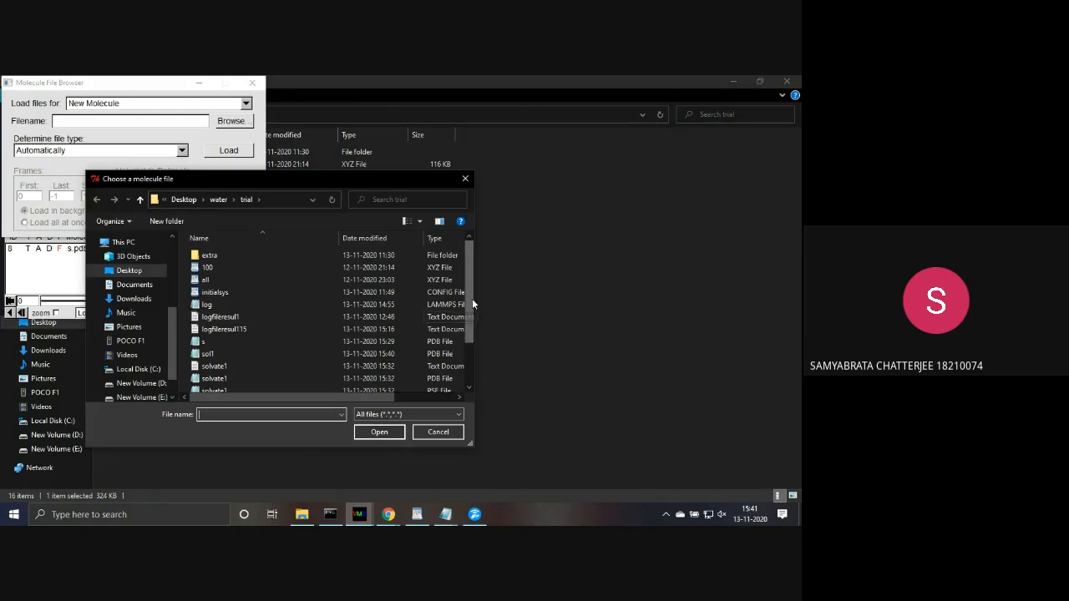
left_click_drag(473, 300, 469, 342)
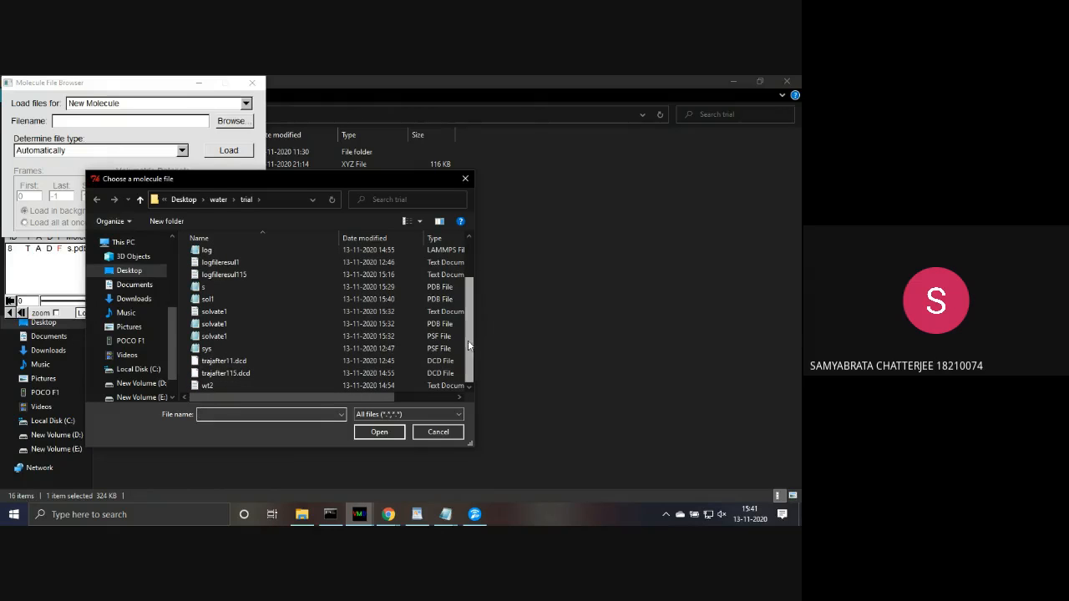
left_click(423, 298)
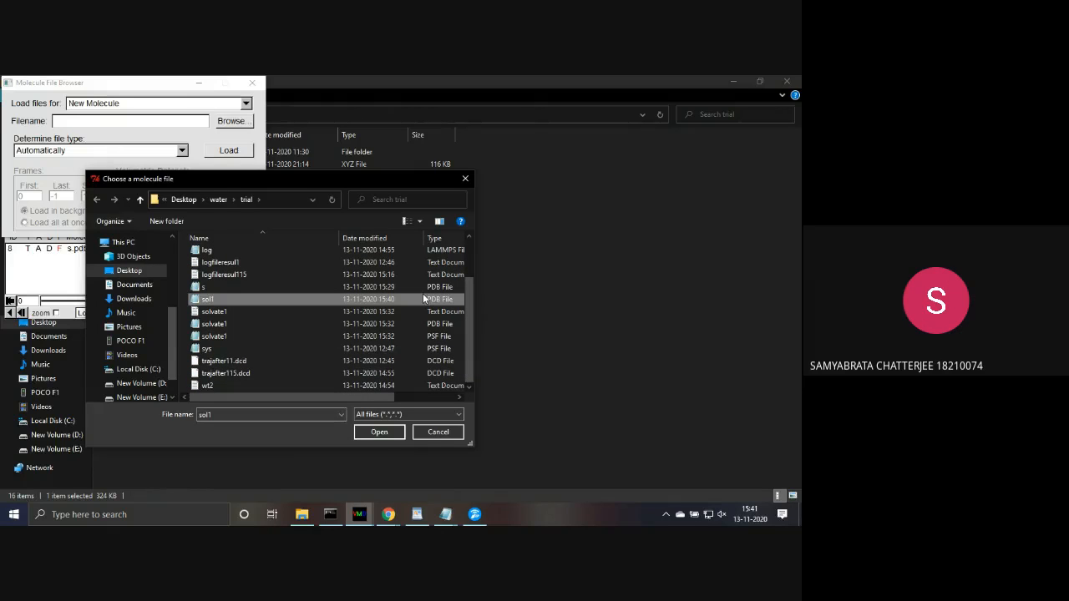
left_click(381, 432)
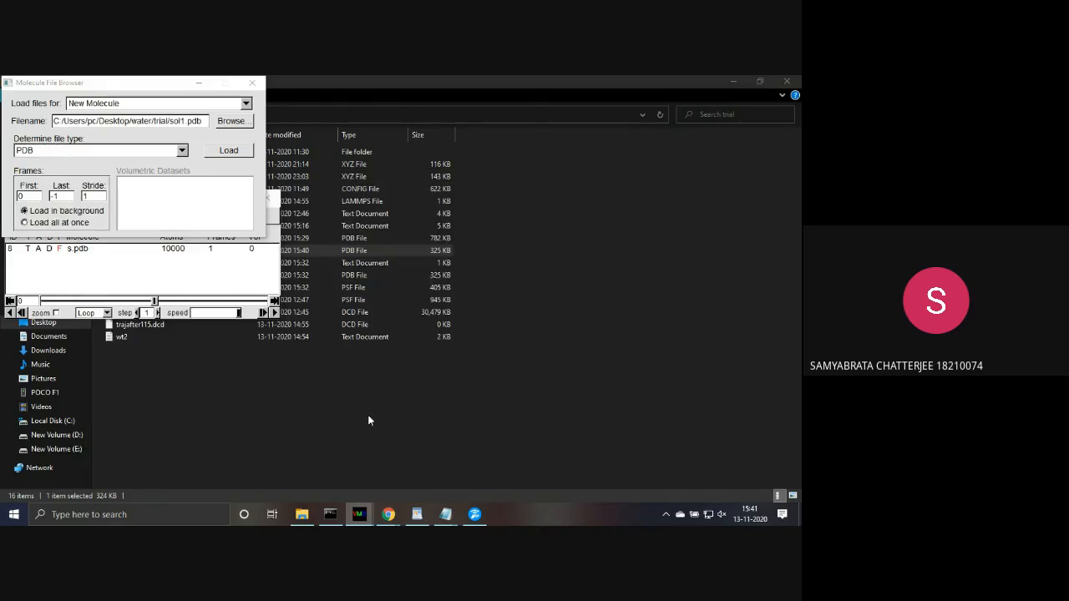
left_click(239, 156)
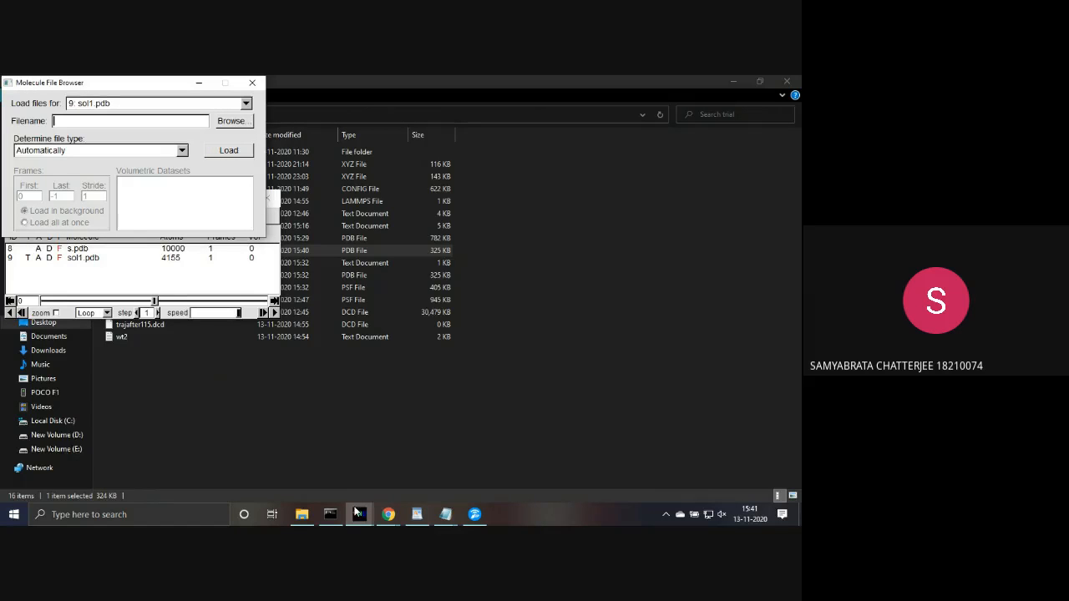
- Switch to the OpenGL Display and rotate the view to examine the water box's position above the sheet
mouse_move(358, 514)
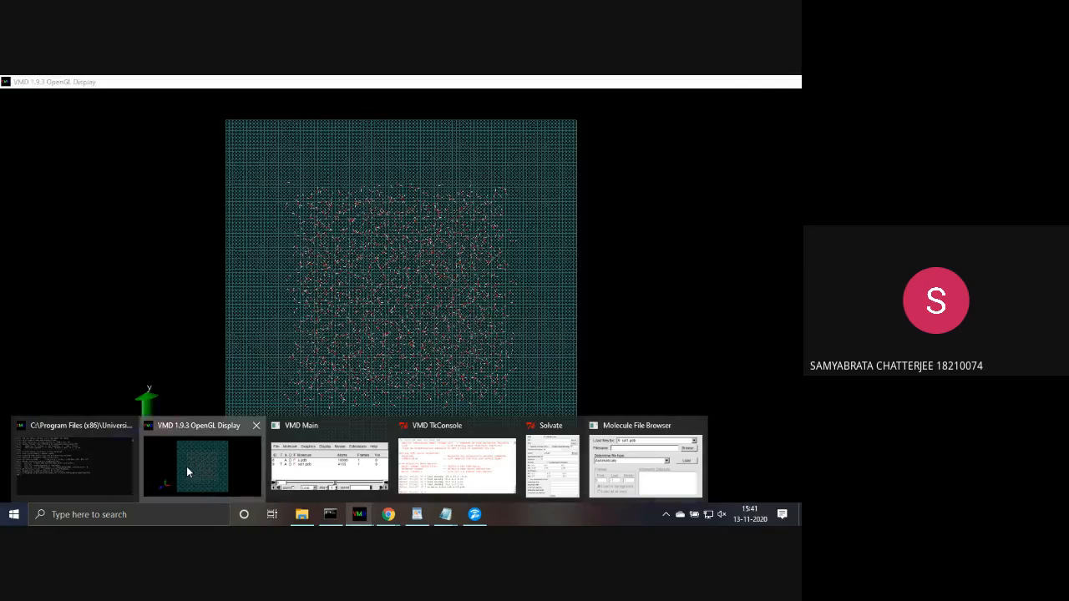
left_click(186, 466)
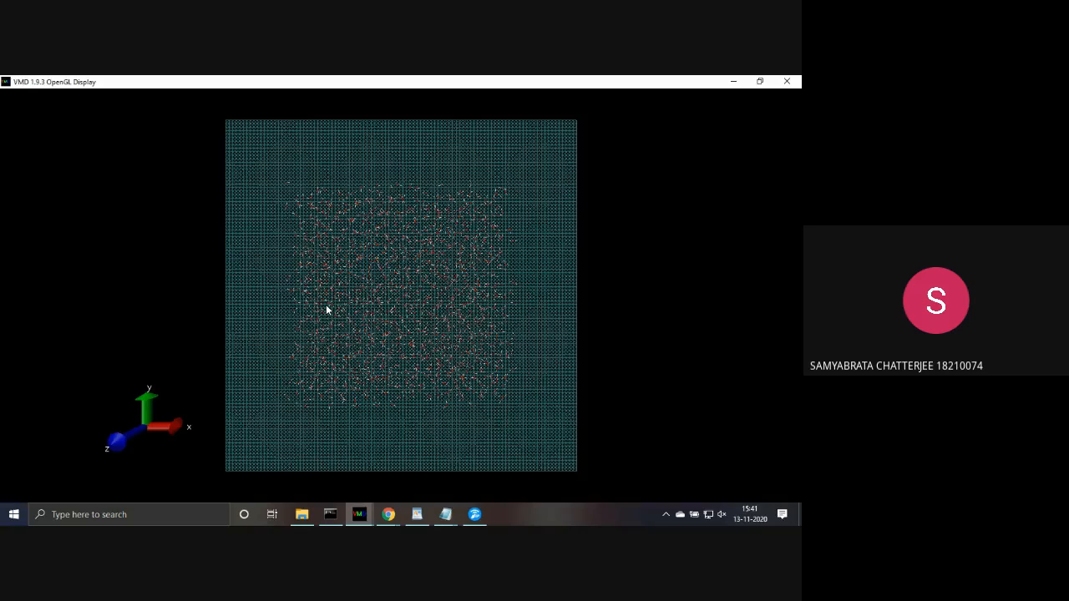
left_click_drag(326, 307, 405, 344)
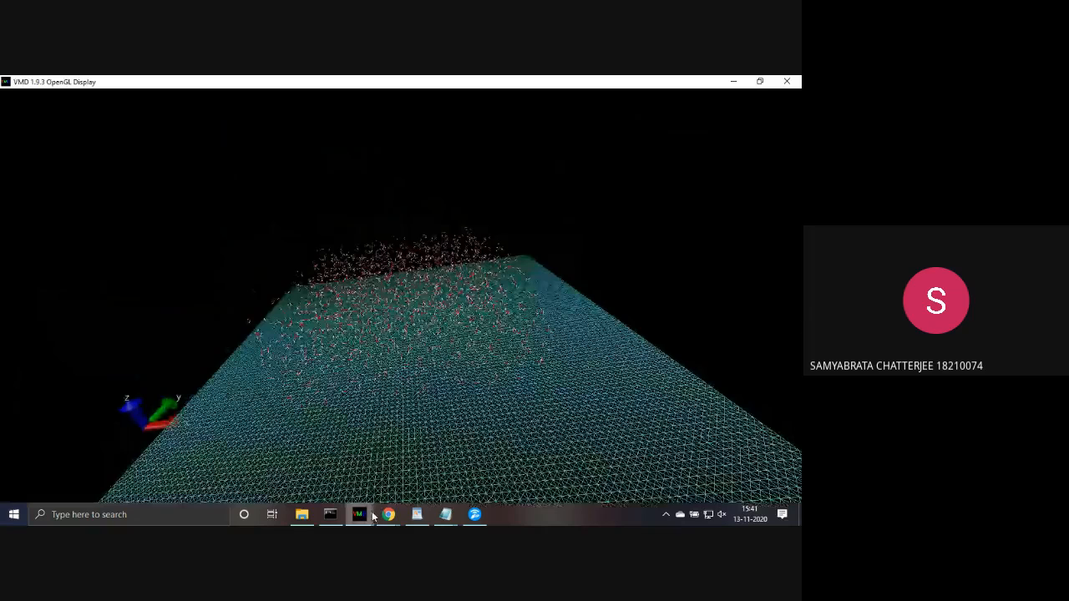
- Copy the ::TopoTools::mergemols {Mol_ID1 Mol_ID2} command from the surface notes in Notepad and run it in TkConsole
mouse_move(372, 511)
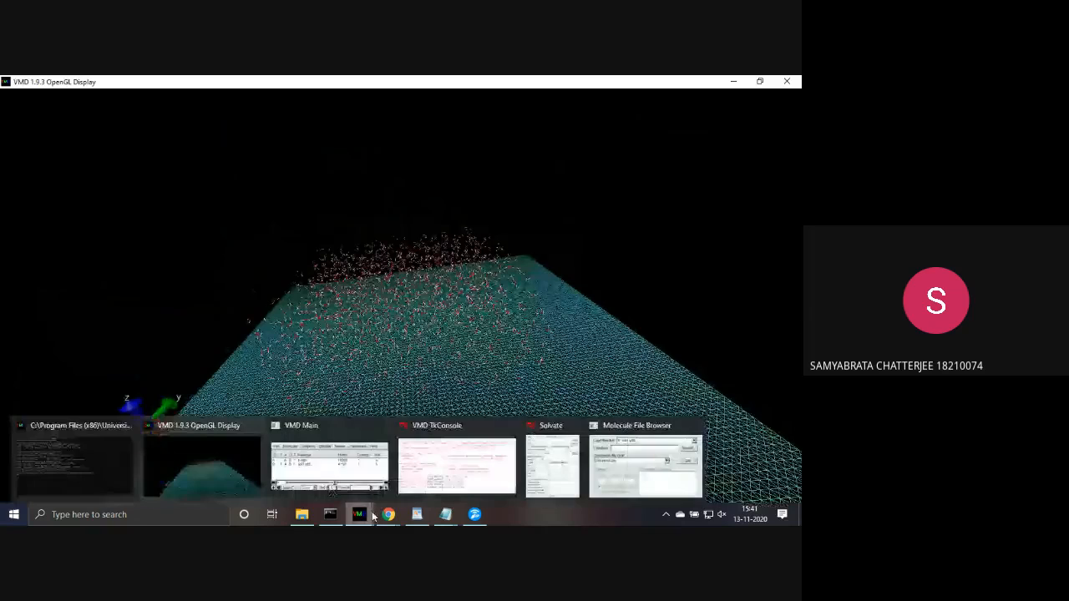
left_click(434, 481)
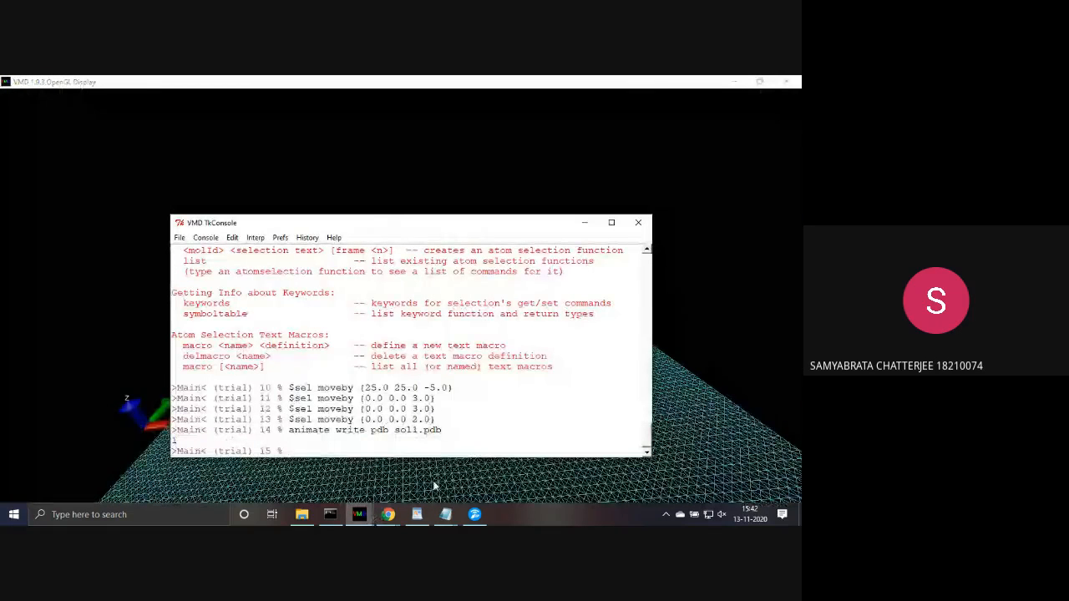
mouse_move(388, 518)
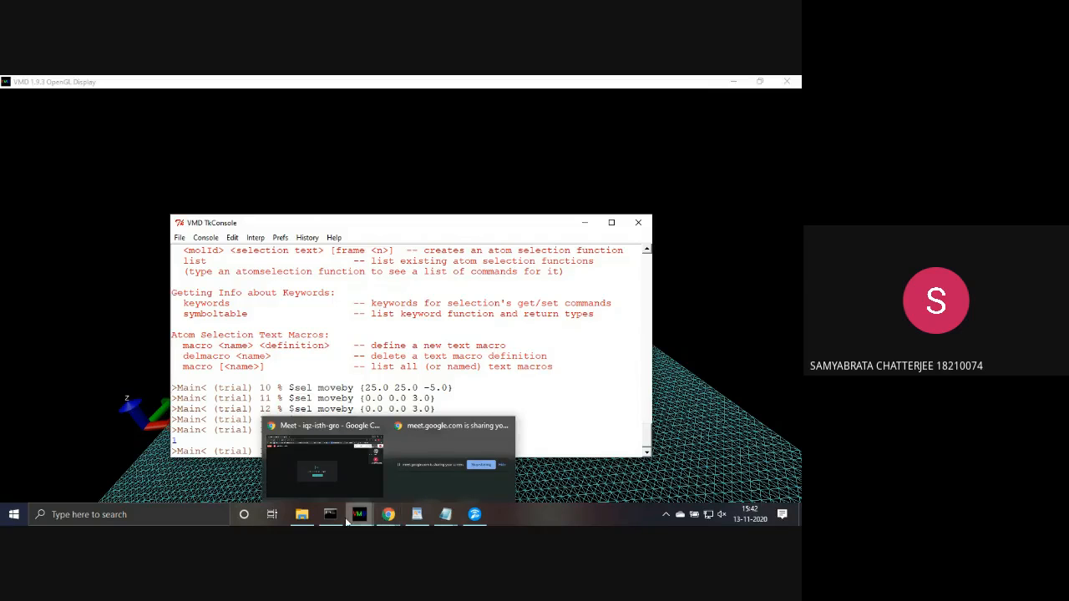
mouse_move(302, 514)
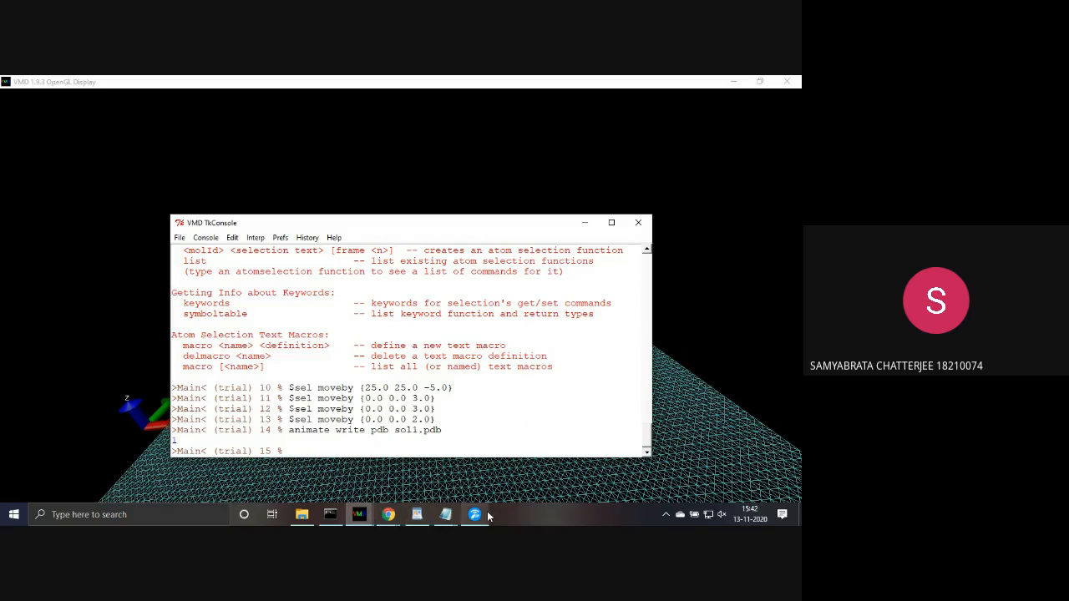
mouse_move(446, 514)
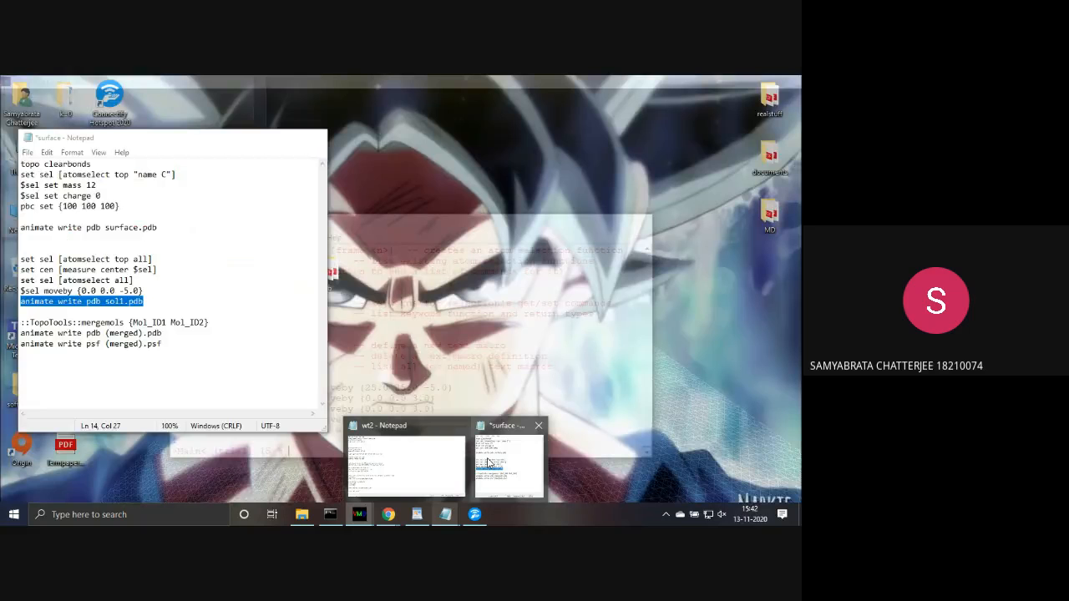
left_click(488, 461)
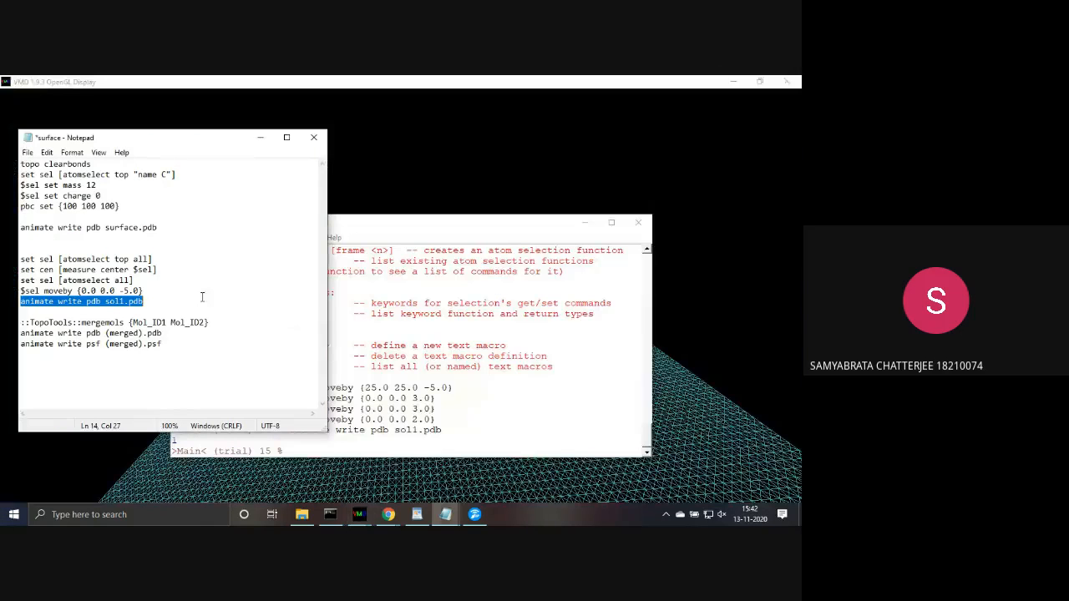
left_click(21, 322)
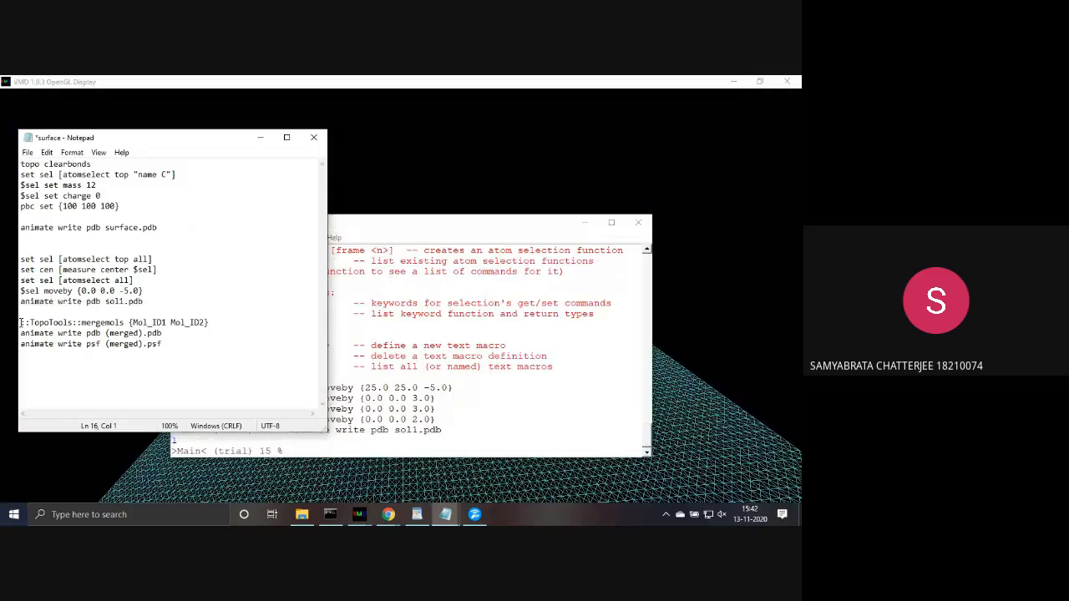
mouse_move(21, 322)
left_mouse_down()
mouse_move(209, 323)
mouse_move(21, 322)
left_mouse_up()
key("ctrl+c")
left_click(209, 323)
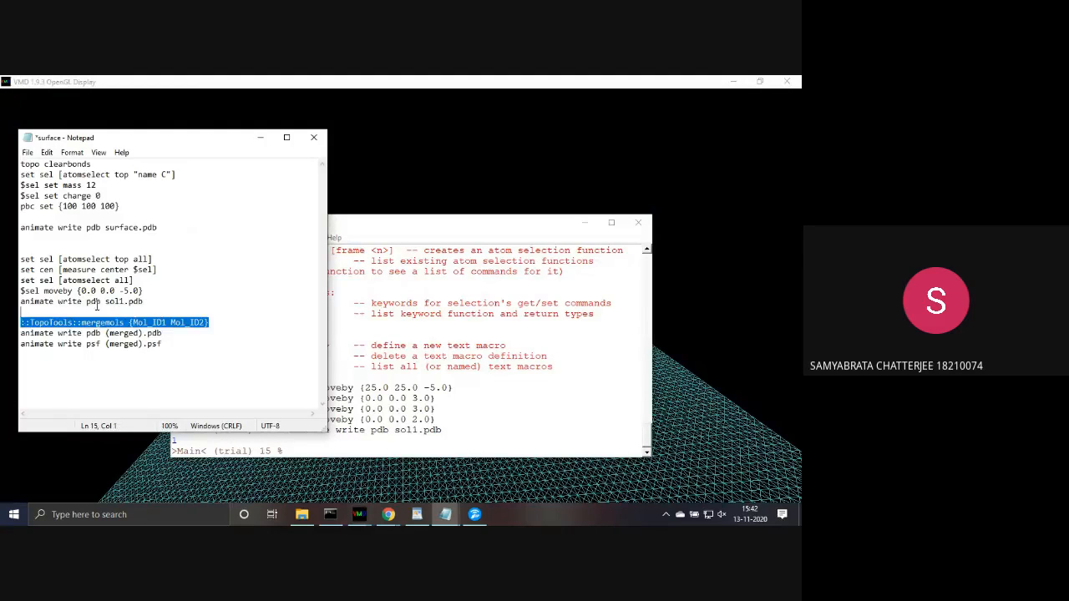
left_click(291, 451)
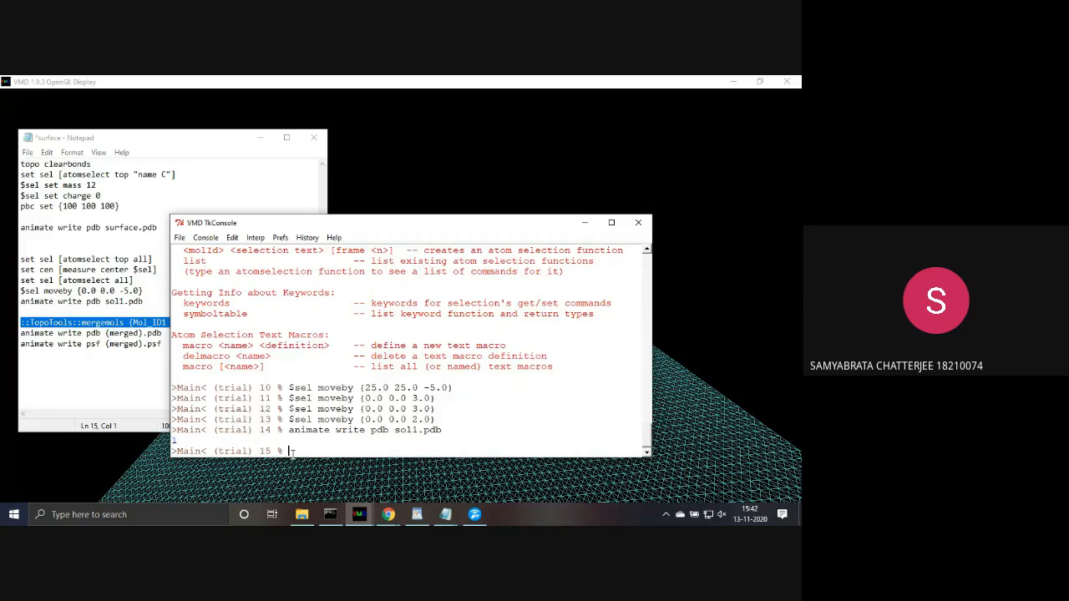
key("ctrl+v")
key("Return")
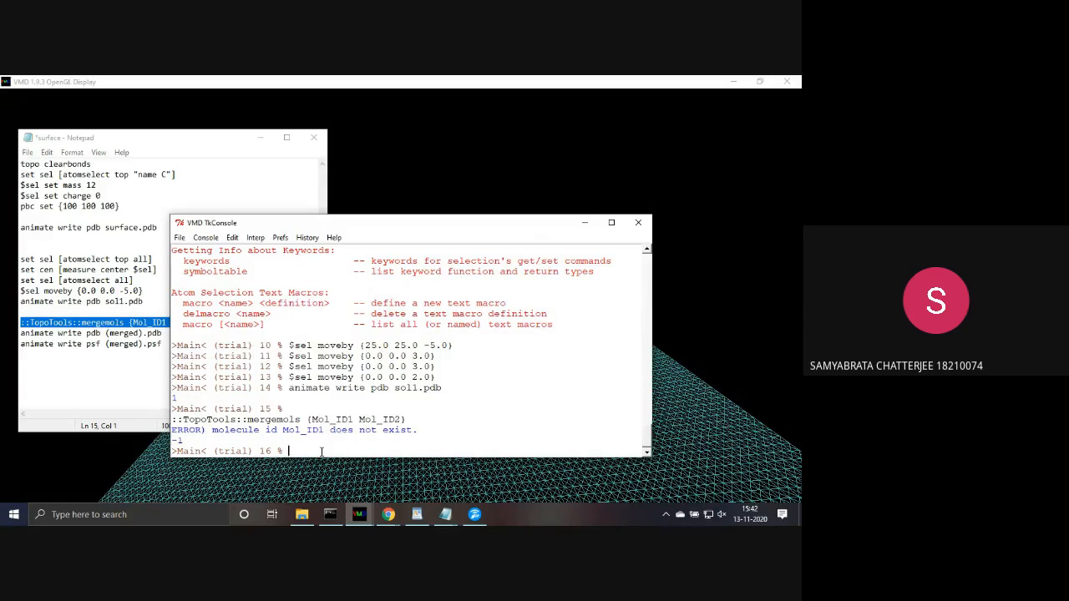
- Recall the mergemols command in TkConsole, minimize the notes, and place VMD Main beside the console so the molecule IDs are readable
key("Up")
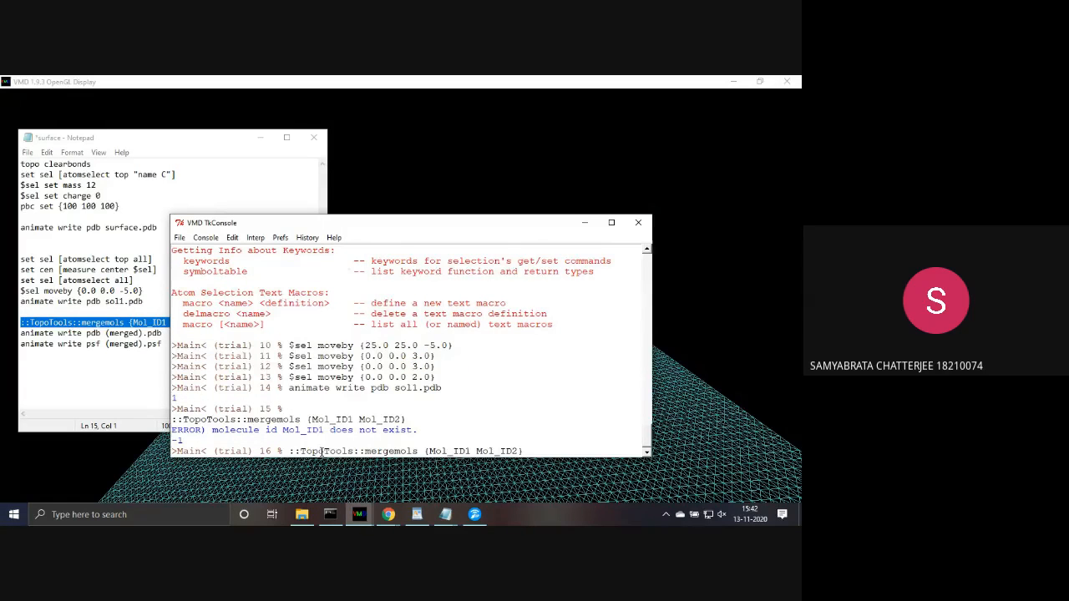
left_click(259, 141)
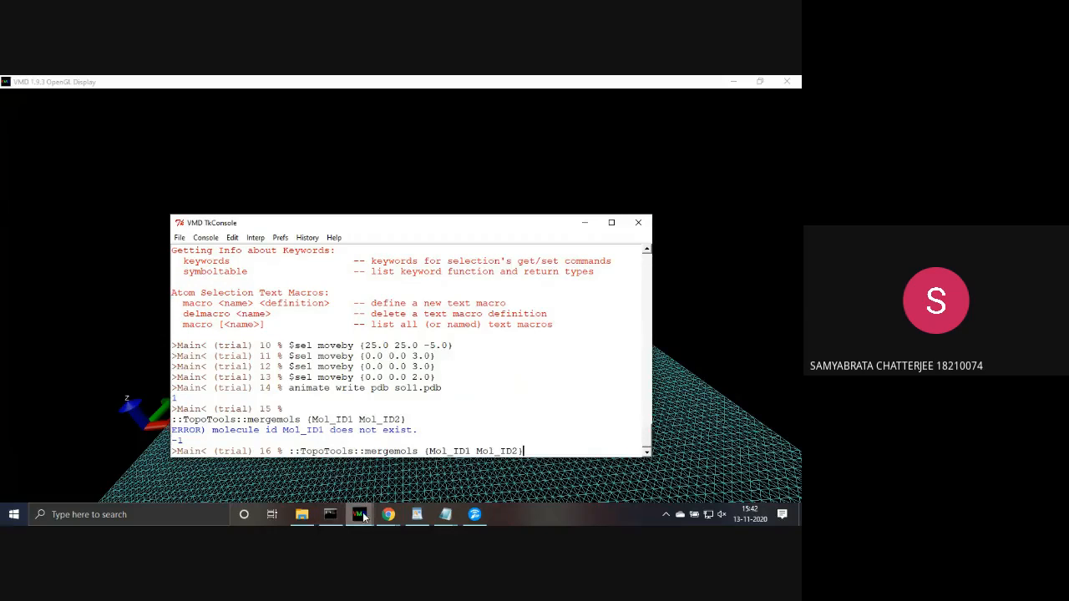
left_click(323, 456)
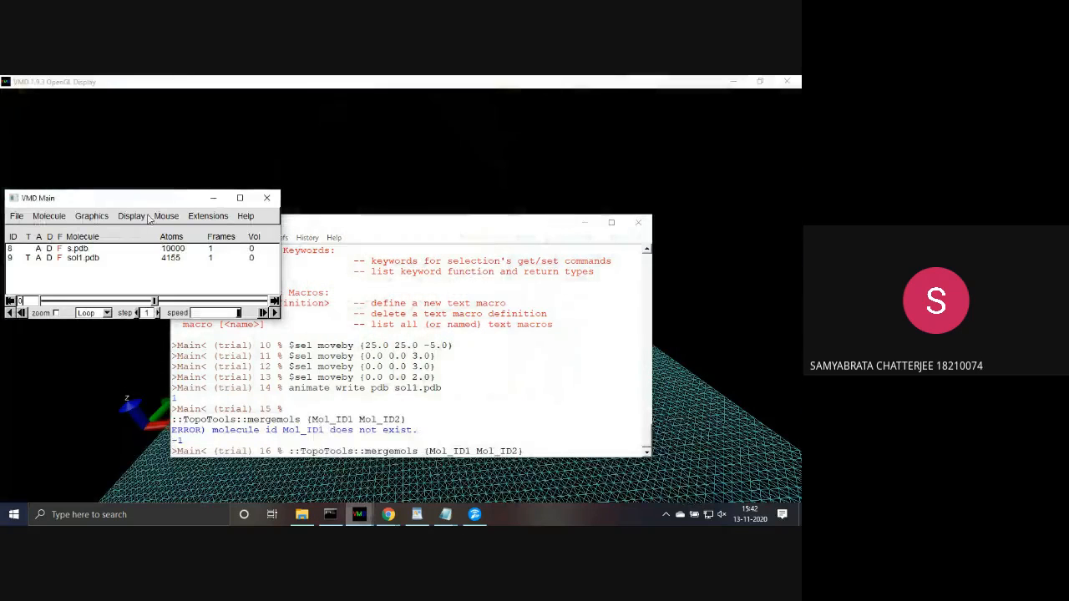
left_click_drag(150, 199, 175, 136)
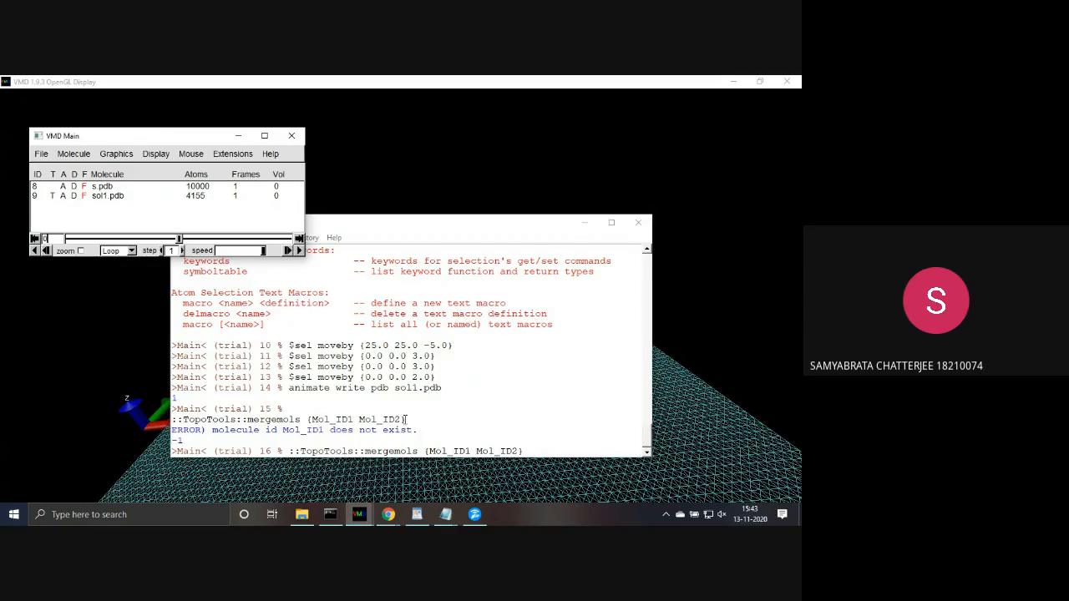
- Replace the placeholder IDs in the recalled mergemols command with 8 and 9 and run it to merge s.pdb and sol1.pdb
left_click(472, 451)
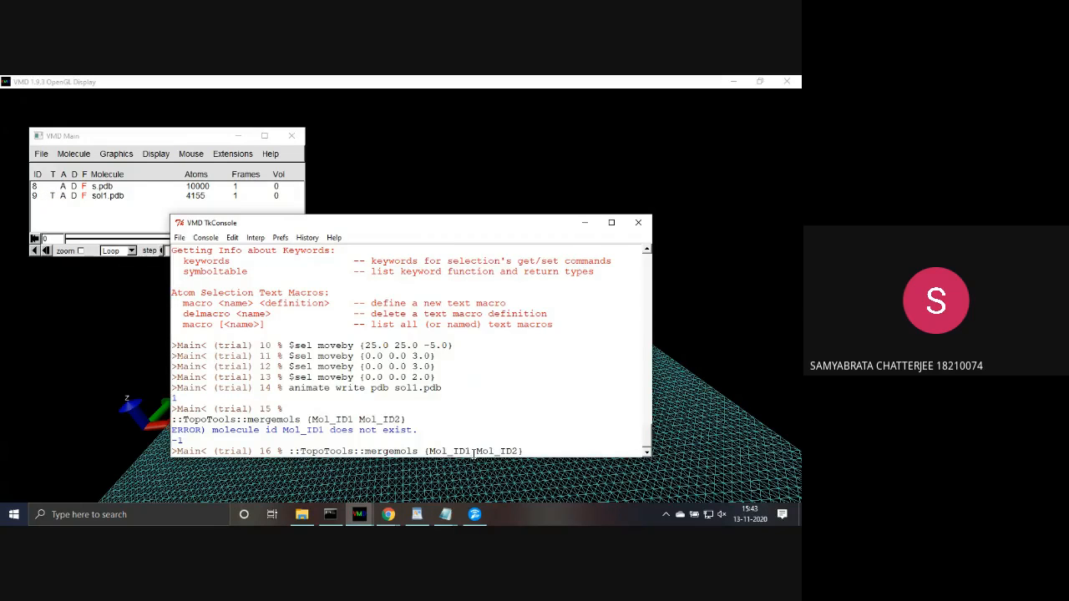
key("BackSpace")
key("BackSpace")
key("BackSpace")
key("BackSpace")
key("BackSpace")
key("BackSpace")
key("BackSpace")
type("8")
key("BackSpace")
key("BackSpace")
key("BackSpace")
key("BackSpace")
key("BackSpace")
key("BackSpace")
key("BackSpace")
type("9")
key("Return")
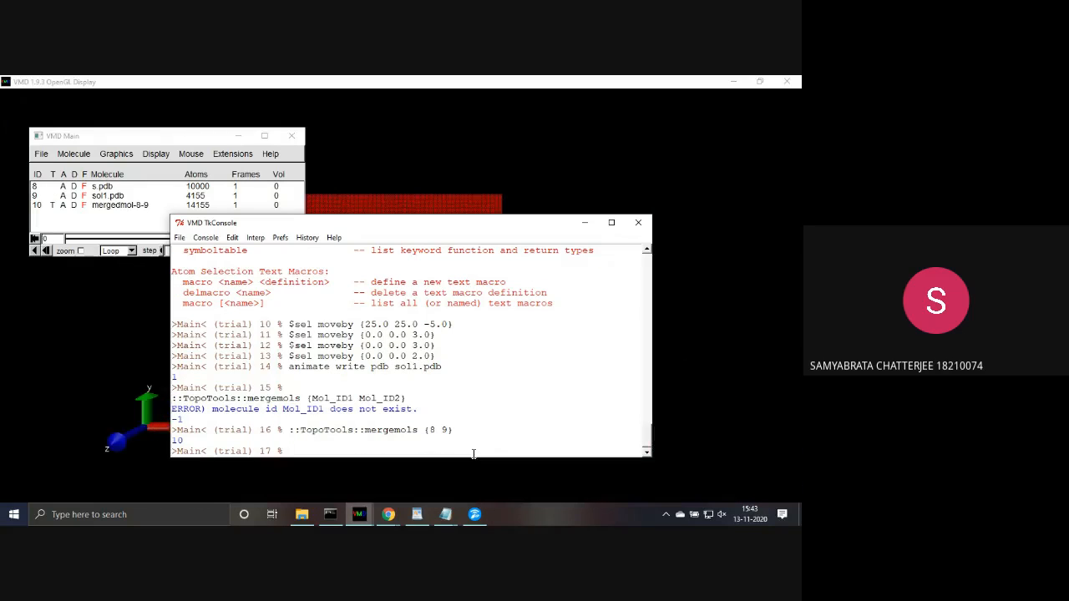
- In the surface notes in Notepad, change both output names to (merged1) and copy the two animate write commands
mouse_move(410, 519)
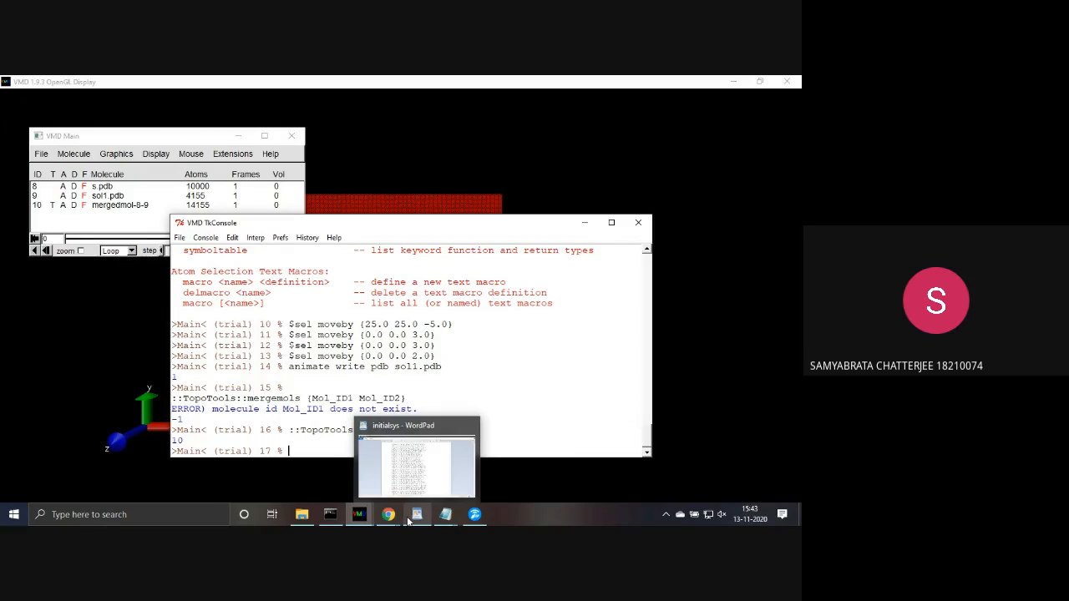
mouse_move(448, 519)
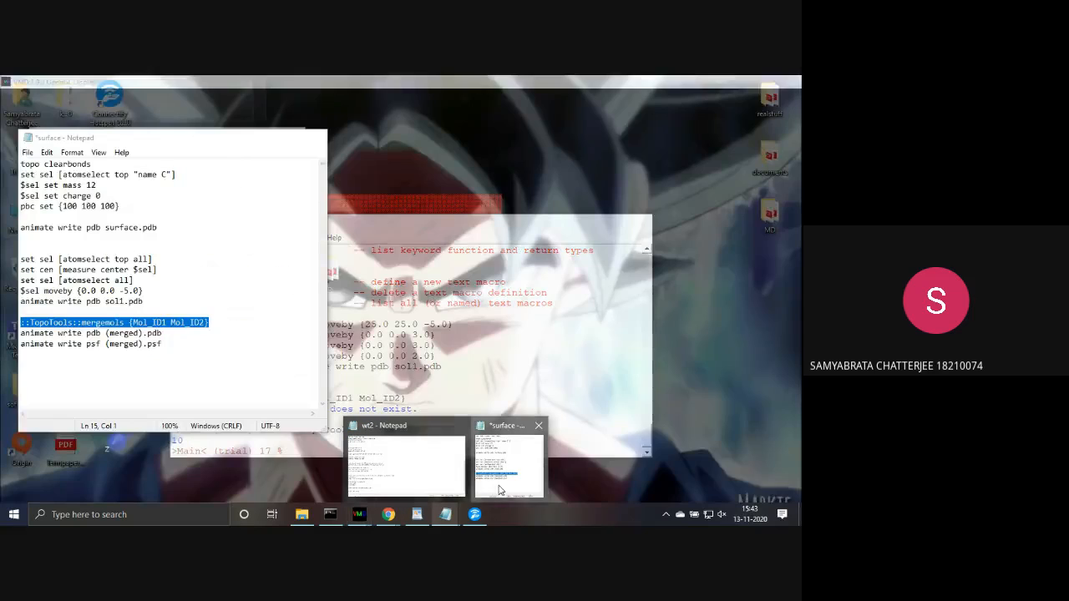
left_click(510, 459)
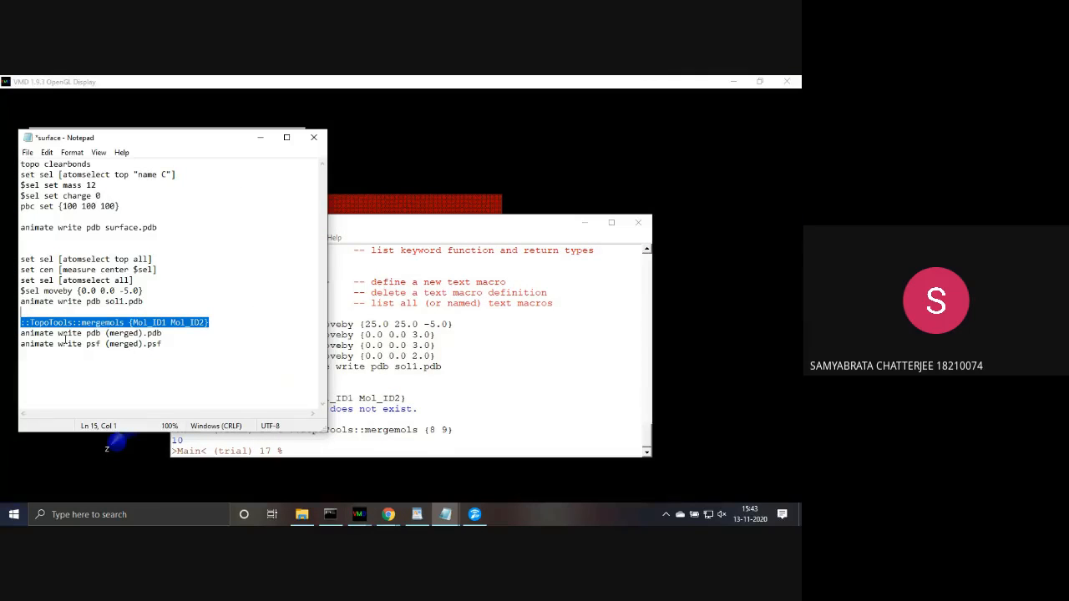
left_click(139, 334)
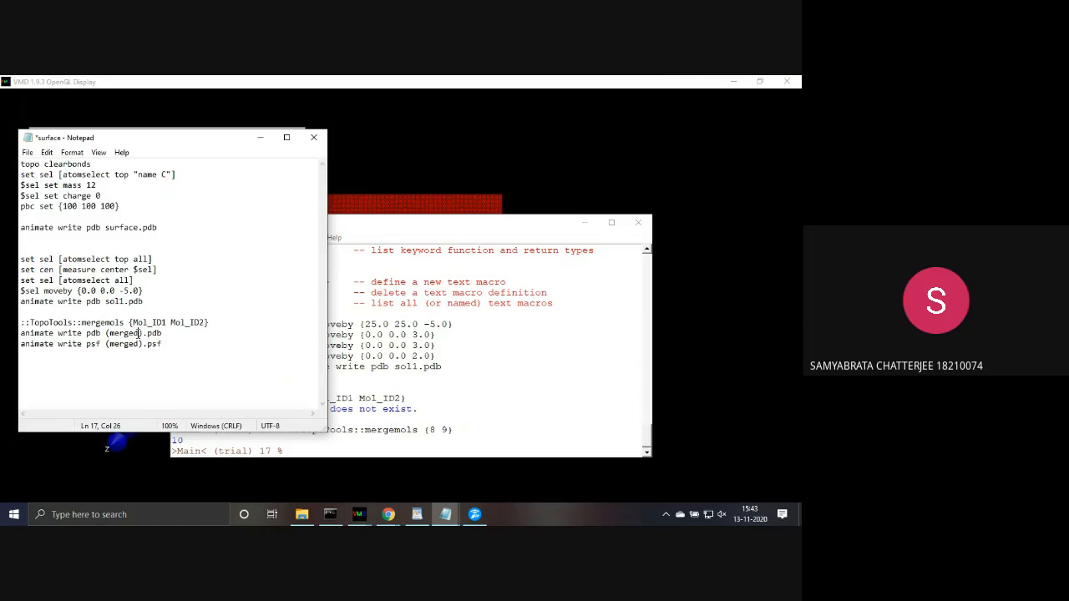
type("1")
left_click(140, 343)
type("2")
left_click_drag(20, 333, 168, 343)
key("ctrl+c")
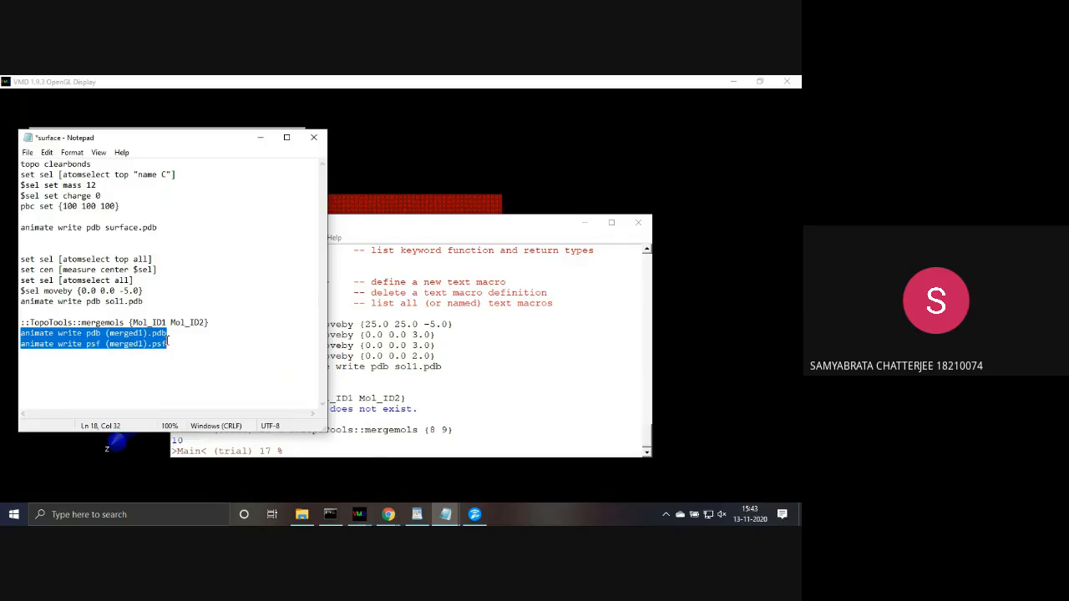
- Paste and run the copied animate write commands in TkConsole to write (merged1).pdb and (merged1).psf
left_click(436, 448)
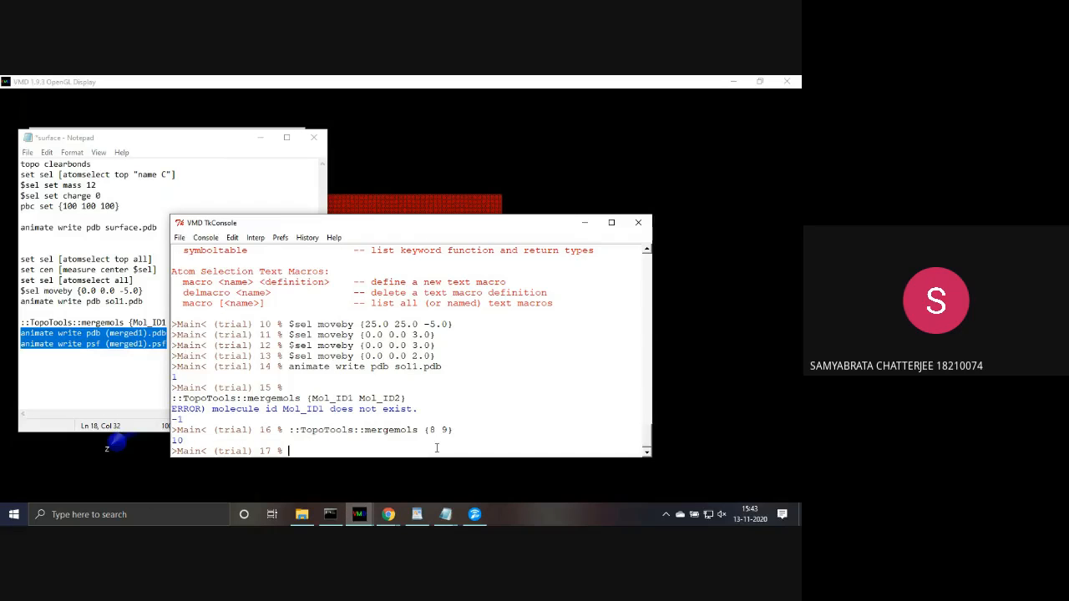
key("ctrl+v")
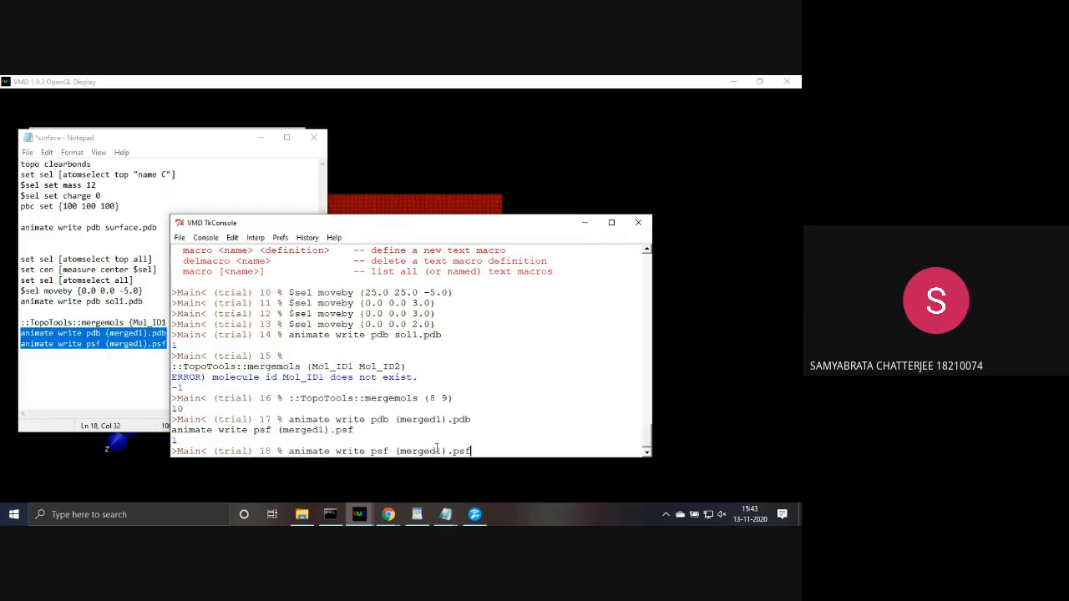
key("Return")
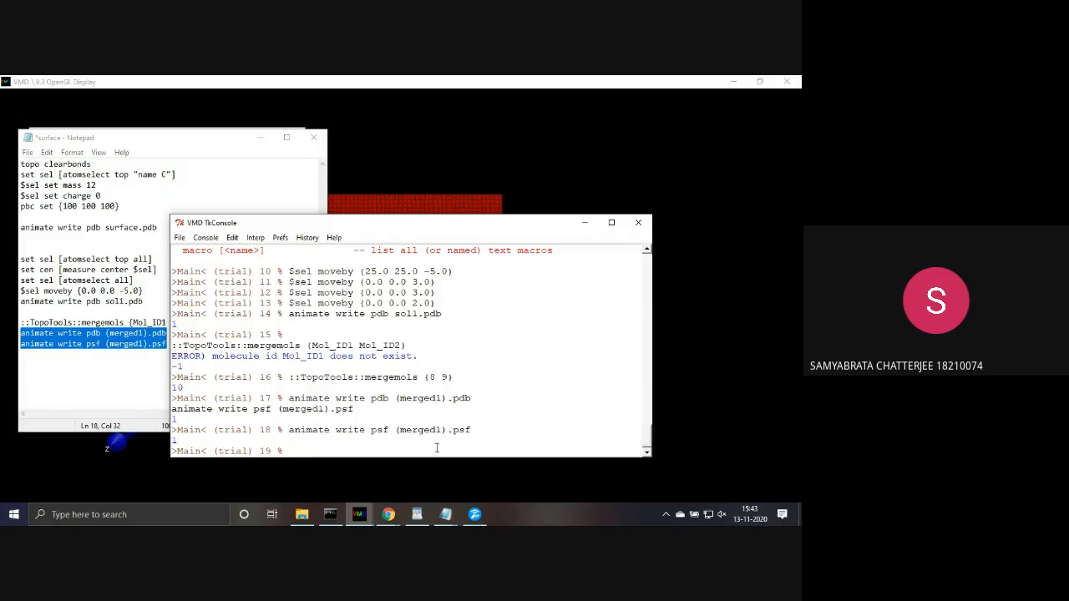
- Minimize the console, notes and VMD Main, and rotate the OpenGL Display to examine the merged system
left_click(584, 223)
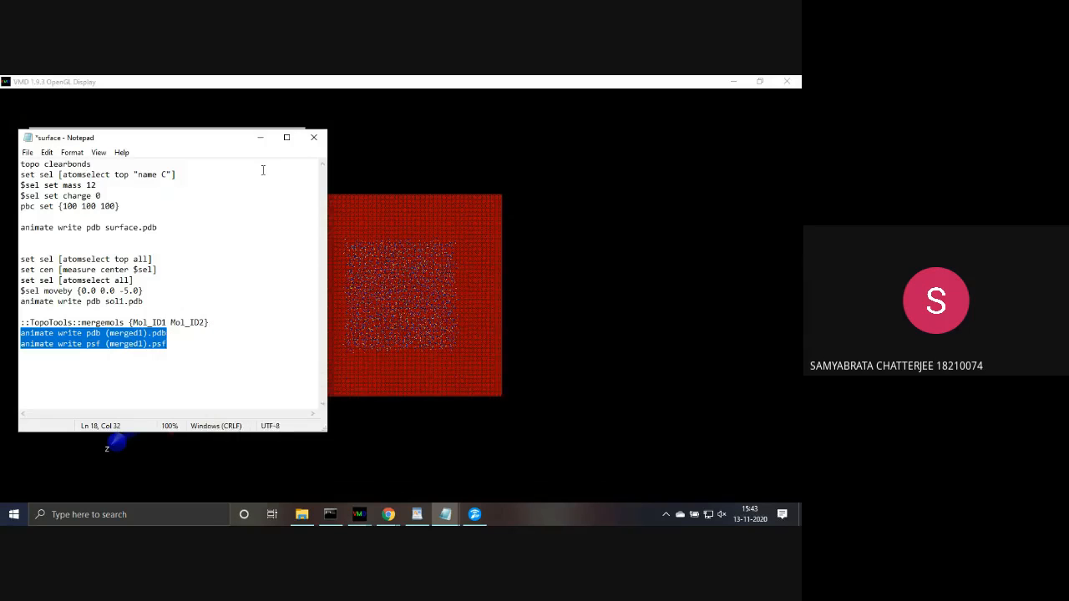
left_click(260, 137)
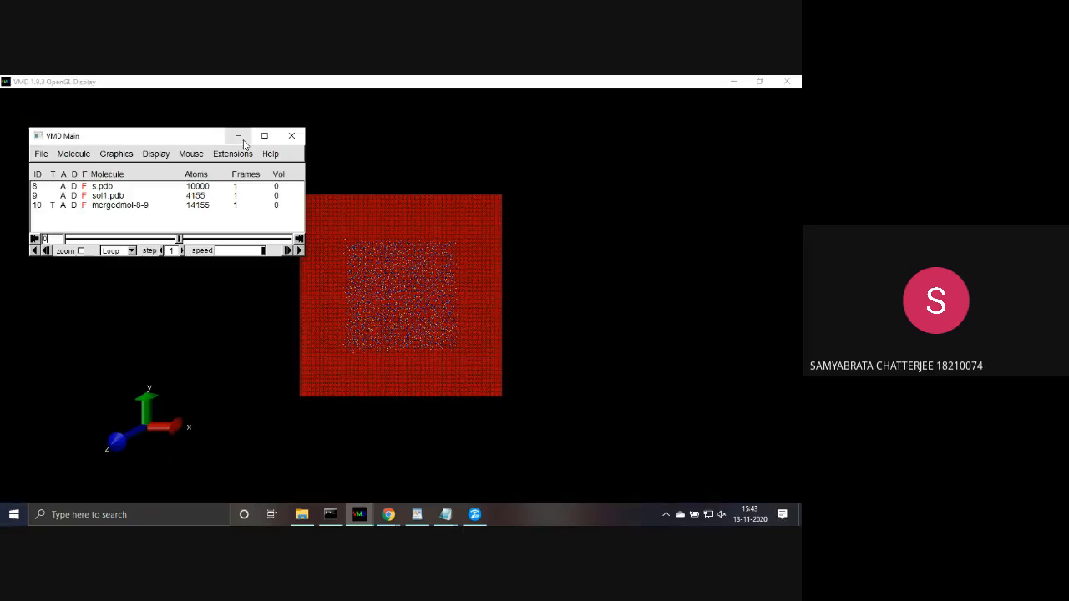
left_click(238, 136)
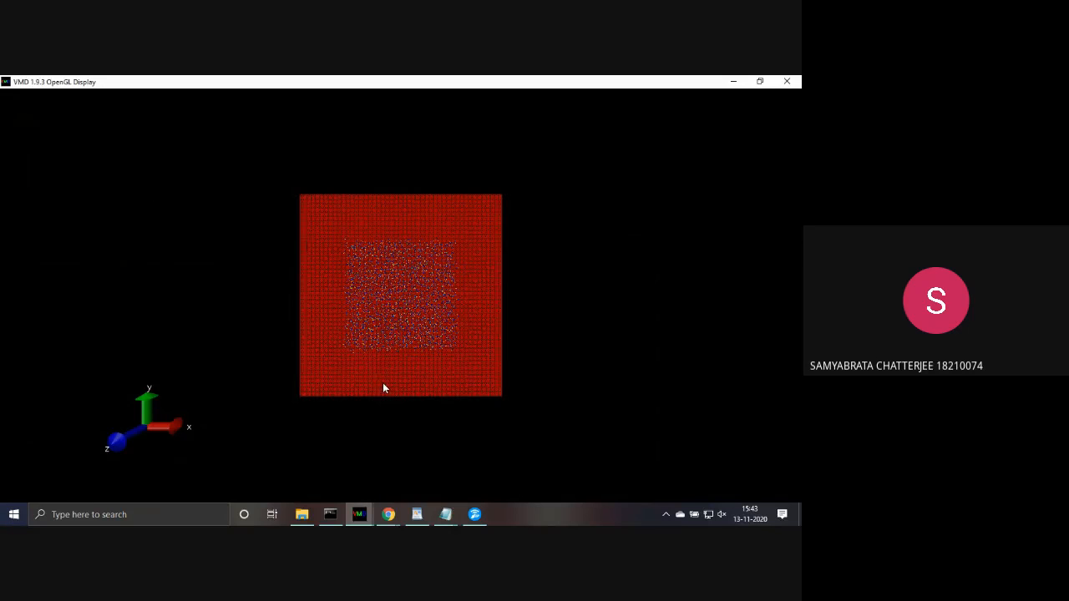
left_click_drag(382, 377, 298, 321)
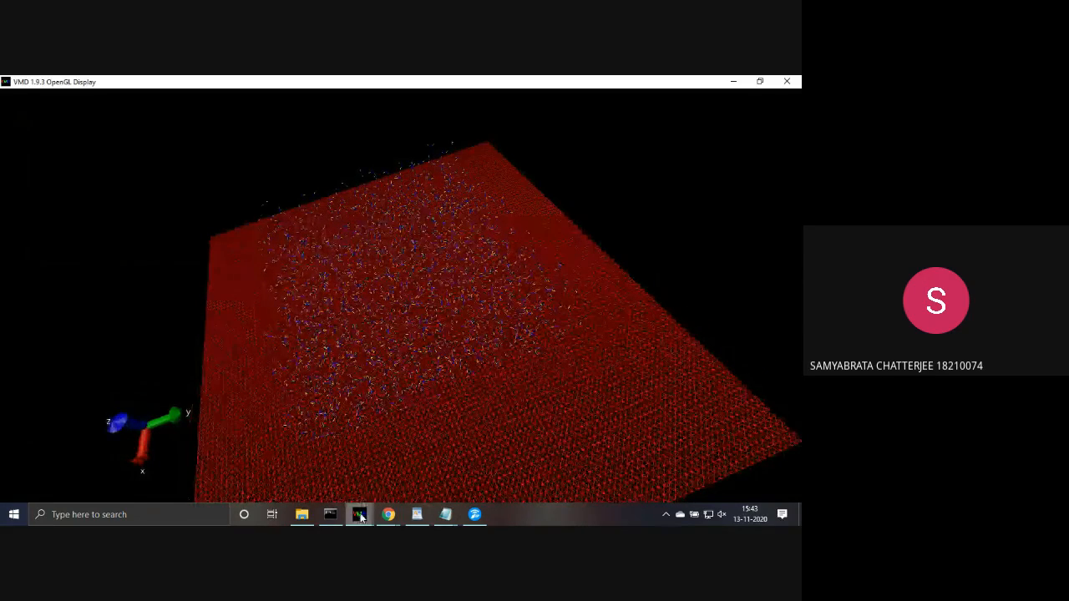
- Open the graphical representations from VMD Main and set the drawing method of mergedmol-8-9 to CPK
mouse_move(361, 516)
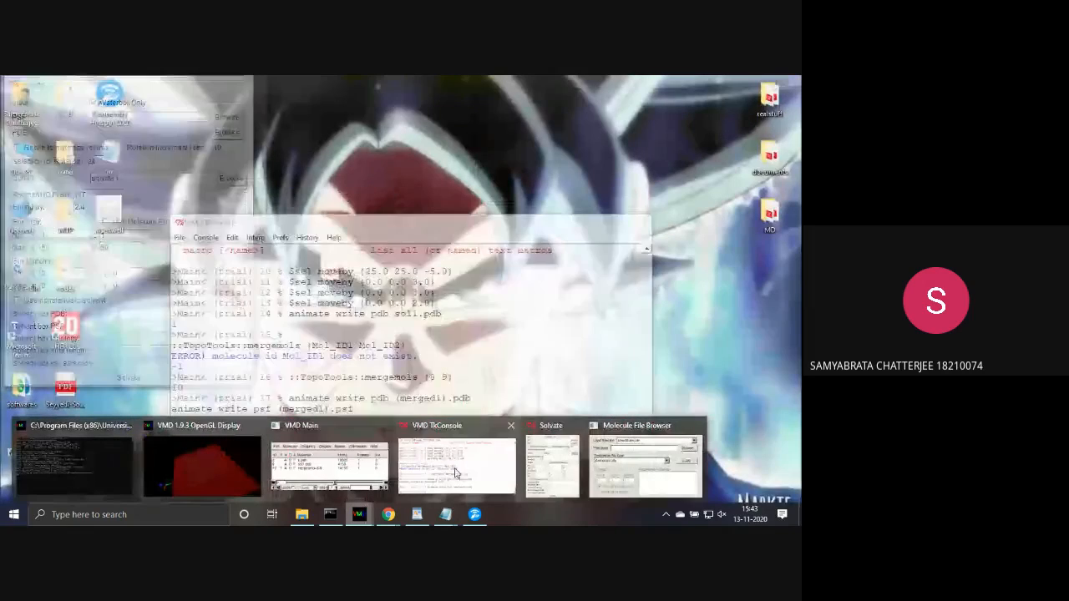
left_click(342, 455)
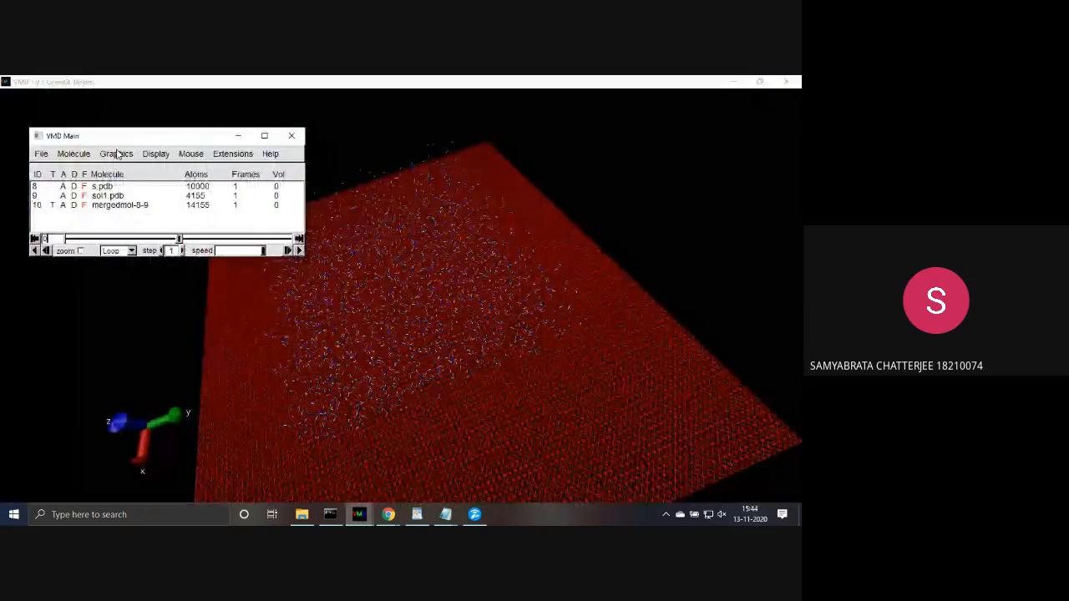
left_click(118, 154)
left_click(131, 167)
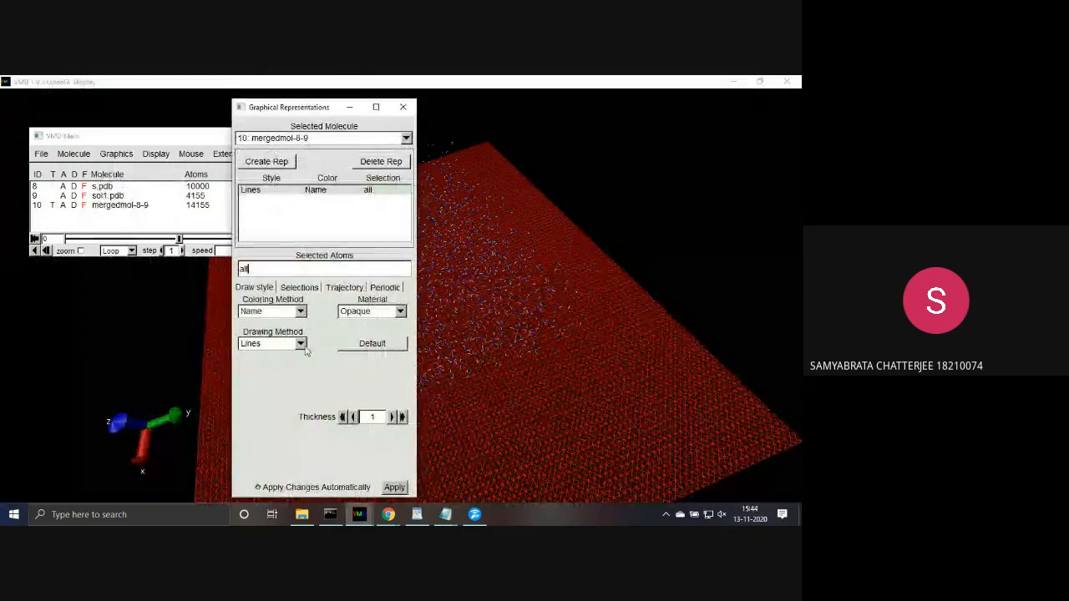
left_click(301, 345)
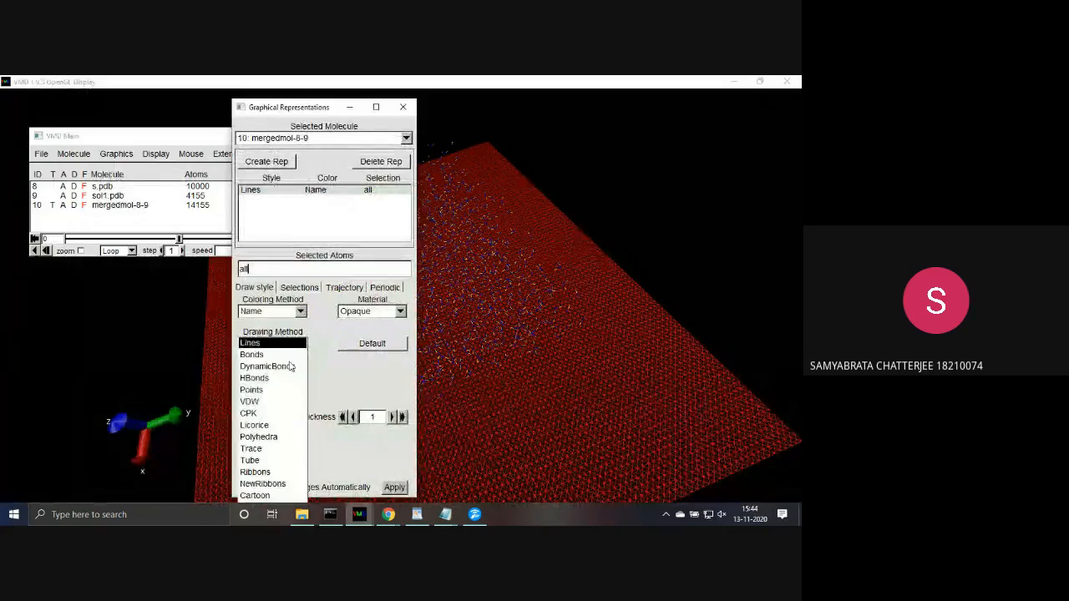
left_click(270, 402)
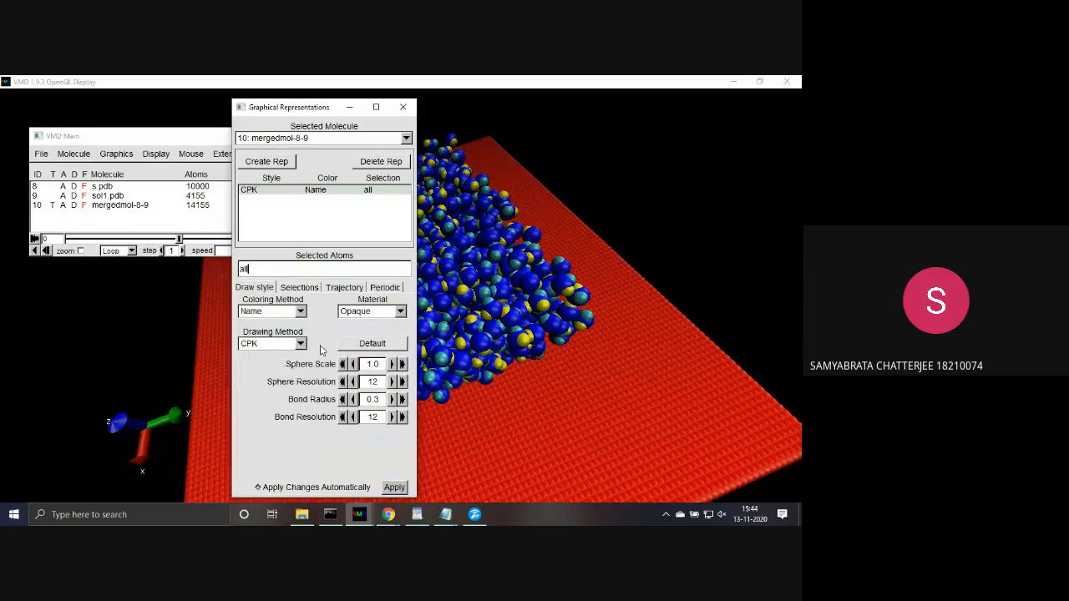
- Rotate and zoom the OpenGL Display to examine the water molecules above the sheet in CPK style
left_click(506, 287)
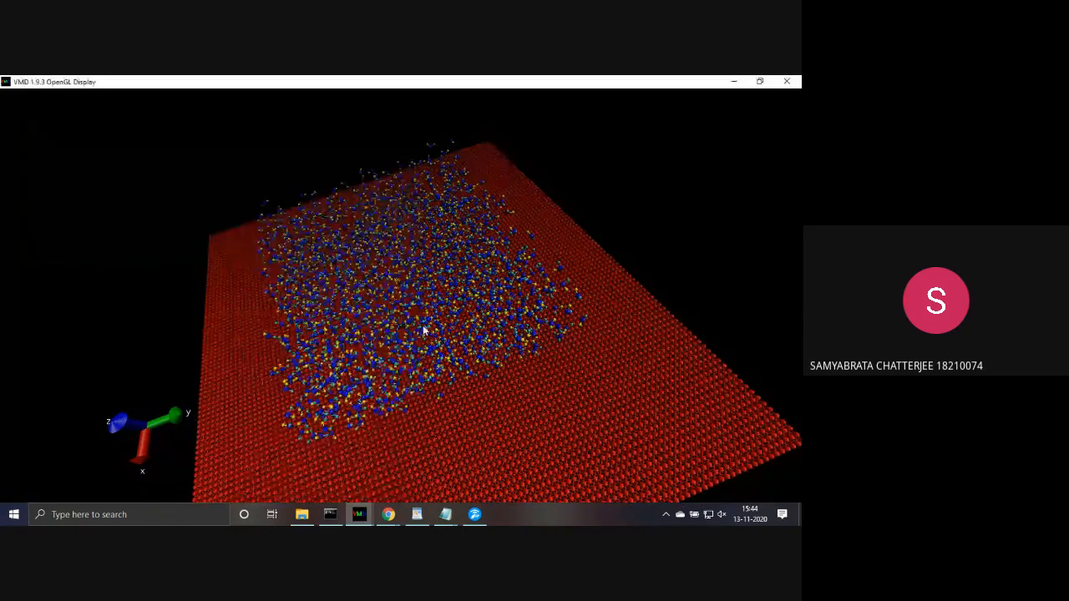
mouse_move(445, 293)
left_mouse_down()
mouse_move(463, 270)
mouse_move(443, 277)
left_mouse_up()
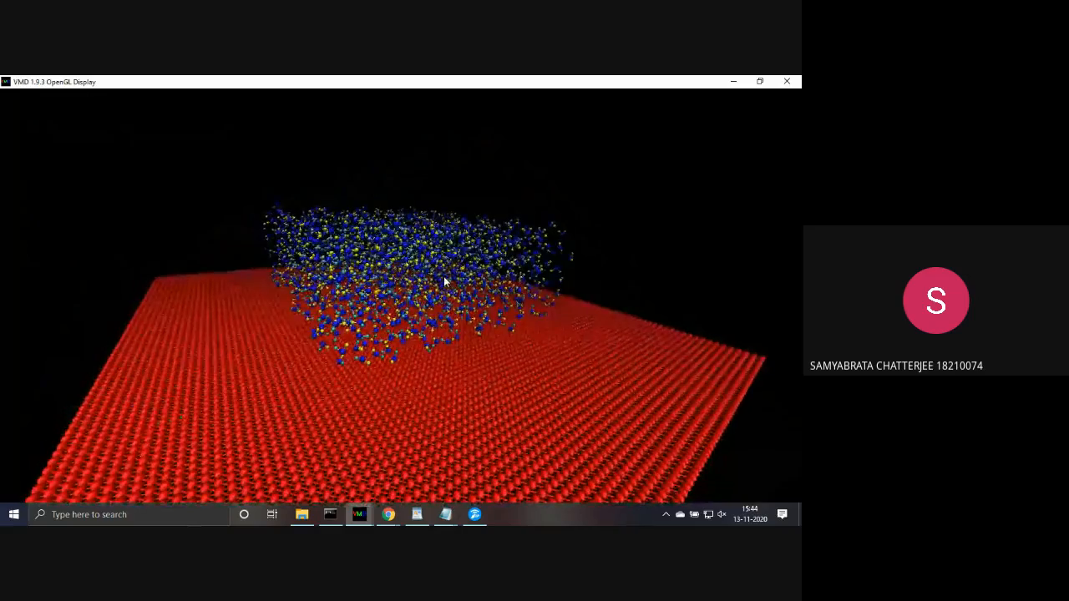
scroll(443, 276, "up", 1)
scroll(443, 276, "up", 2)
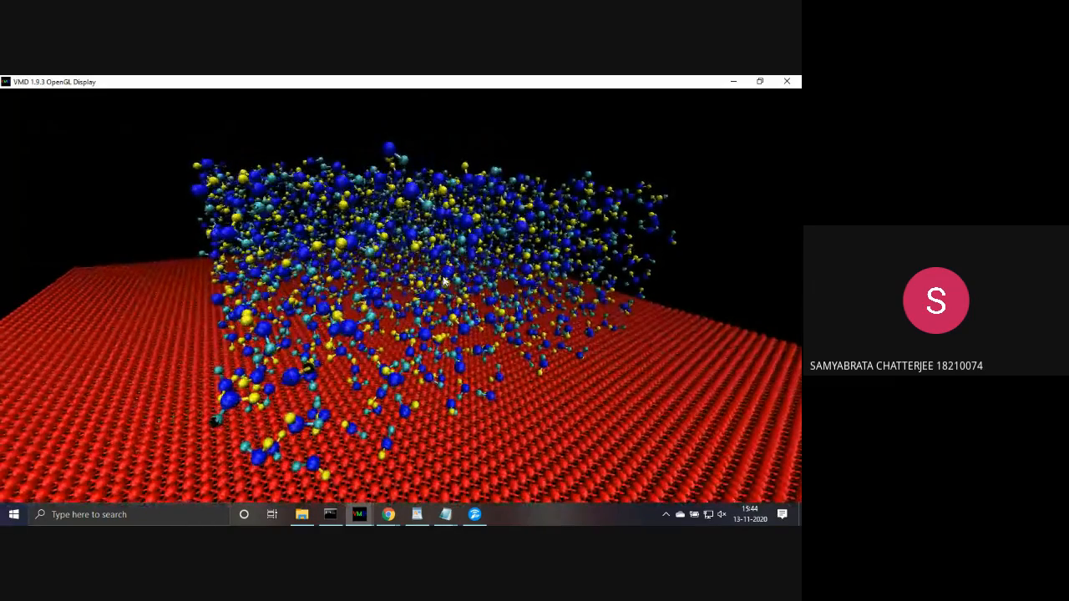
- Minimize the OpenGL Display and the remaining VMD windows to reach the trial folder in File Explorer
mouse_move(359, 514)
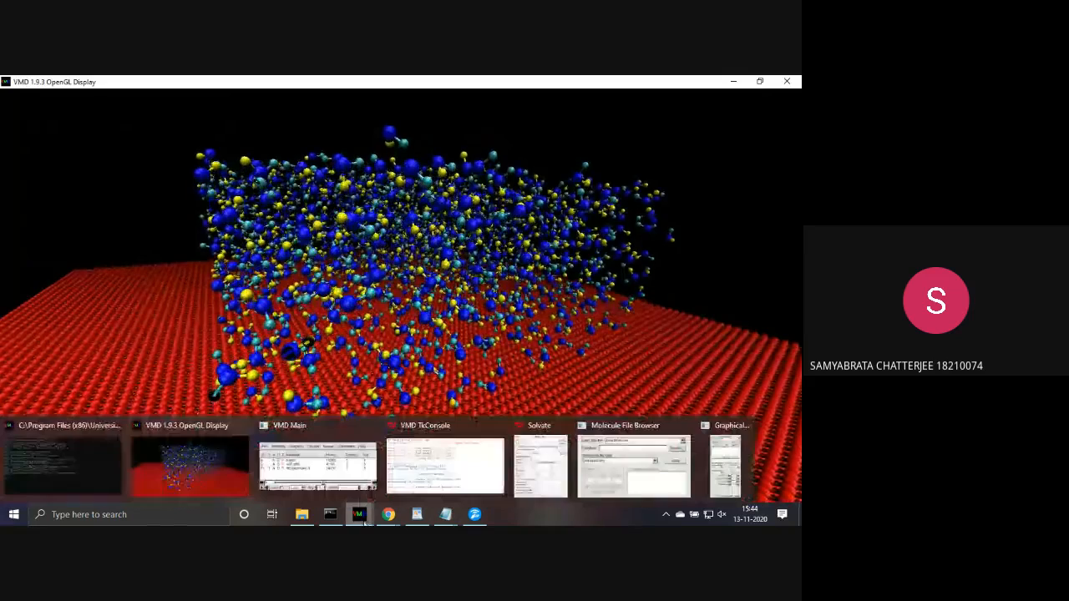
mouse_move(74, 443)
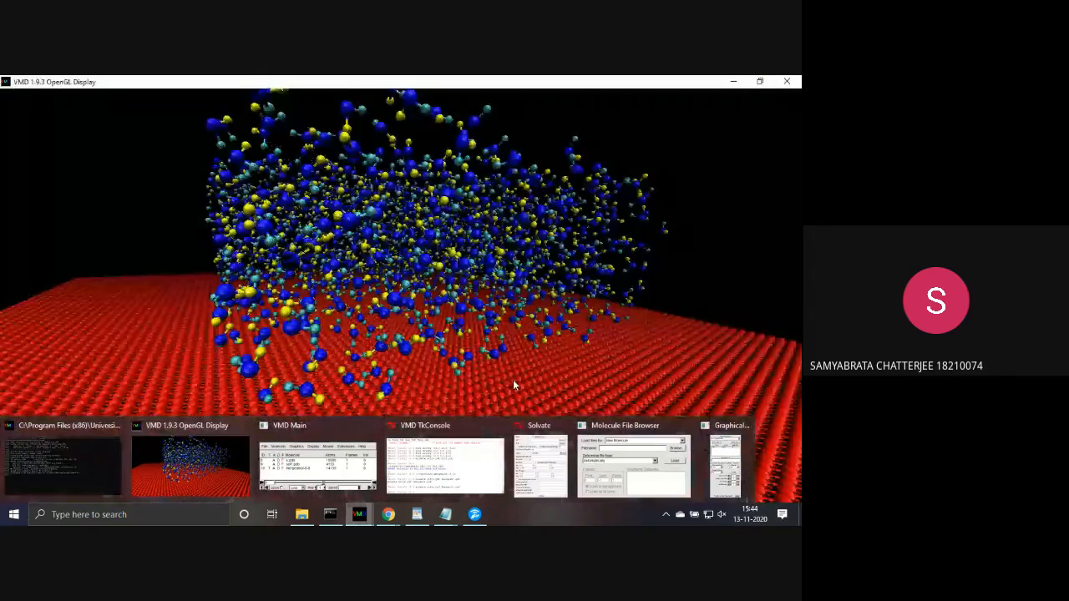
left_click(189, 463)
left_click(735, 81)
left_click(198, 173)
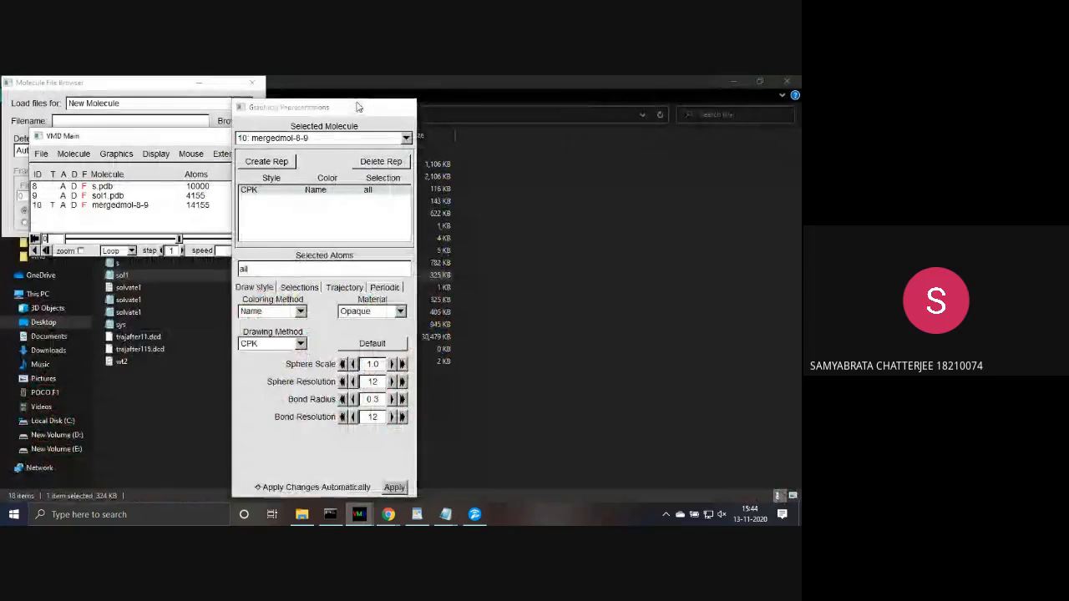
left_click(238, 135)
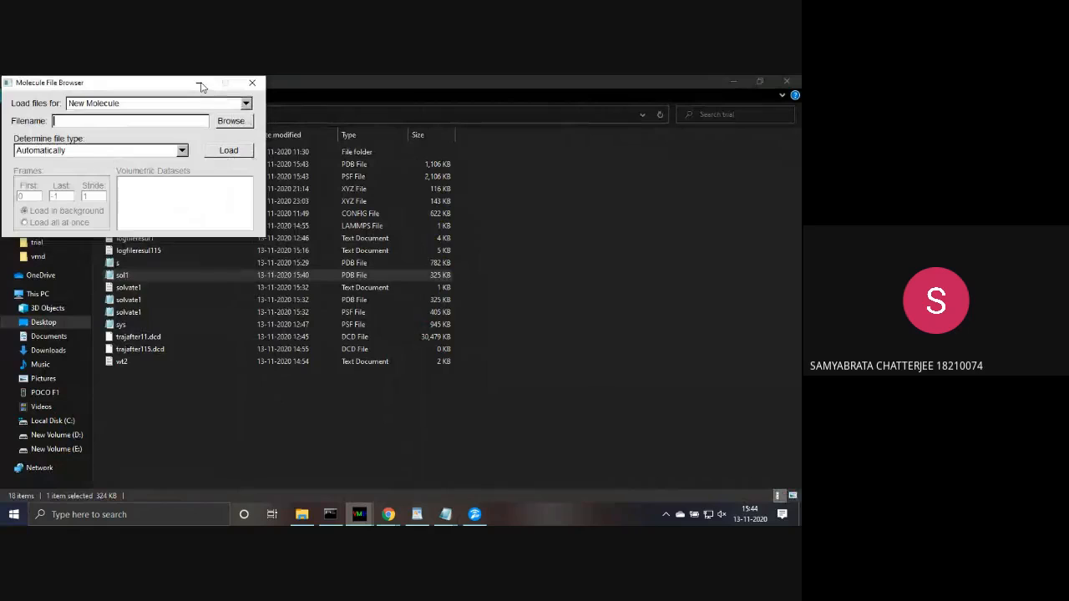
left_click(198, 84)
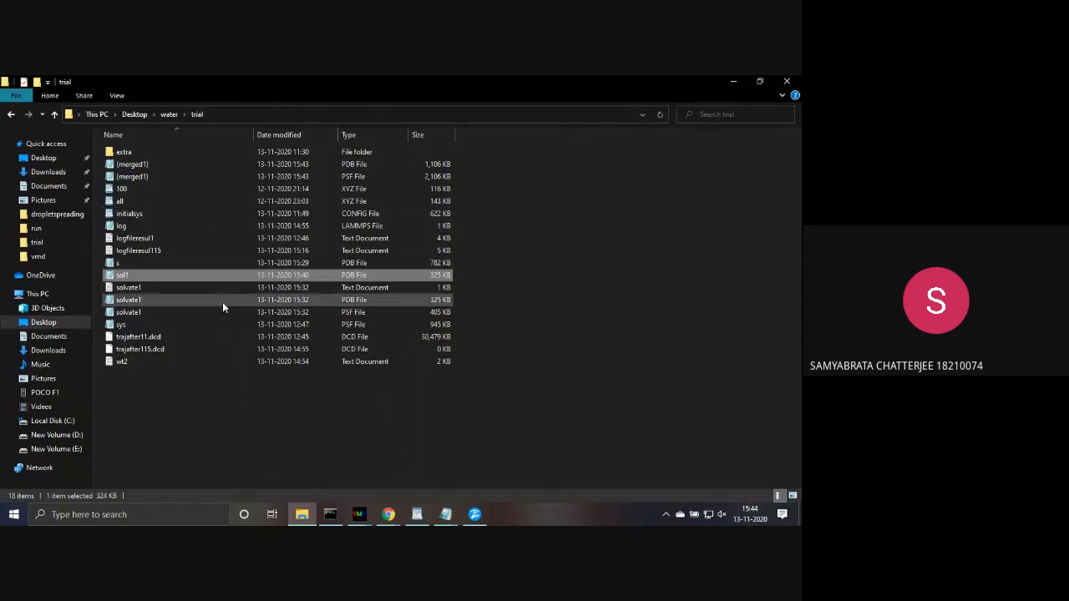
- Open the (merged1) PDB file from the trial folder in a maximized Notepad window and copy its entire contents
double_click(208, 167)
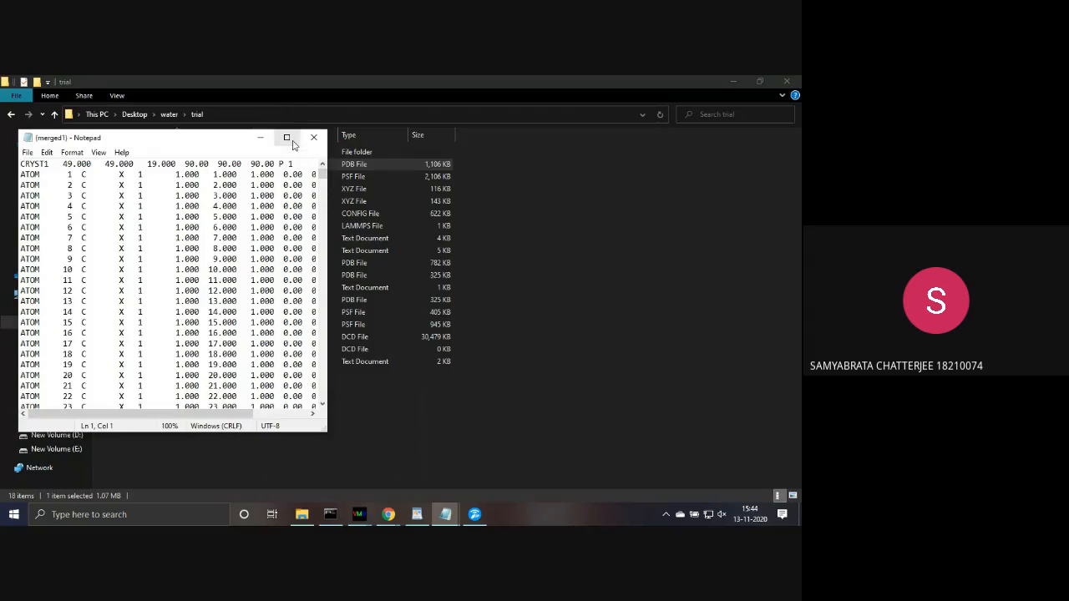
left_click(288, 140)
left_click(347, 366)
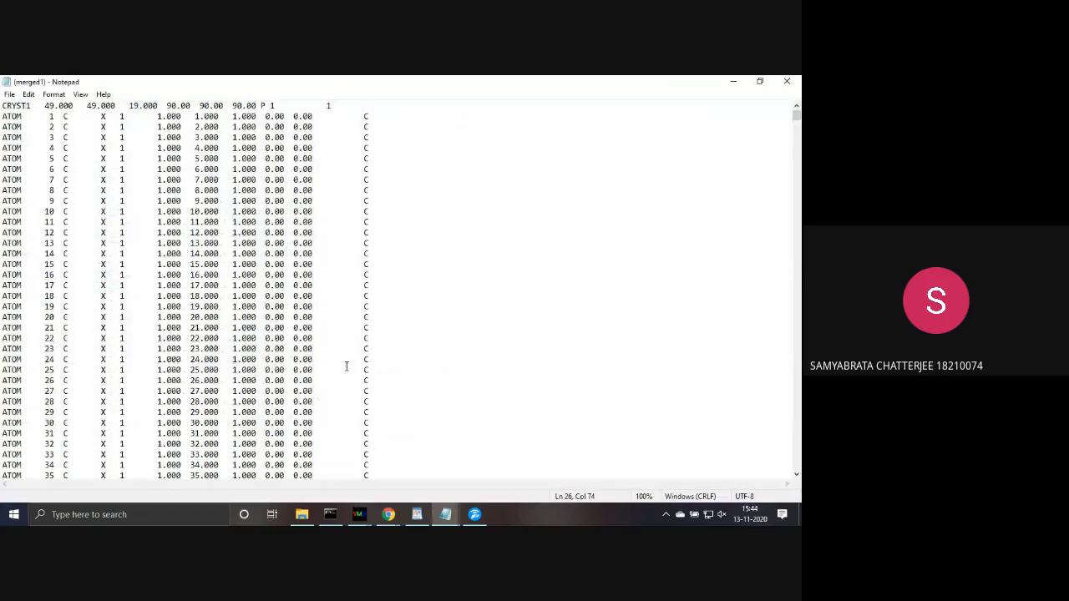
key("ctrl+a")
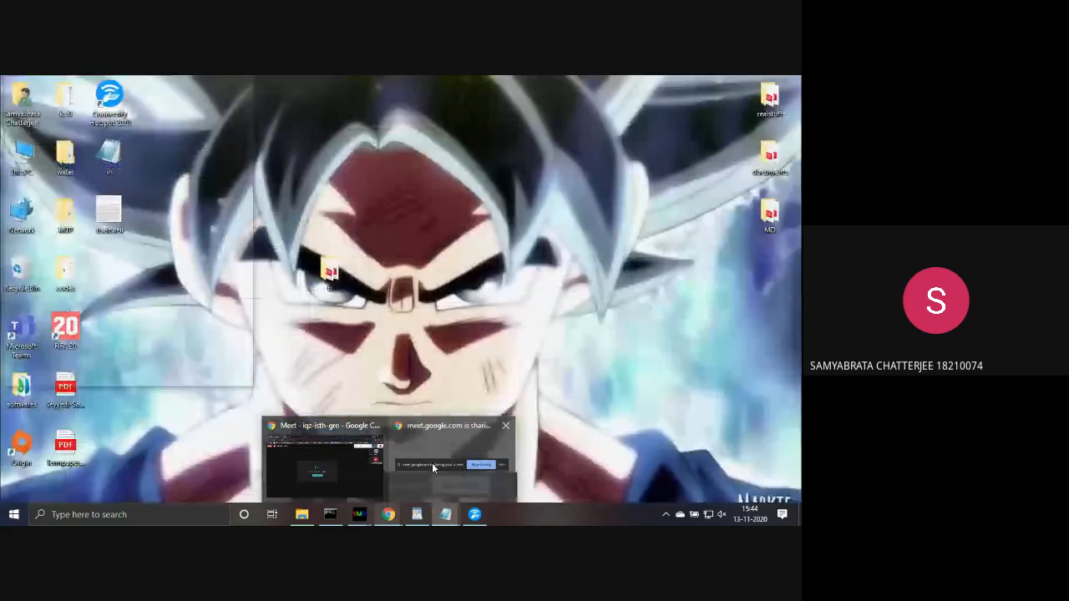
- Switch to Chrome, create a blank Google Sheets spreadsheet, and paste the copied PDB contents starting in cell A1
left_click(351, 455)
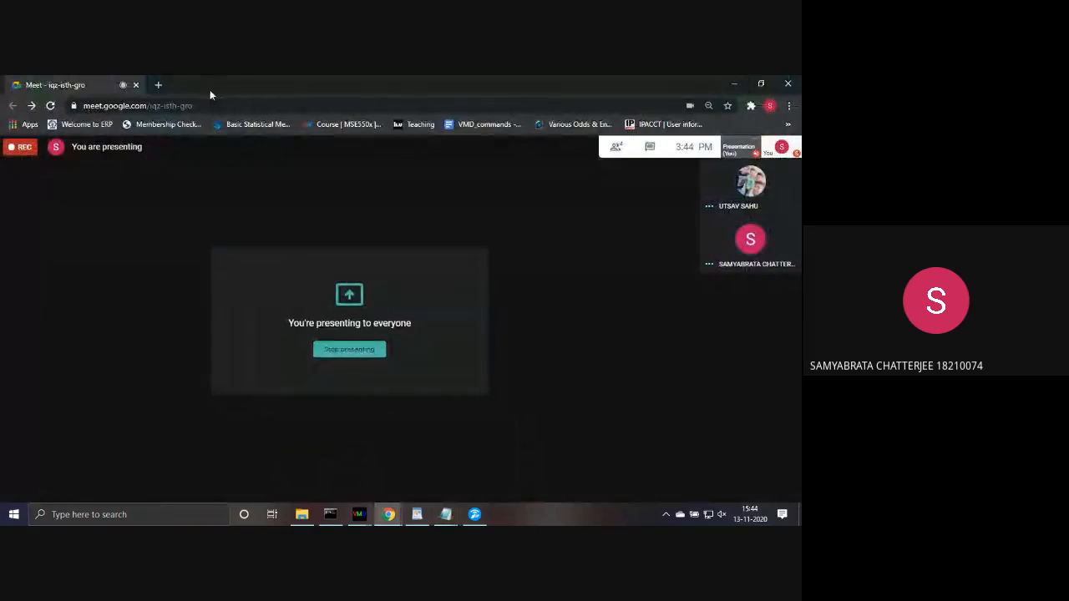
left_click(158, 85)
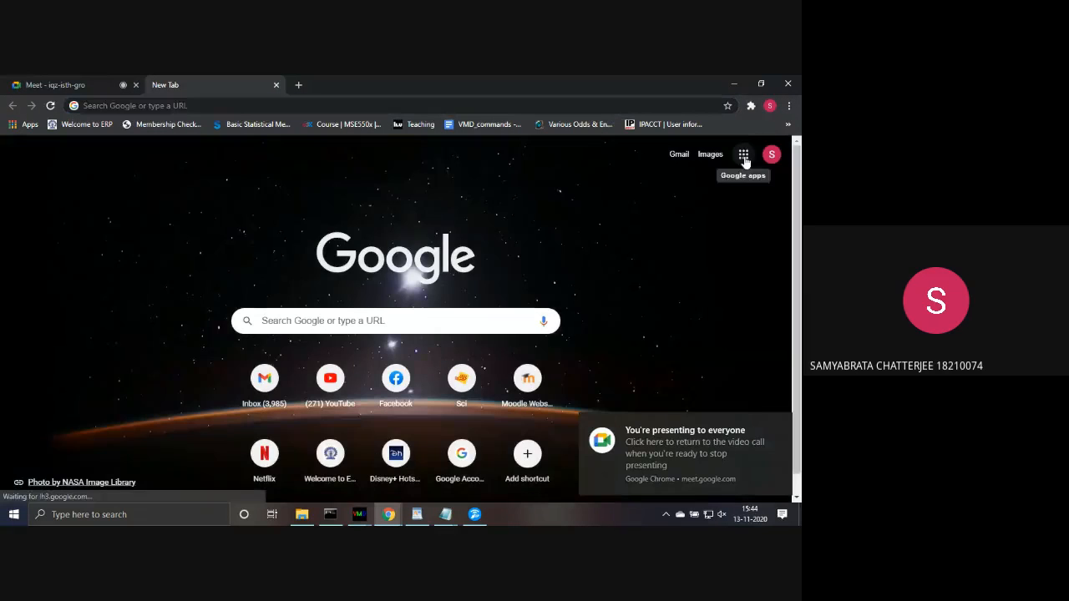
left_click(744, 154)
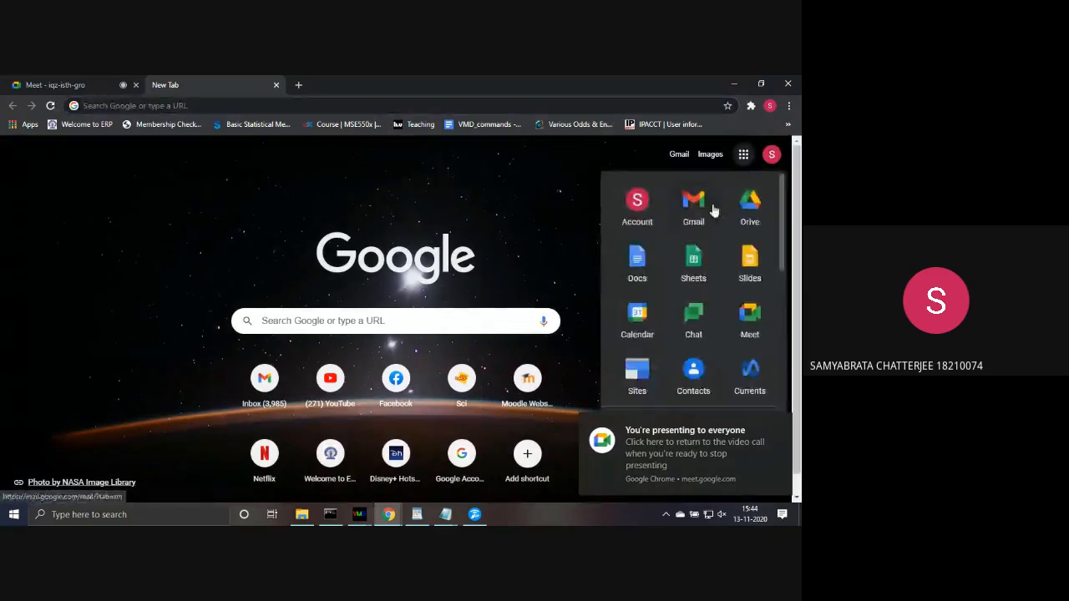
left_click(694, 258)
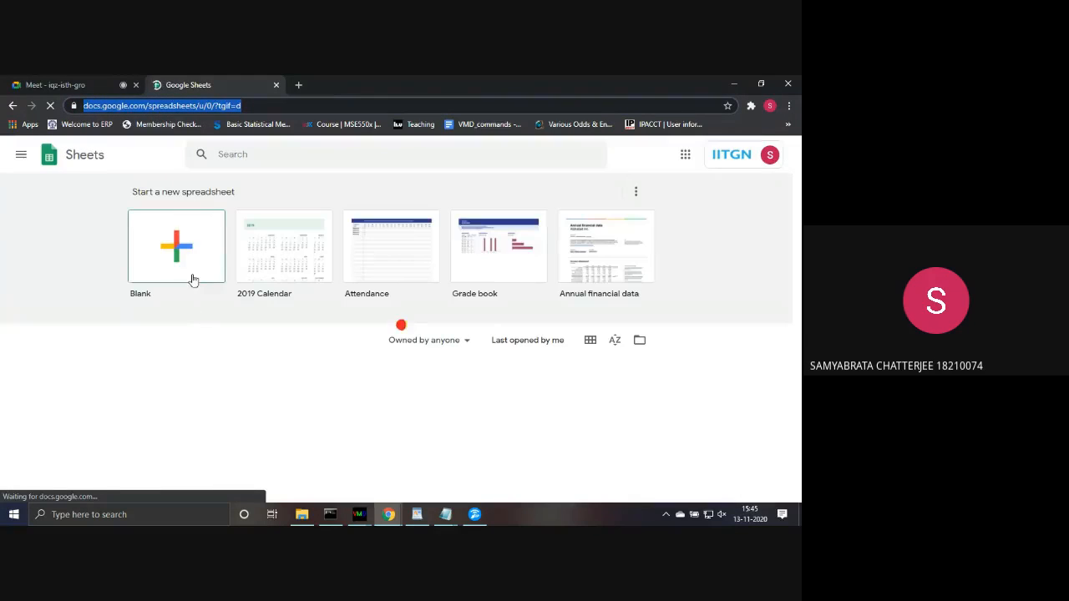
left_click(192, 273)
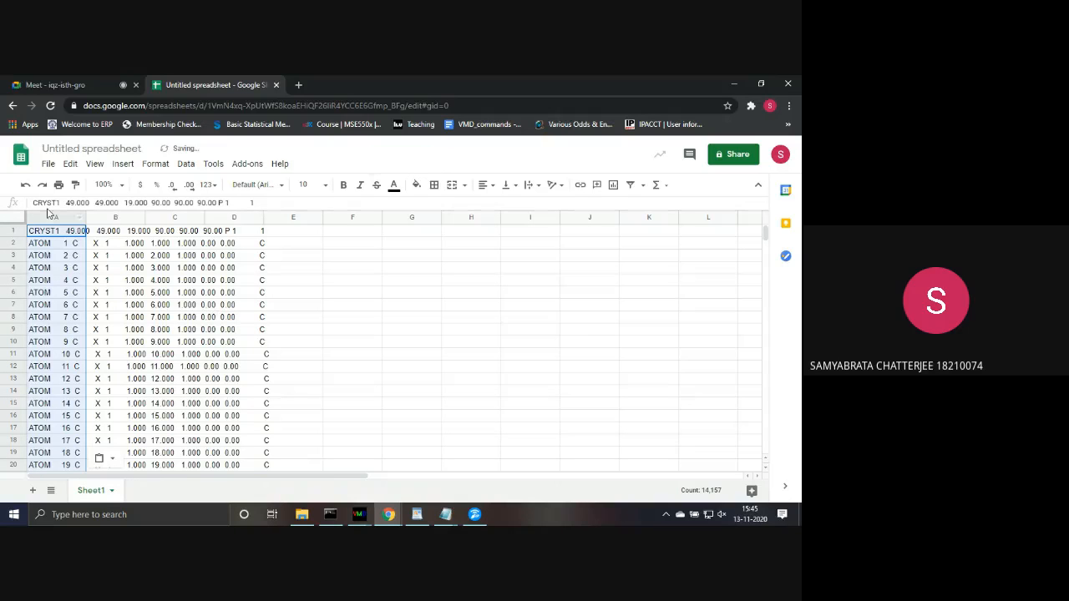
- Delete the CRYST1 header row at the start of the sheet and the END row after the last atom record
left_click(11, 231)
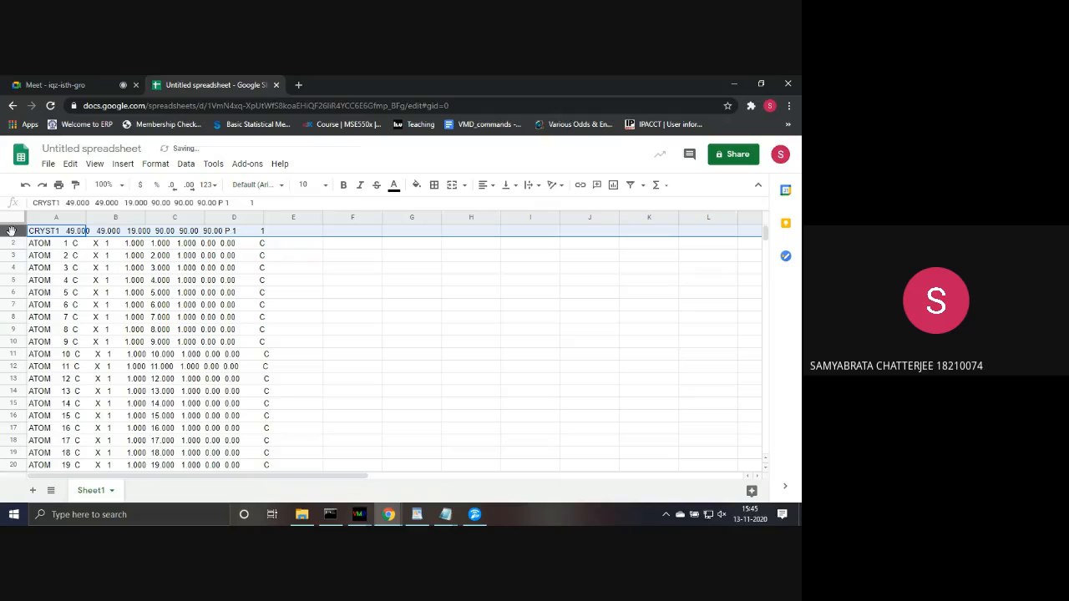
right_click(10, 231)
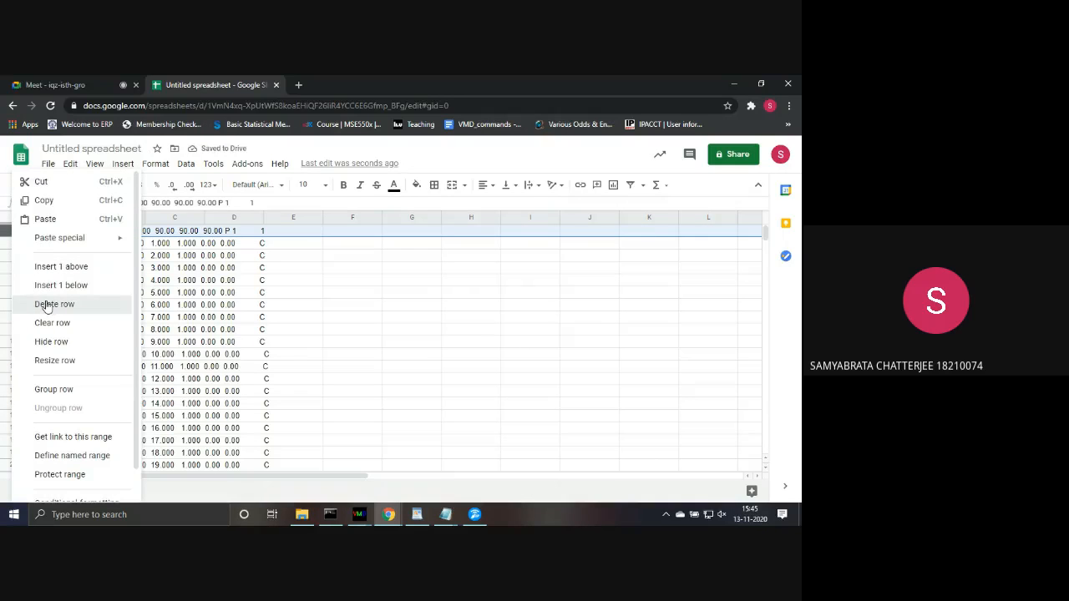
left_click(47, 306)
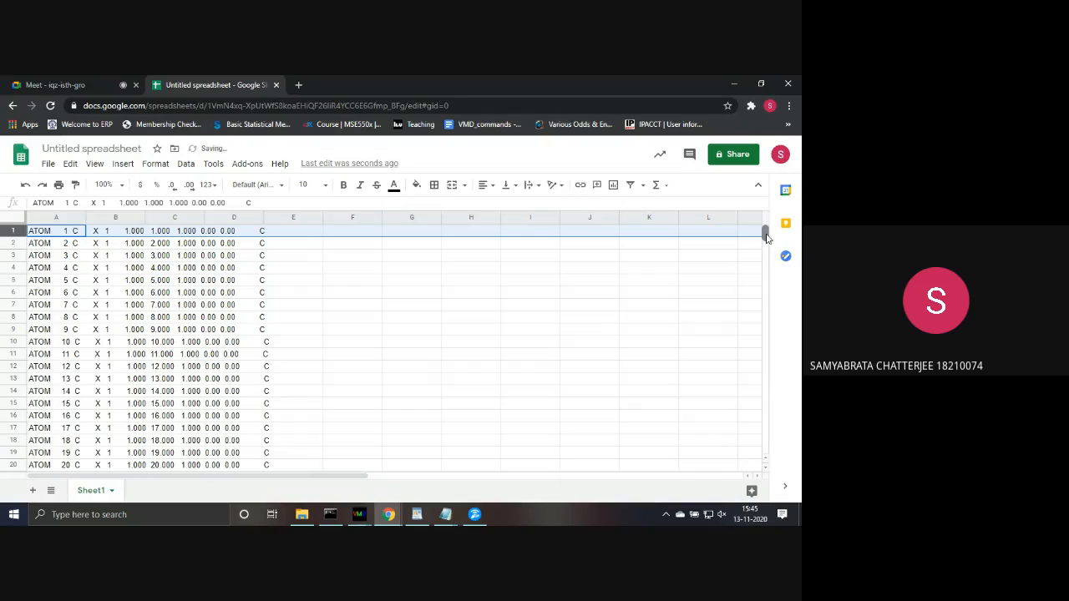
left_click_drag(767, 238, 767, 470)
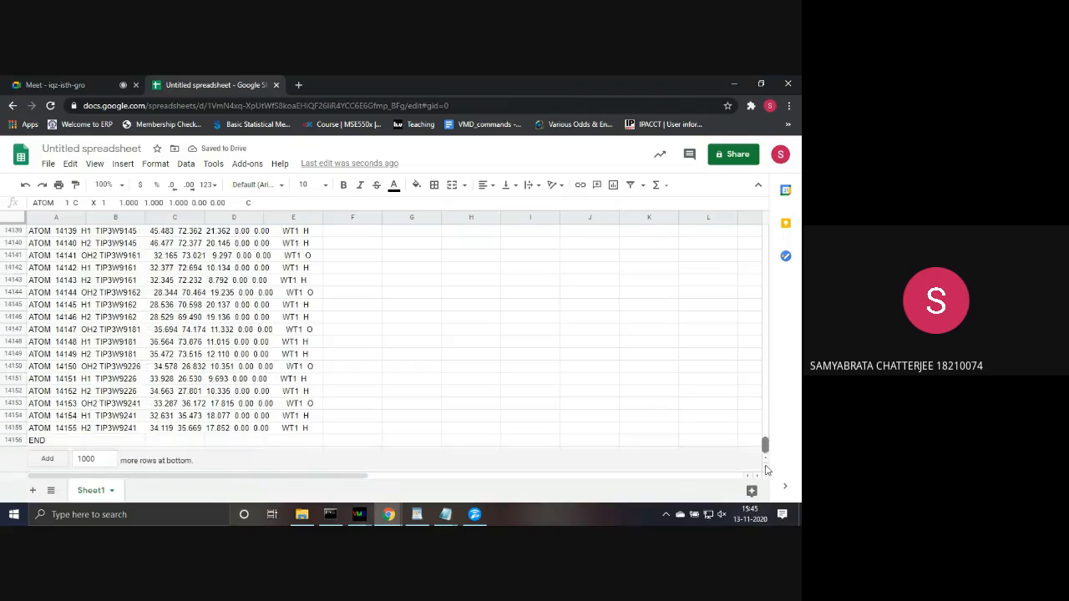
left_click(6, 440)
right_click(5, 440)
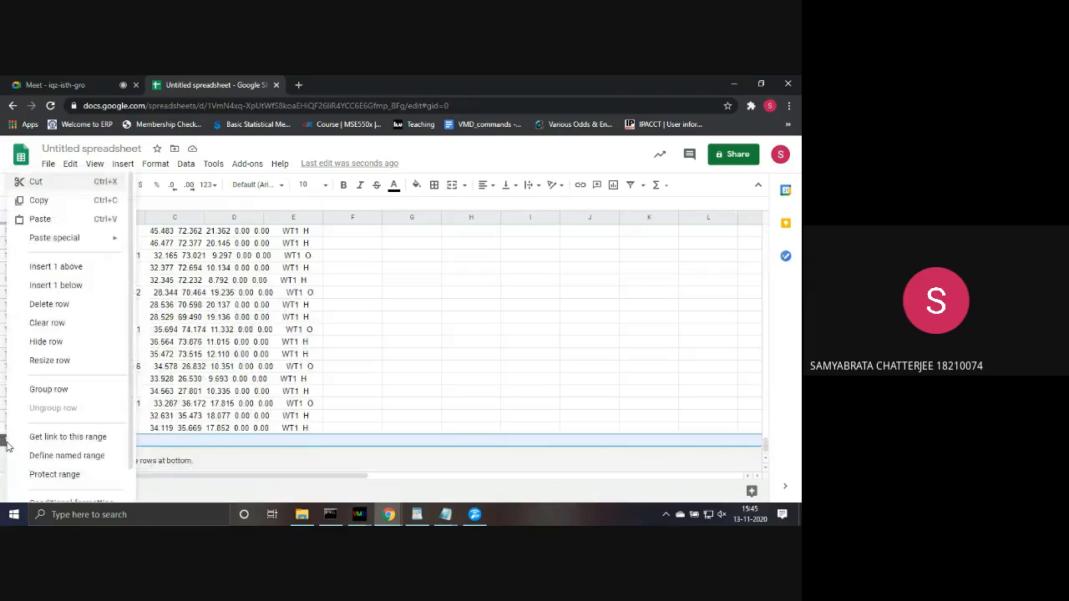
left_click(49, 304)
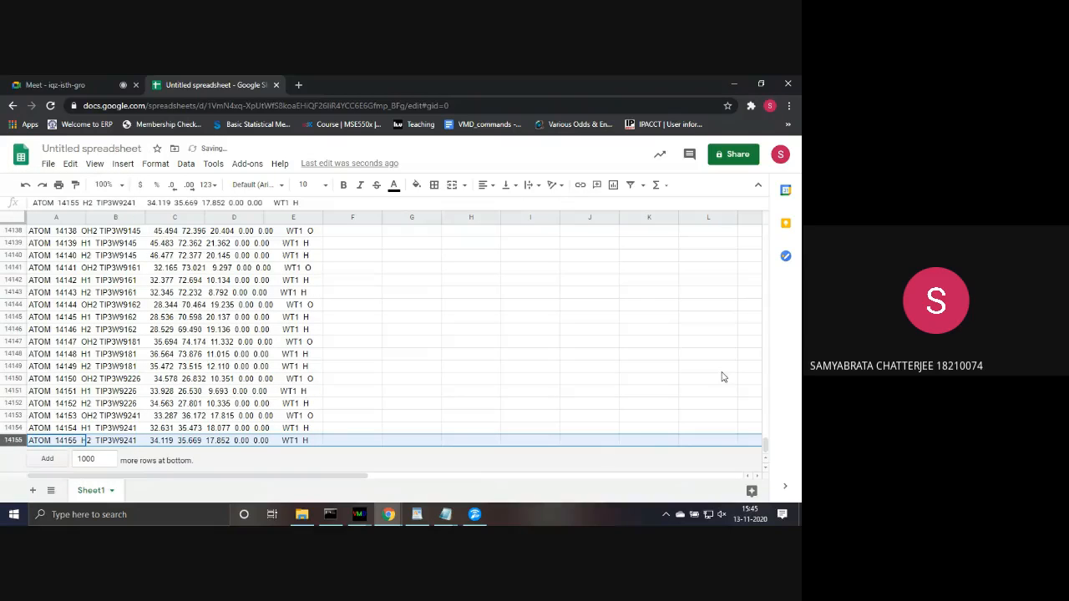
- Split the text of column A into columns, using Space as the separator
left_click_drag(766, 443, 782, 226)
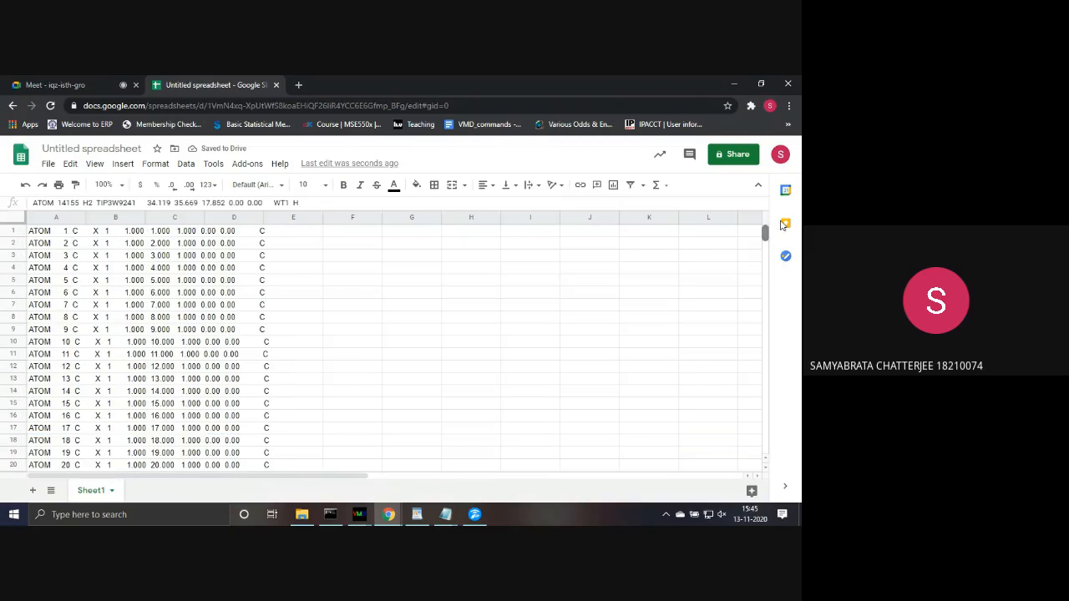
left_click(52, 215)
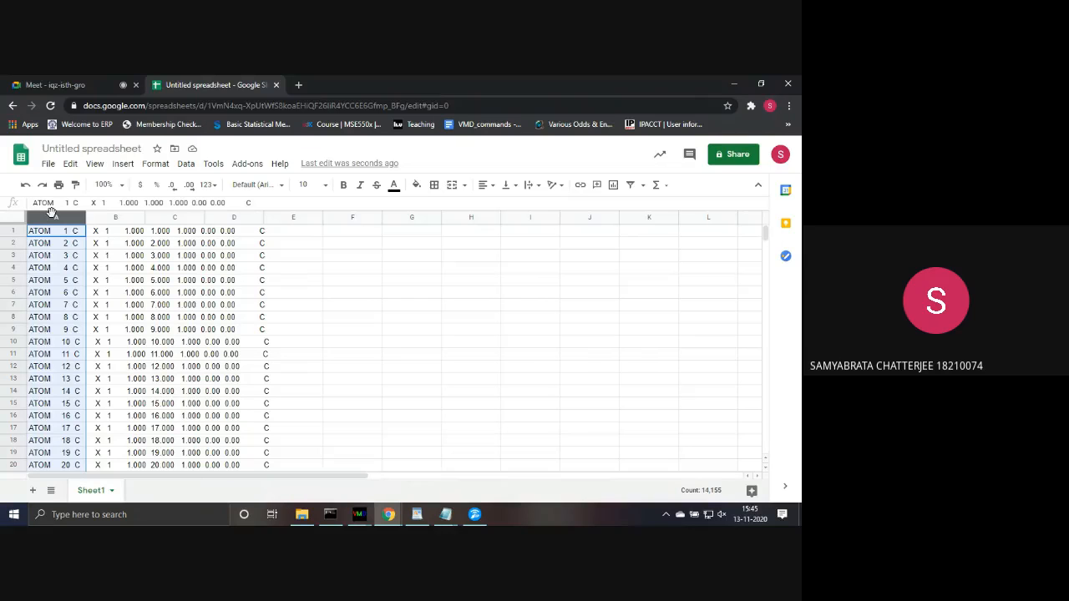
left_click(155, 164)
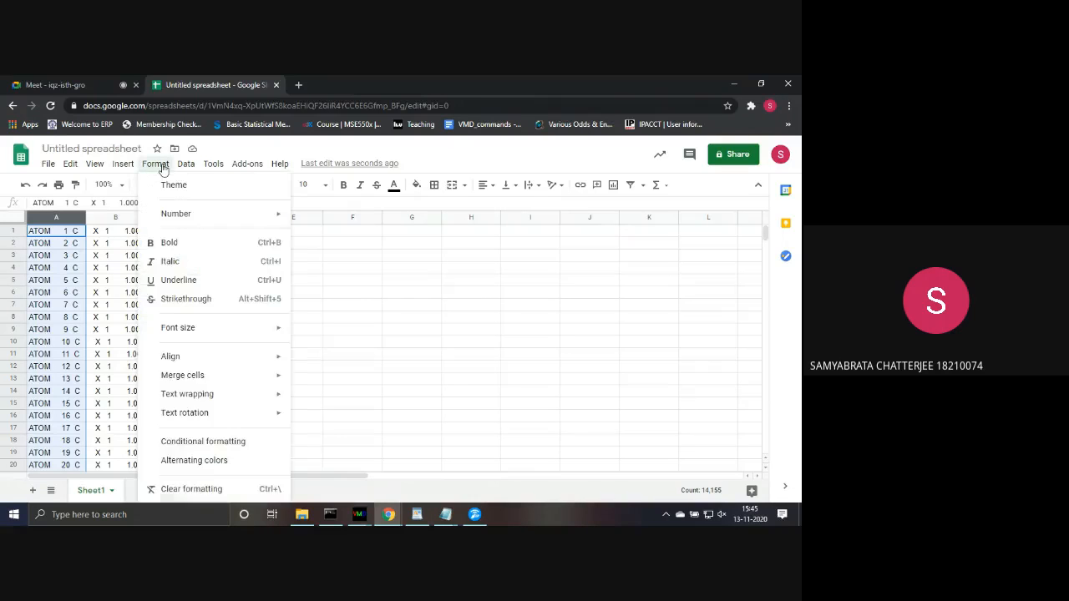
mouse_move(183, 167)
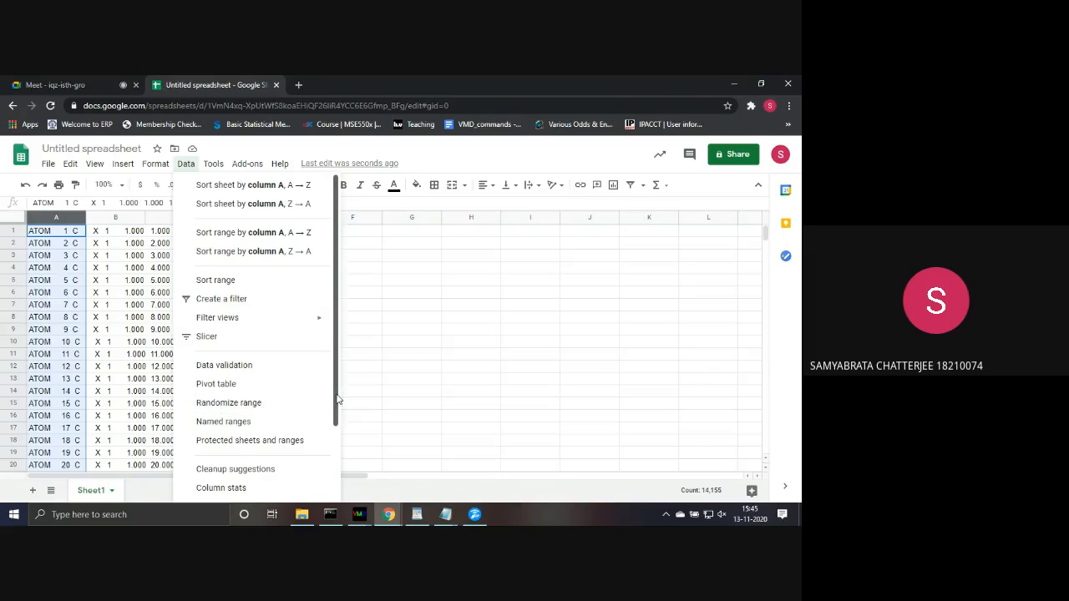
left_click_drag(338, 399, 332, 461)
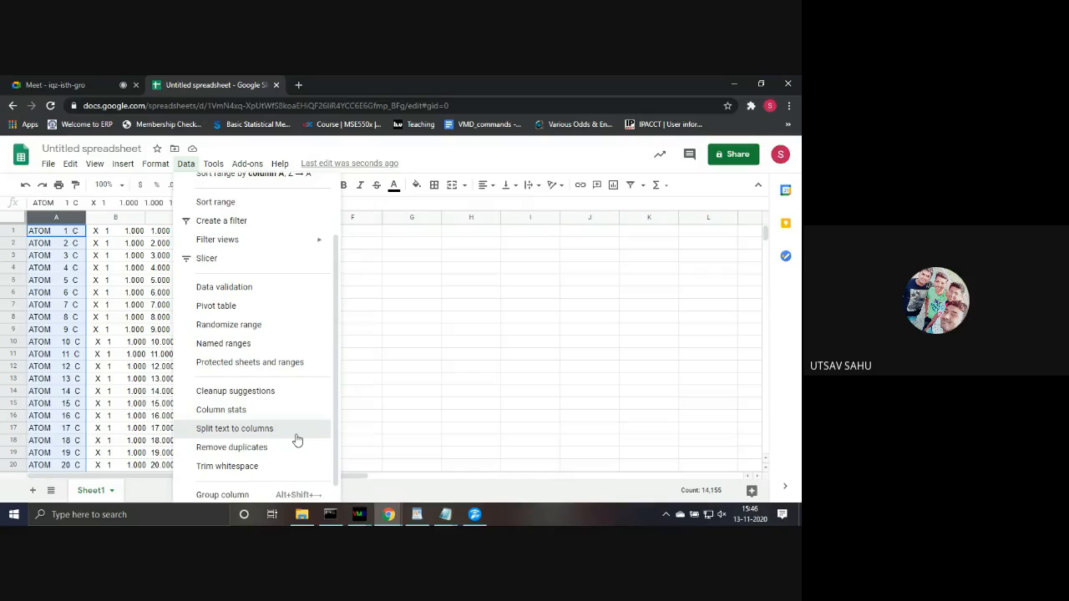
left_click(297, 439)
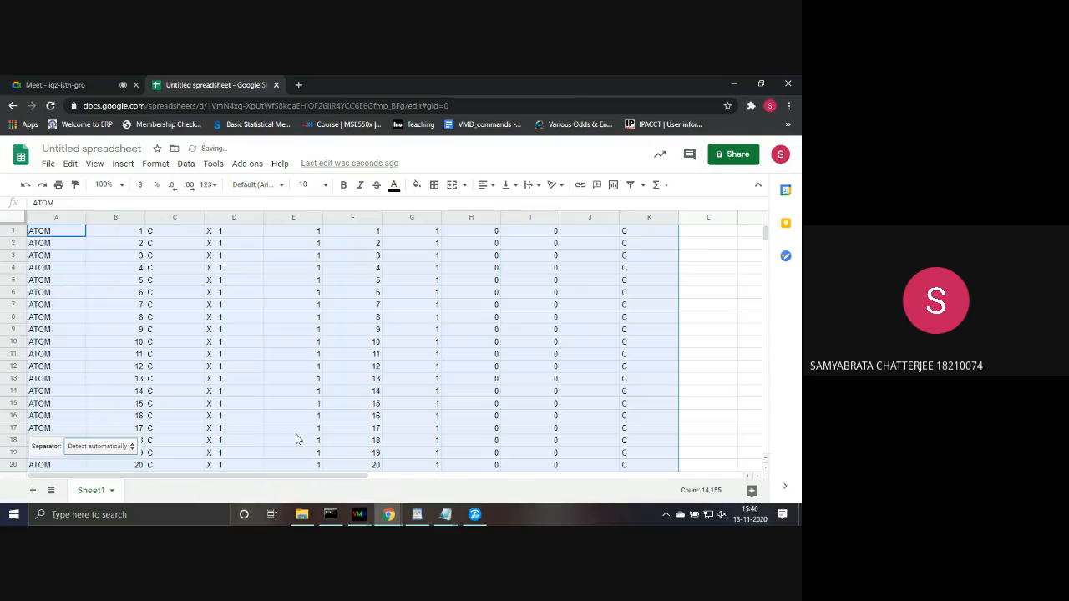
left_click(109, 449)
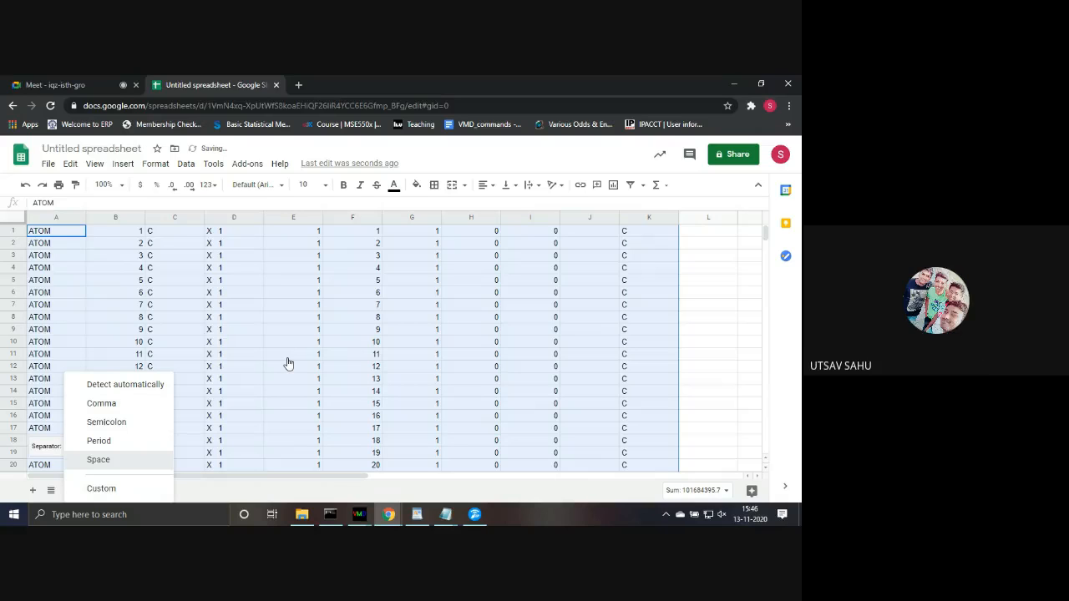
left_click(137, 460)
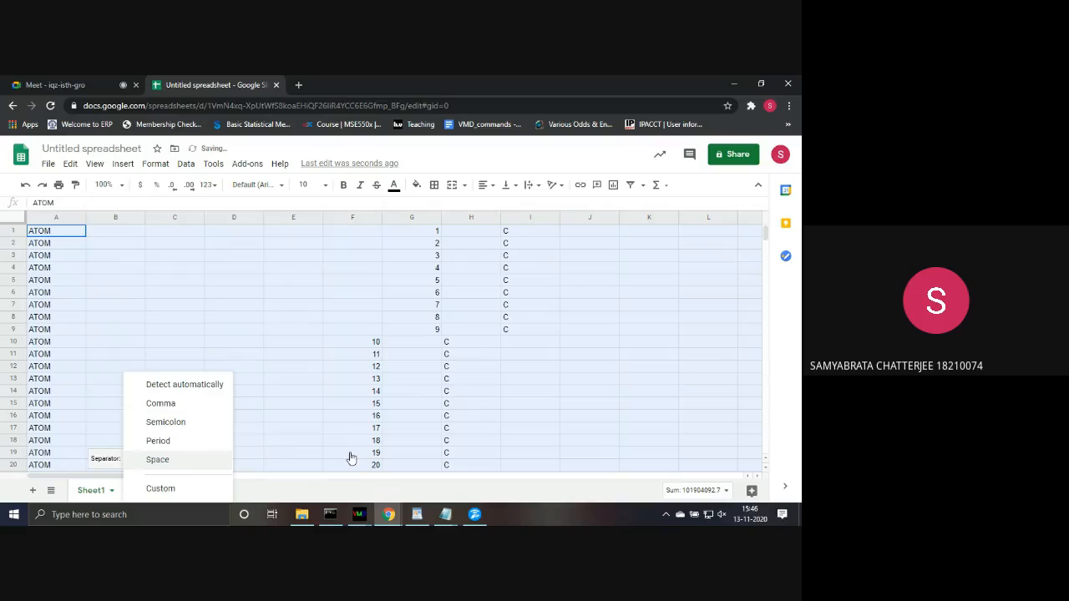
- Open a new browser tab, close the spreadsheet's tab, and bring up the list of Google apps to reach Sheets again
left_click(298, 84)
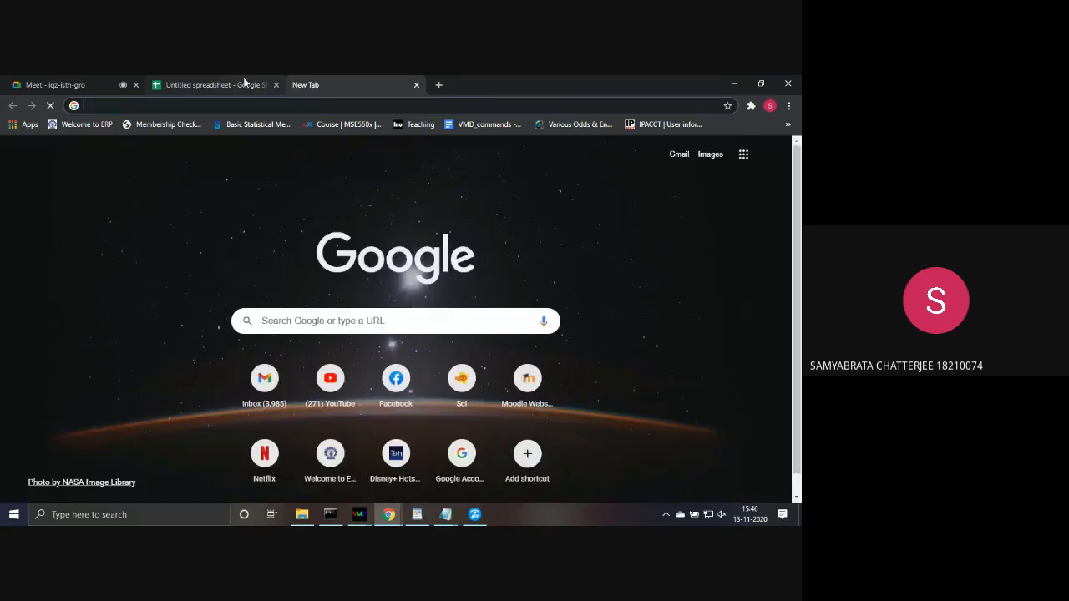
left_click(243, 80)
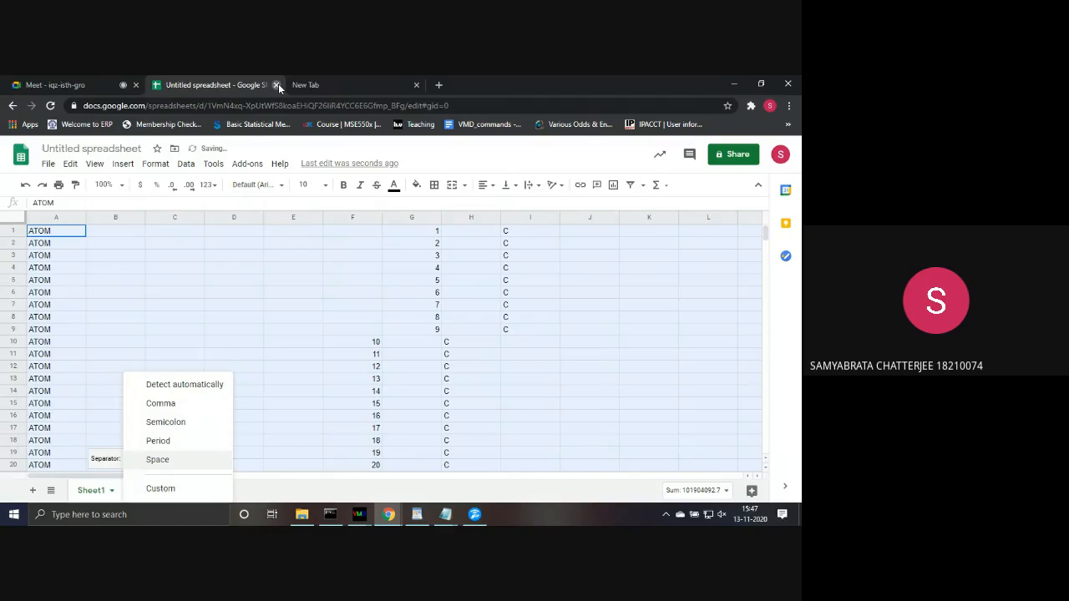
left_click(276, 85)
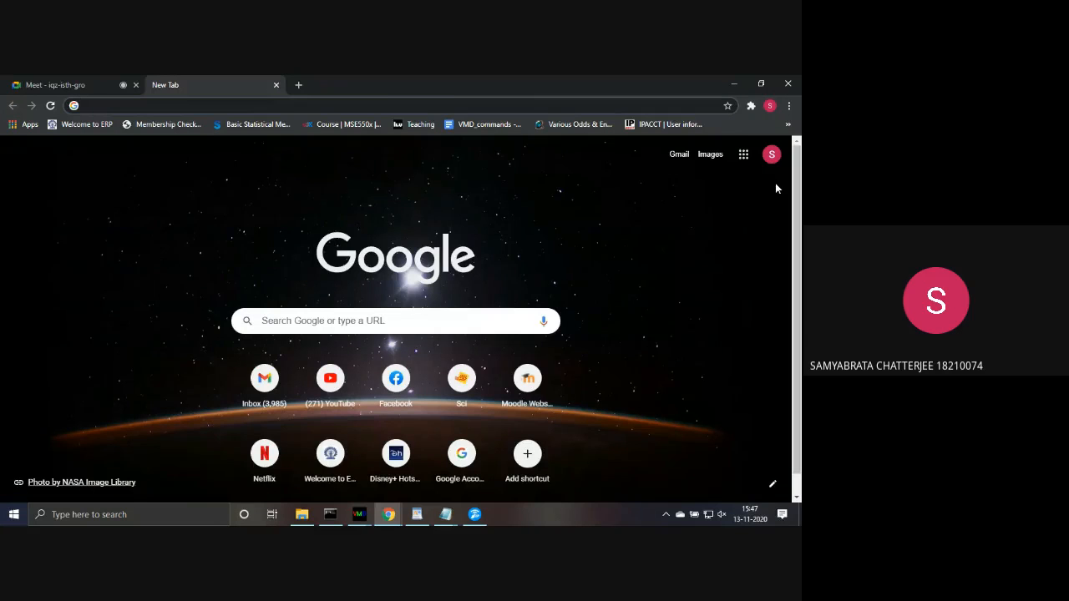
left_click(743, 154)
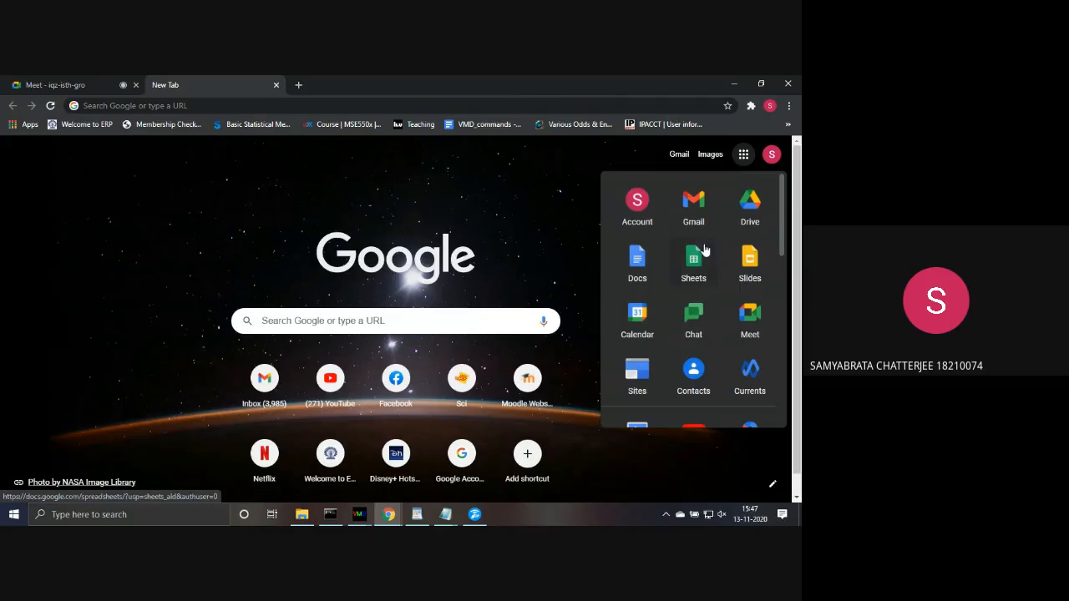
- Create a blank spreadsheet in Google Sheets and close the Command Prompt window
left_click(688, 272)
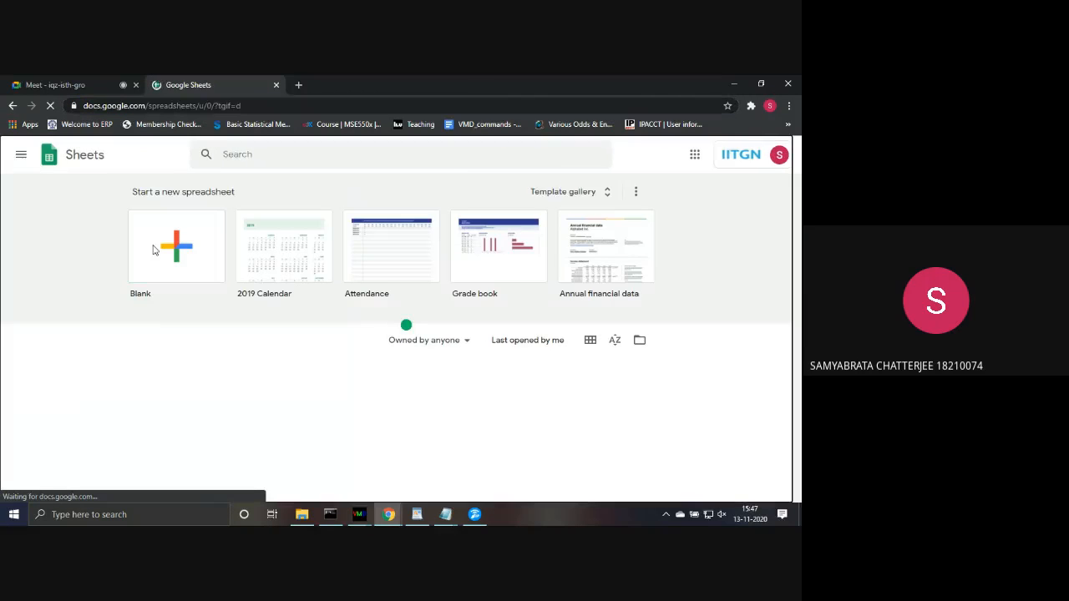
left_click(152, 250)
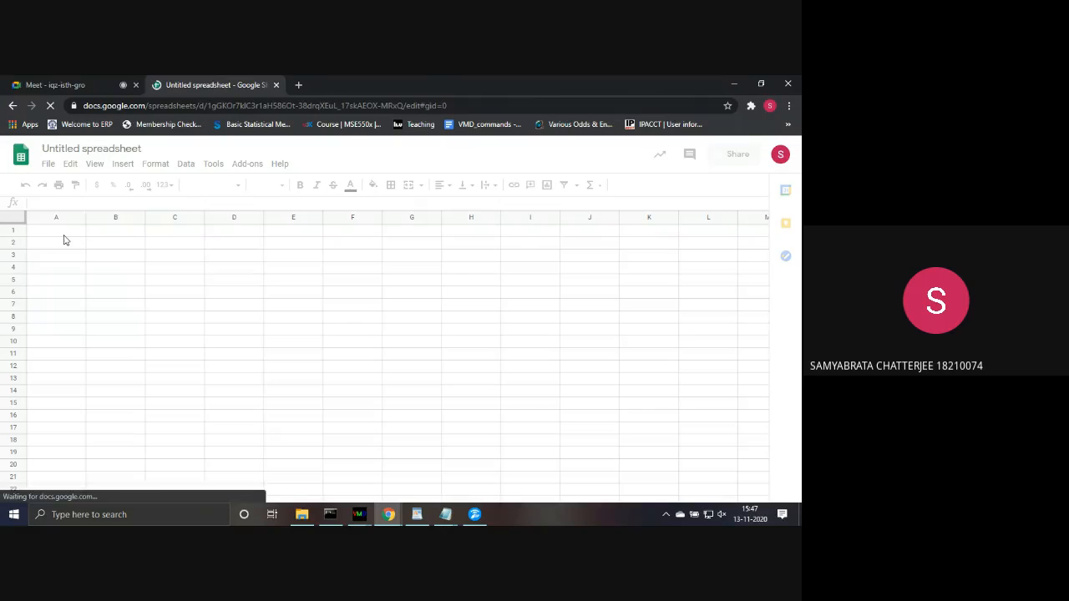
mouse_move(327, 519)
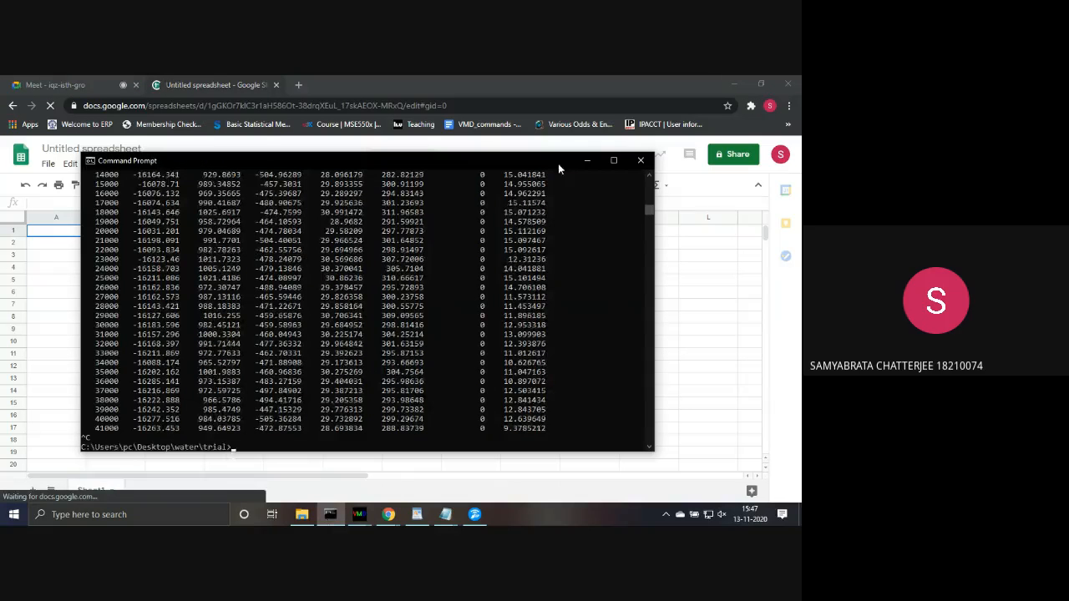
left_click(640, 159)
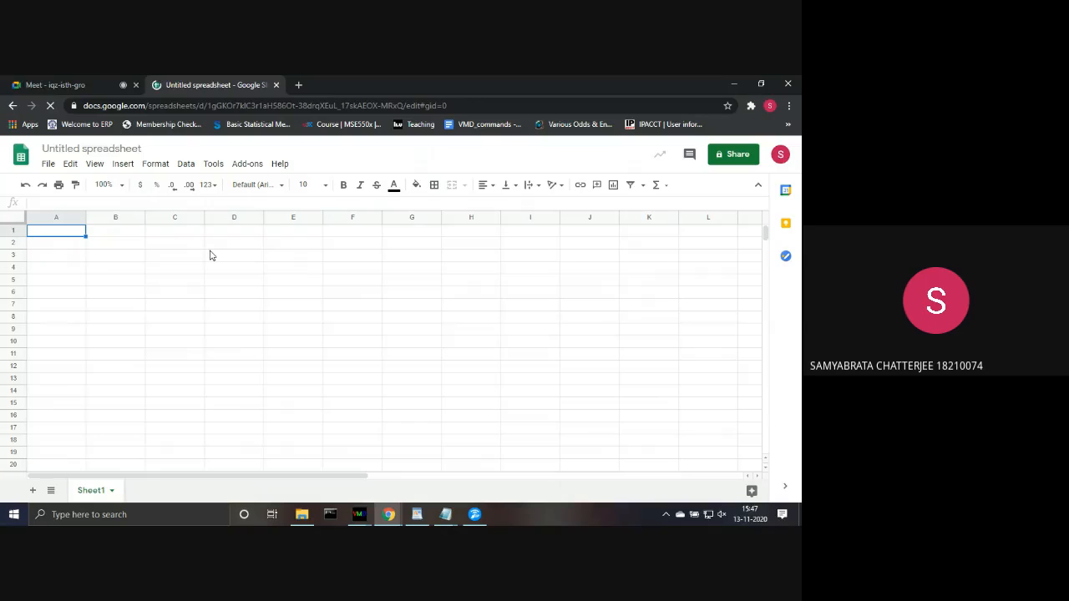
- Paste the copied atom coordinate data starting at cell A1 and delete the CRYST1 header row
key("ctrl+v")
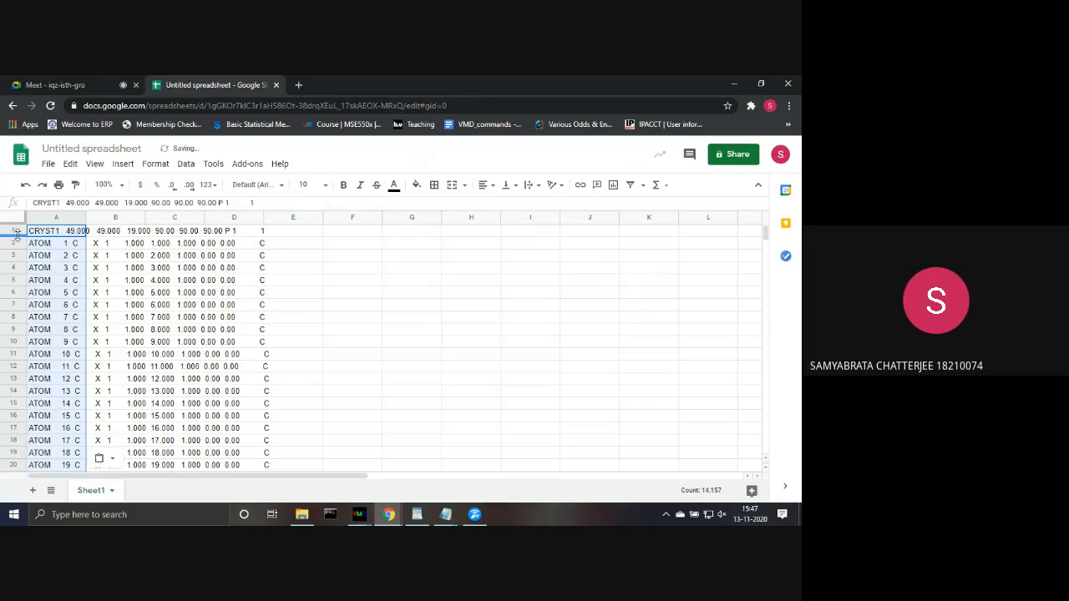
left_click(14, 230)
right_click(14, 231)
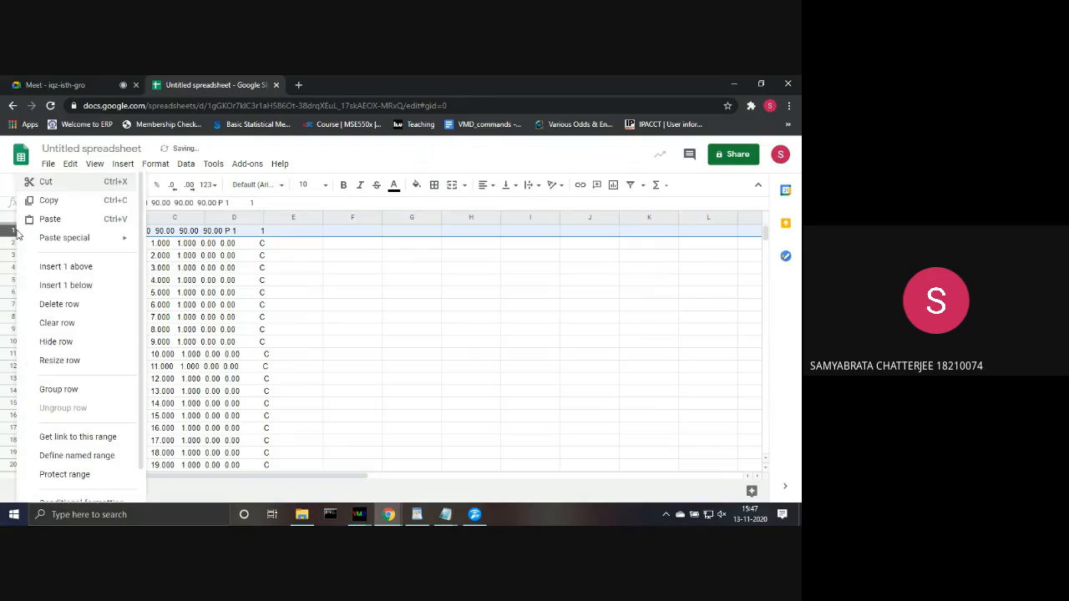
left_click(57, 308)
- Split the atom data in column A into separate columns with the separator detected automatically
left_click(57, 217)
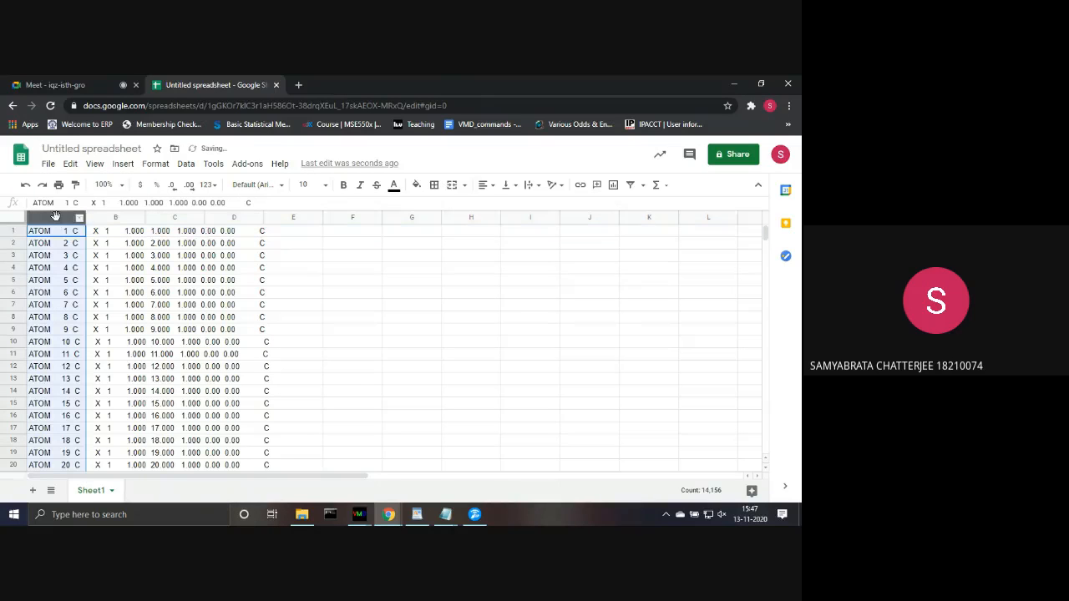
left_click(125, 163)
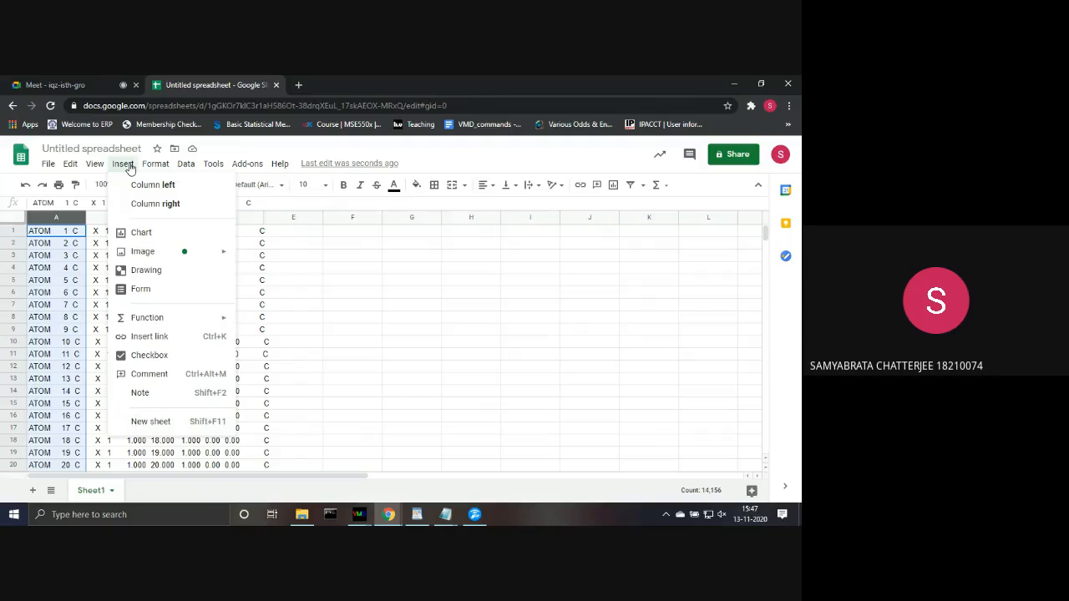
mouse_move(186, 163)
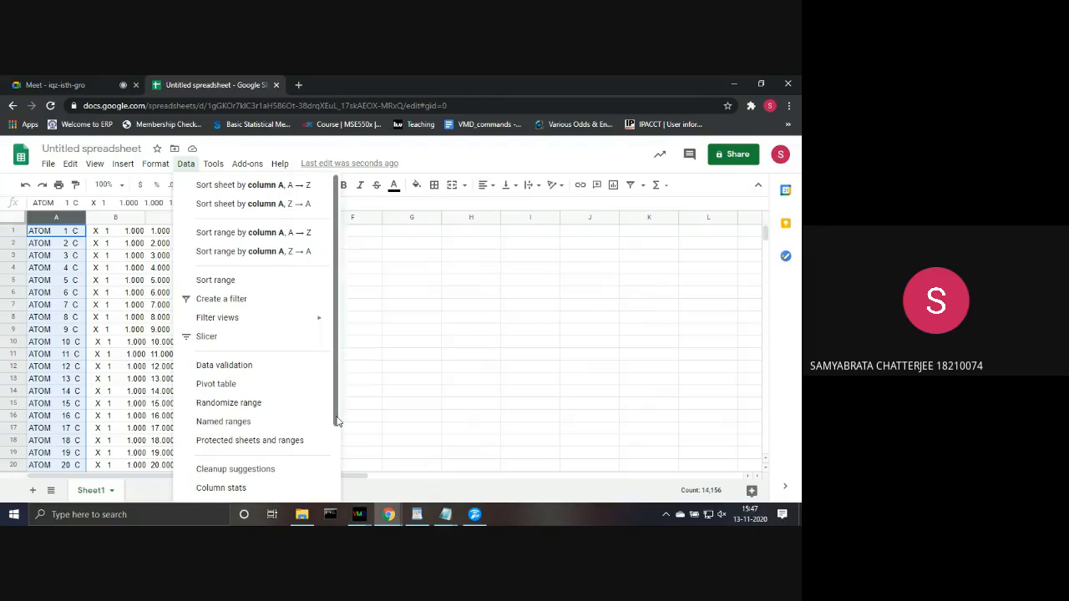
left_click_drag(337, 417, 339, 465)
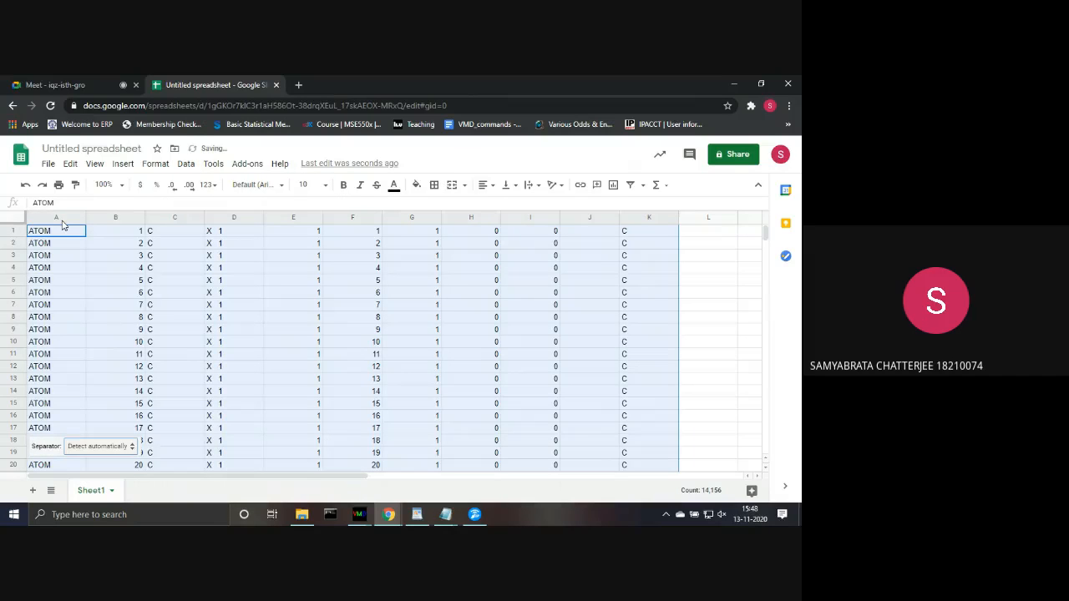
- Delete columns A to D, which hold the ATOM label, index, element and residue data
left_click(61, 220)
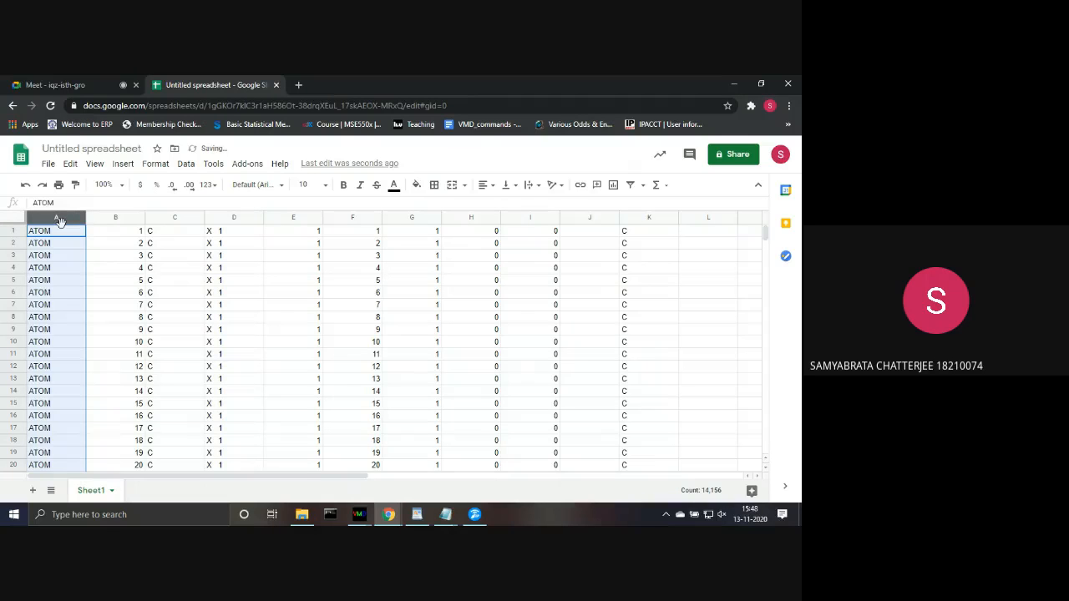
key("shift+Right")
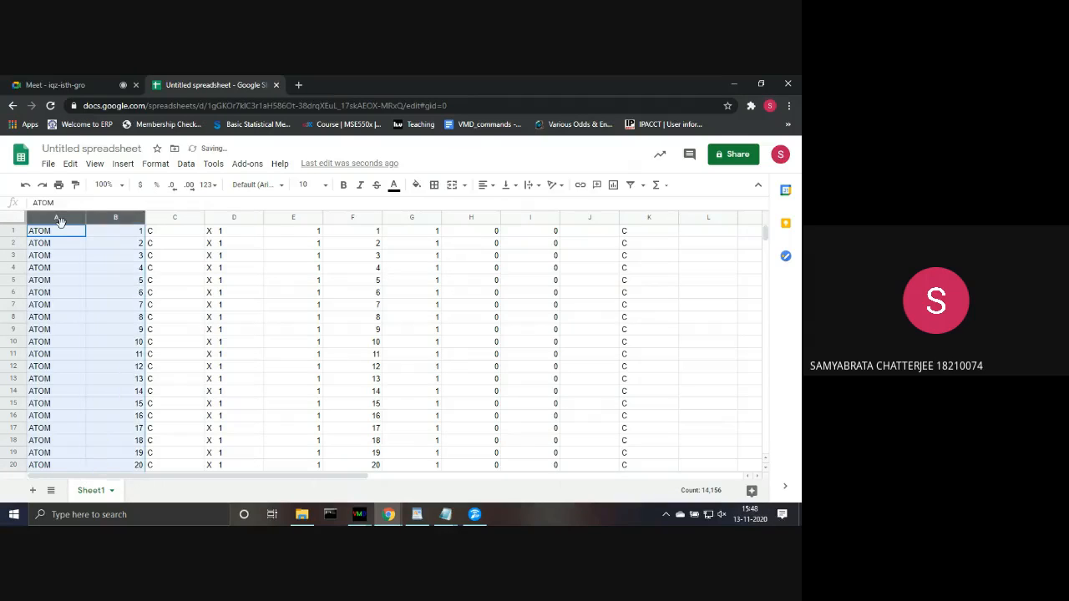
key("shift+Right")
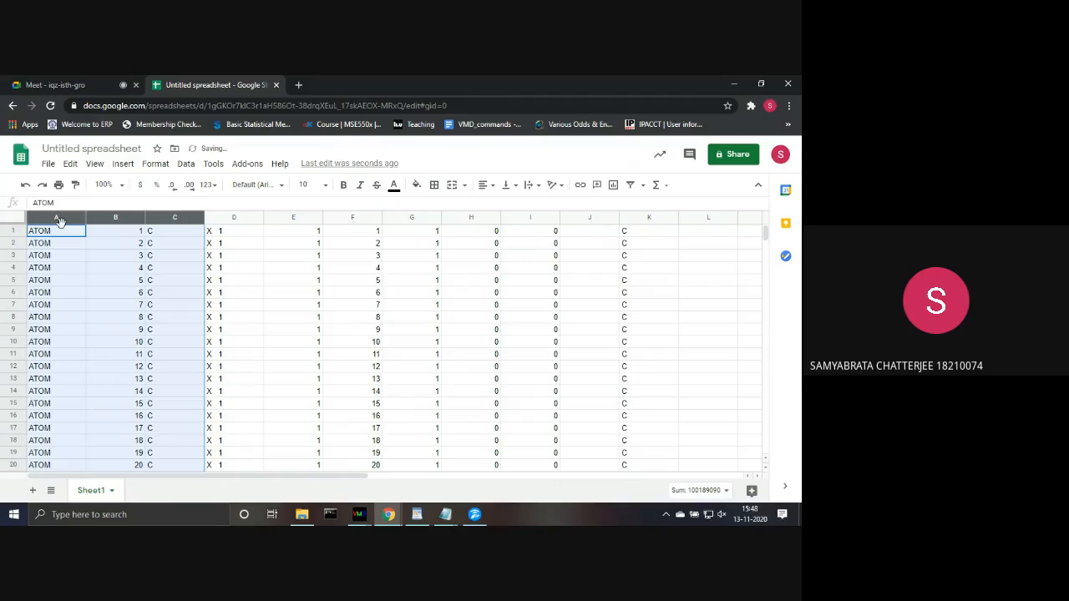
key("shift+Right")
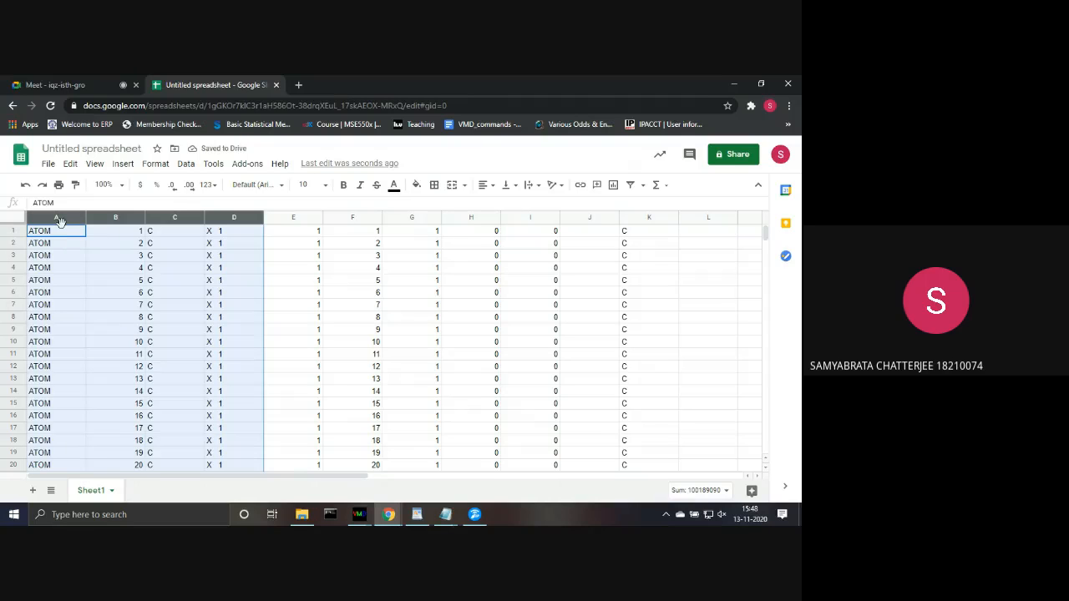
right_click(60, 221)
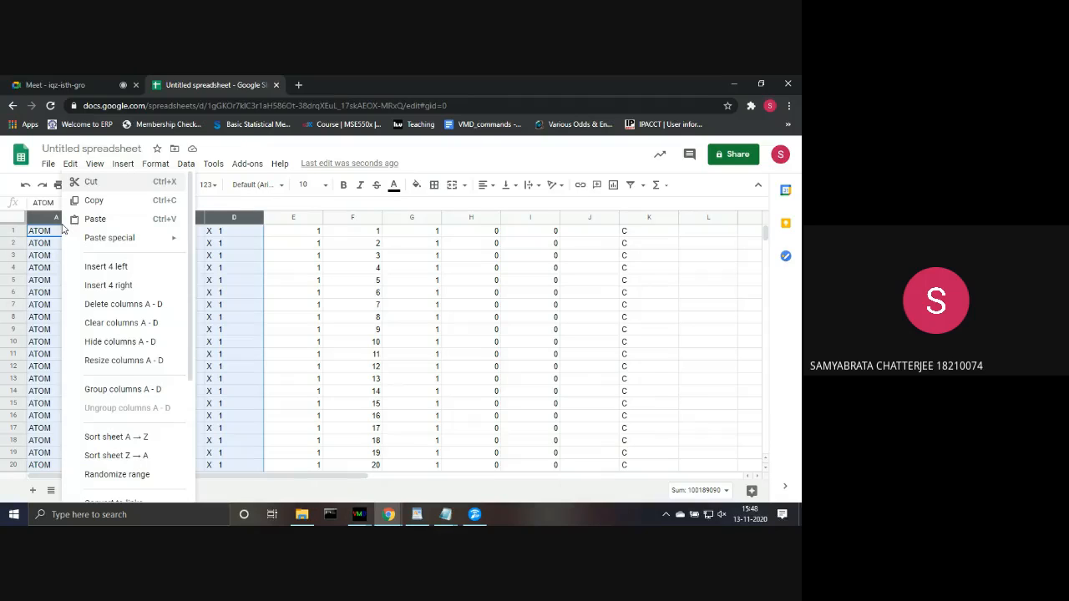
left_click(110, 309)
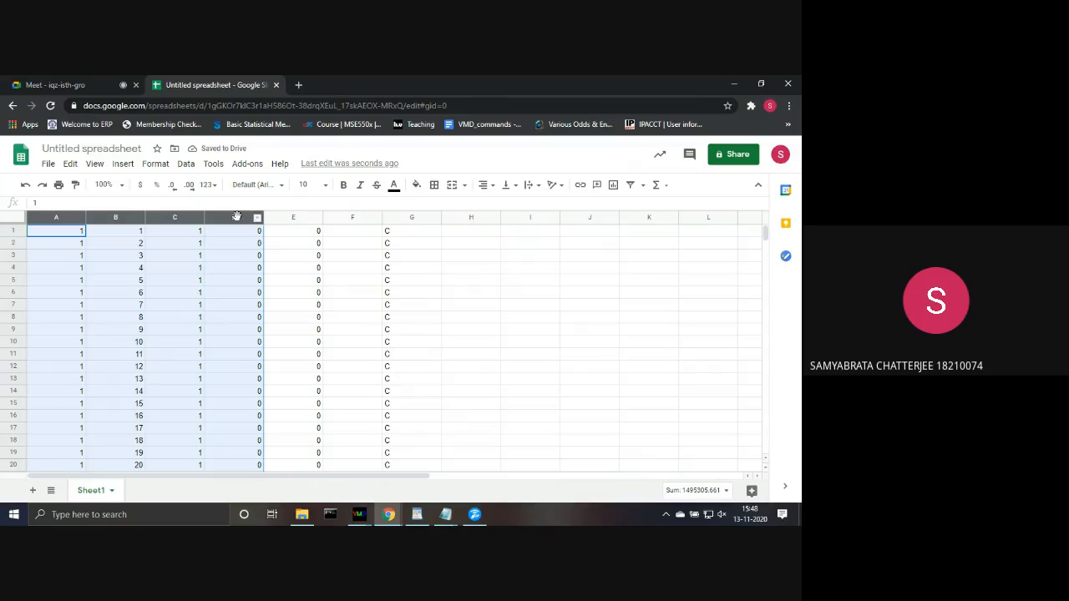
- Delete columns D and E, the two columns of zeros after the coordinates
left_click(333, 232)
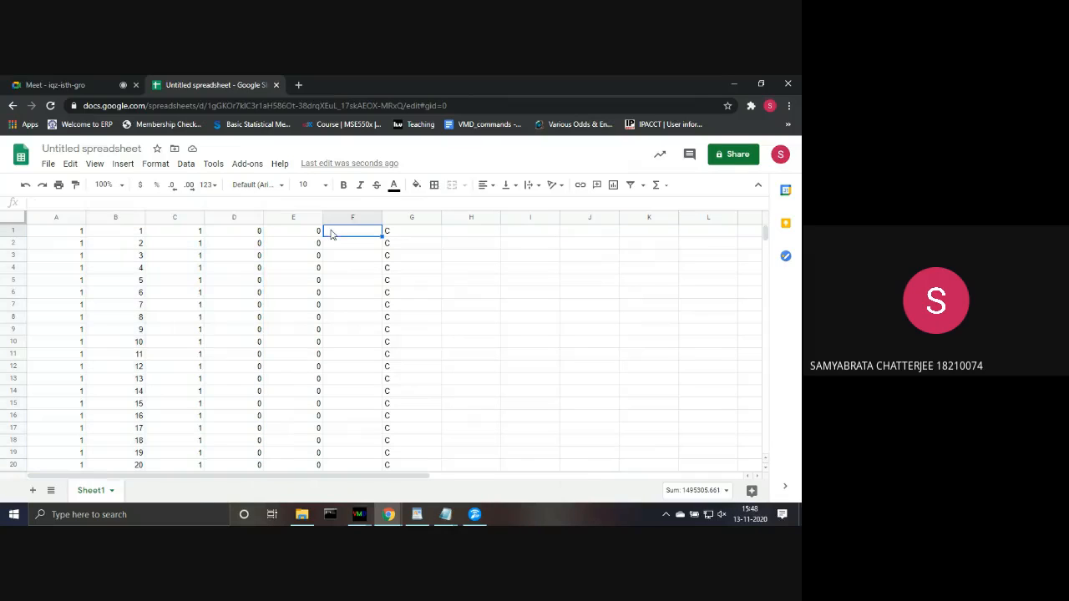
left_click(236, 218)
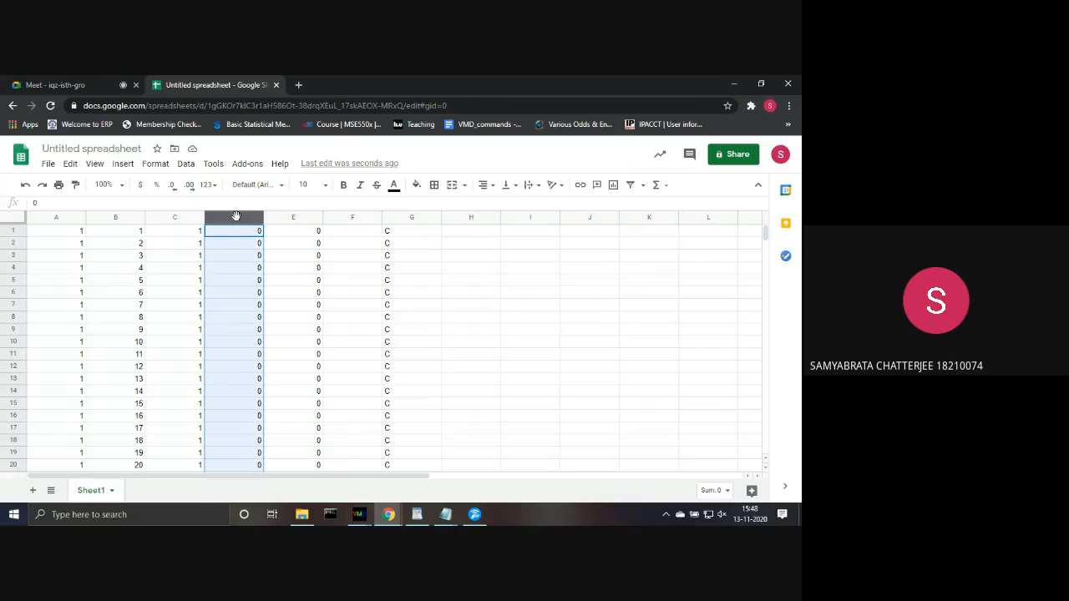
key("shift+Right")
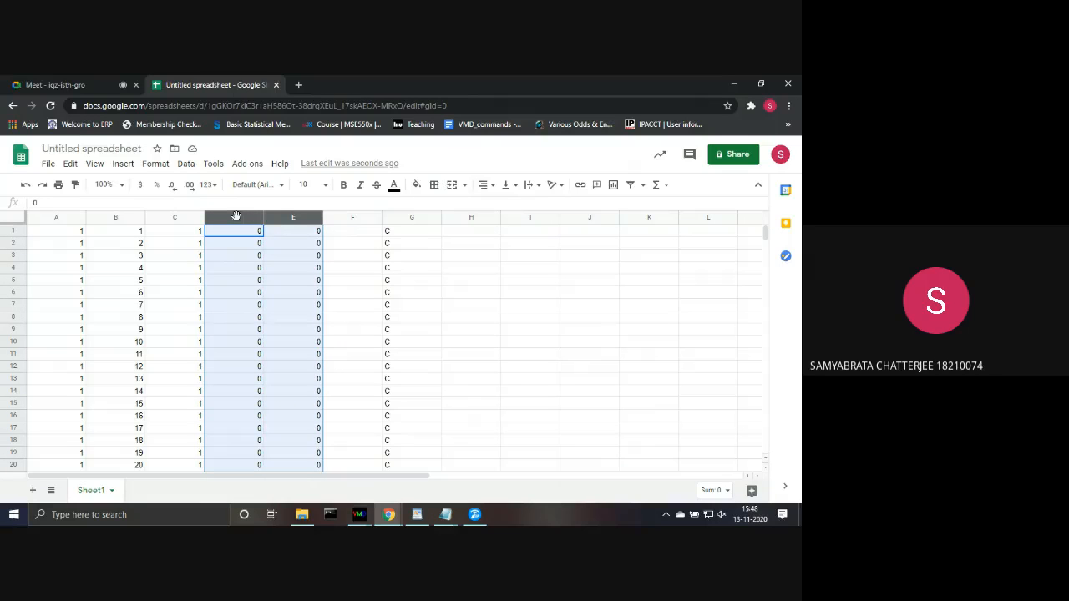
right_click(237, 217)
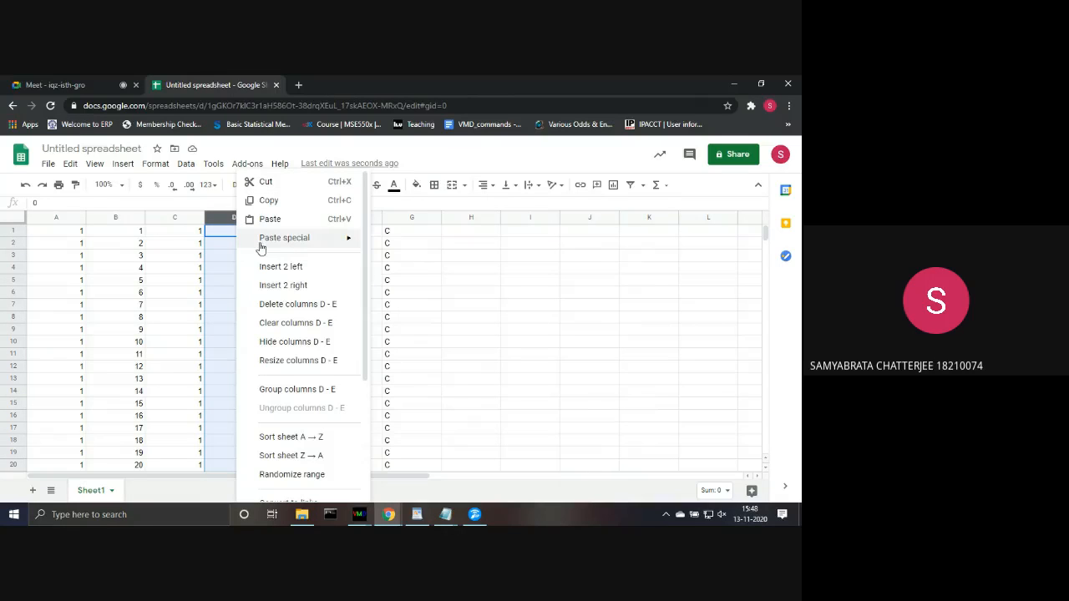
left_click(290, 304)
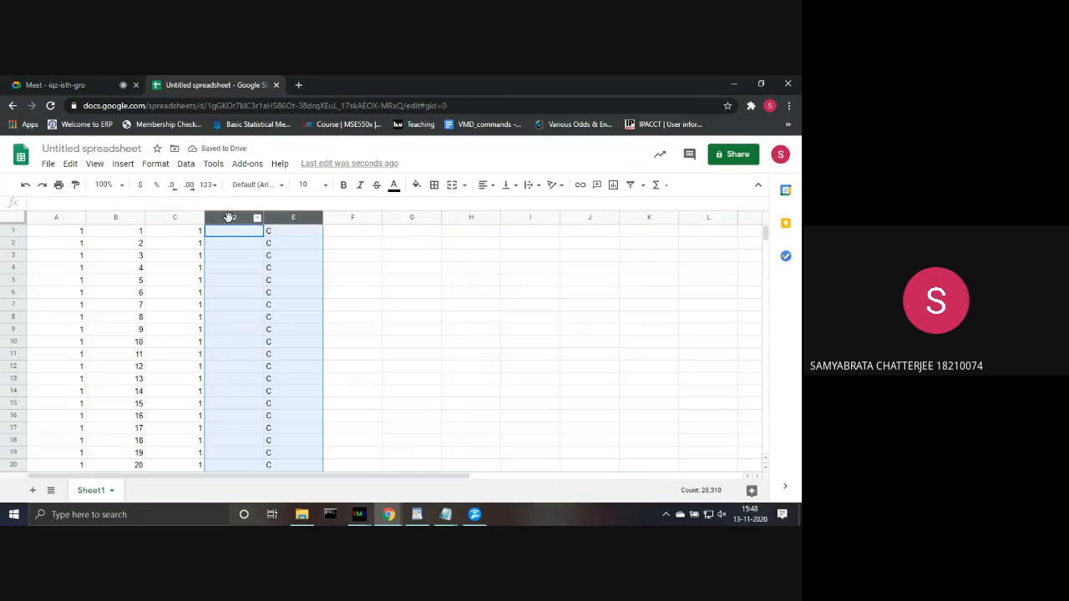
- Delete the empty column D between the coordinates and the element symbols
left_click(346, 268)
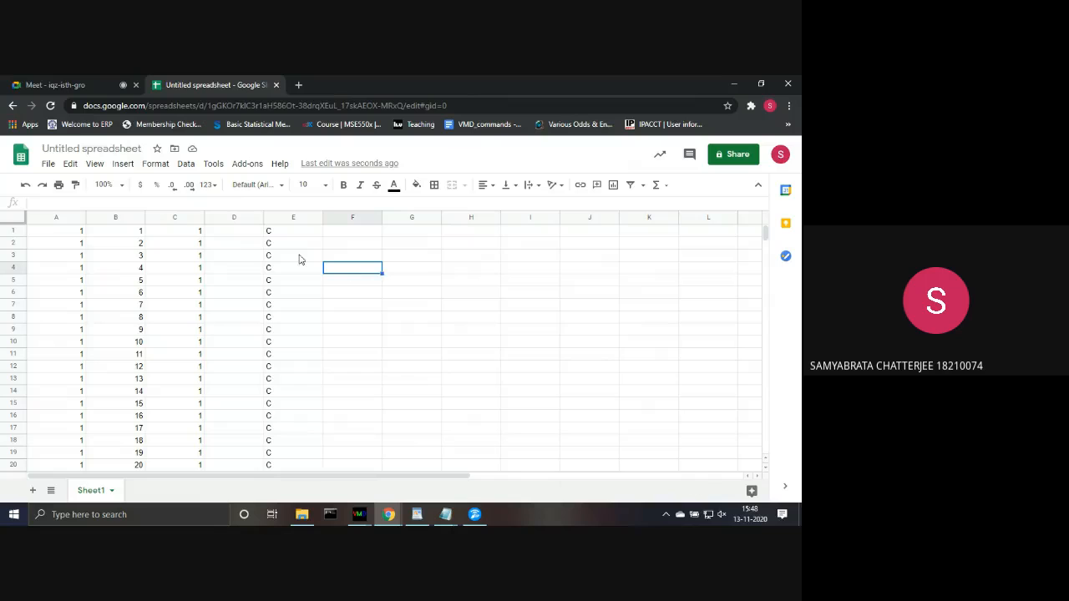
left_click(232, 215)
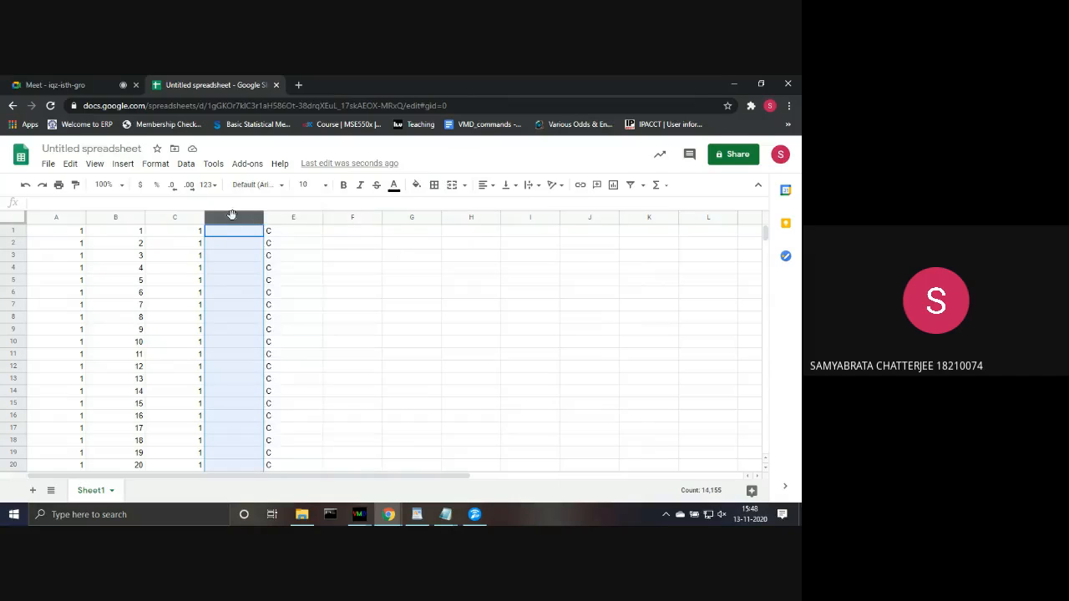
right_click(232, 216)
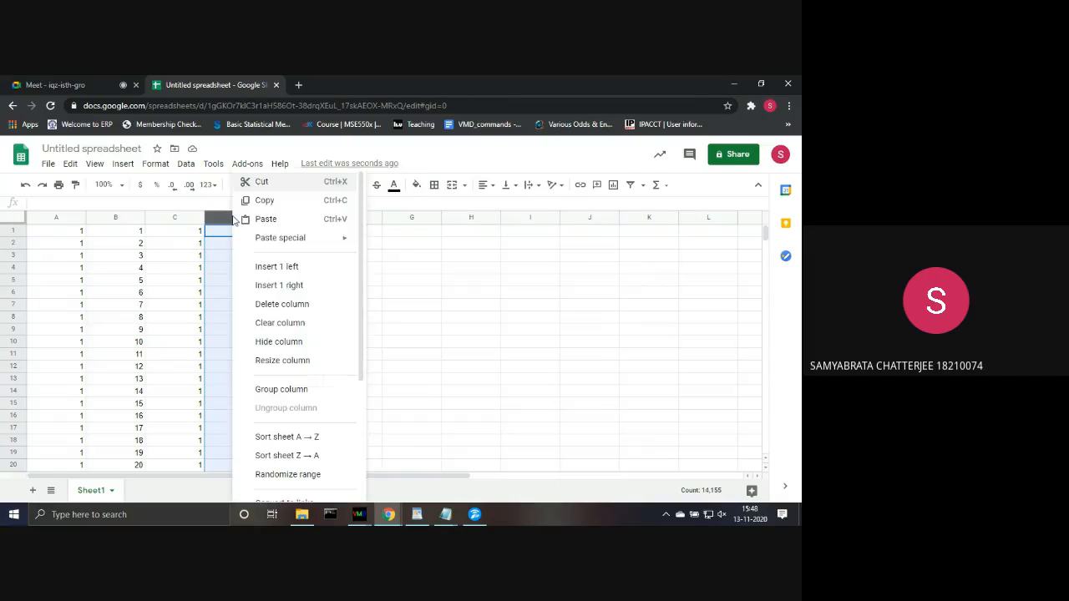
left_click(261, 306)
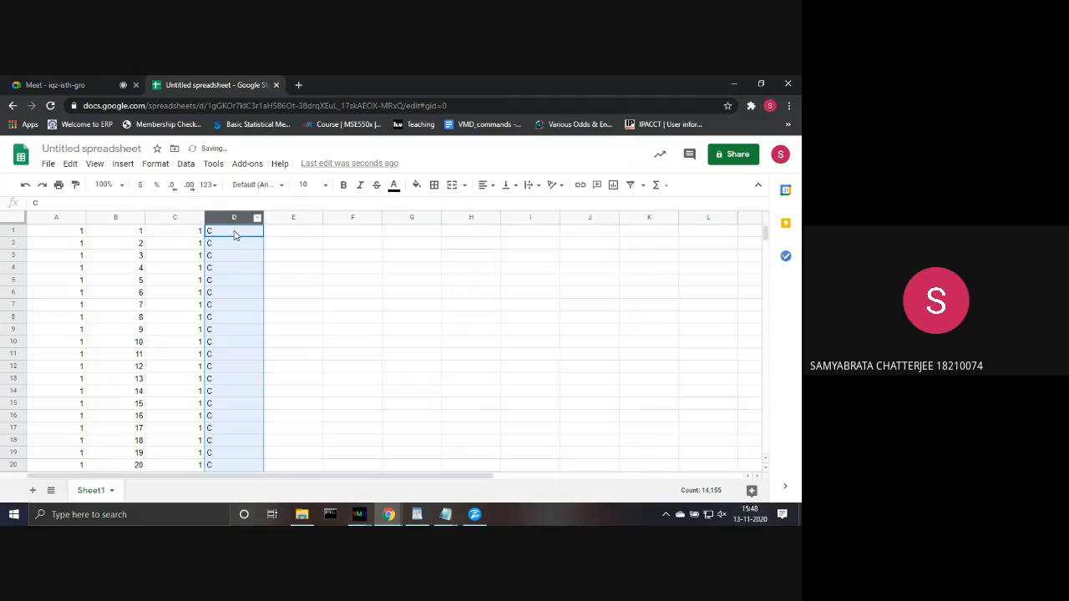
- Insert one blank column before the first coordinate column
left_click(226, 216)
left_click(45, 217)
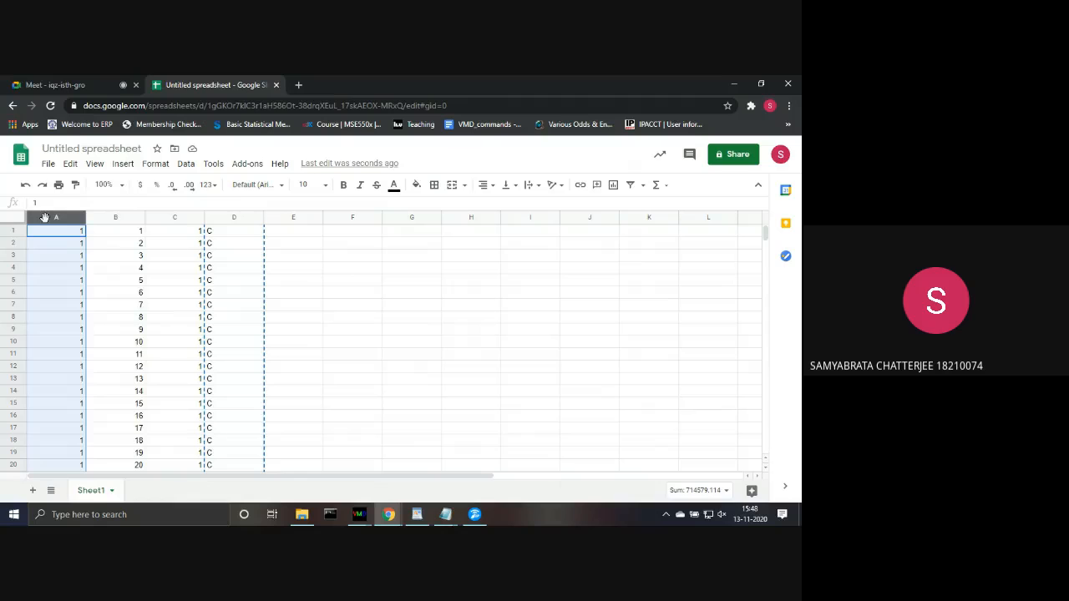
right_click(44, 217)
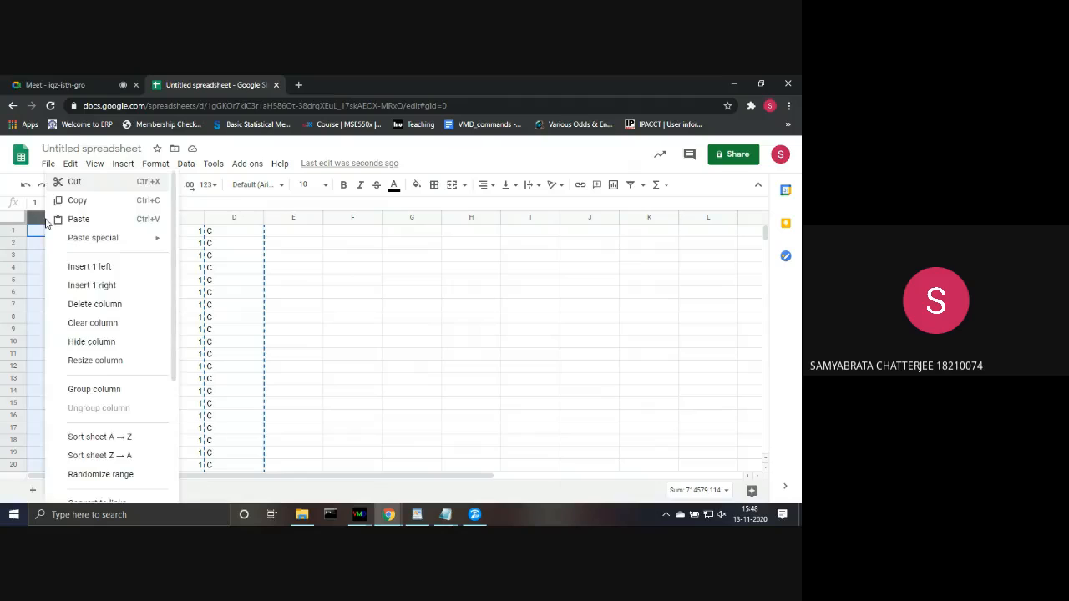
left_click(89, 267)
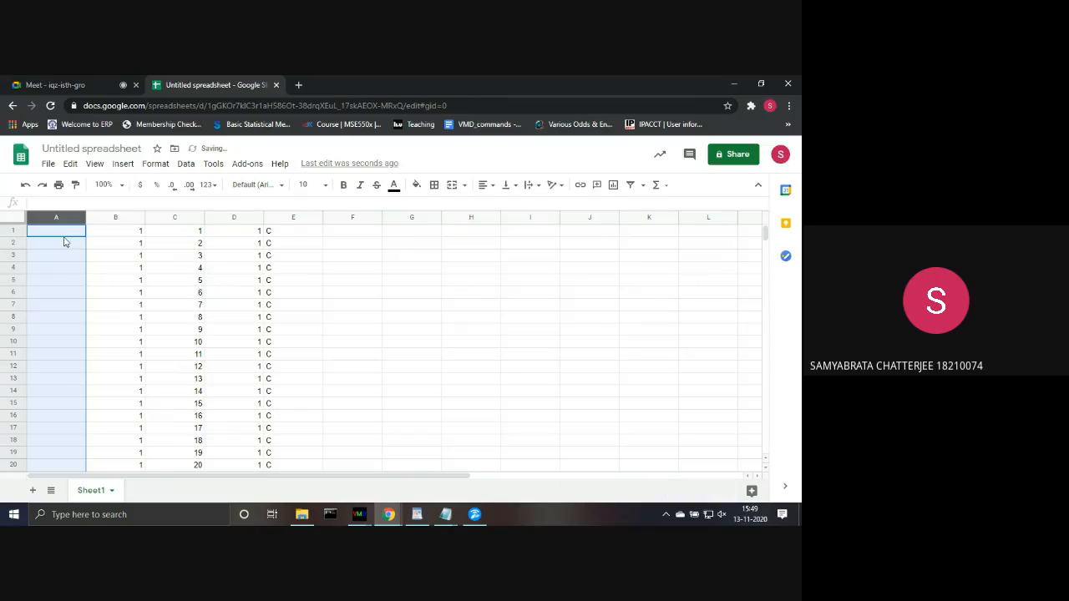
left_click(64, 235)
key("ctrl+c")
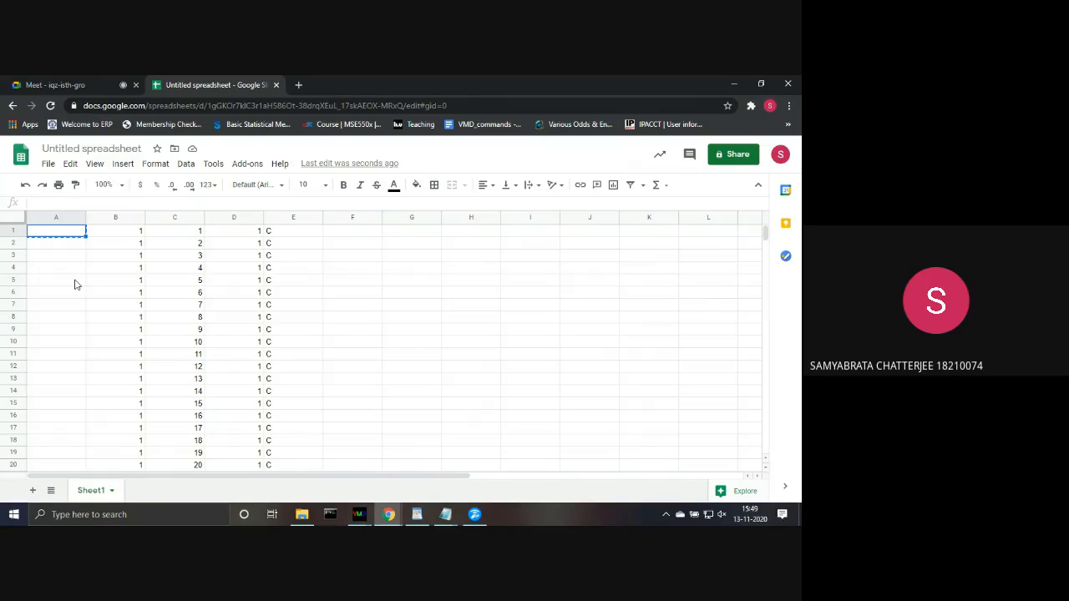
left_click(82, 261)
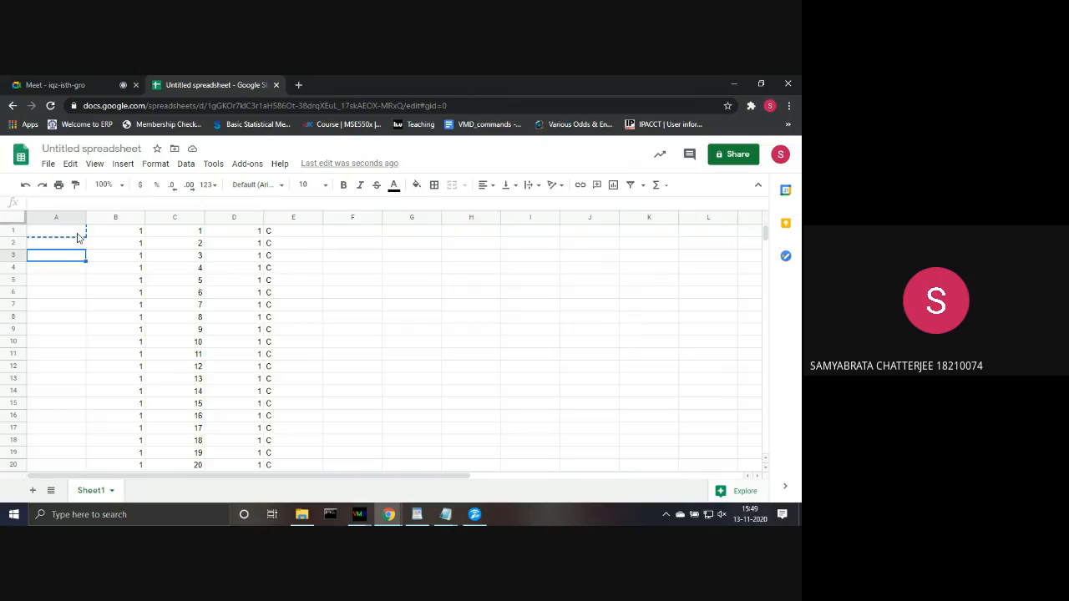
left_click(77, 236)
key("ctrl+v")
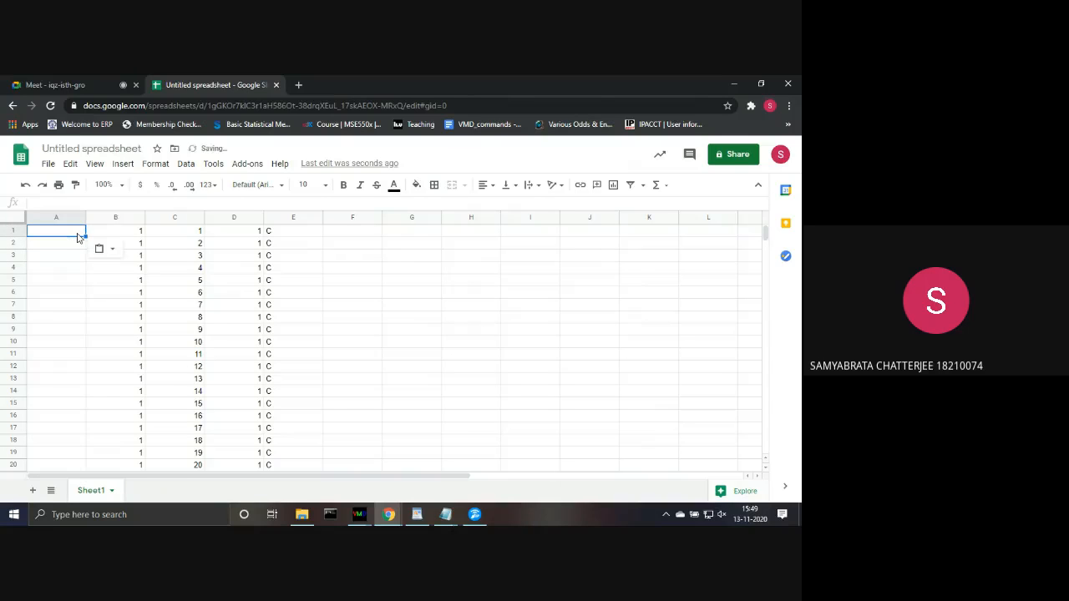
- Copy the element symbols from column E into the blank column A
left_click(281, 217)
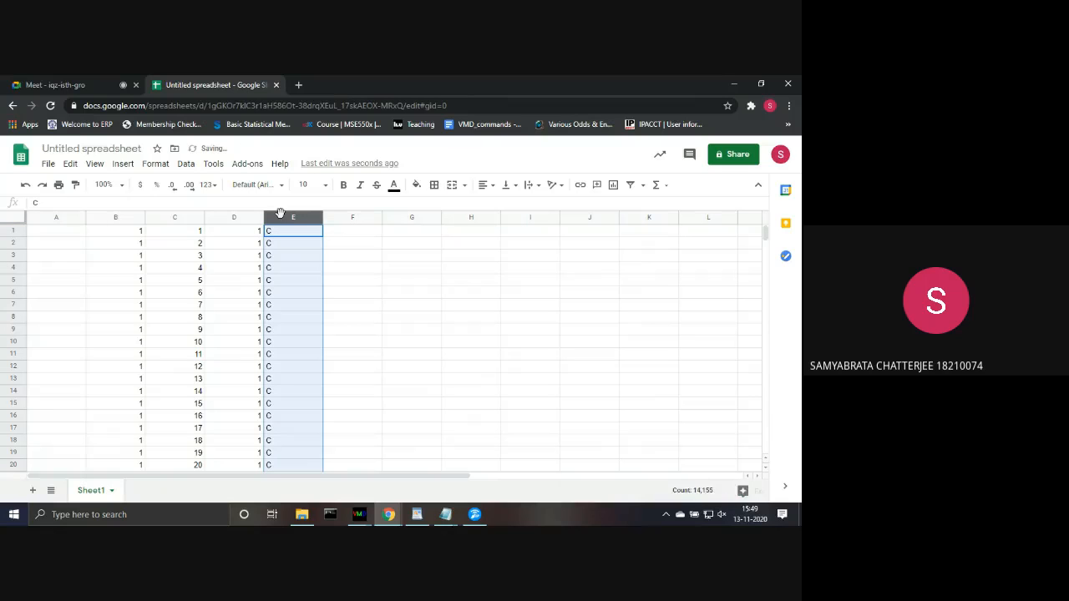
key("ctrl+c")
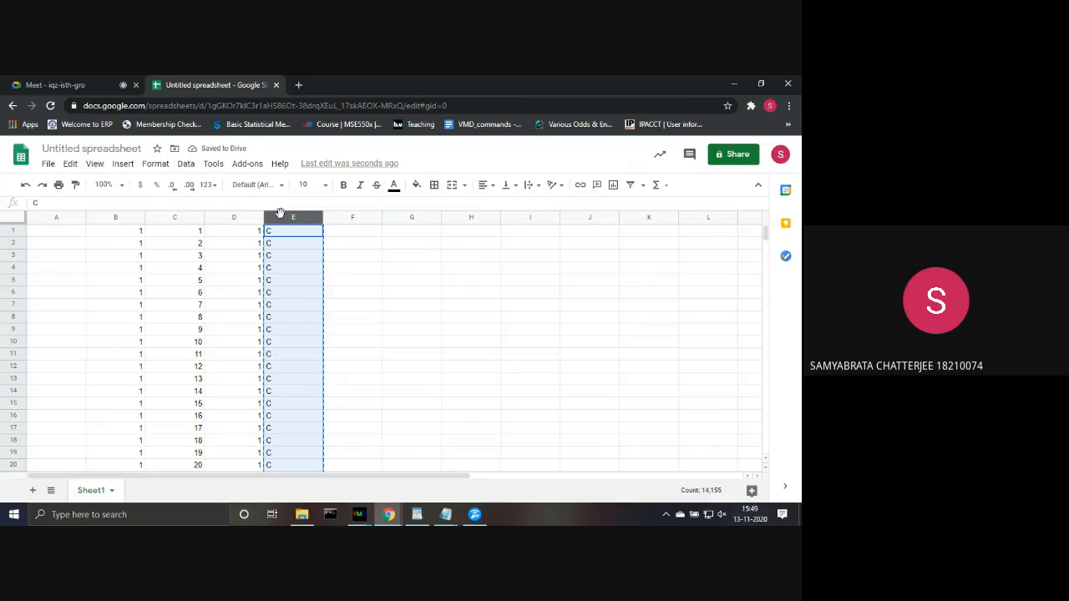
left_click(55, 233)
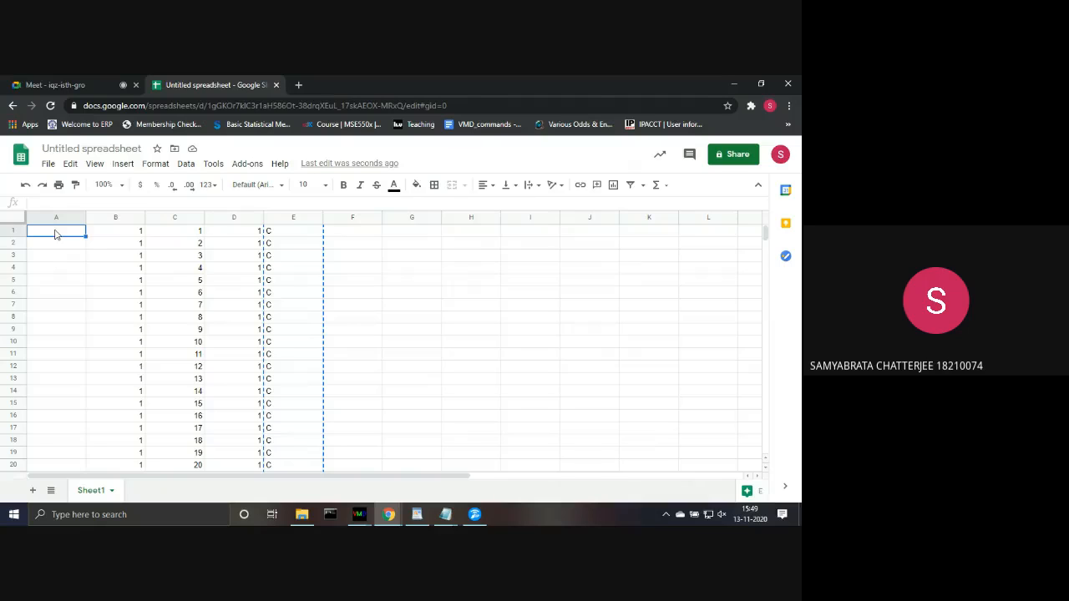
key("ctrl+v")
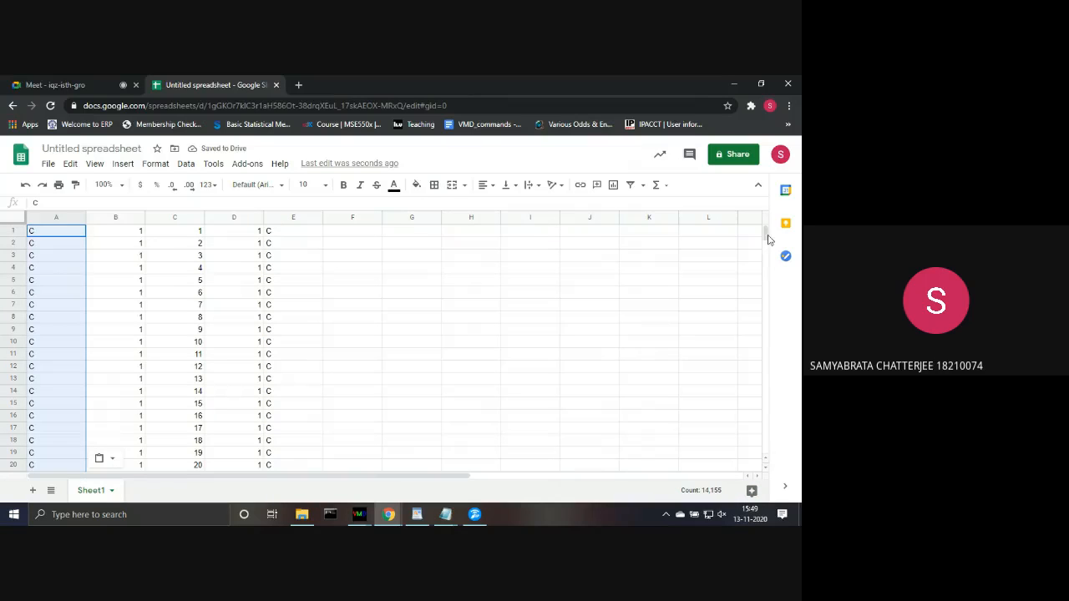
- Delete column E, the duplicate column of element symbols after the coordinates
mouse_move(765, 234)
left_mouse_down()
mouse_move(768, 404)
mouse_move(765, 230)
left_mouse_up()
left_click(270, 217)
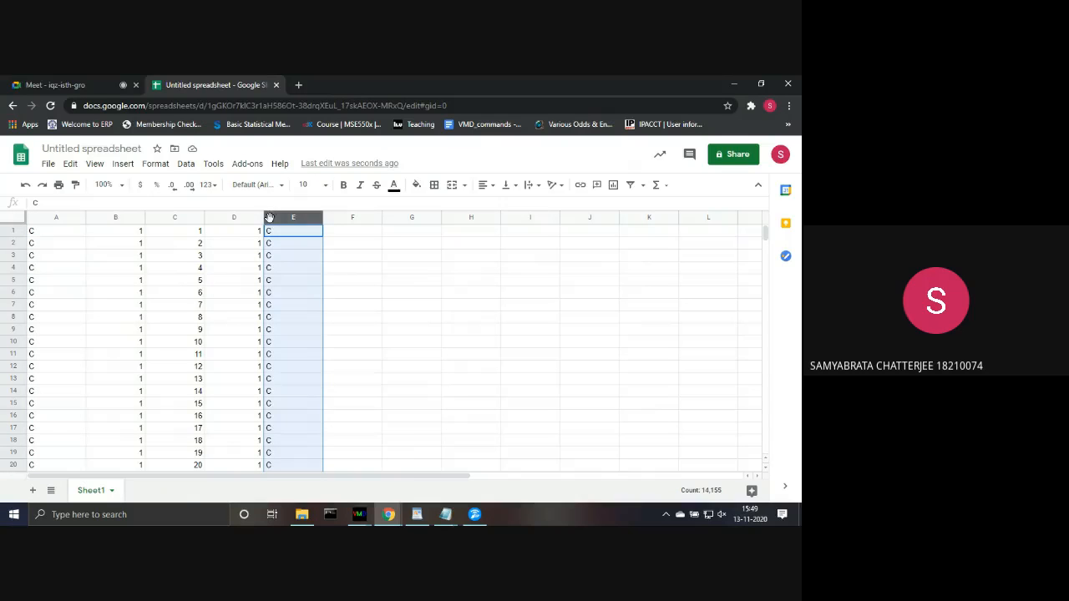
right_click(270, 217)
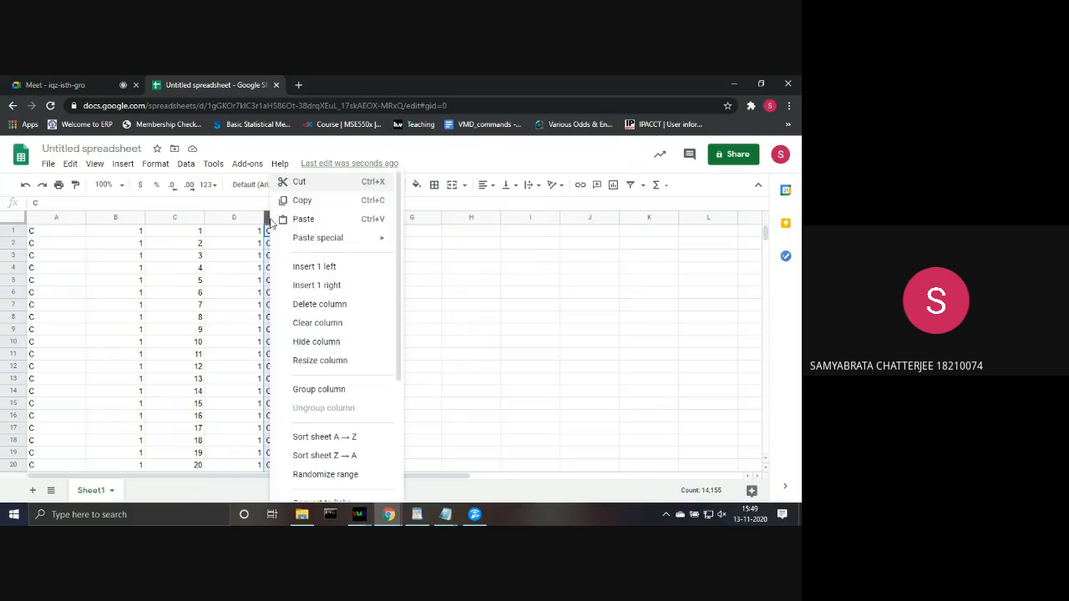
left_click(327, 305)
left_click(209, 296)
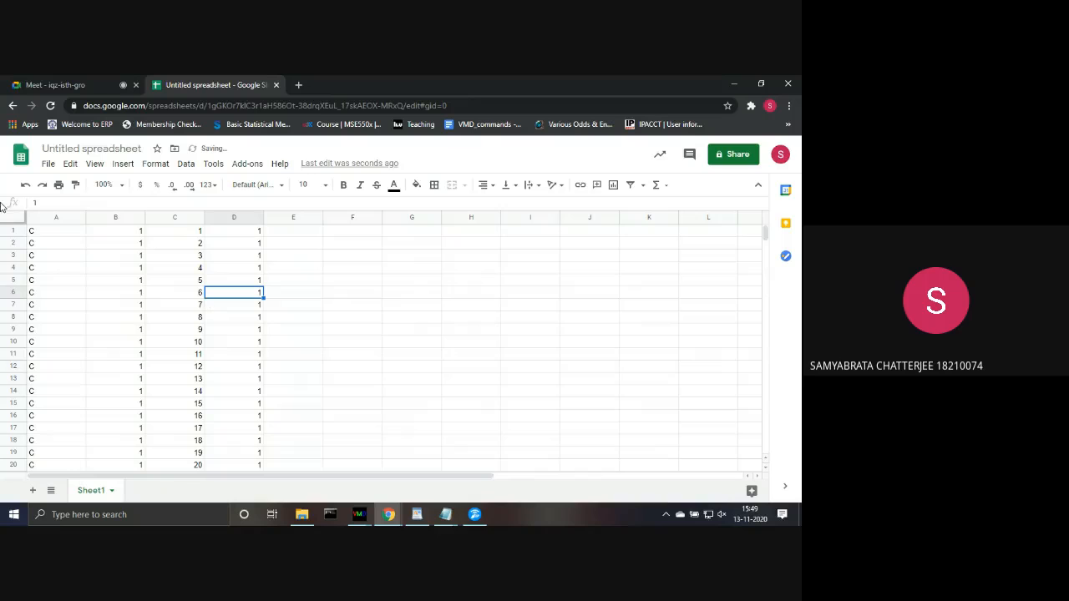
- Copy the whole table of element symbols and coordinates from the sheet into a new WordPad document
left_click(50, 237)
key("ctrl+a")
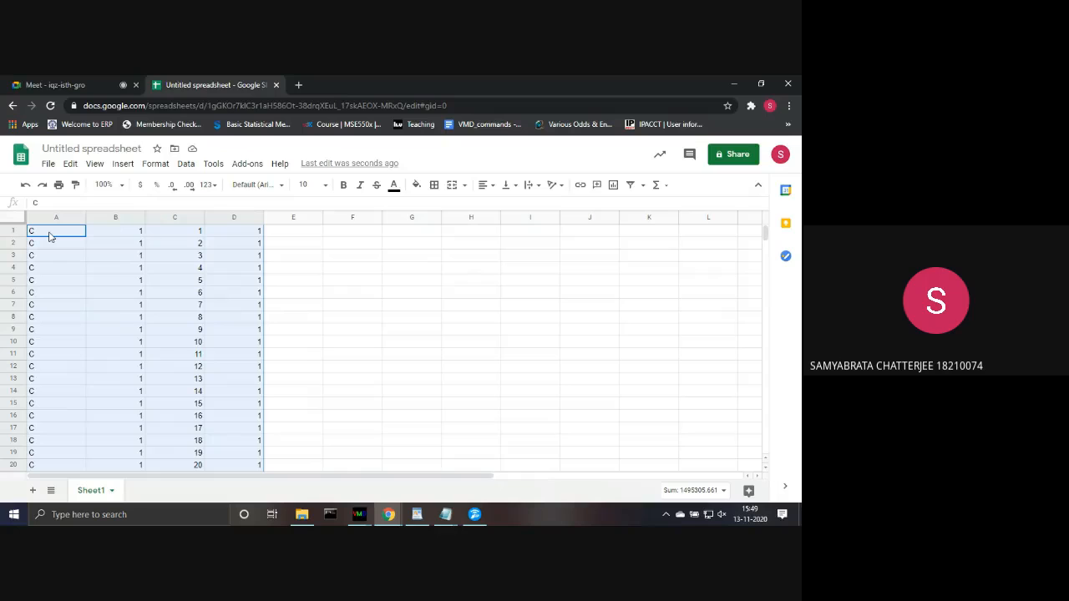
key("ctrl+c")
left_click(90, 515)
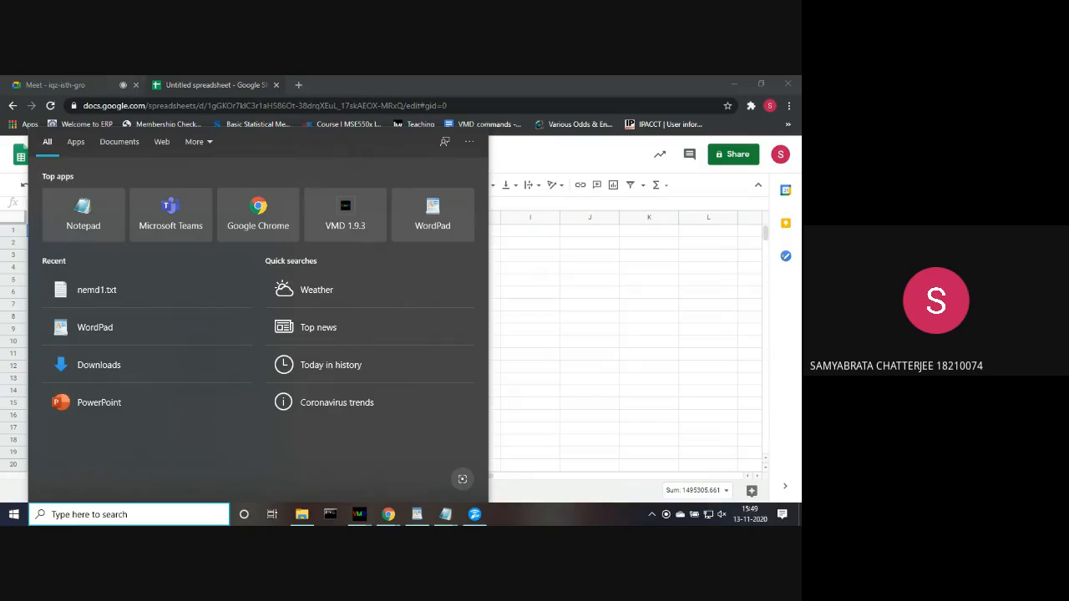
left_click(83, 327)
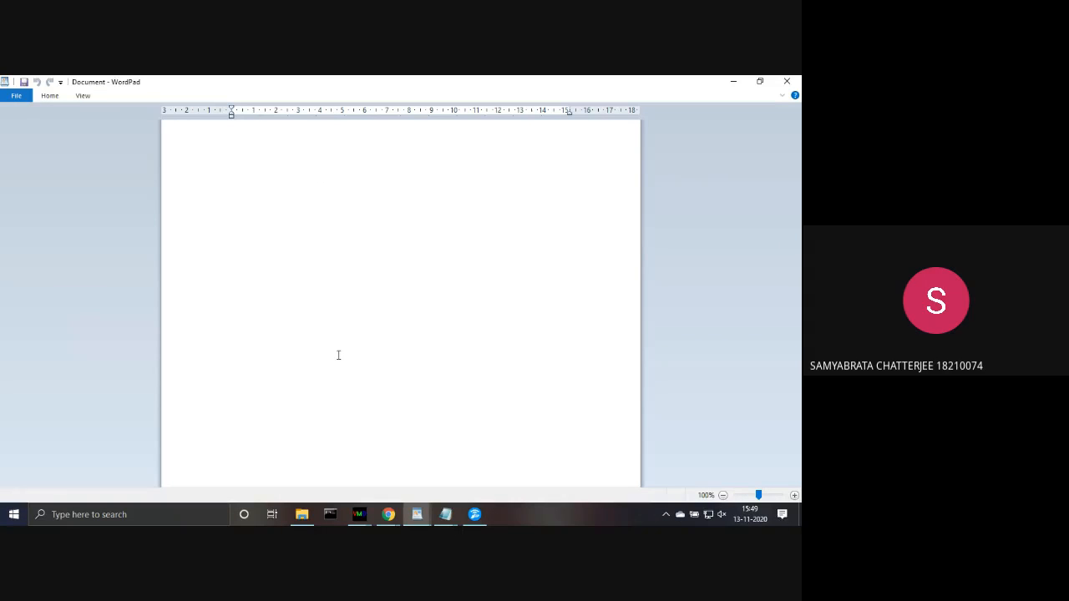
key("ctrl+v")
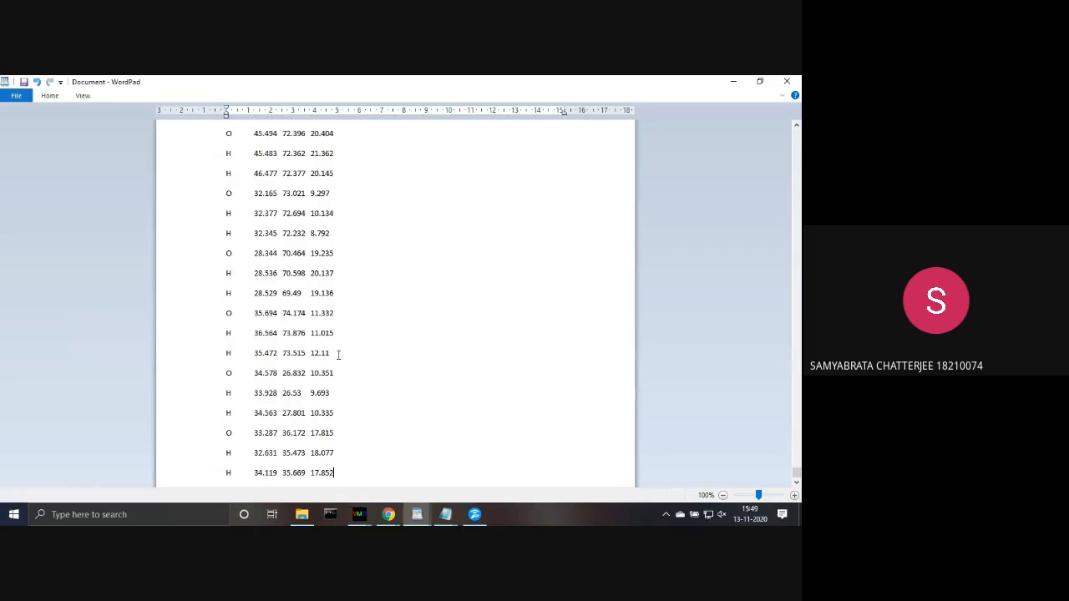
- Remove the 10pt space after paragraphs from all the pasted text and set its line spacing to 1.0
key("ctrl+a")
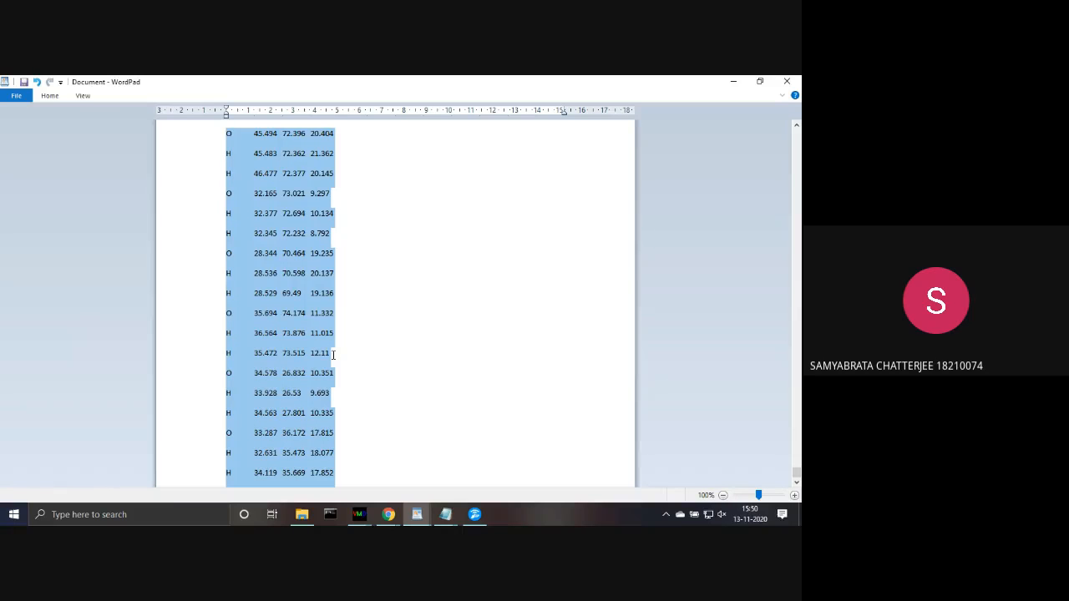
left_click(50, 96)
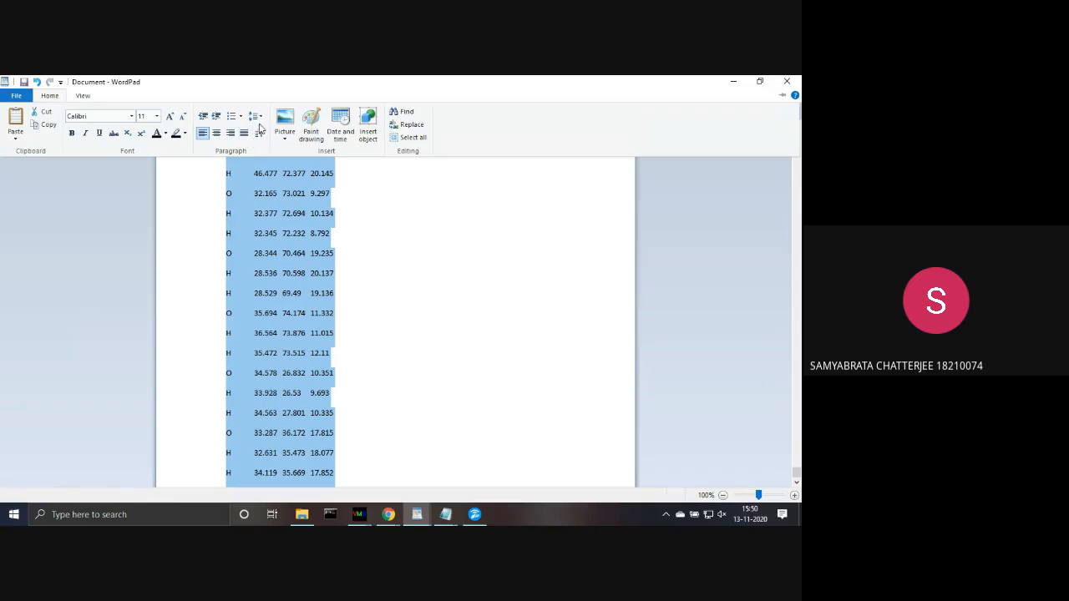
left_click(255, 117)
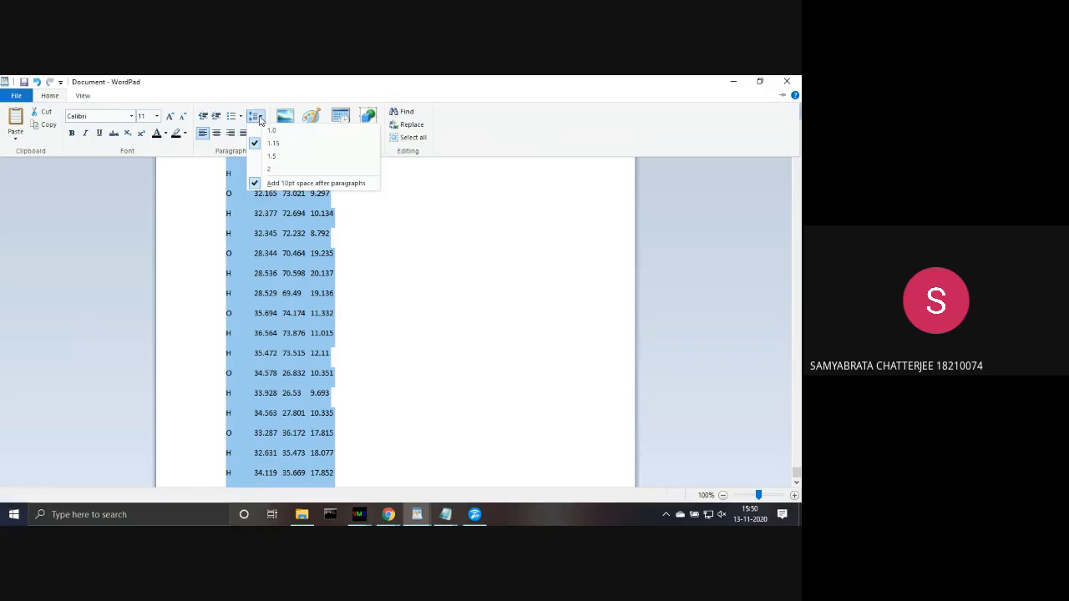
left_click(255, 187)
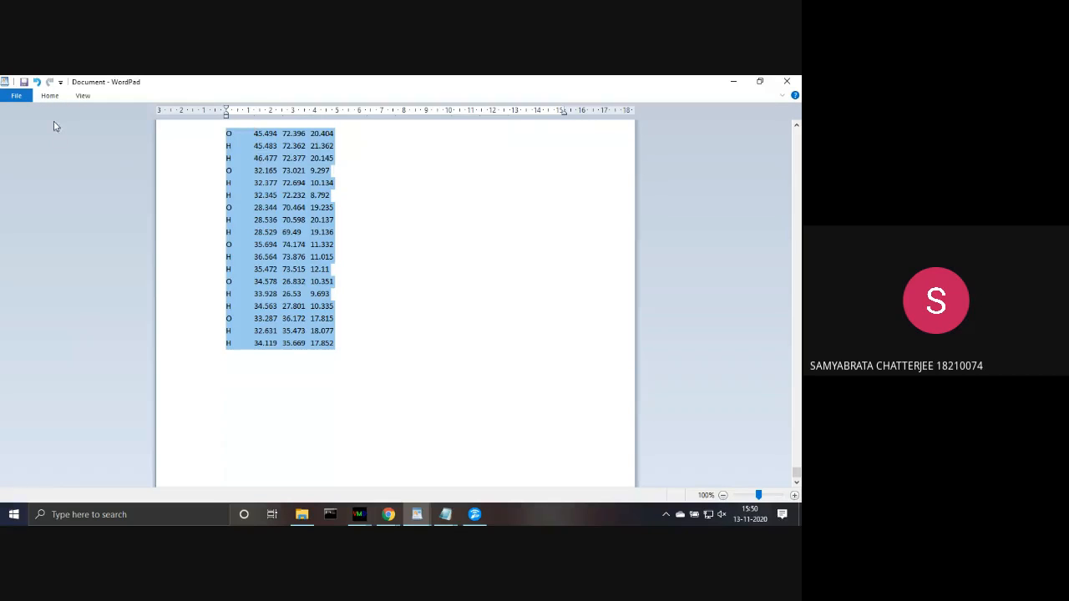
left_click(49, 95)
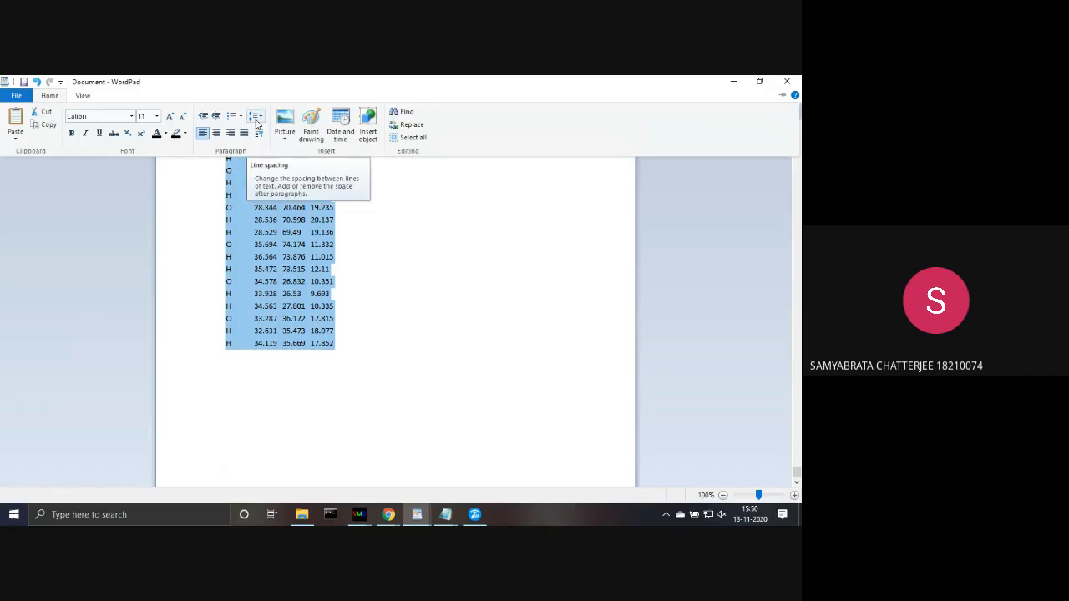
left_click(256, 117)
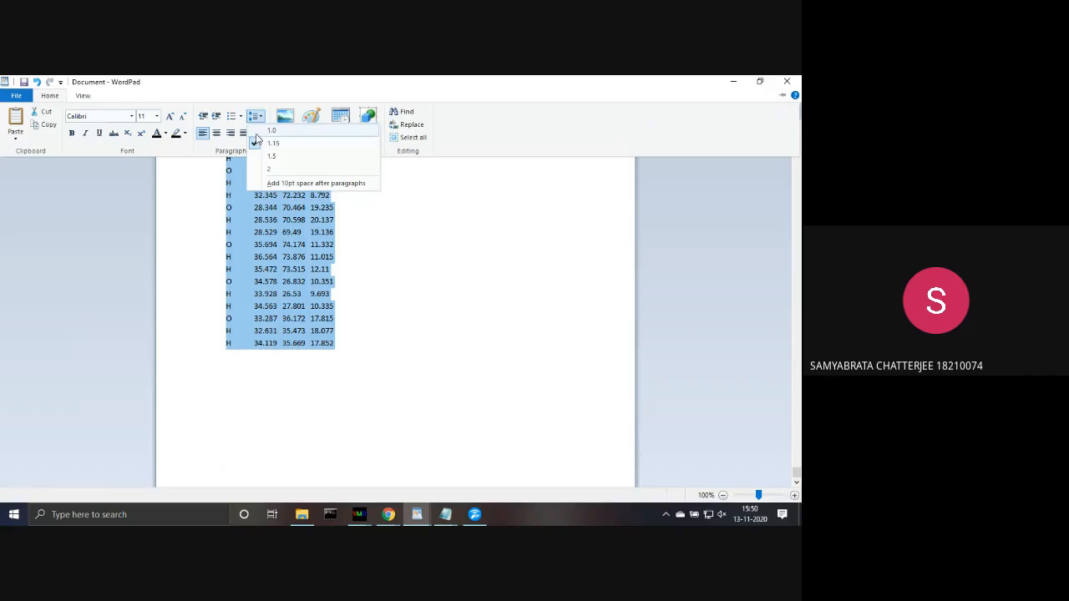
left_click(258, 132)
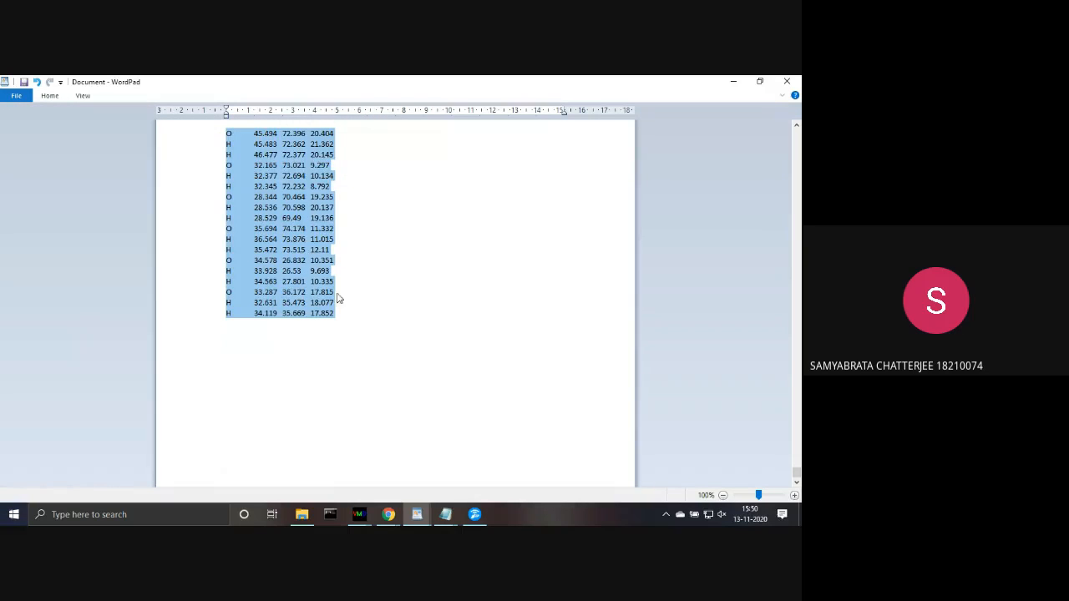
left_click(355, 318)
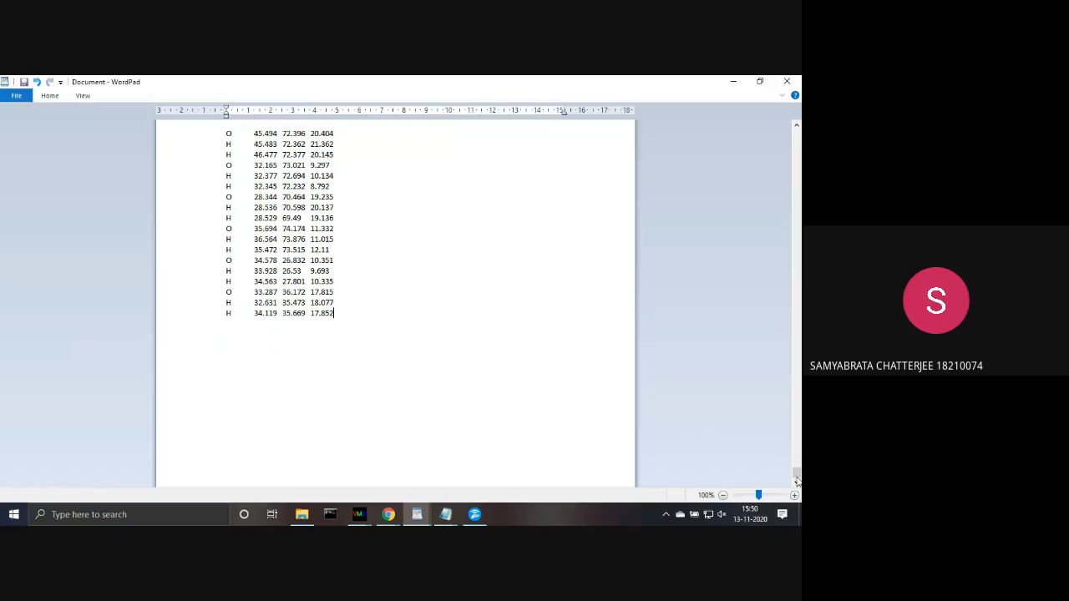
- Add two header lines above the first atom row: the atom count 14155, taken from the spreadsheet's last filled row number, and 100
left_click_drag(797, 468, 796, 129)
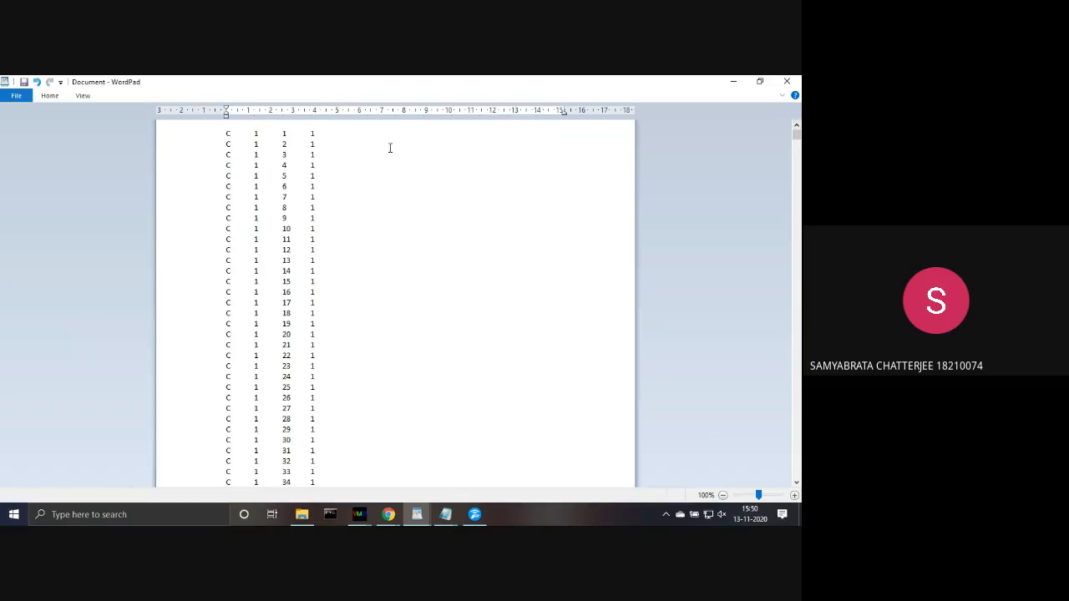
left_click(226, 133)
key("Return")
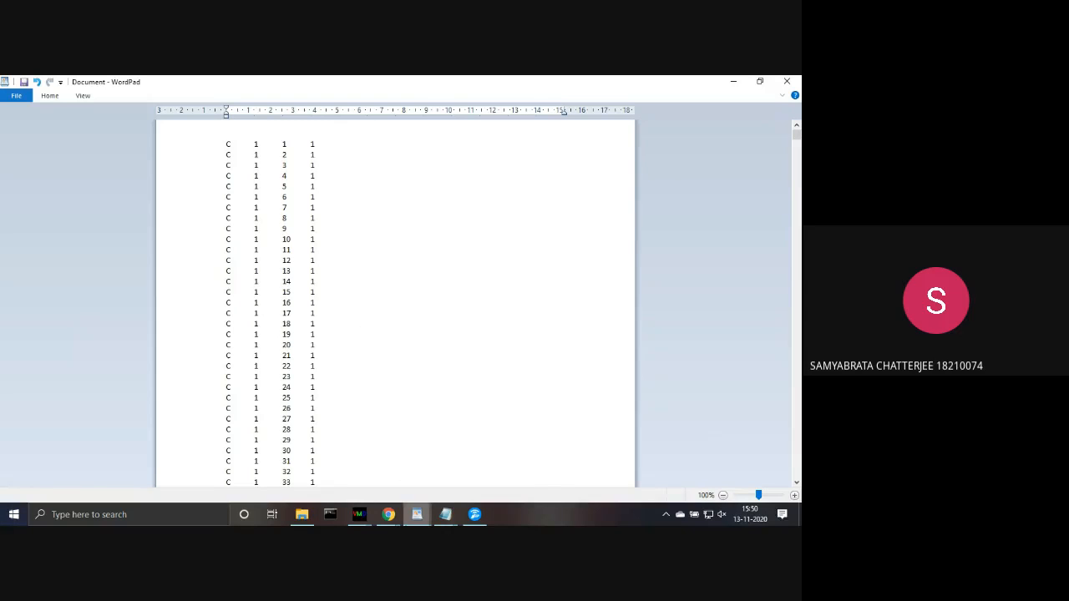
mouse_move(416, 515)
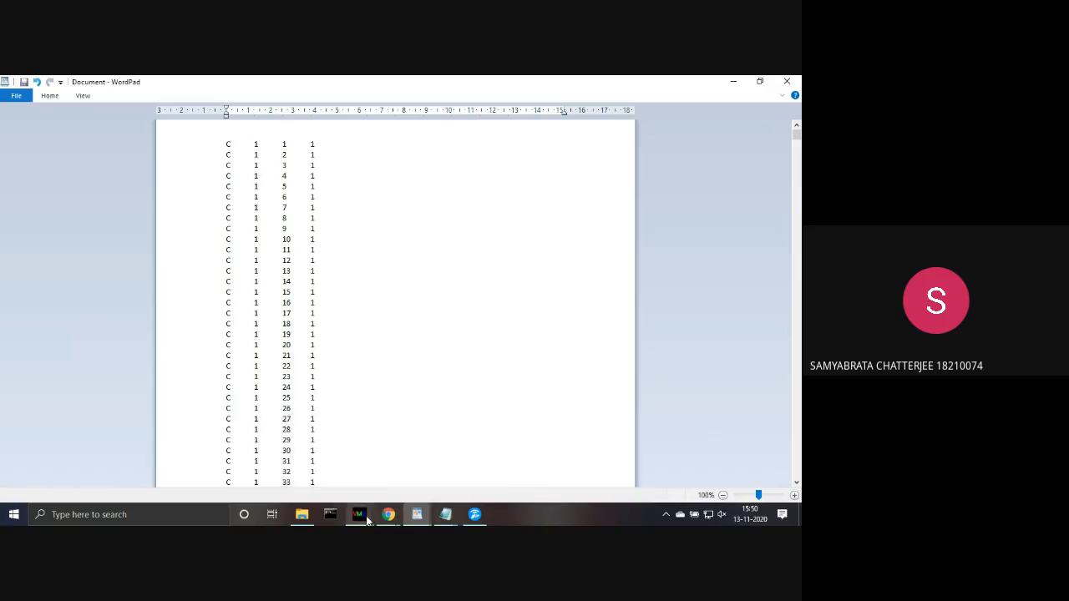
mouse_move(360, 516)
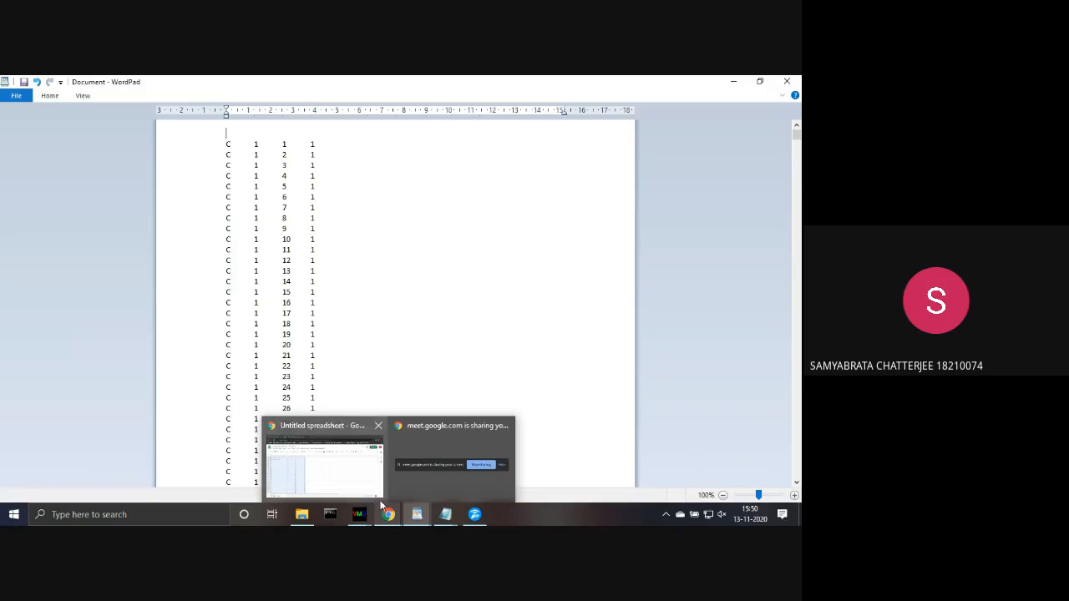
left_click(348, 473)
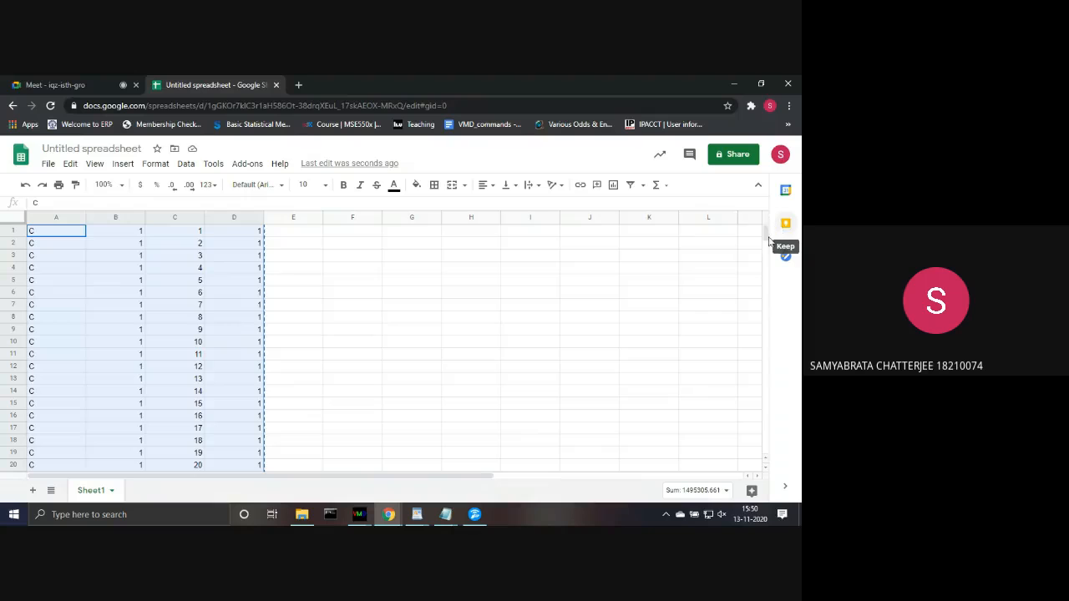
left_click_drag(765, 234, 766, 455)
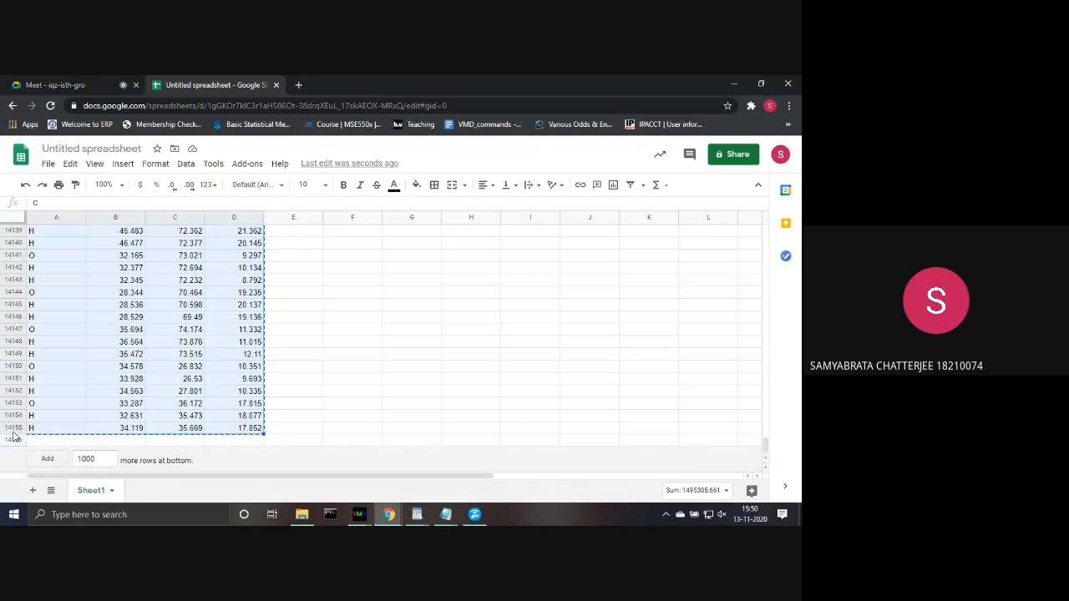
mouse_move(417, 514)
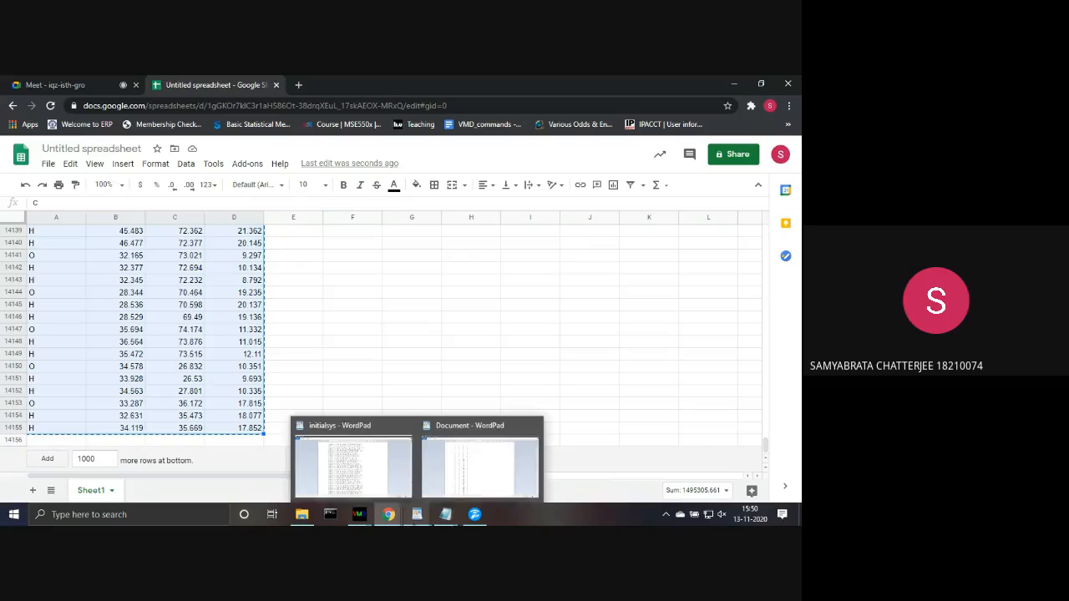
left_click(452, 495)
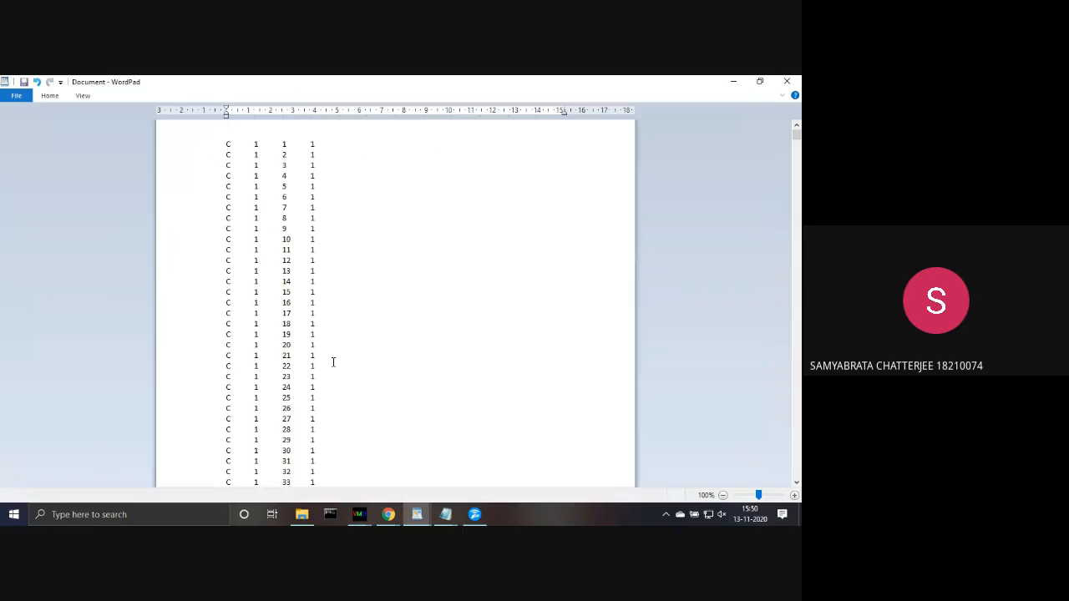
type("14155")
key("Return")
type("100")
- Save the document as wy.XYZ in the Desktop > water > trial folder, accepting the text-only format
left_click(21, 97)
left_click(37, 194)
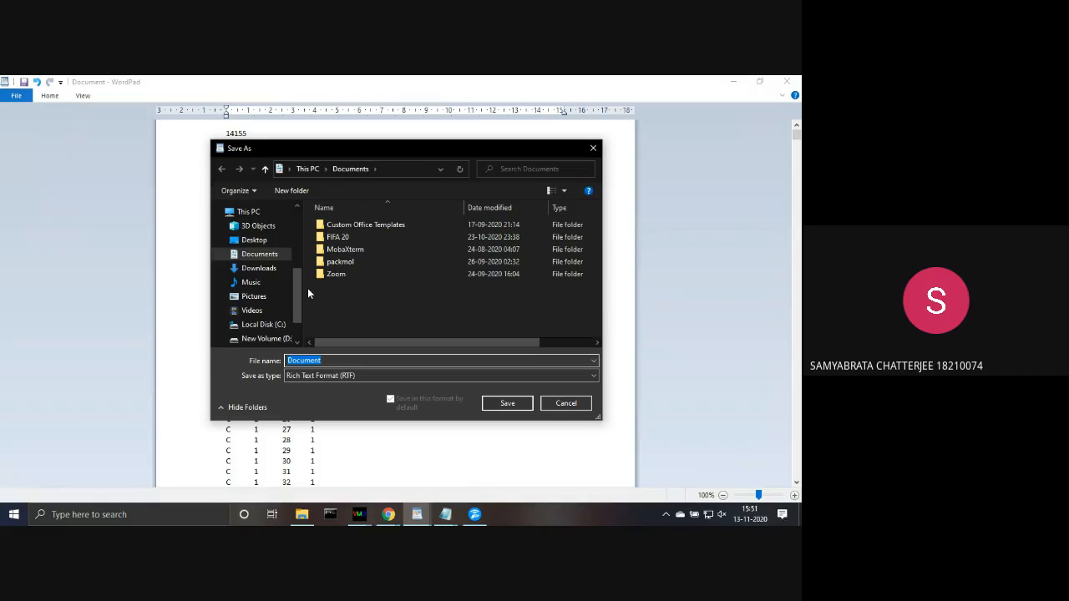
left_click(269, 241)
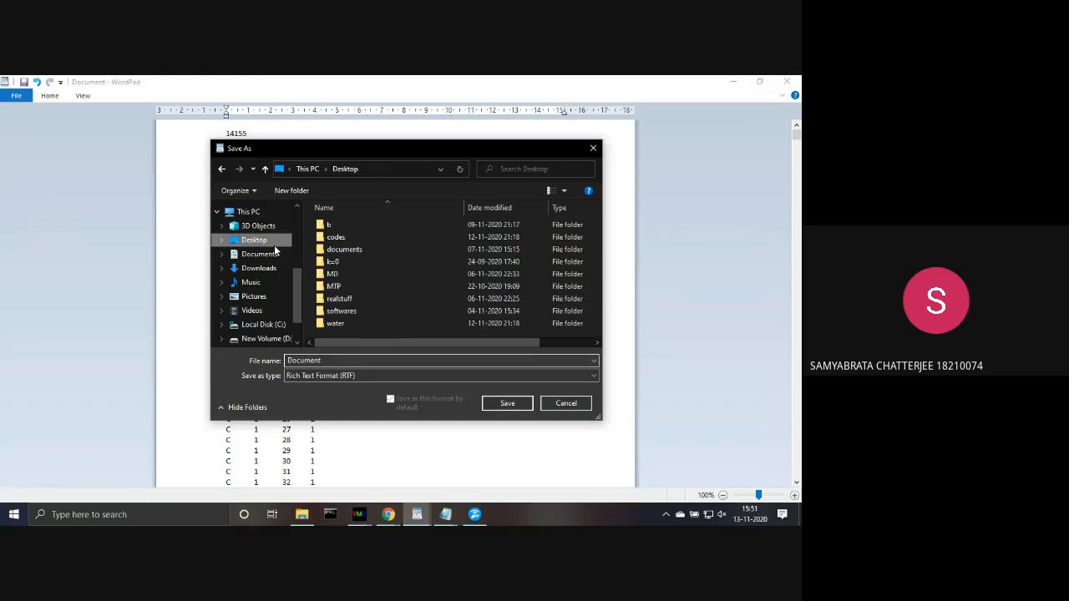
double_click(333, 322)
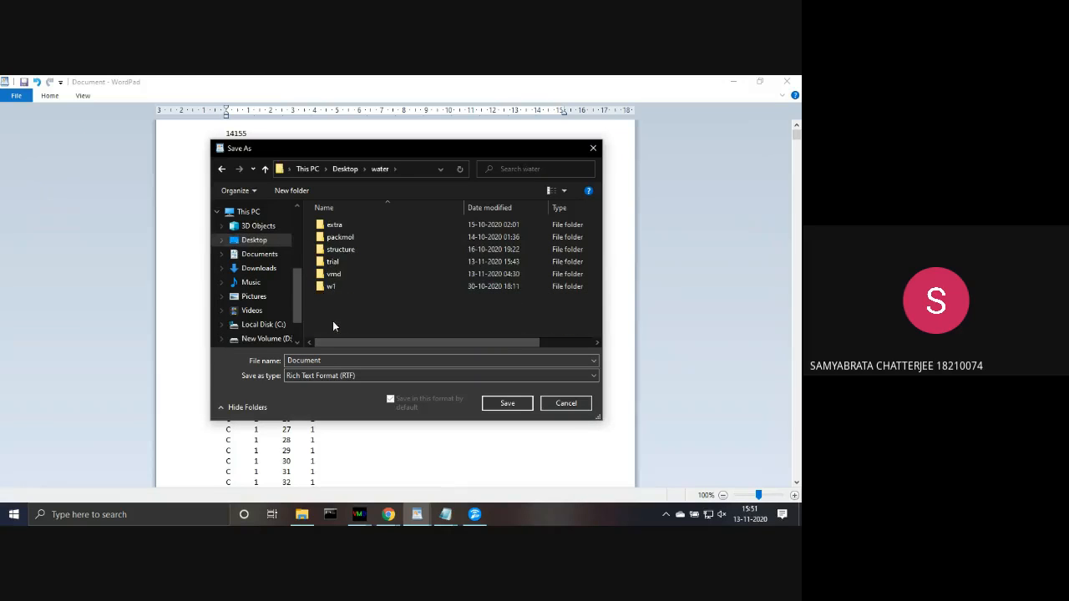
double_click(338, 264)
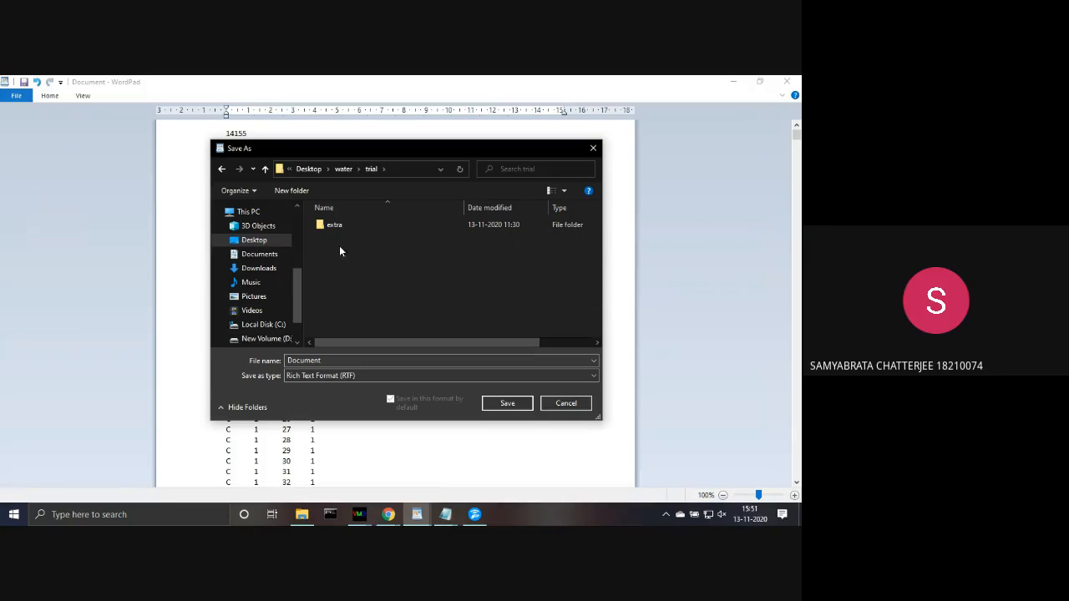
double_click(323, 359)
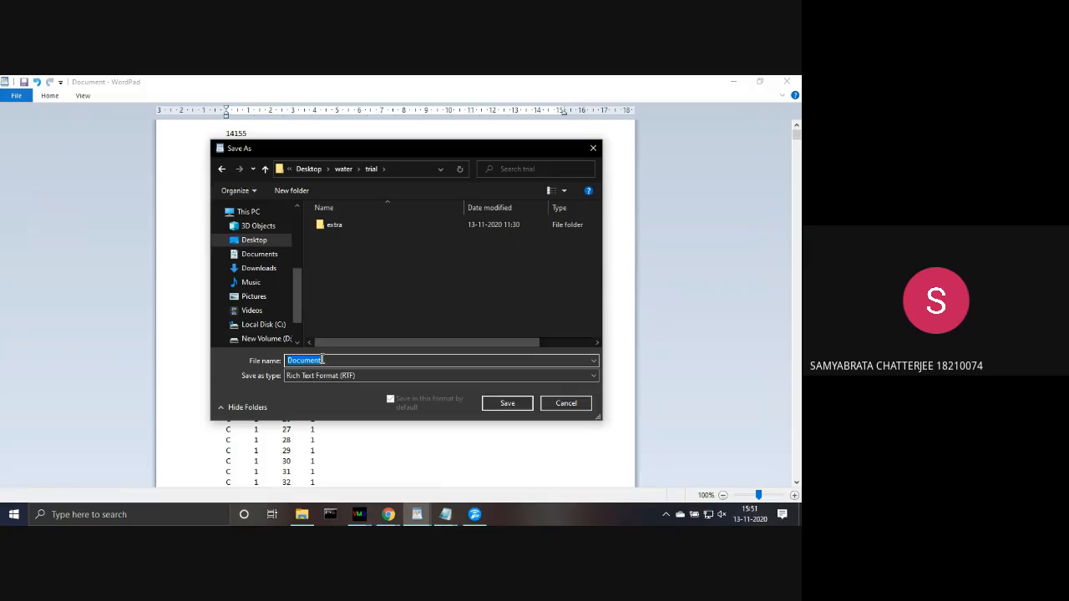
type("w")
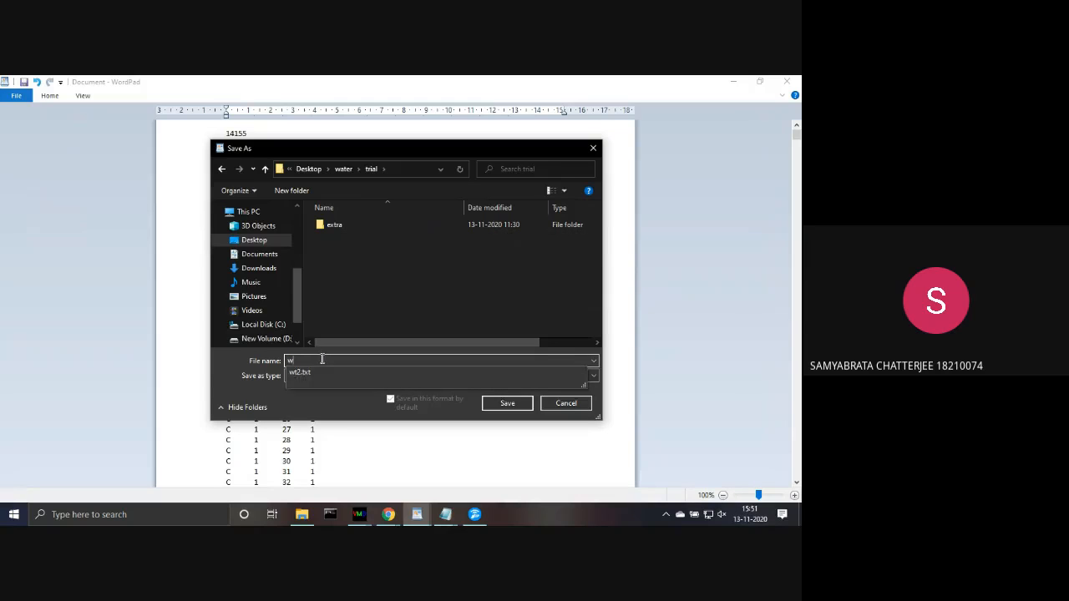
type("y.XYZ")
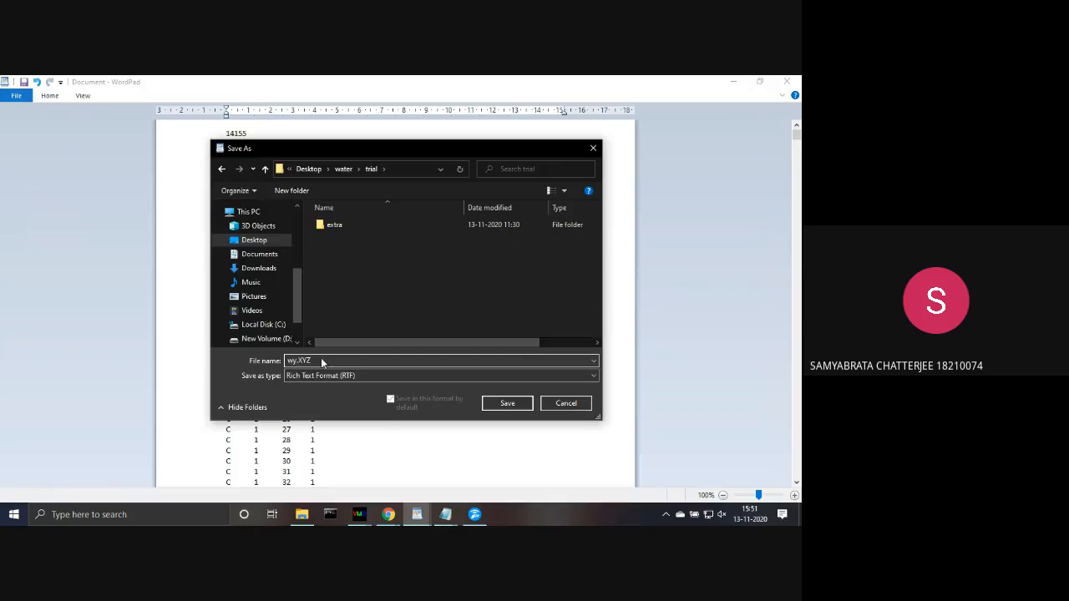
left_click(507, 404)
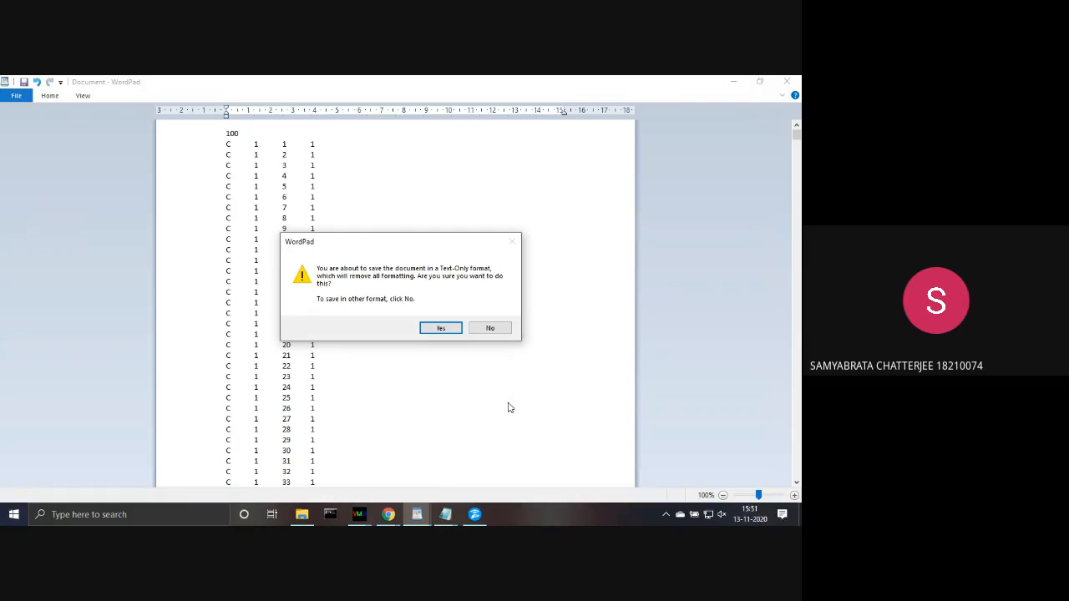
left_click(454, 328)
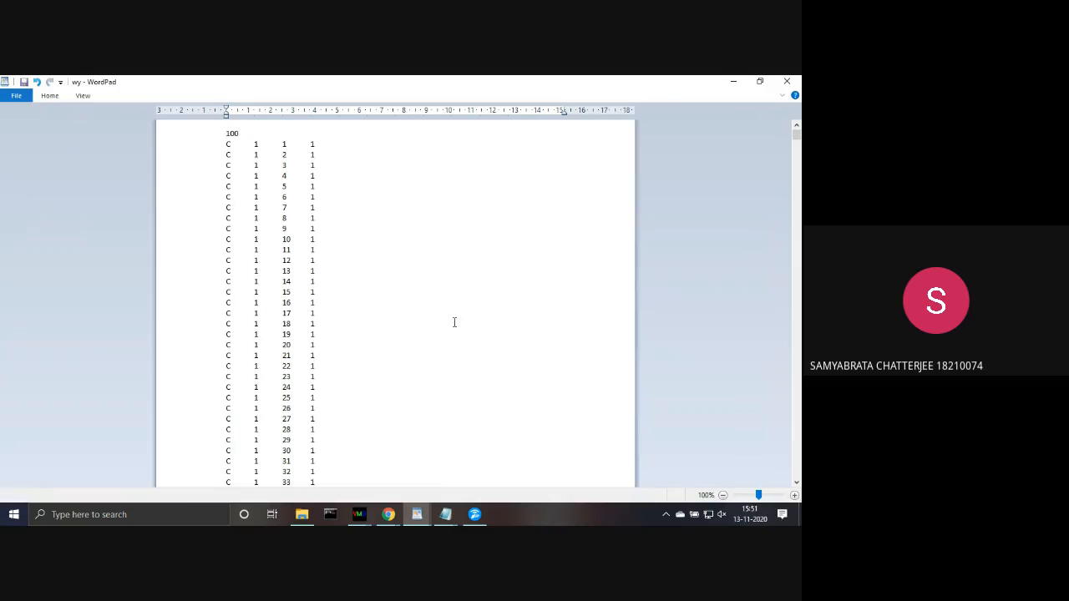
- Minimize the WordPad and browser windows and close the (merged1) Notepad file to return to the trial folder in File Explorer
left_click(735, 82)
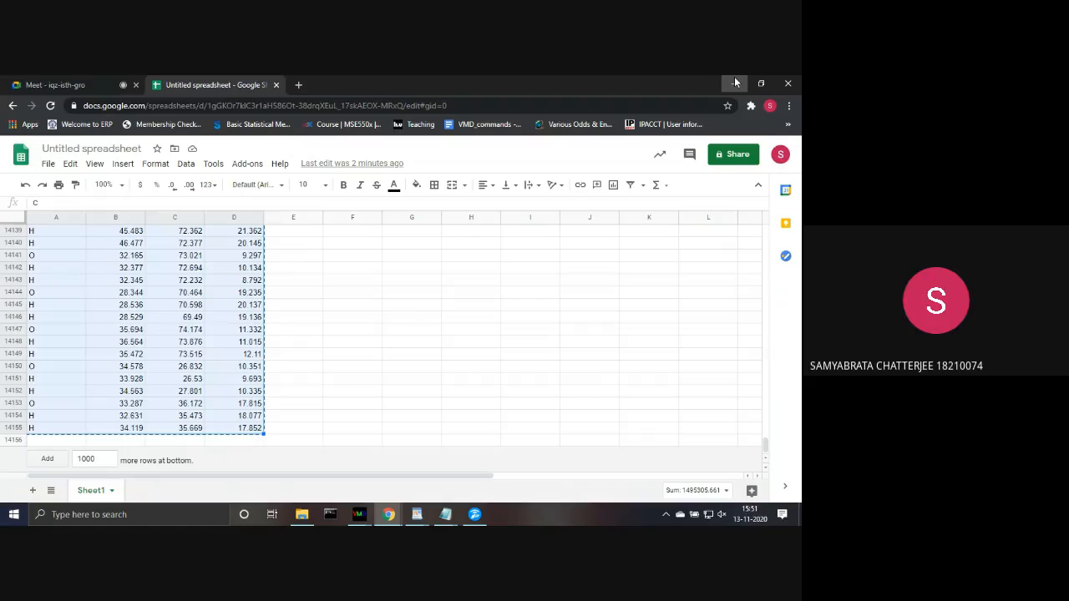
left_click(735, 82)
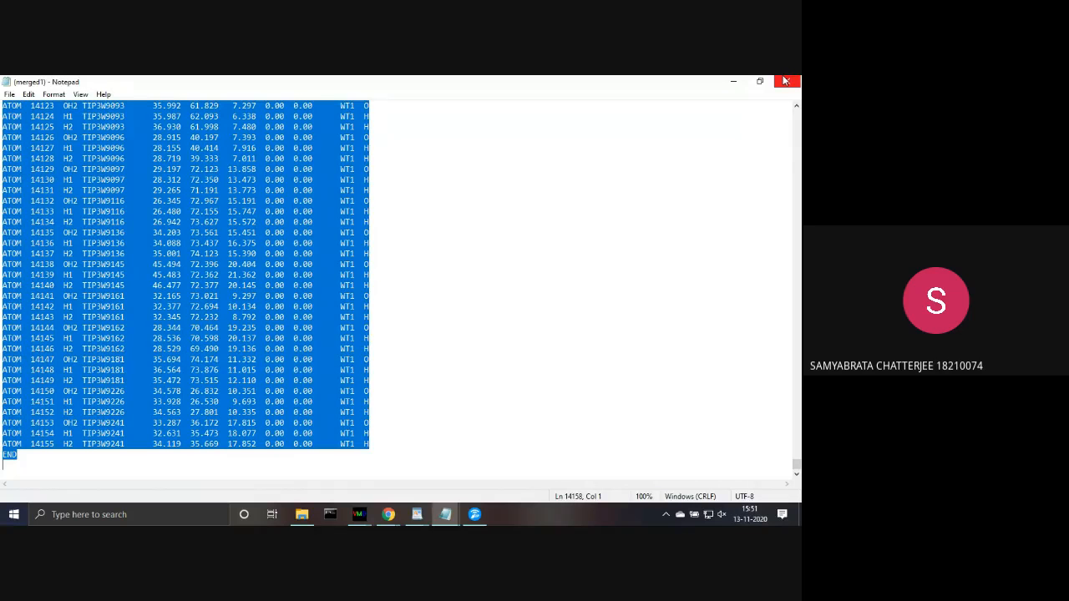
left_click(785, 81)
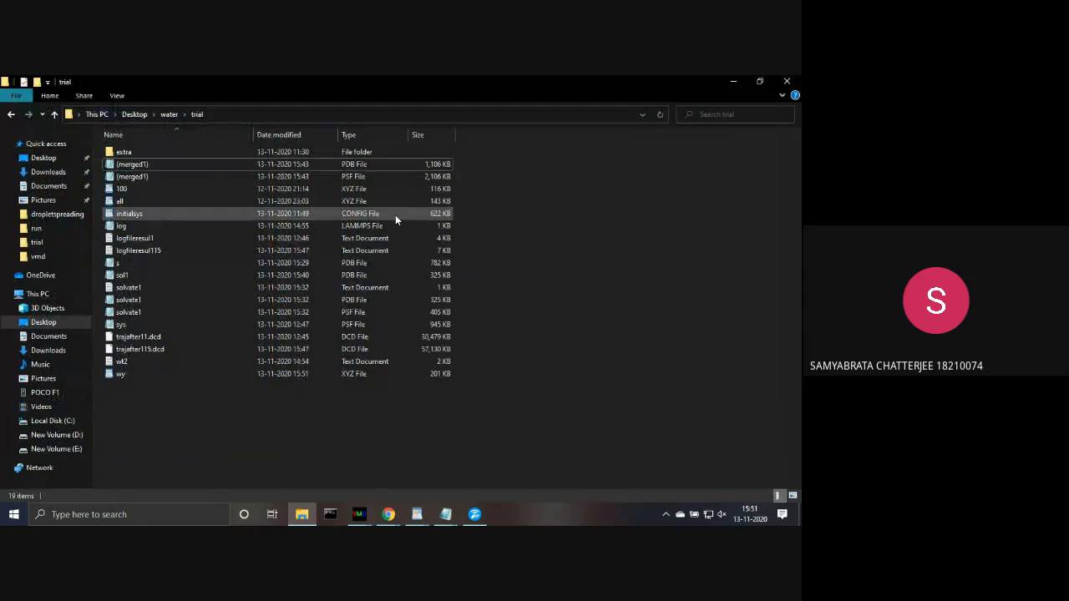
- Switch to the VMD Main window and delete the molecules mergedmol-8-9, sol1.pdb and s.pdb
left_click(258, 377)
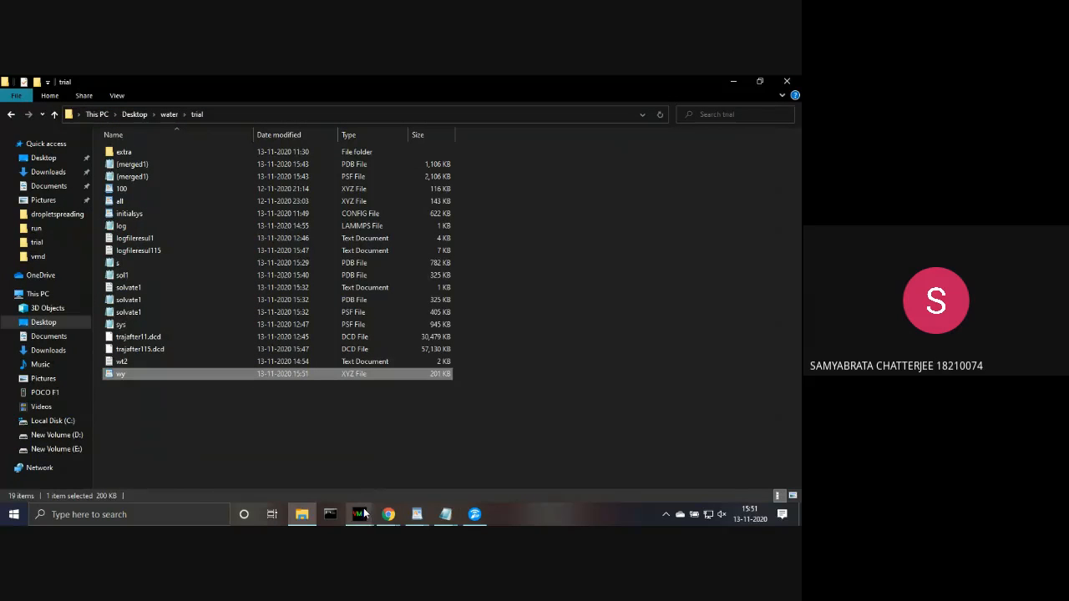
mouse_move(360, 512)
left_click(341, 464)
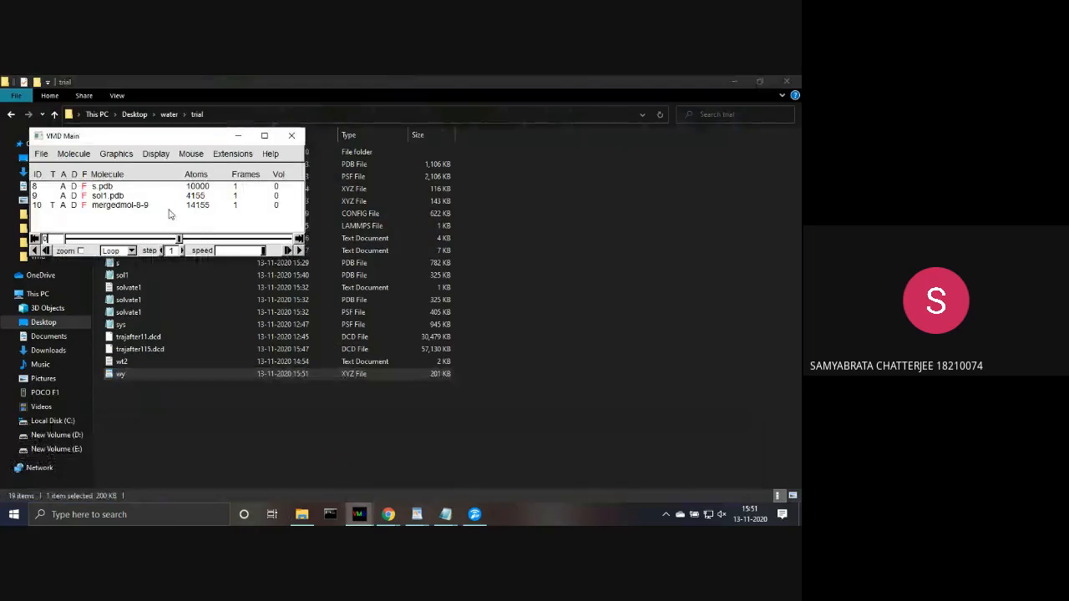
left_click(151, 208)
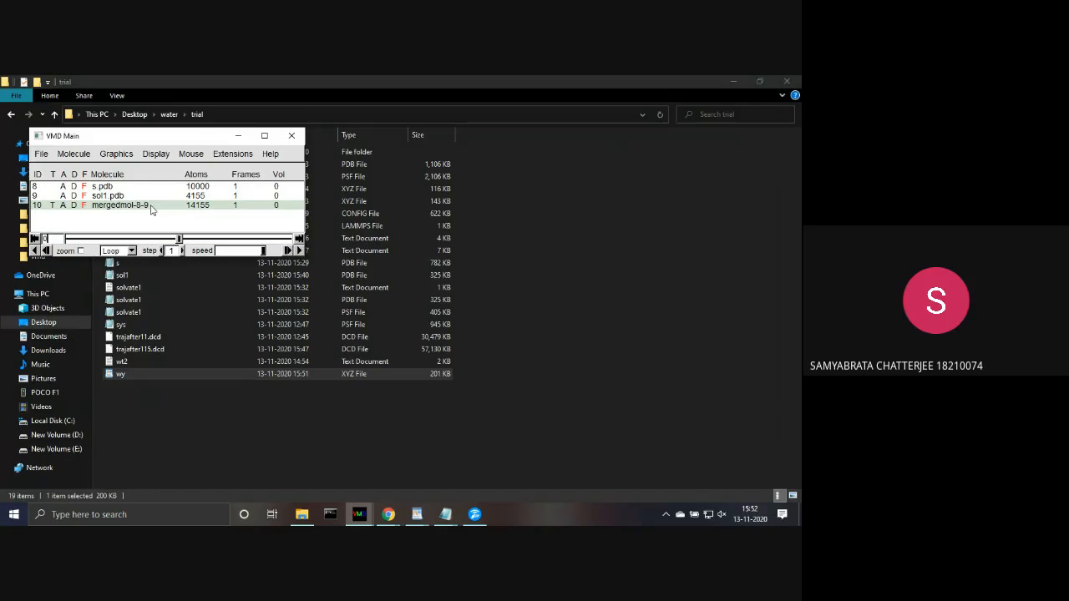
right_click(151, 208)
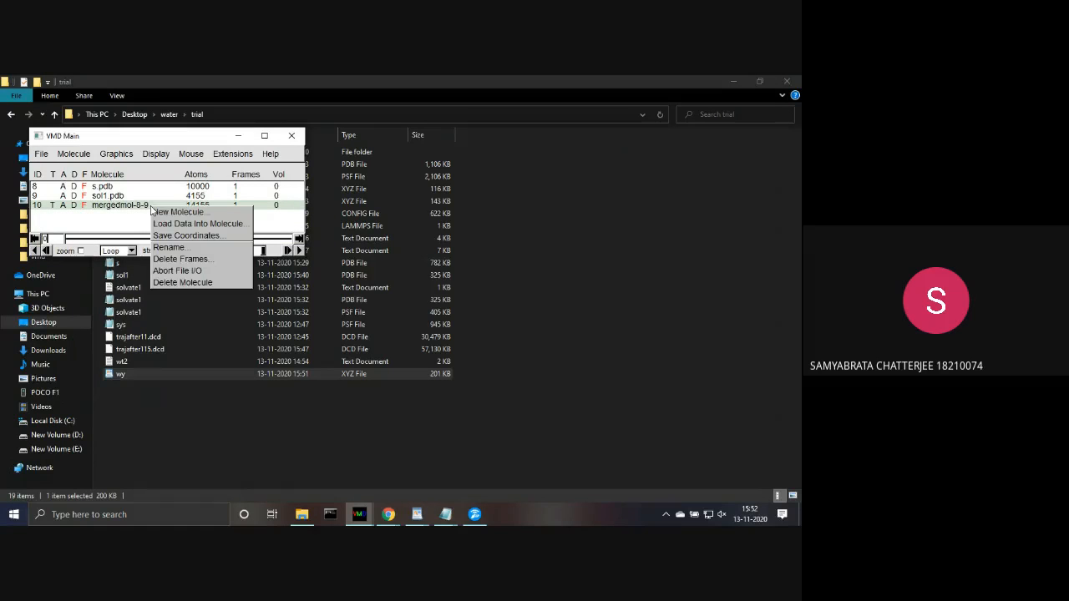
left_click(183, 287)
left_click(133, 198)
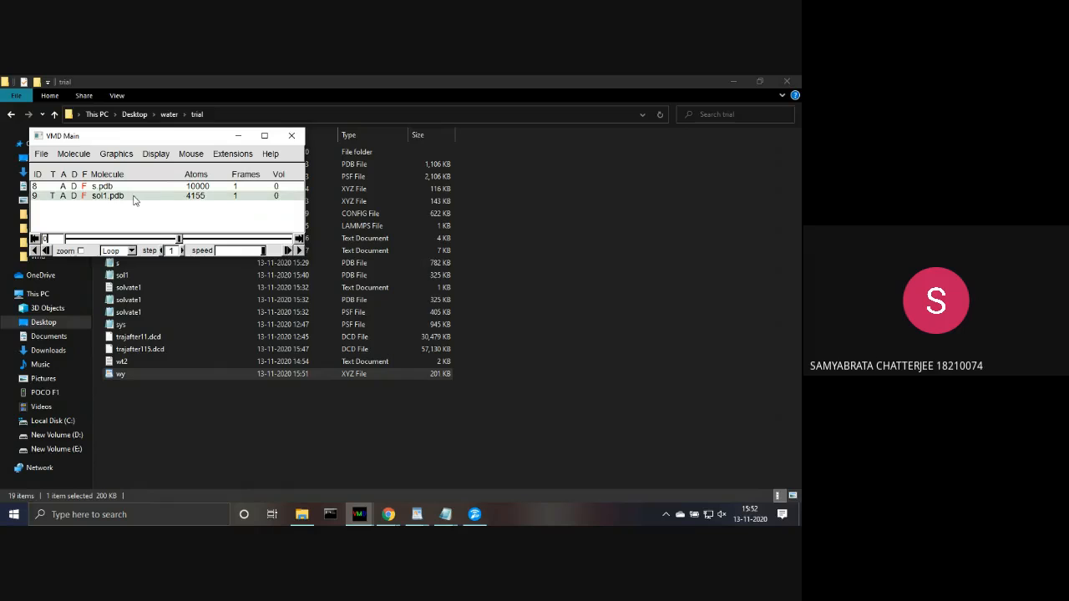
right_click(134, 199)
left_click(164, 271)
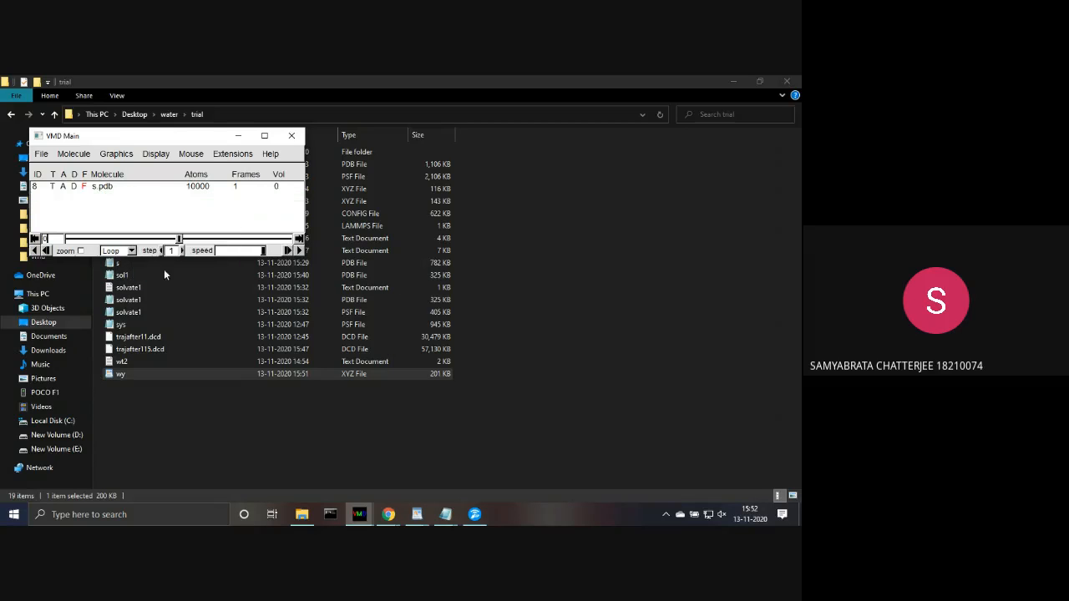
left_click(124, 185)
right_click(124, 186)
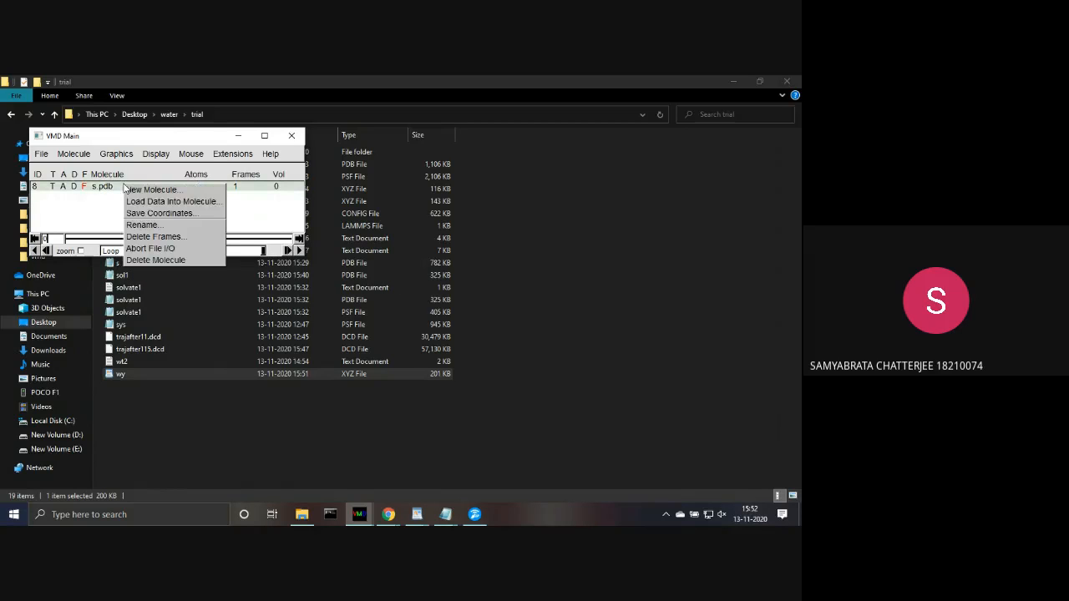
left_click(155, 260)
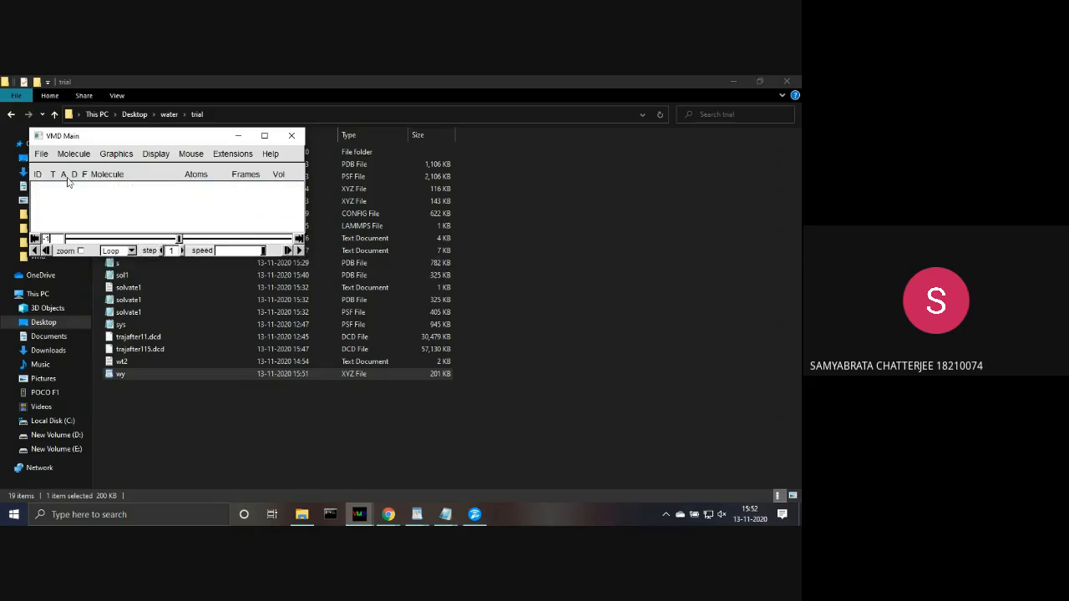
- Load wy.XYZ from the Desktop > water > trial folder as a new molecule in VMD
left_click(42, 155)
left_click(55, 168)
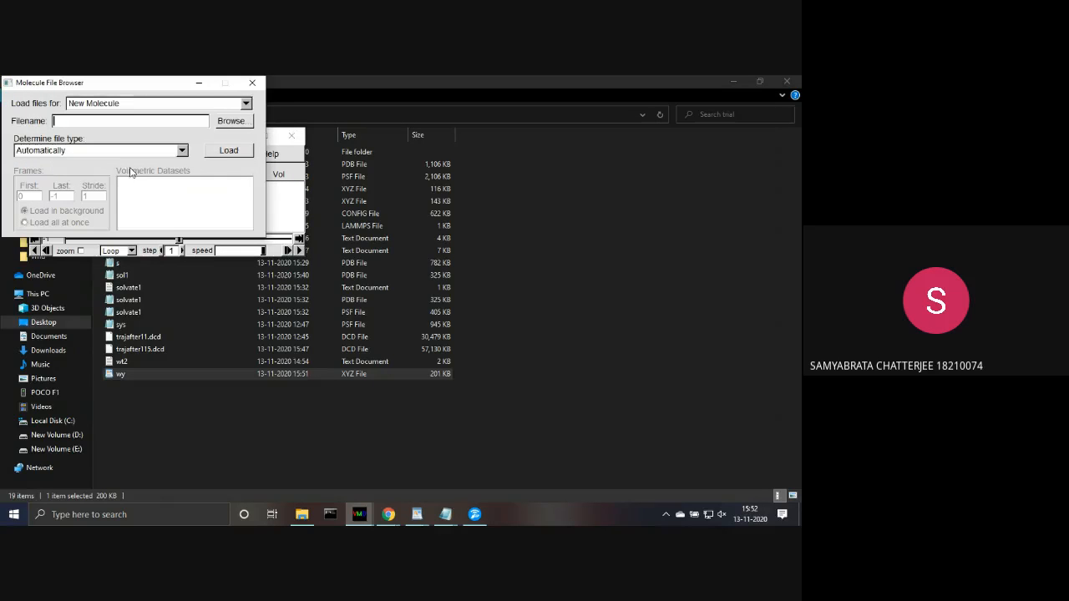
left_click(231, 121)
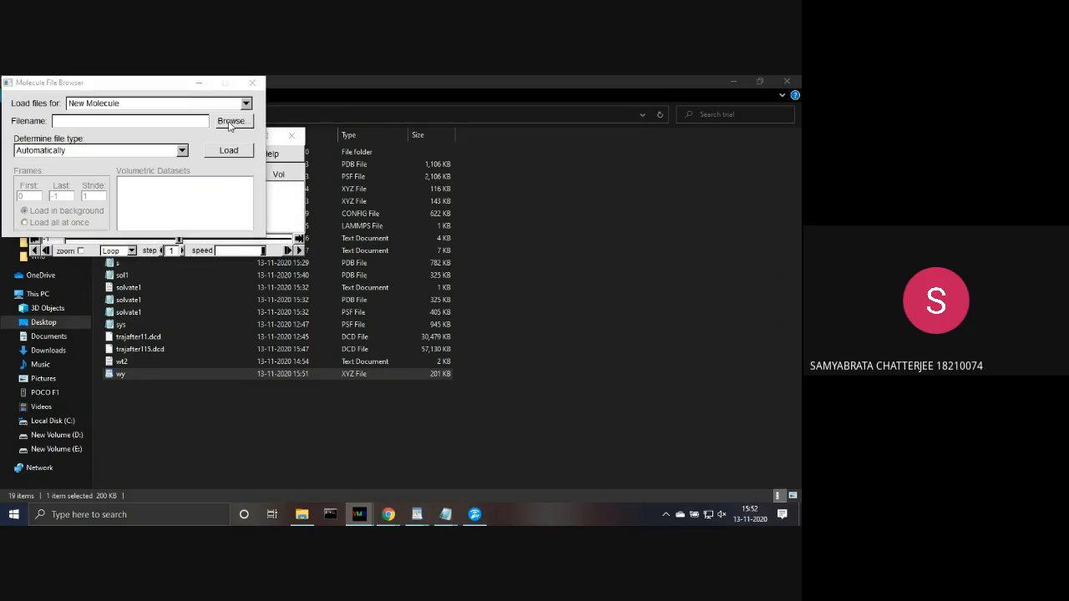
scroll(467, 271, "down", 3)
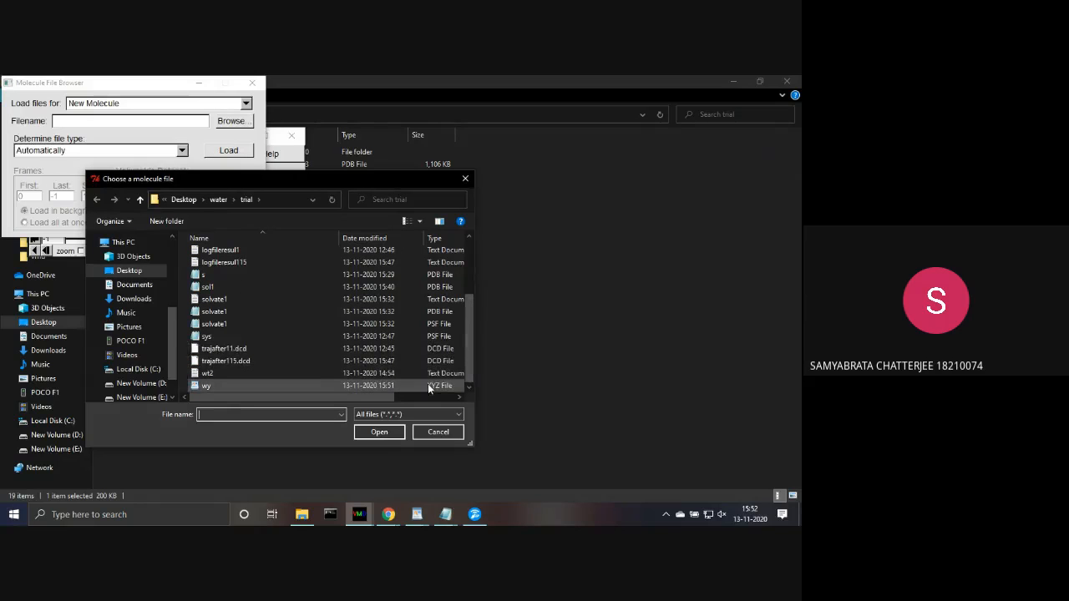
left_click(426, 385)
left_click(380, 432)
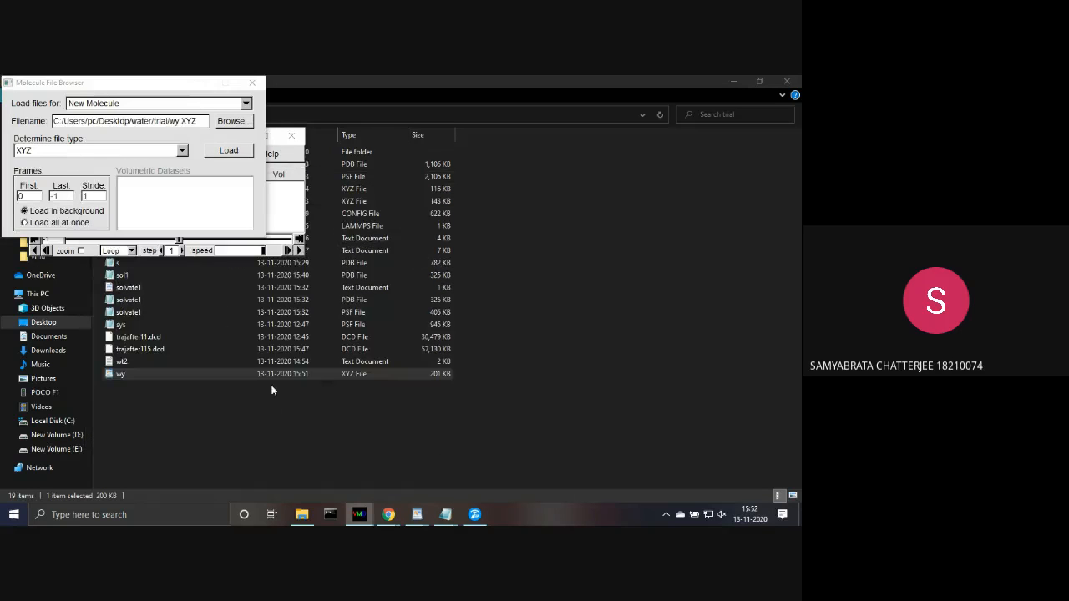
left_click(239, 156)
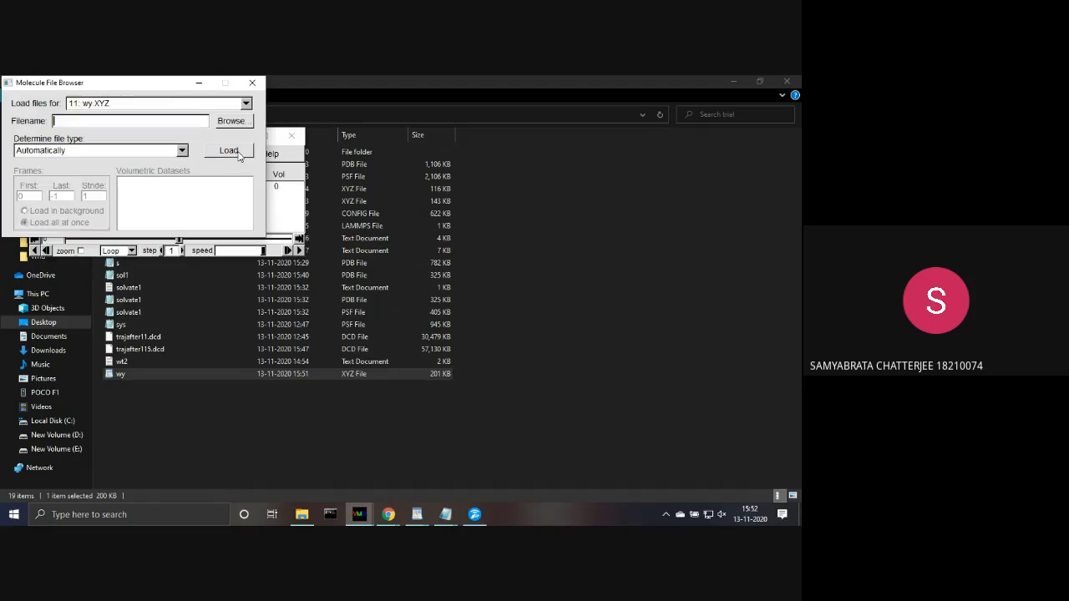
left_click(280, 191)
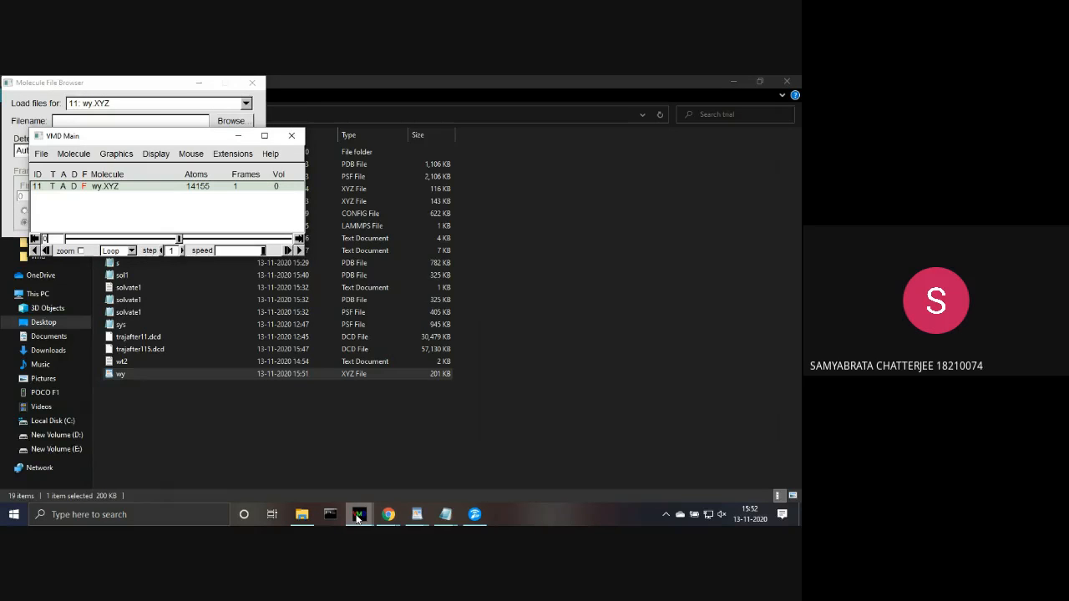
- Examine the loaded water and surface system from several angles and close up in the VMD OpenGL display
mouse_move(358, 515)
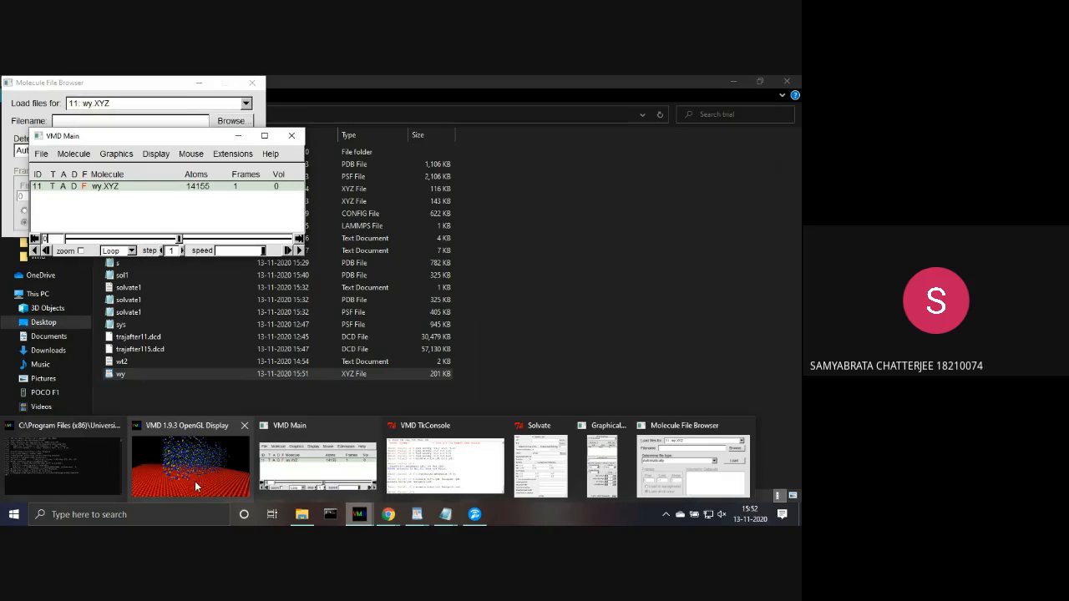
mouse_move(194, 481)
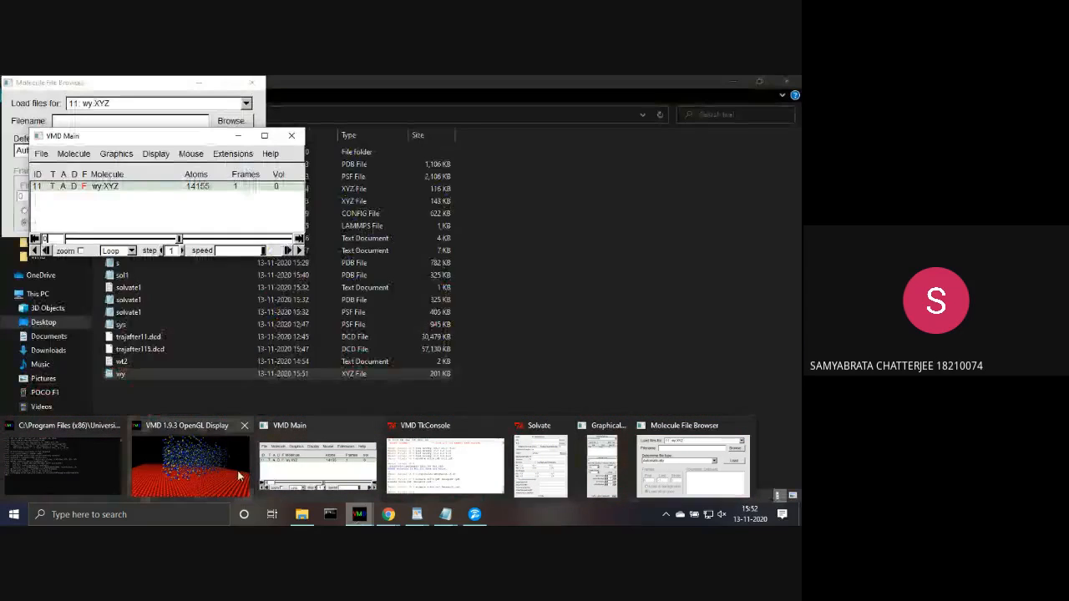
left_click(233, 474)
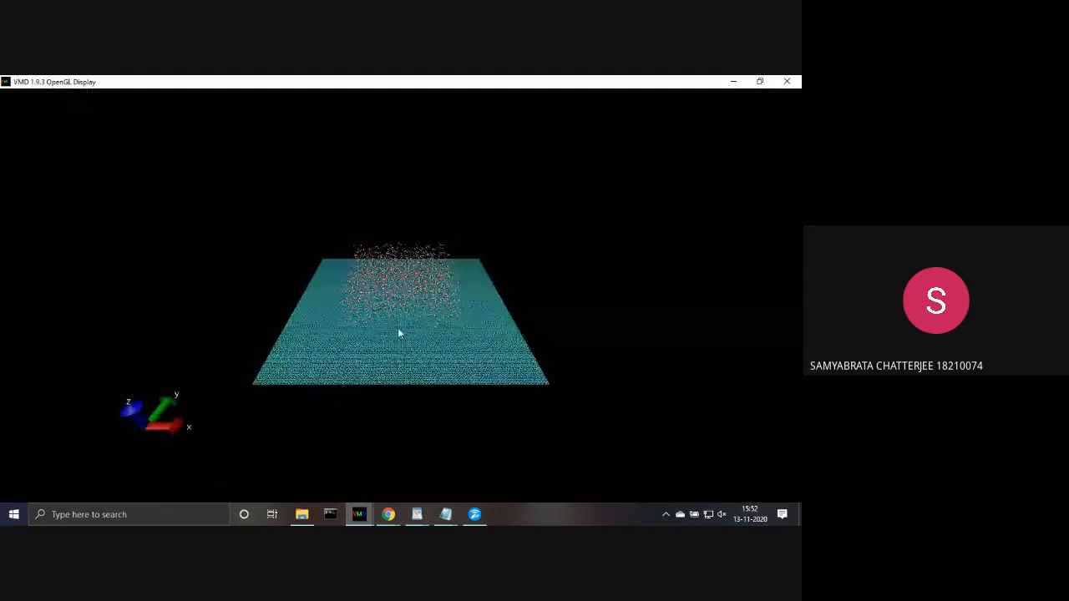
left_click_drag(399, 335, 444, 328)
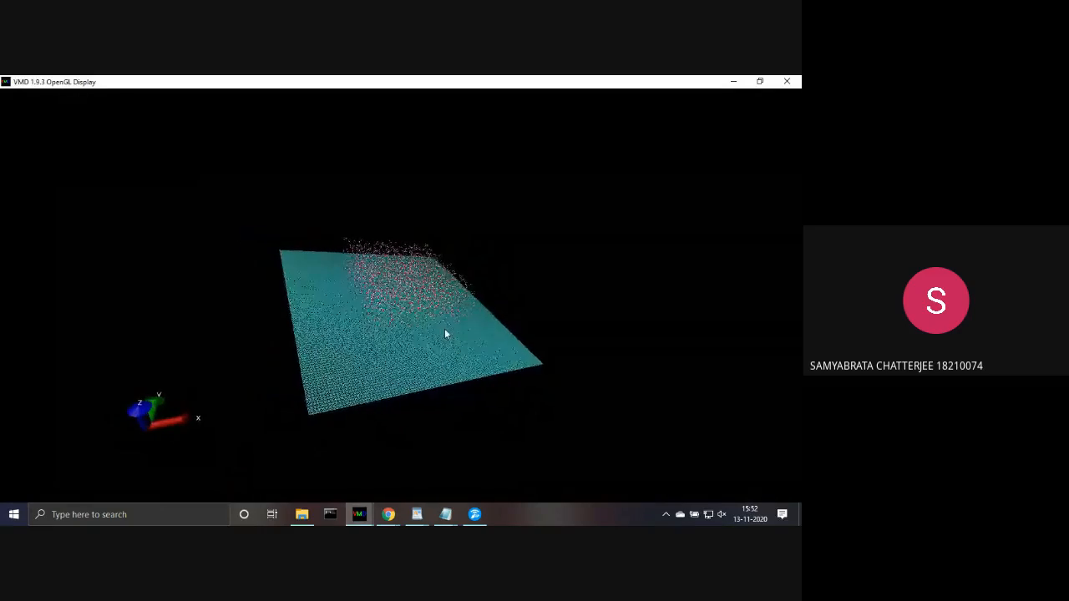
scroll(444, 328, "up", 5)
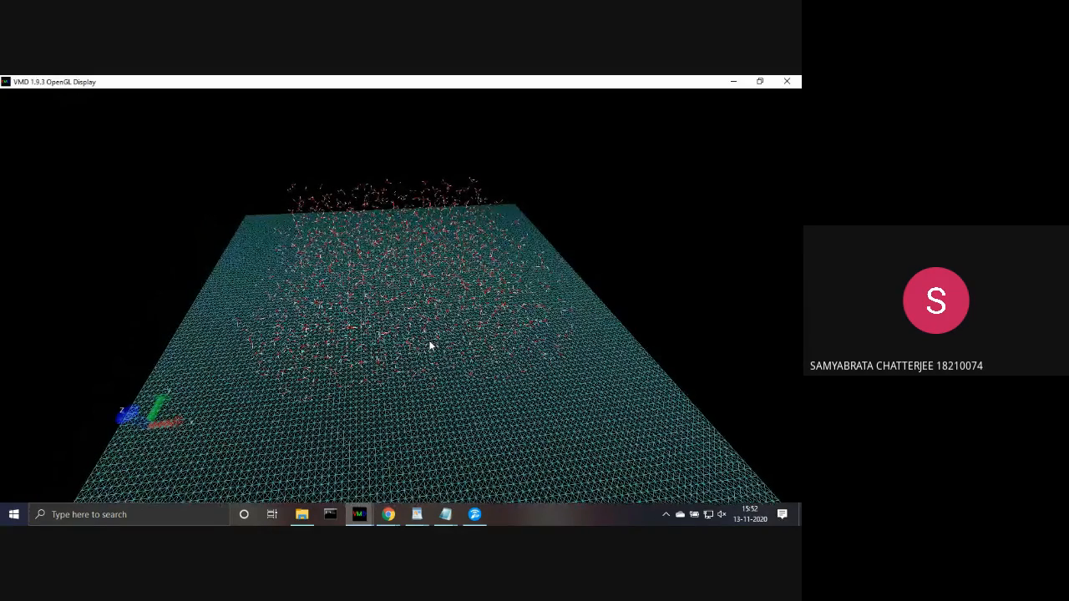
left_click_drag(431, 346, 391, 324)
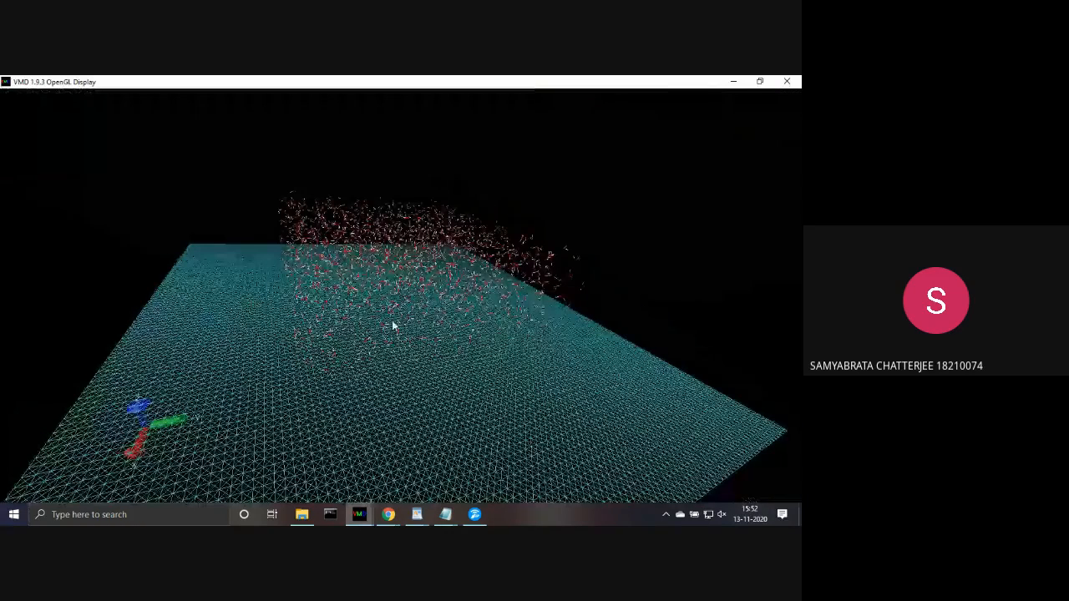
- Bring up the VMD TkConsole, then open the surface+water script from the water > vmd folder in Notepad and maximize it
mouse_move(359, 516)
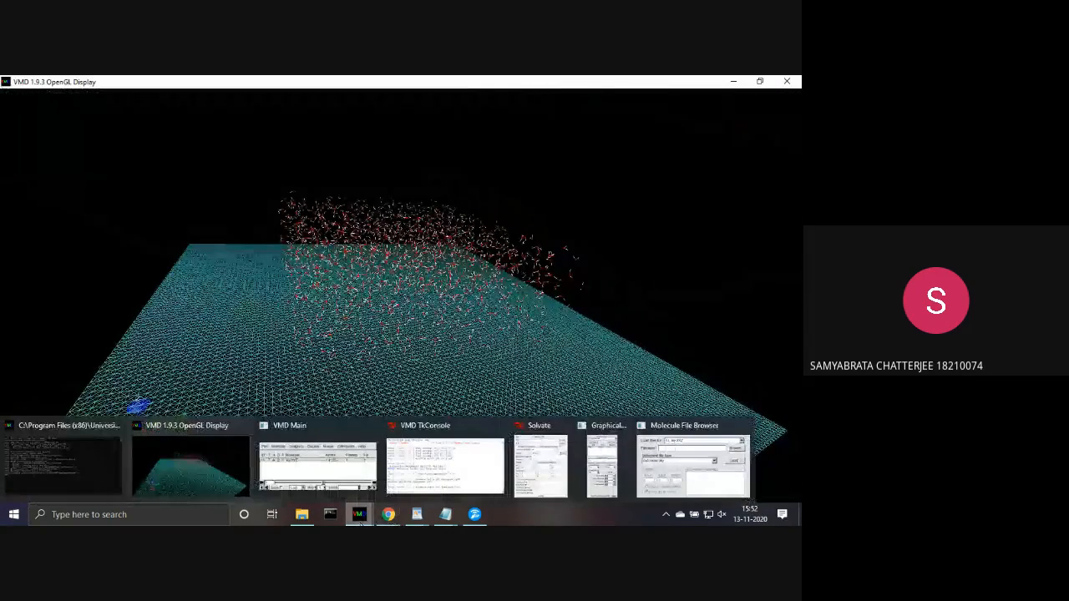
left_click(451, 471)
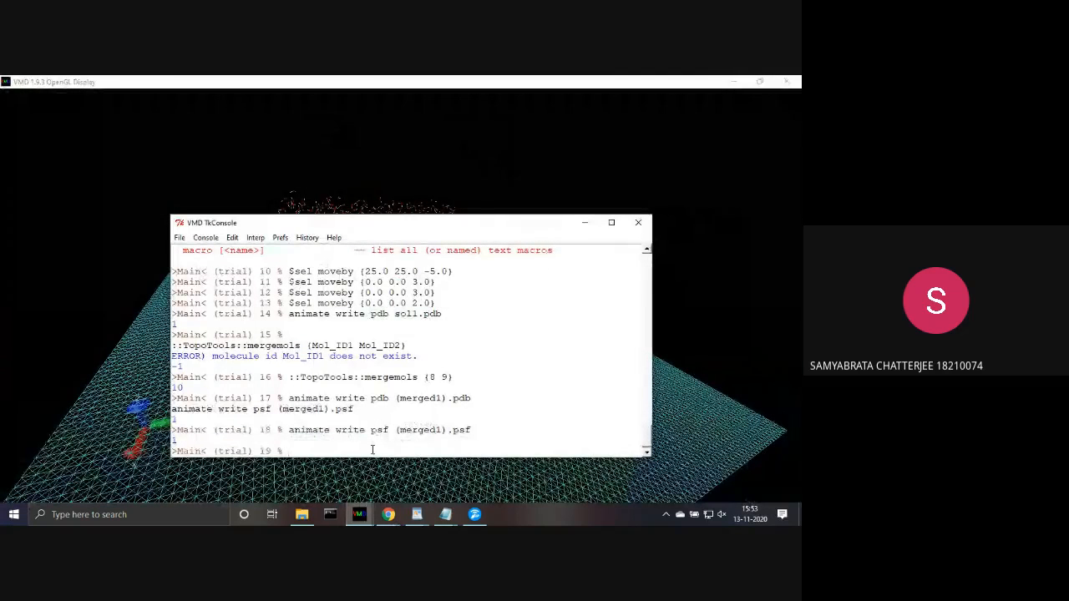
mouse_move(438, 518)
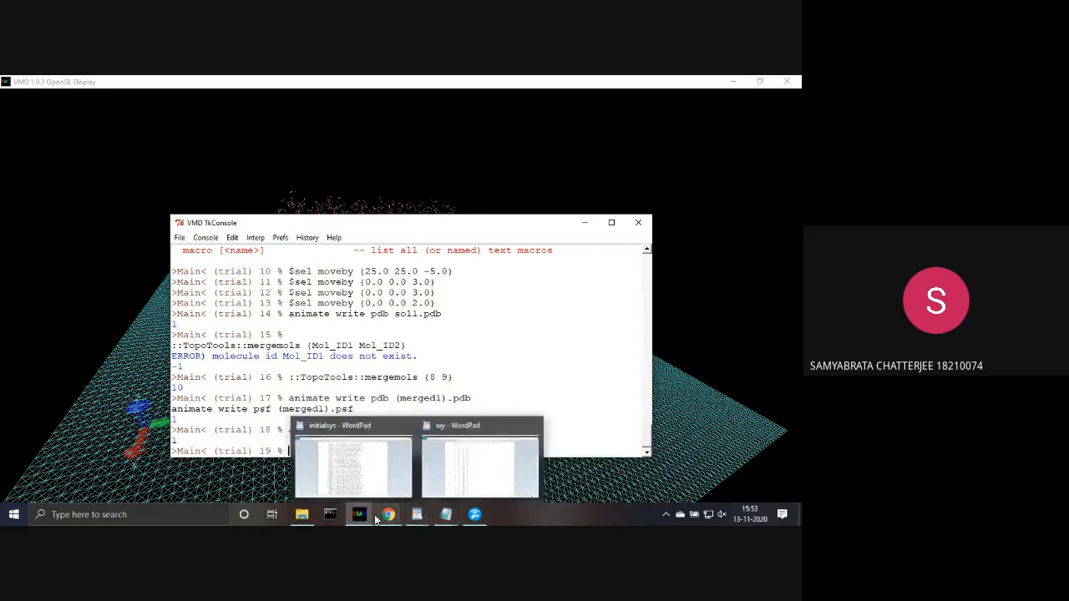
mouse_move(299, 516)
left_click(278, 466)
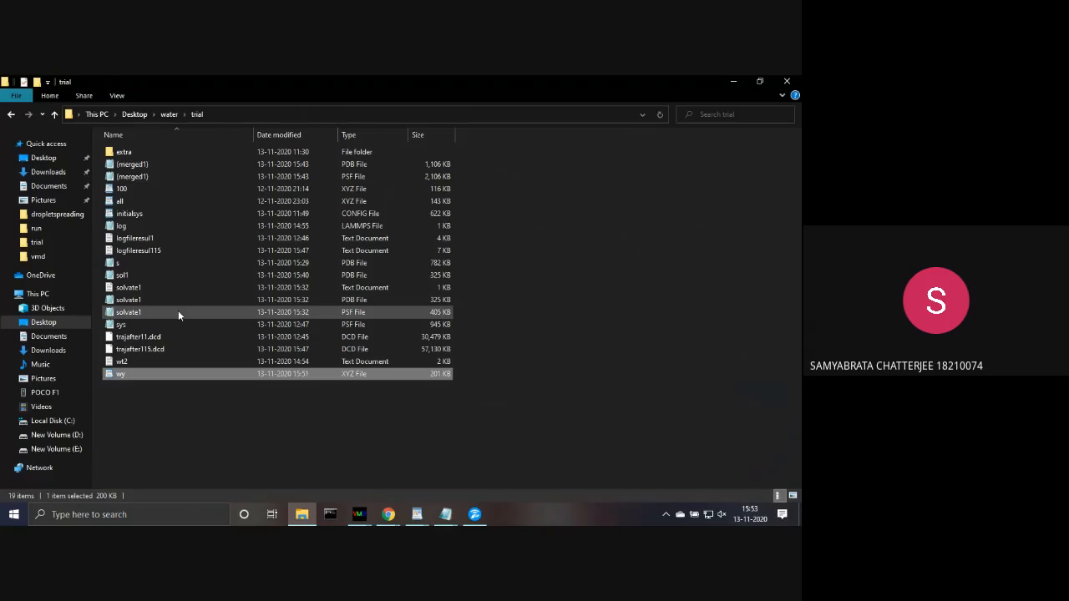
left_click(12, 115)
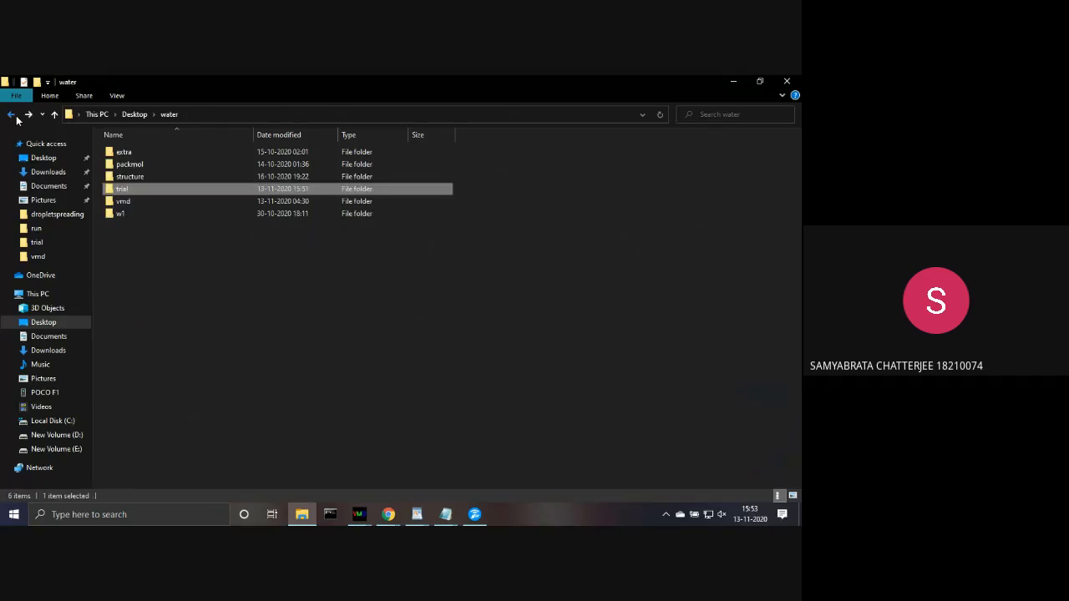
double_click(151, 201)
double_click(145, 177)
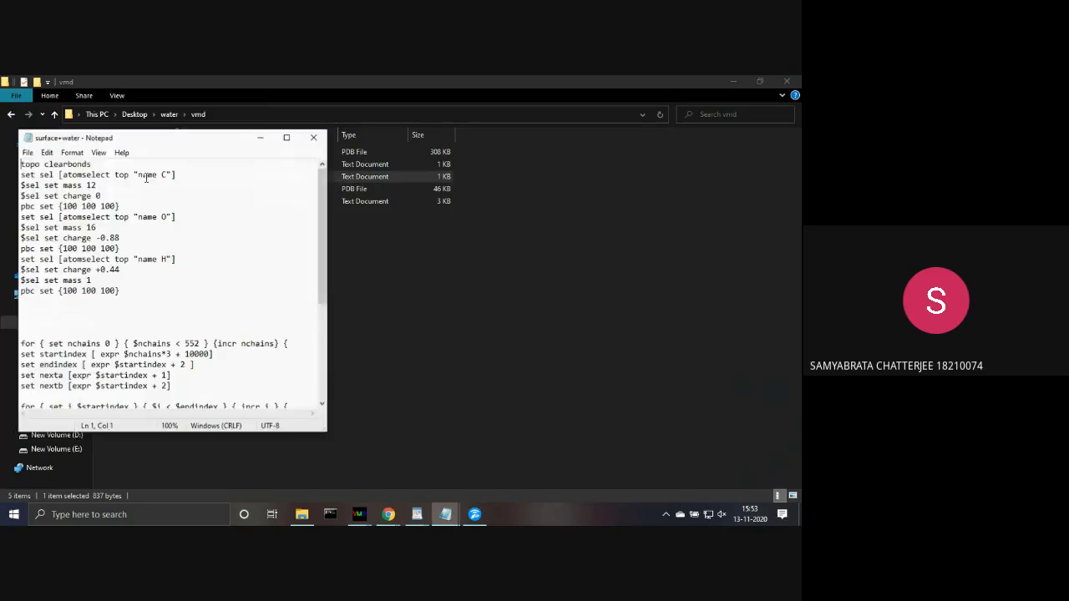
left_click(286, 137)
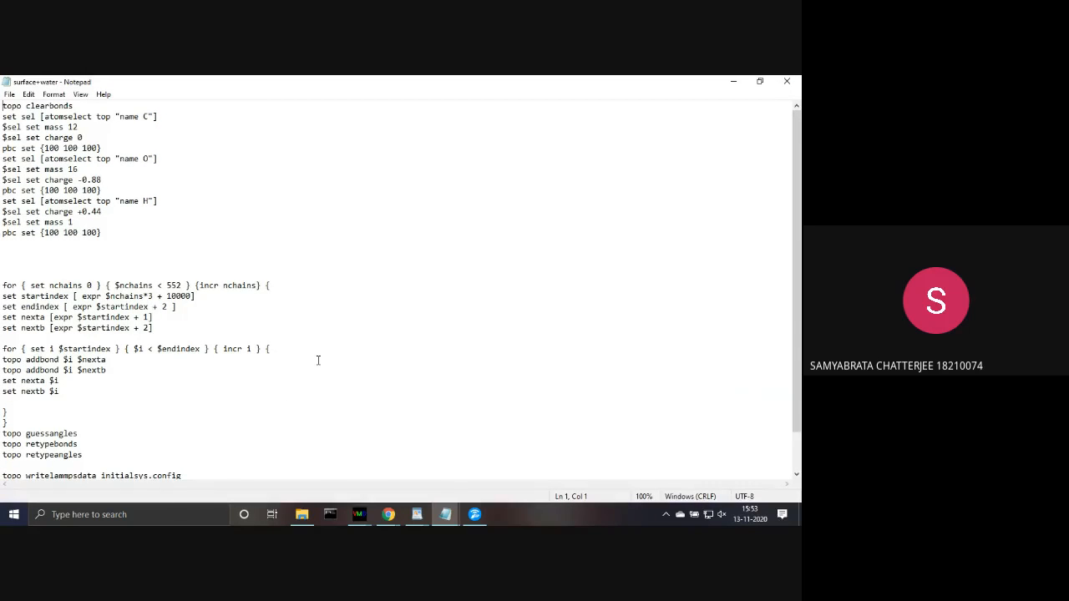
- Go through the script down to the nchains loop and check the atom count of wy.XYZ in VMD Main
key("Down")
key("Down")
key("Down")
key("Down")
key("Down")
key("Down")
key("Down")
key("Down")
key("Down")
key("Down")
key("Down")
key("Down")
key("Up")
mouse_move(369, 518)
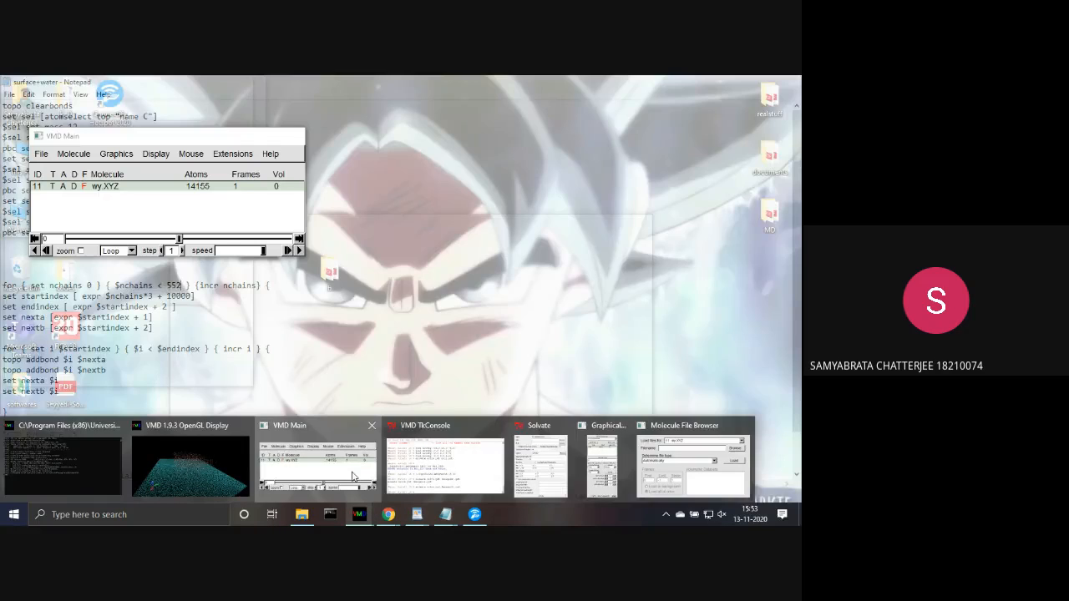
left_click(352, 476)
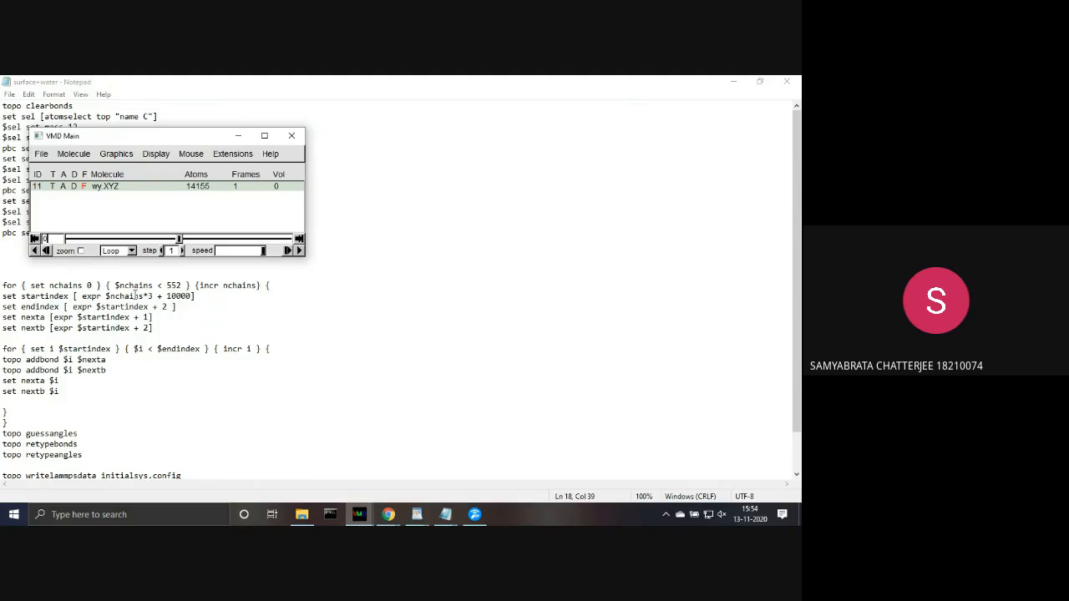
- Set the nchains loop limit in the script to 1385 and check it against the wy.XYZ atom count in VMD Main
left_click(182, 285)
key("BackSpace")
key("BackSpace")
key("BackSpace")
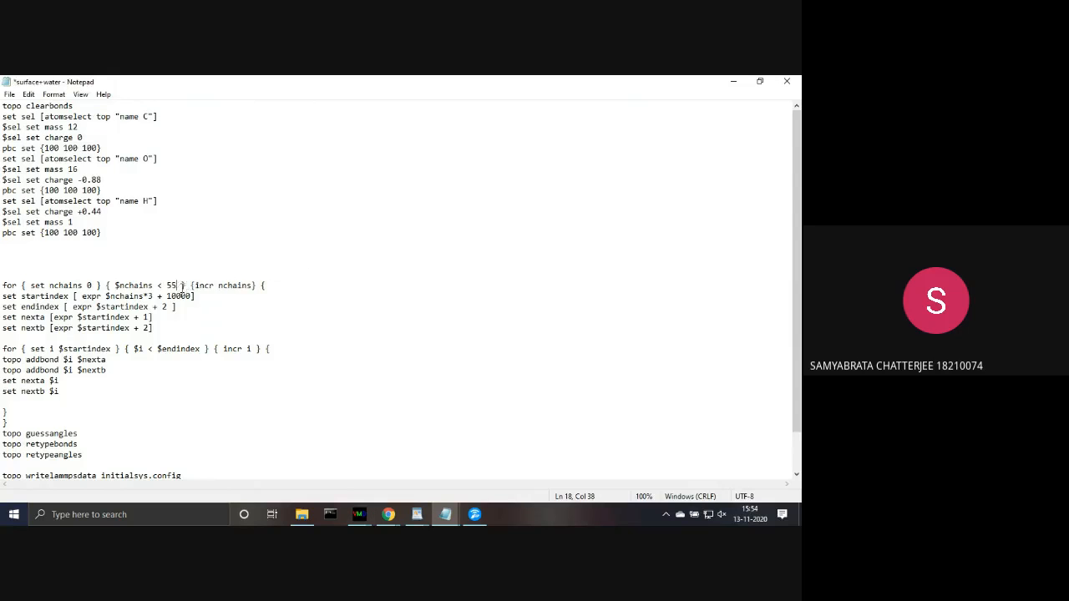
type("1385")
mouse_move(357, 516)
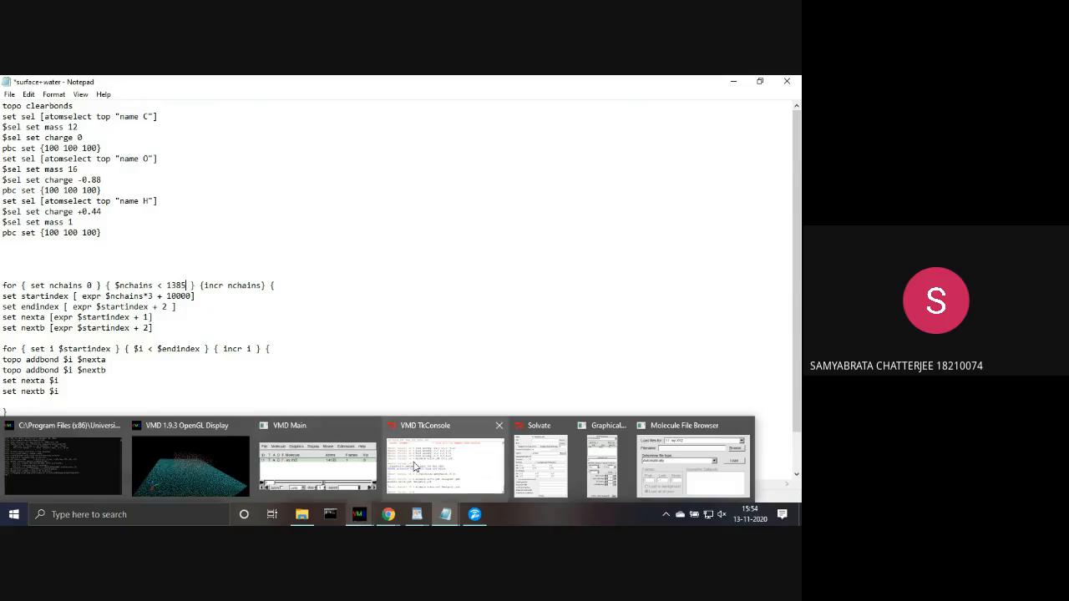
left_click(317, 461)
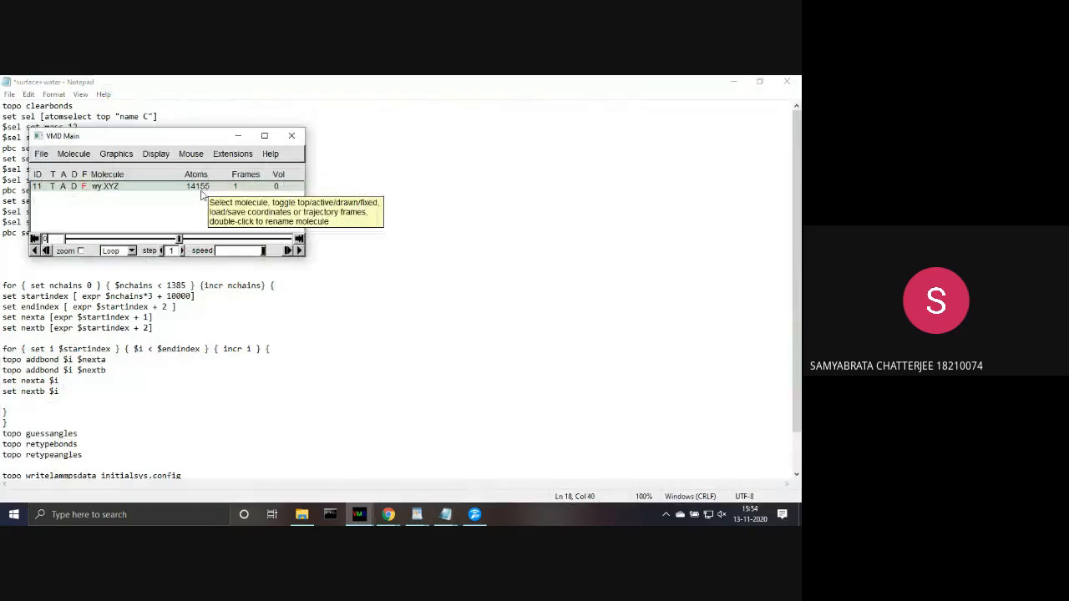
left_click(238, 136)
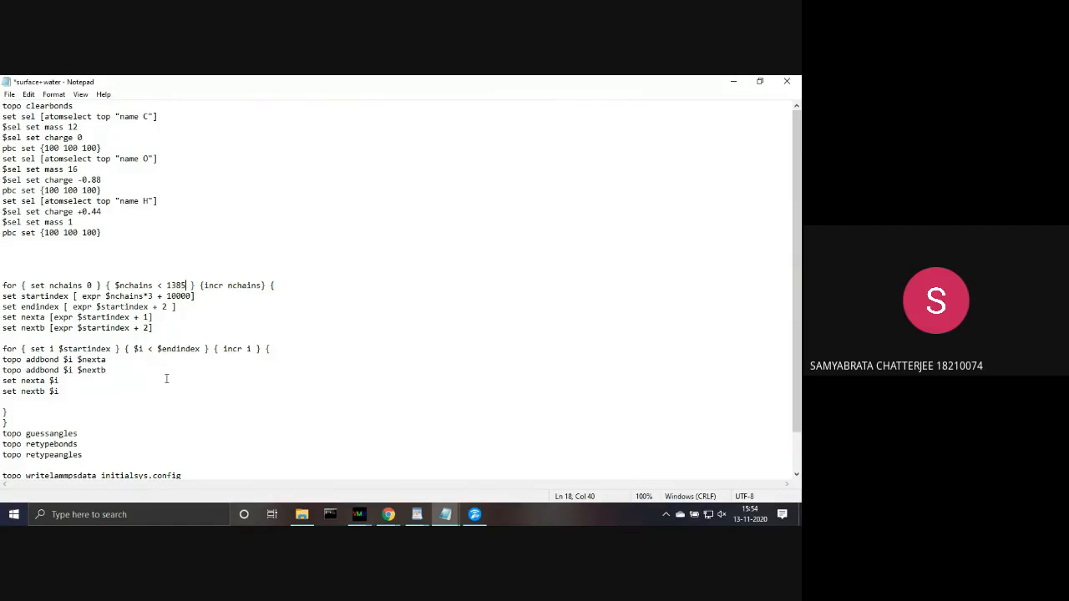
left_click(166, 379)
- Copy the entire surface+water script from Notepad and run it in the VMD TkConsole
left_click(52, 148)
key("ctrl+shift+End")
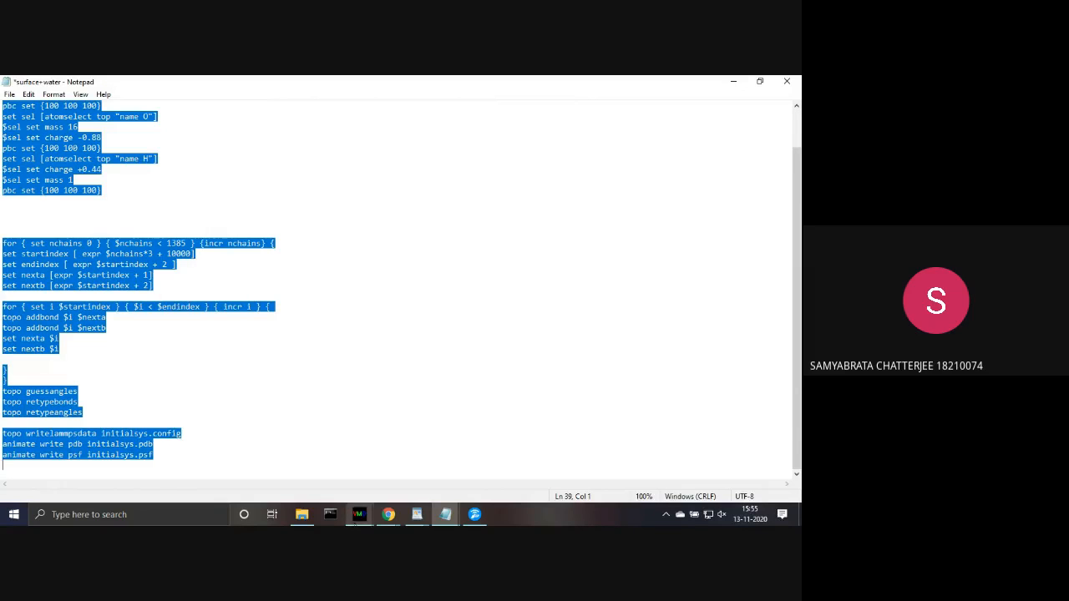
mouse_move(358, 514)
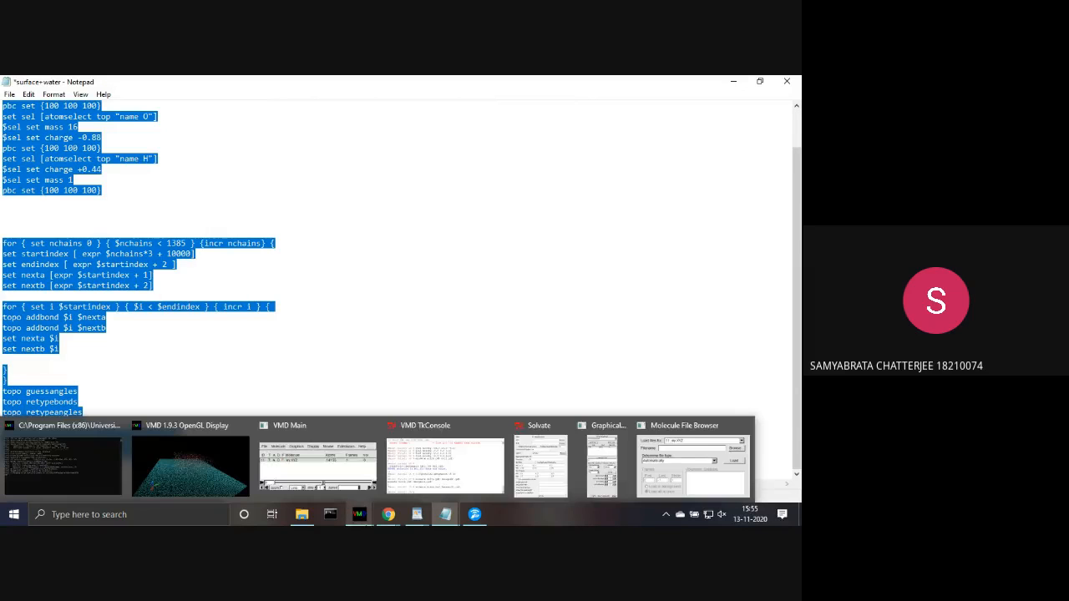
left_click(443, 465)
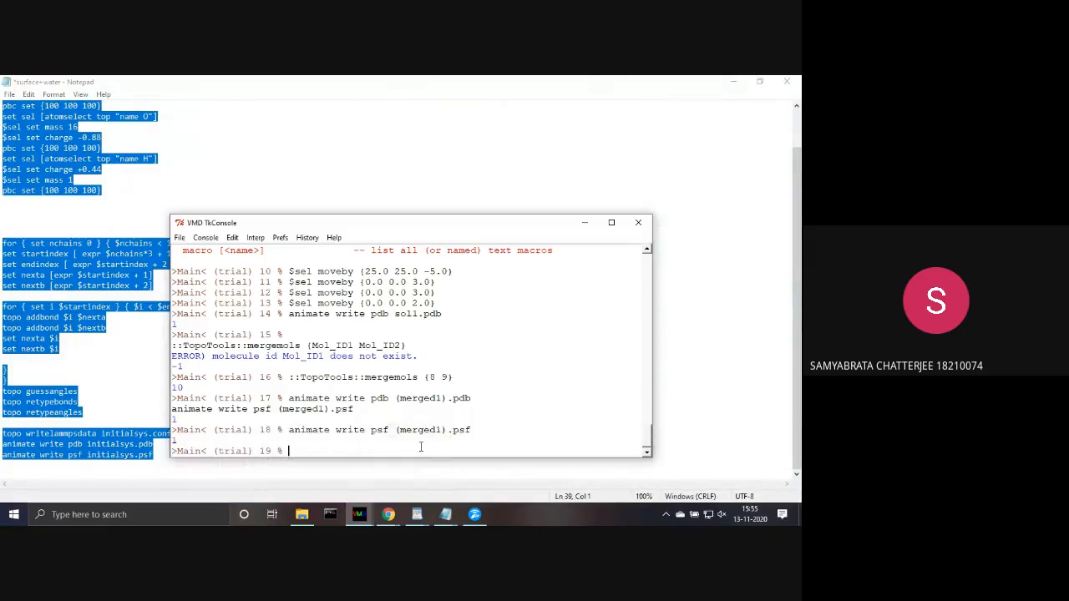
key("ctrl+v")
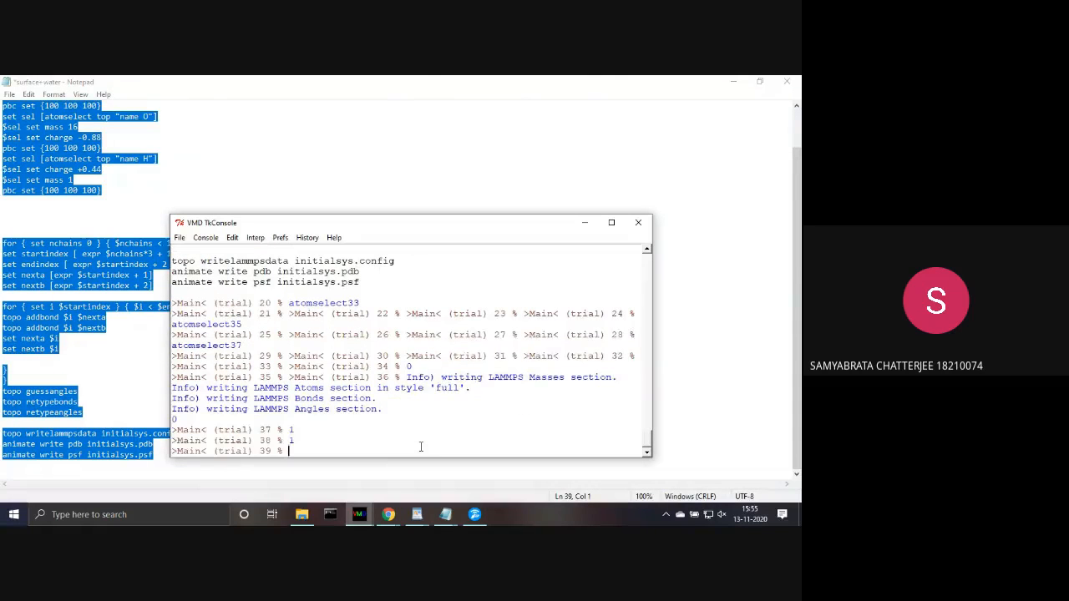
left_click(584, 223)
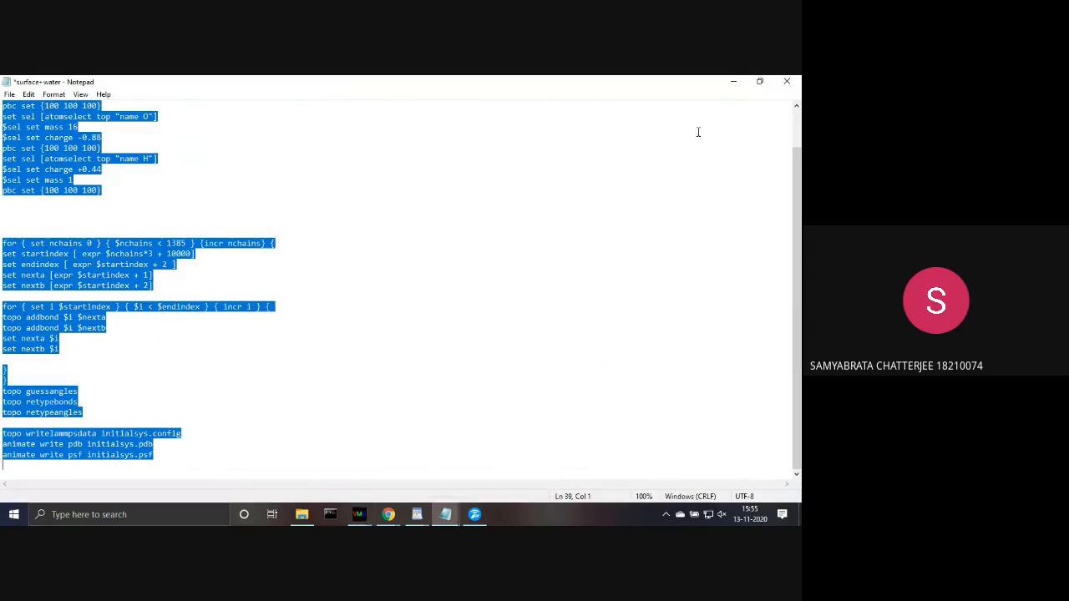
- Set the script window aside, go to the water > trial folder and select the initialsys CONFIG file
left_click(733, 81)
left_click(534, 239)
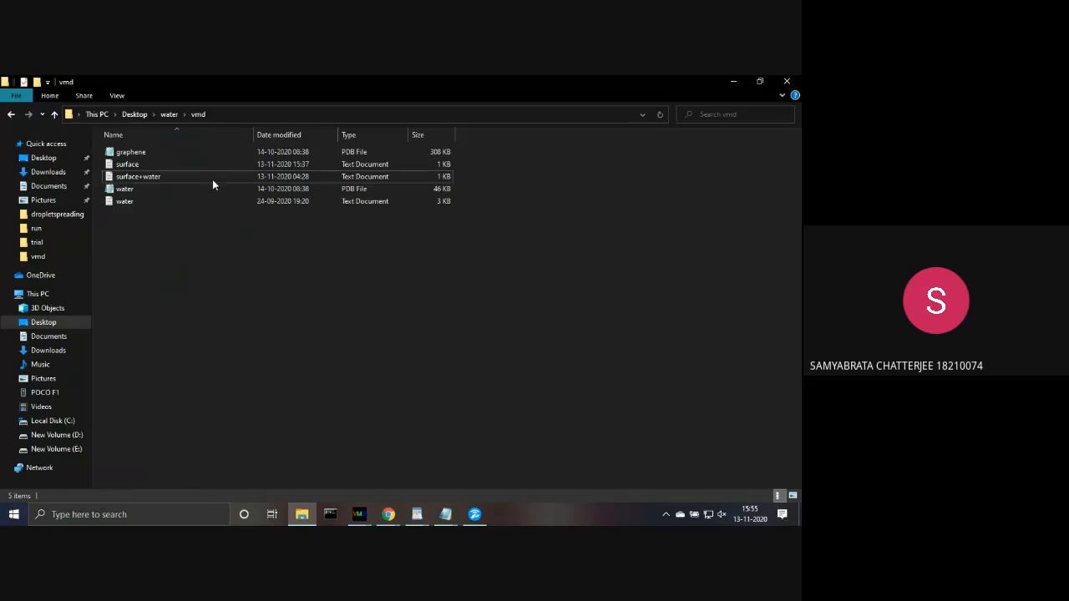
left_click(15, 119)
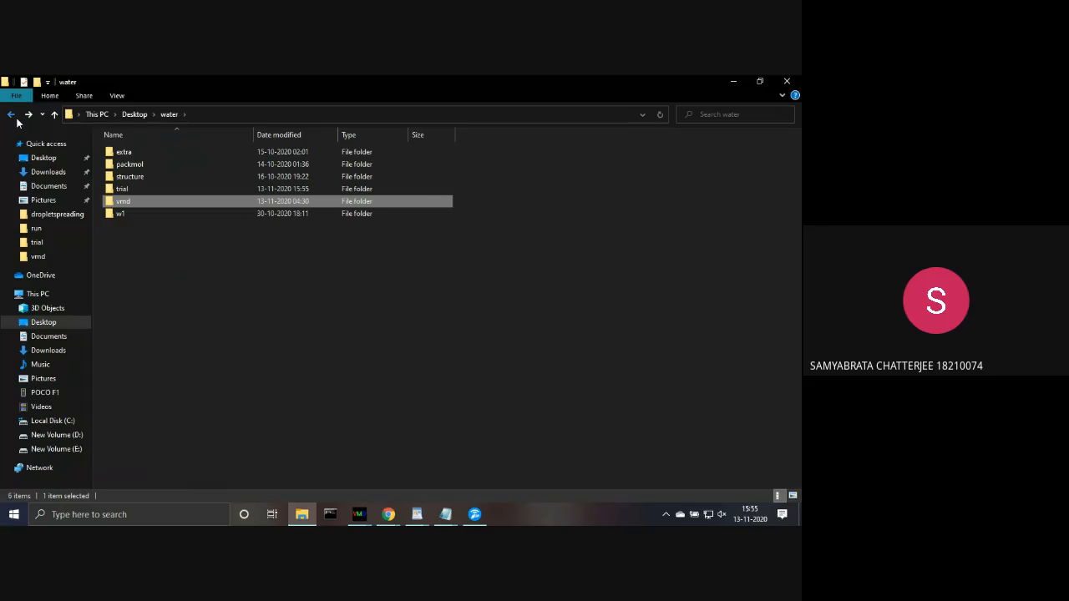
double_click(115, 189)
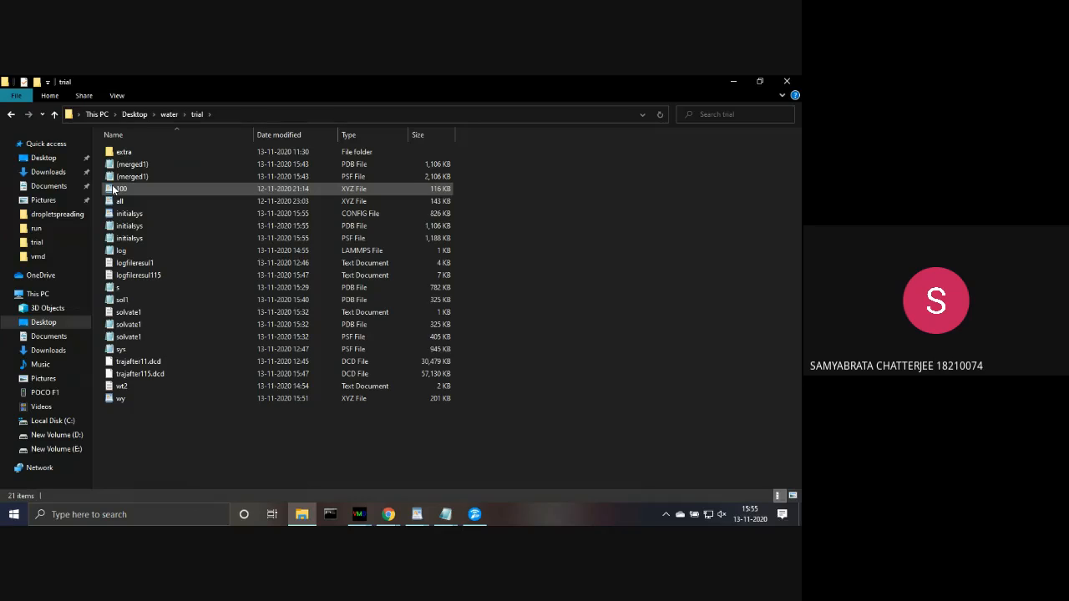
left_click(142, 214)
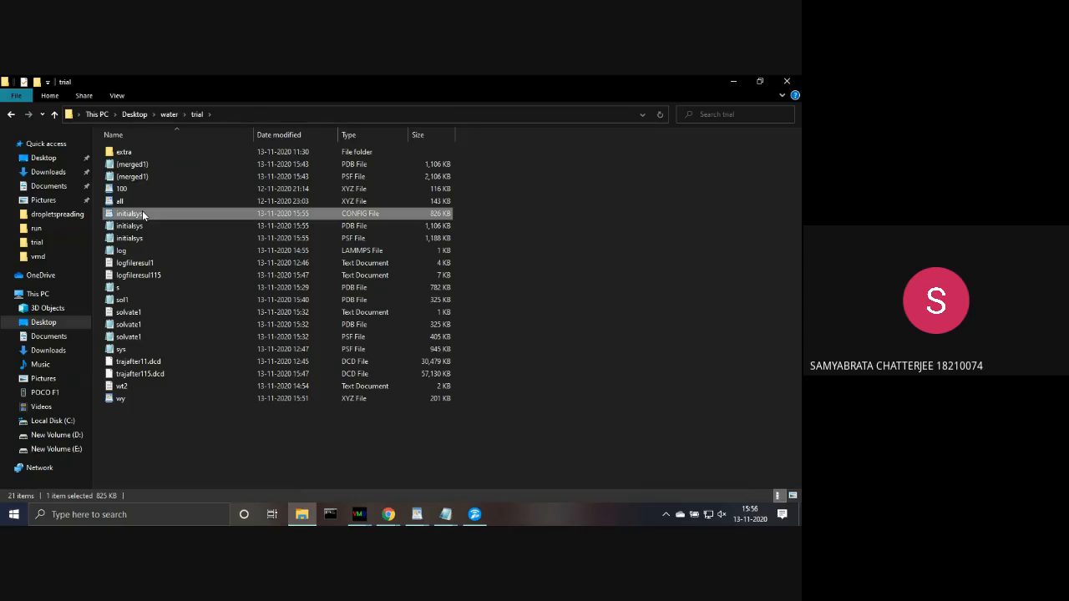
- Close the open initialsys document, reopen the initialsys CONFIG file in WordPad and go through it from the header to the Bonds section
double_click(141, 213)
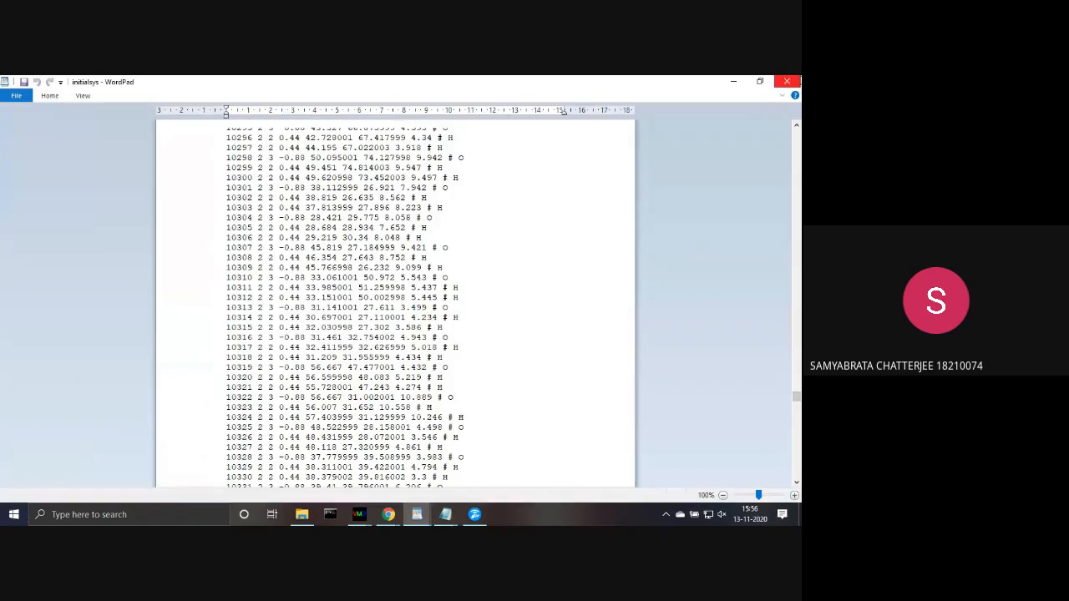
left_click(796, 81)
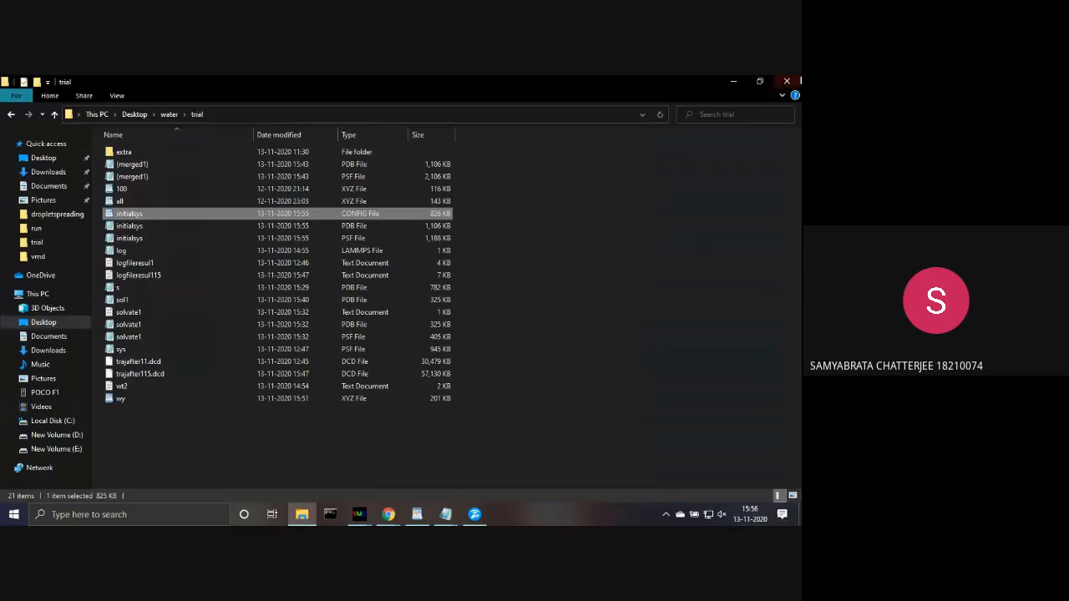
double_click(394, 216)
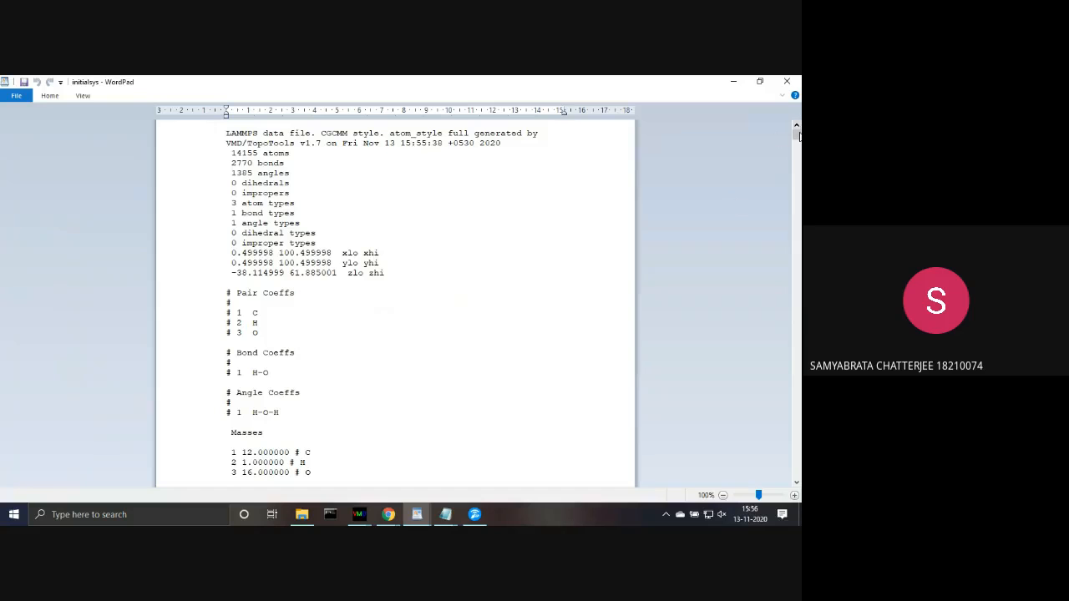
left_click_drag(797, 136, 797, 434)
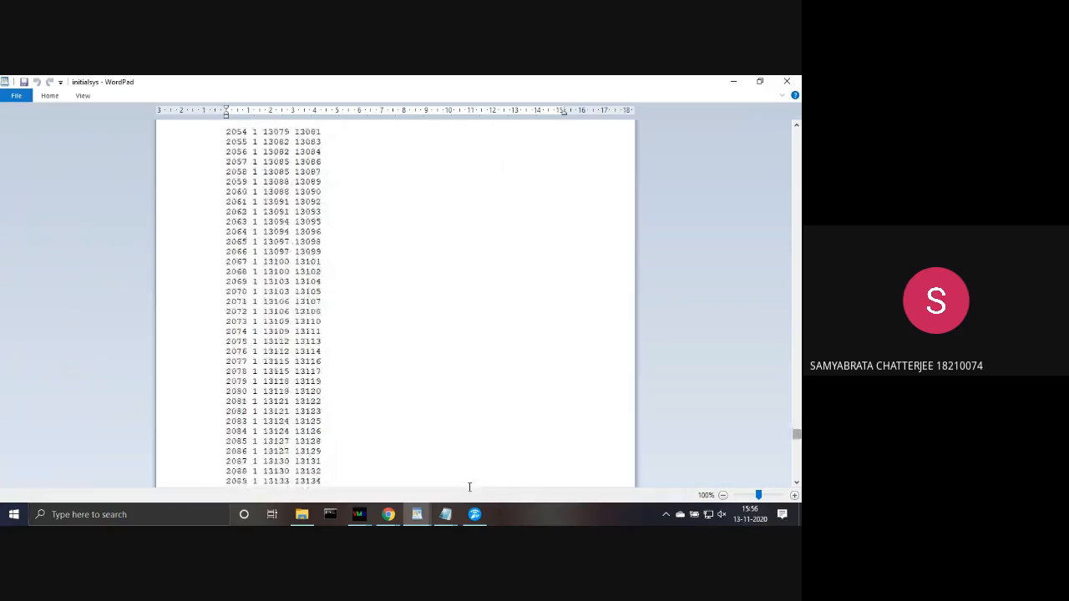
- Examine the water molecules and surface from several angles in the VMD OpenGL display
mouse_move(366, 520)
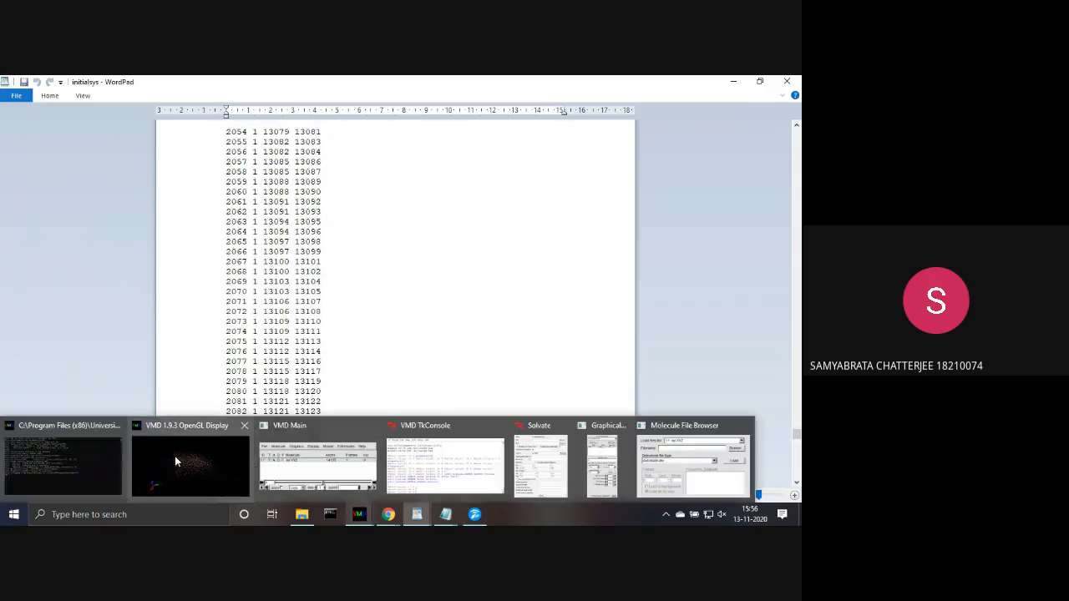
left_click(175, 456)
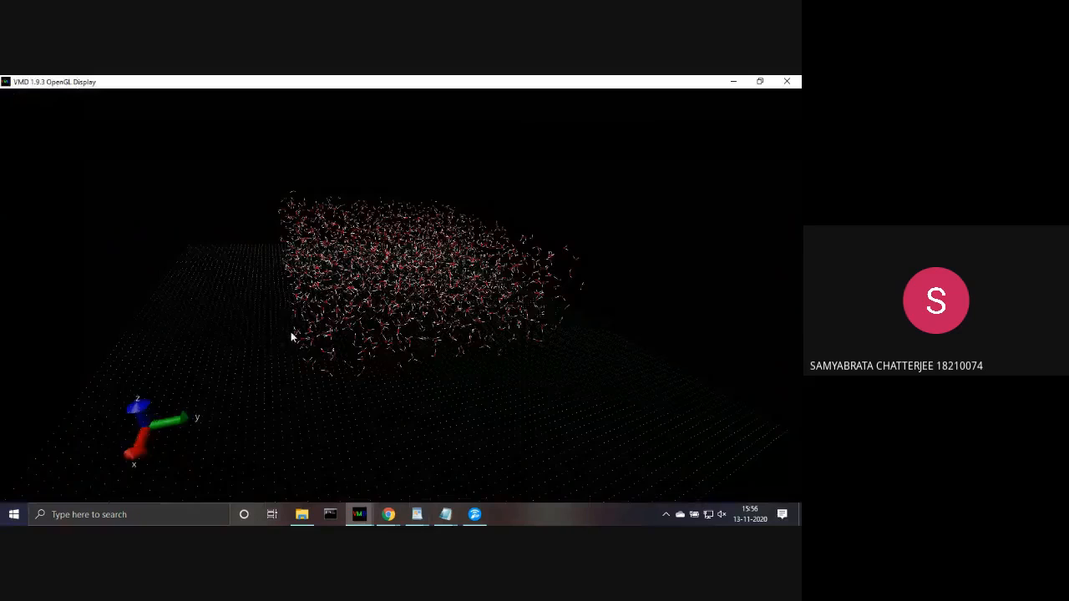
left_click_drag(290, 332, 314, 388)
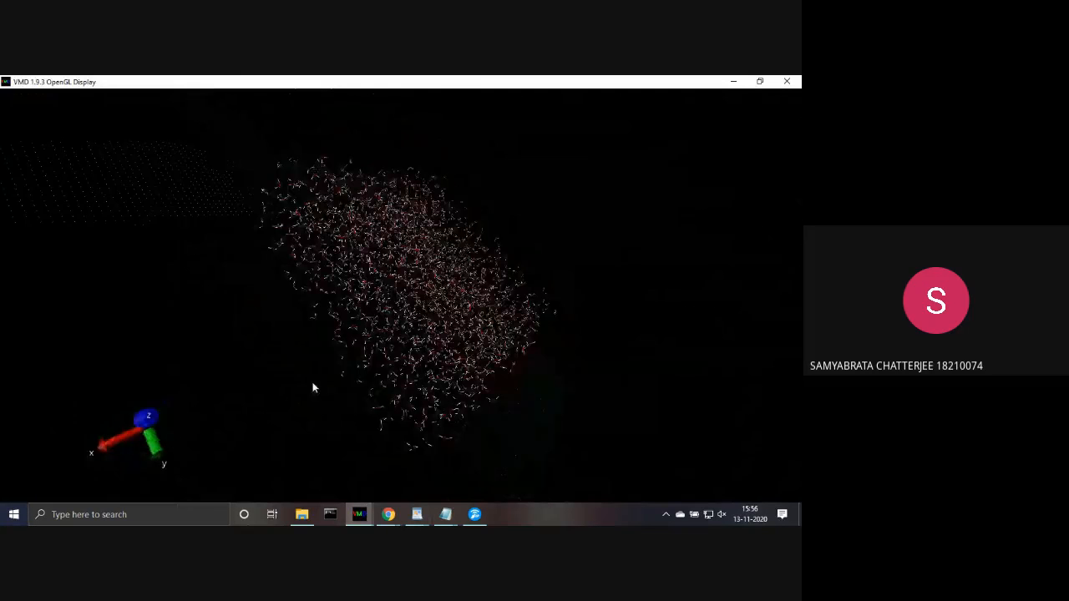
mouse_move(361, 512)
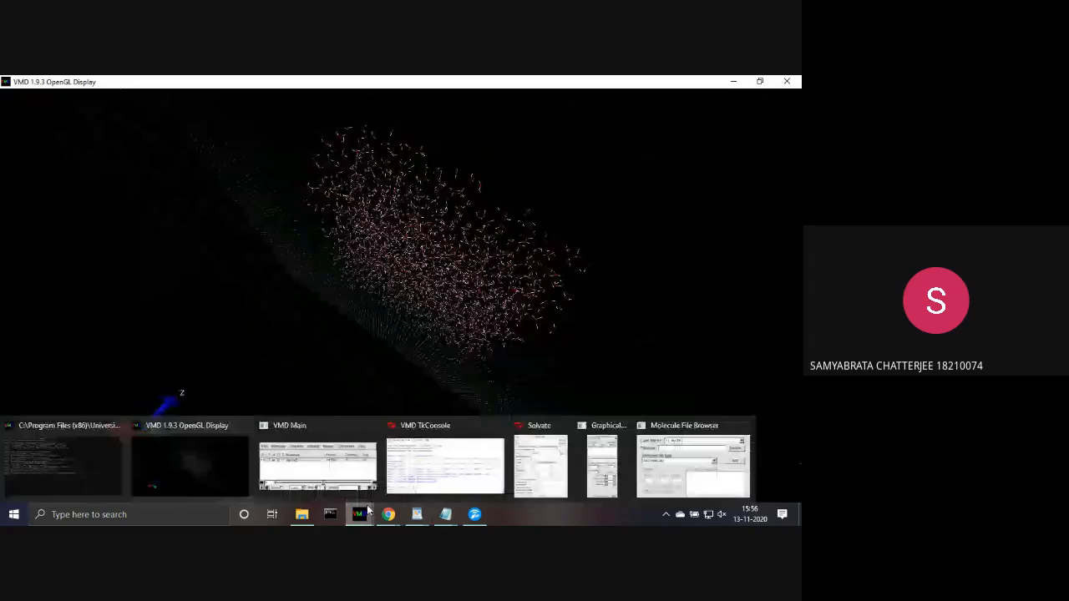
mouse_move(422, 483)
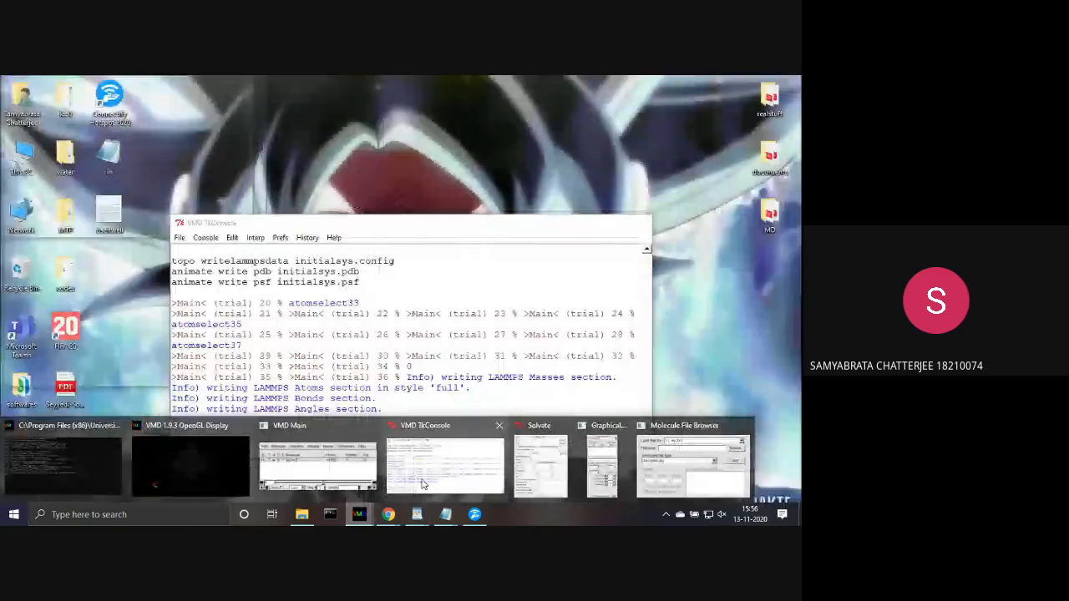
left_click(190, 464)
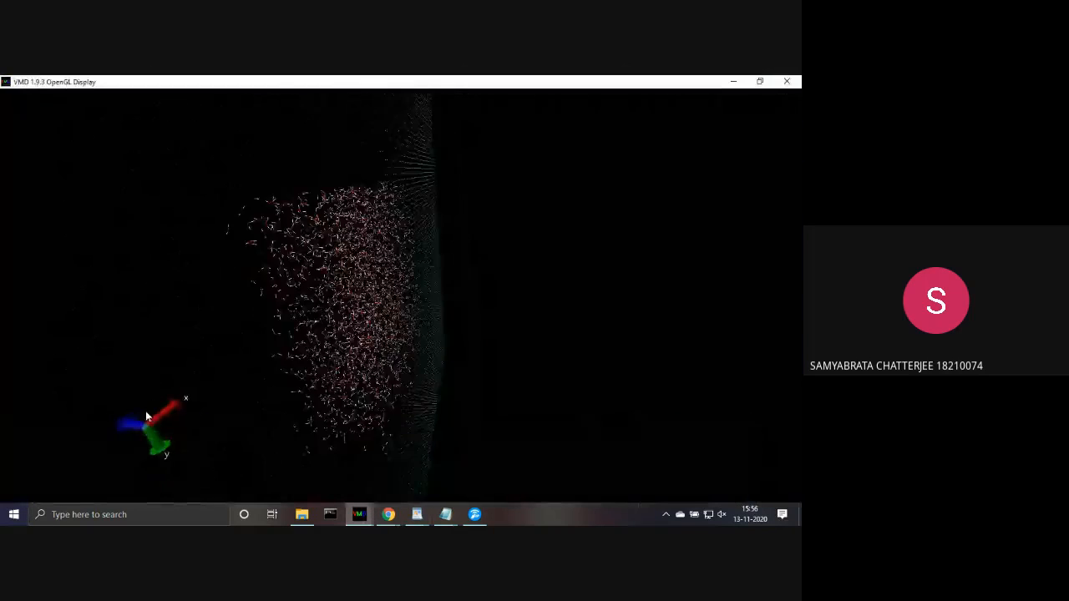
- Quit VMD by closing its vmd.exe console window
mouse_move(359, 513)
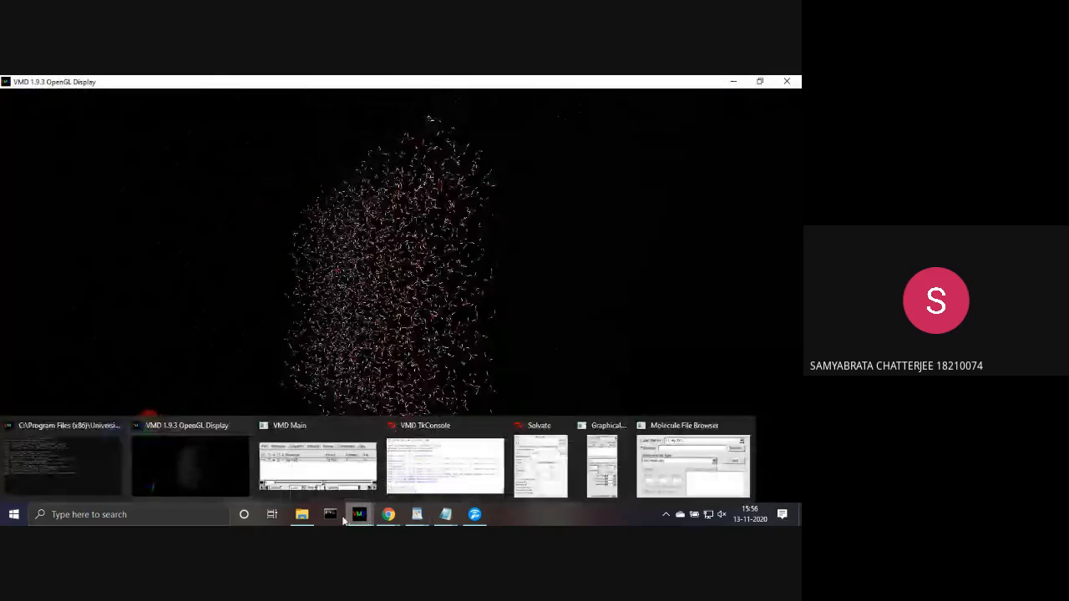
mouse_move(116, 427)
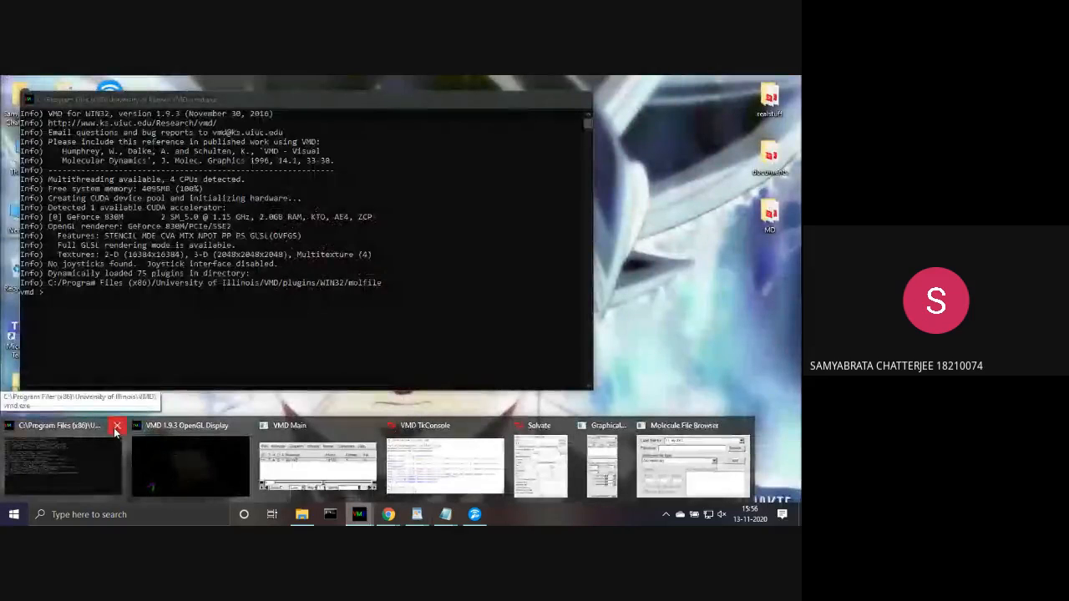
left_click(116, 427)
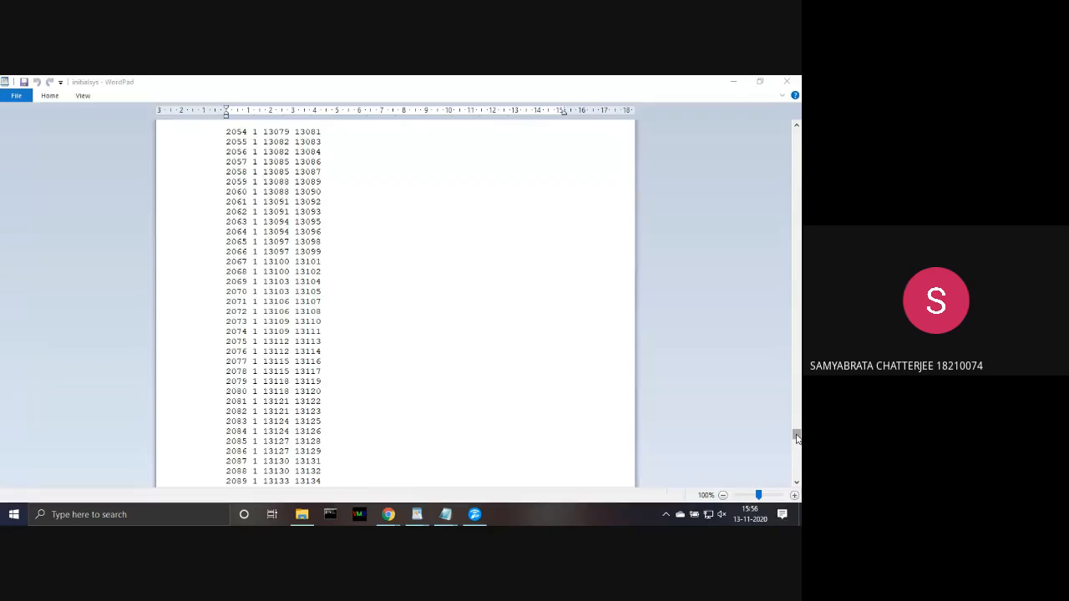
- Review the initialsys data file's header, carbon surface atoms and water atoms in WordPad
left_click_drag(796, 435, 793, 322)
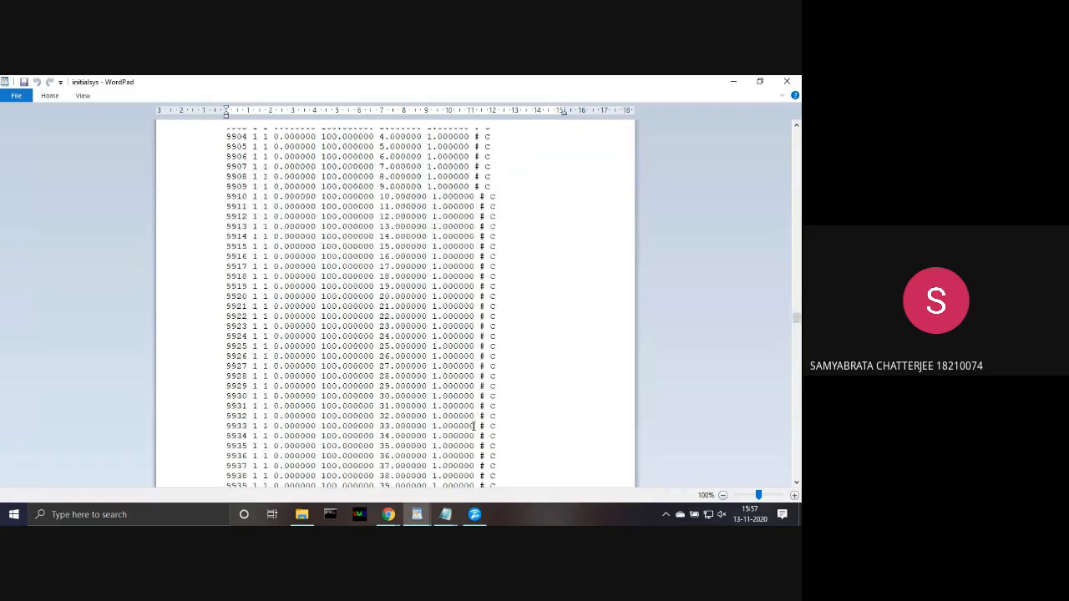
key("ctrl+Home")
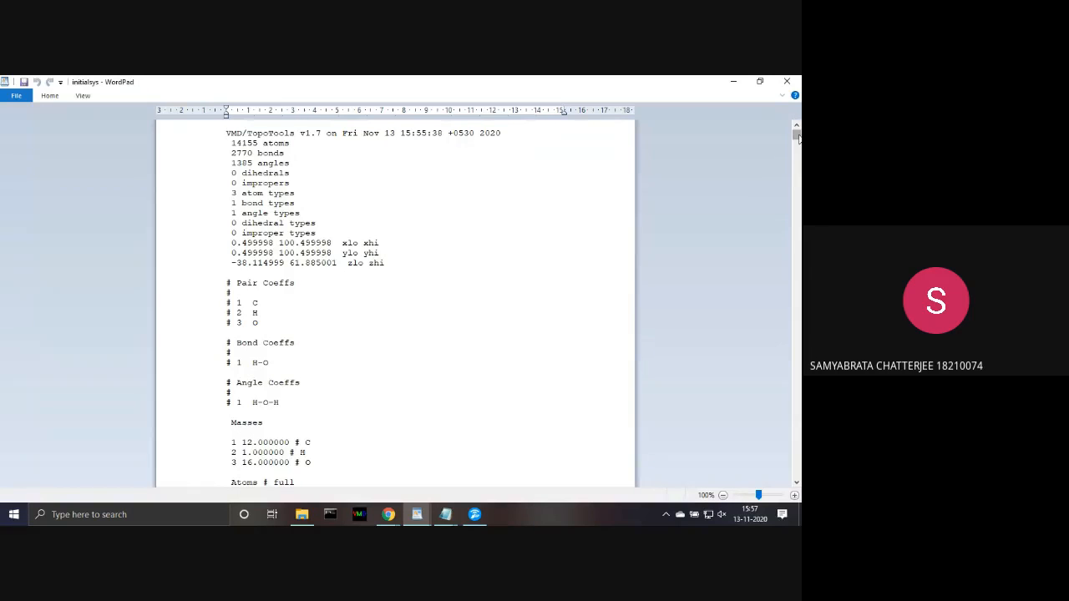
left_click_drag(797, 136, 796, 319)
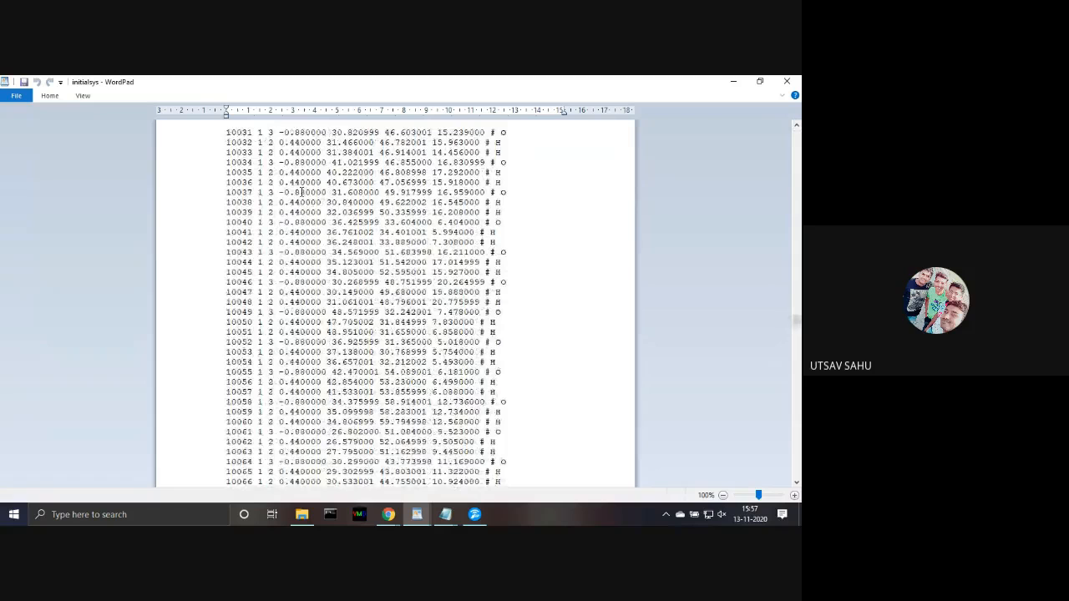
key("ctrl+Home")
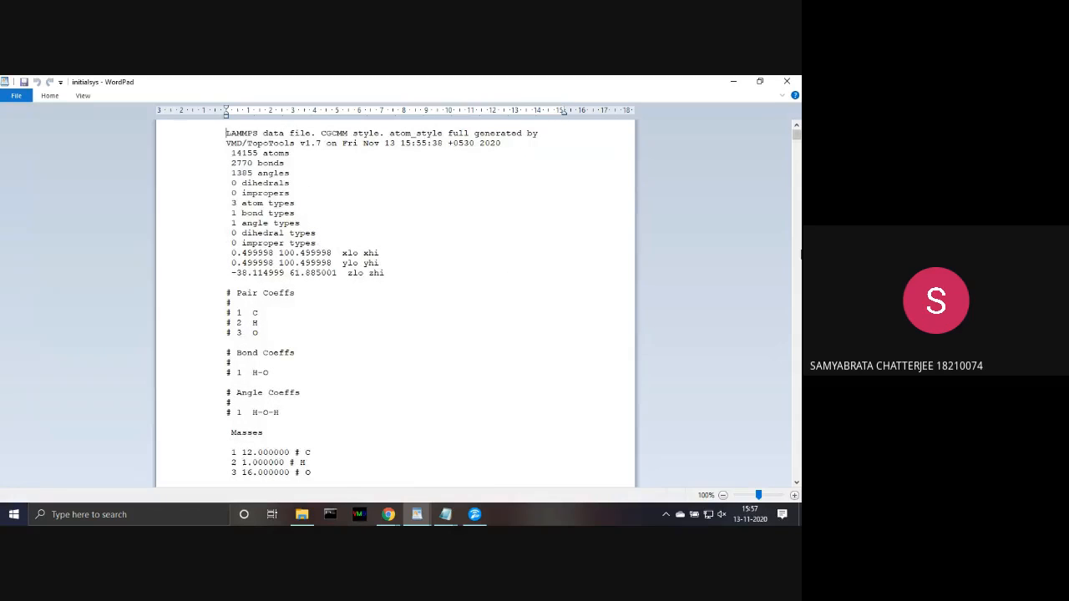
left_click(795, 168)
left_click(795, 168)
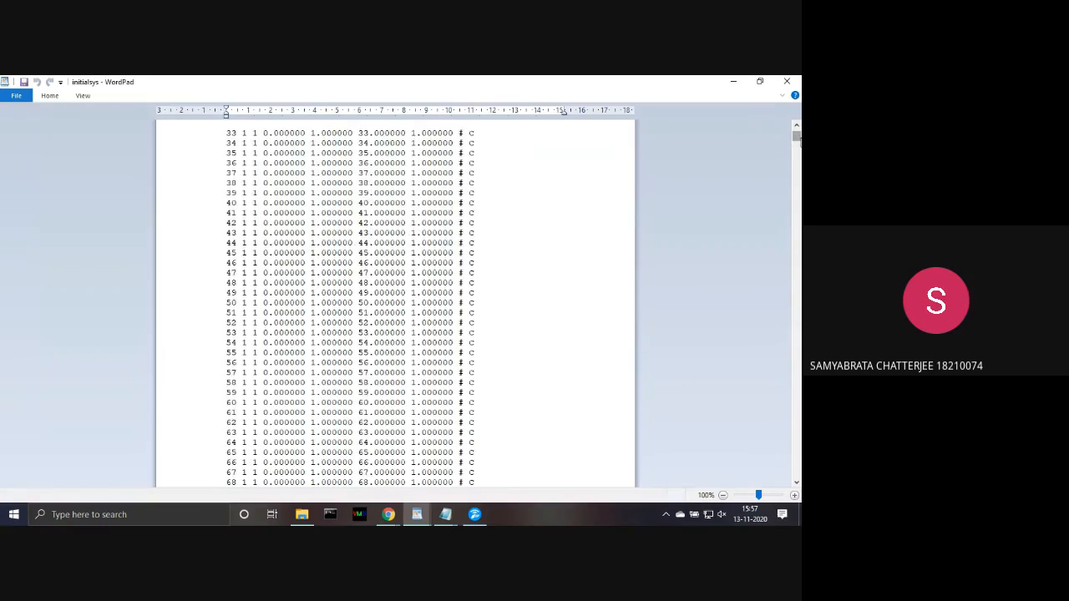
- Select and copy all water atom lines in the initialsys data file, from atom 10001 through atom 14155 just above the Bonds section
left_click_drag(797, 140, 799, 317)
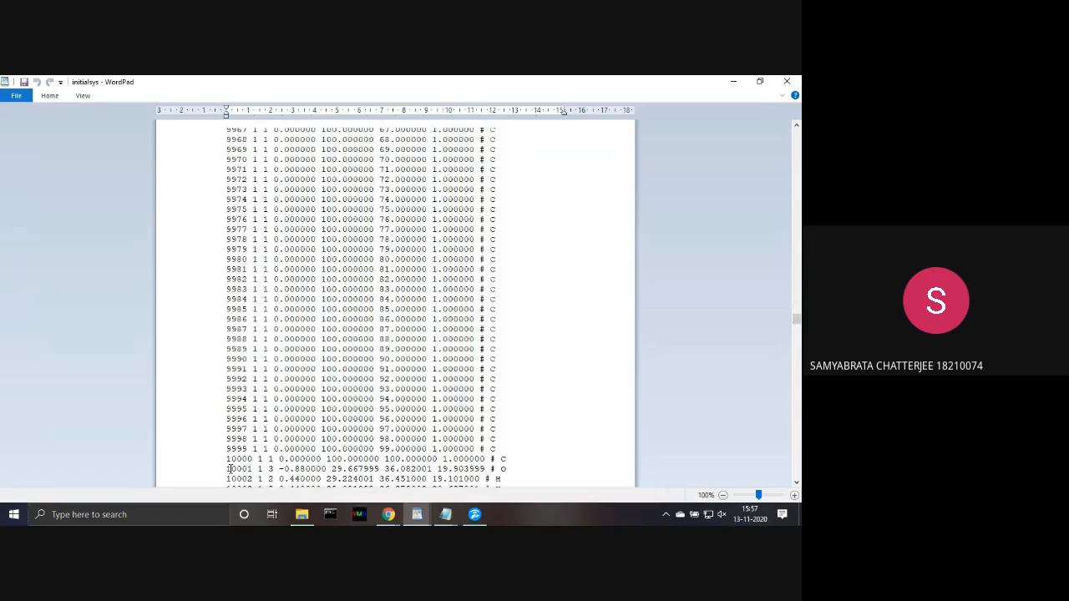
scroll(229, 468, "down", 3)
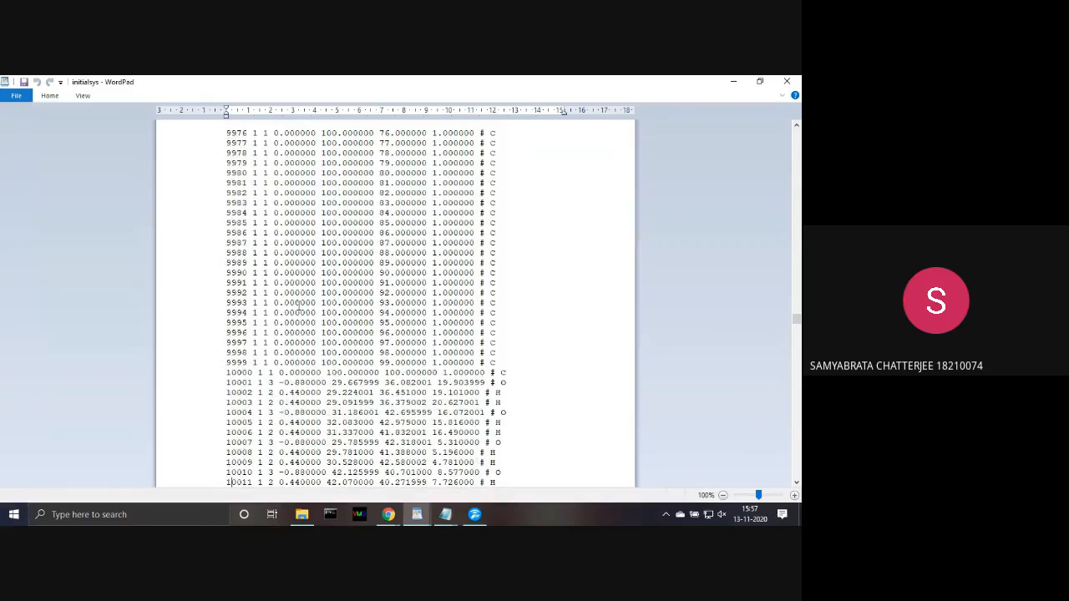
left_click_drag(256, 357, 246, 368)
left_click(246, 367)
left_click_drag(228, 382, 501, 521)
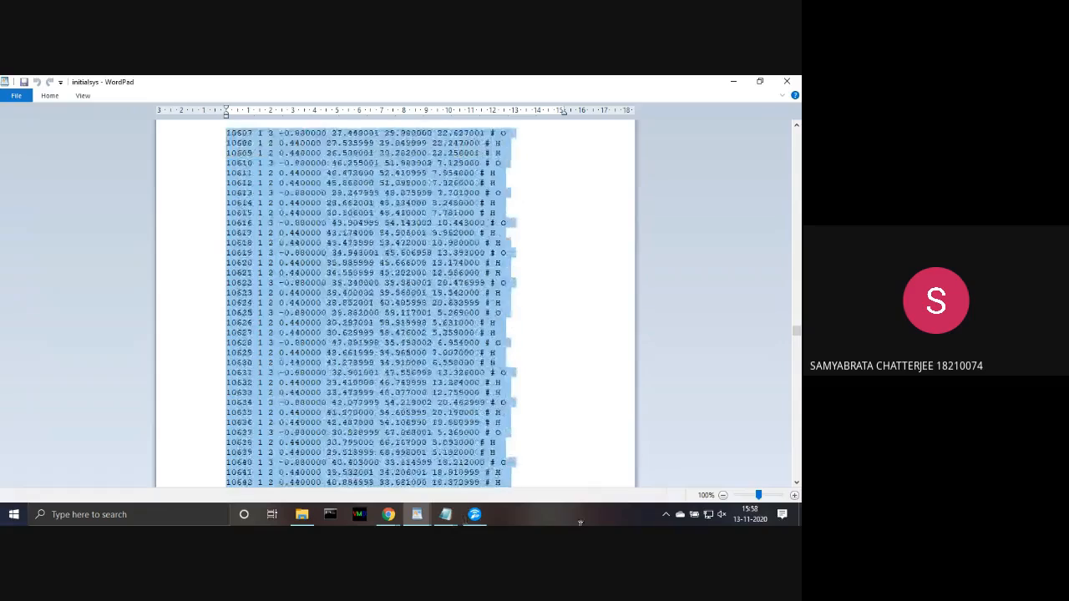
left_click_drag(580, 523, 690, 522)
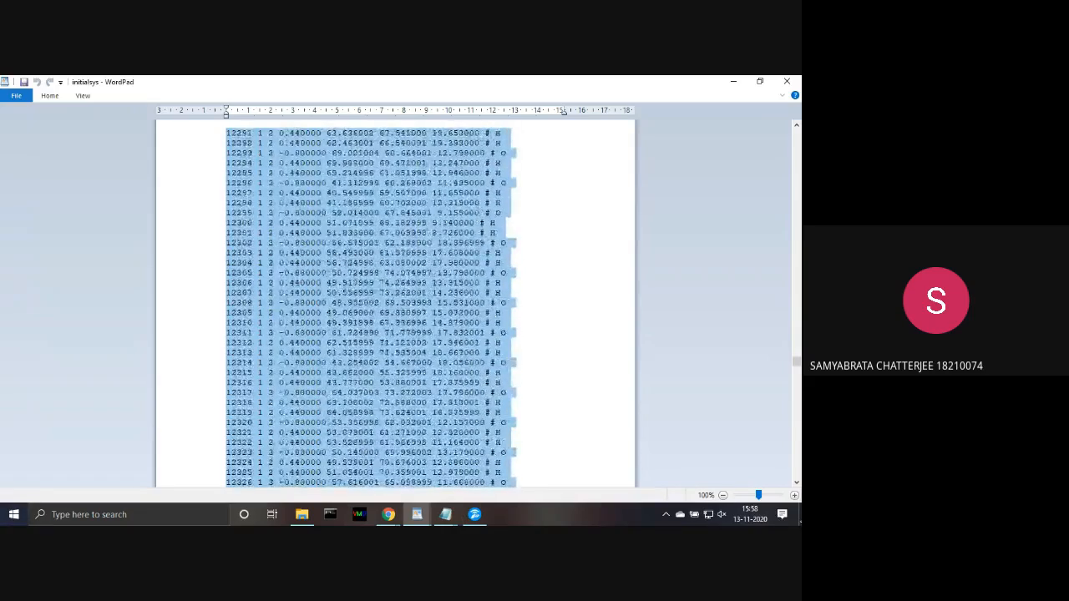
left_click_drag(800, 522, 800, 522)
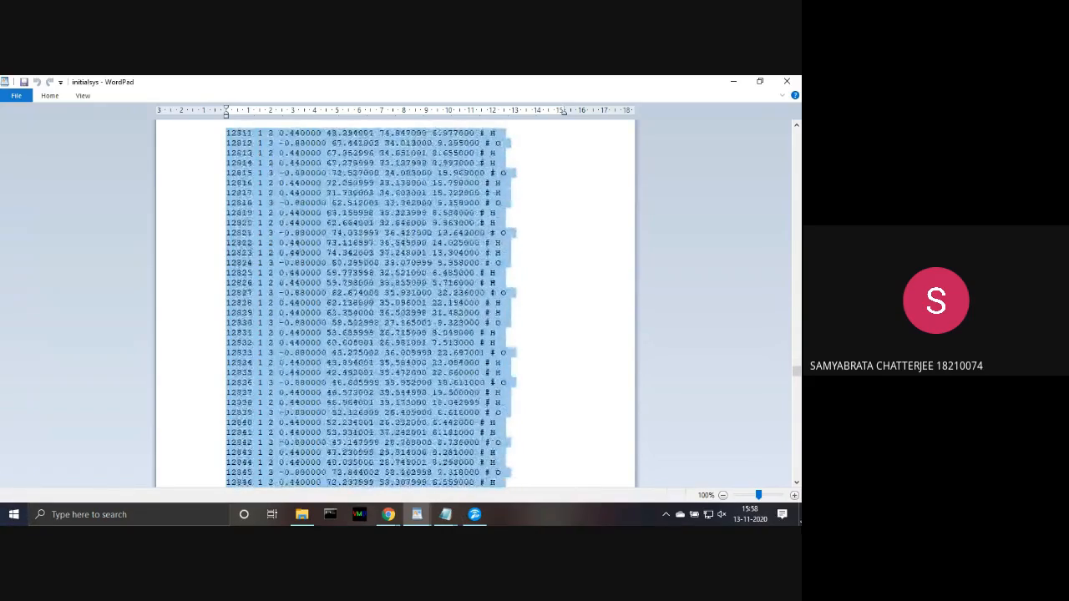
left_click_drag(786, 523, 798, 520)
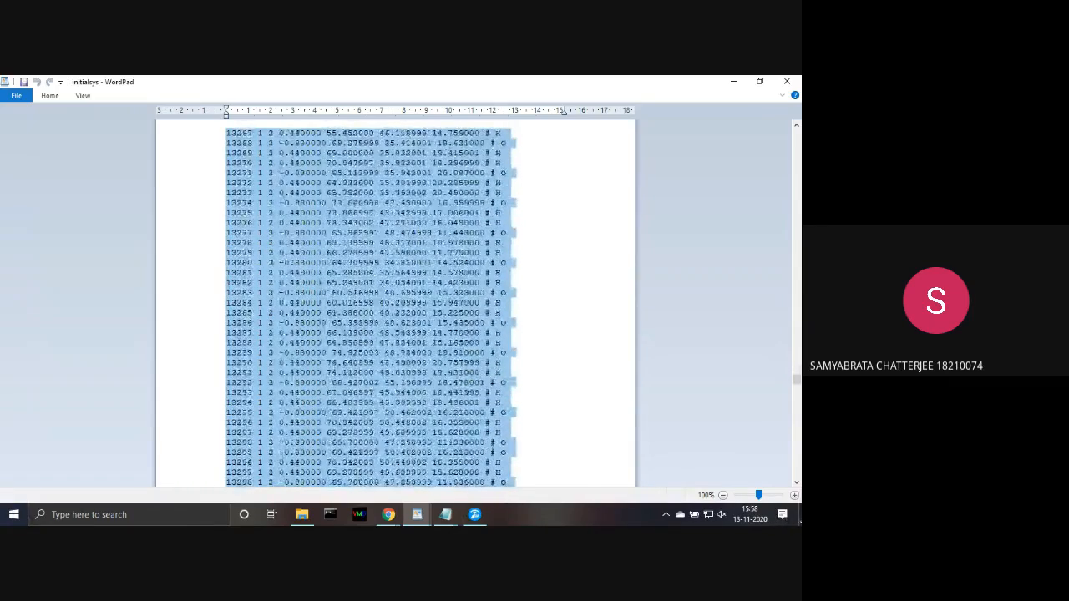
left_click_drag(798, 519, 588, 523)
left_click_drag(473, 519, 533, 222)
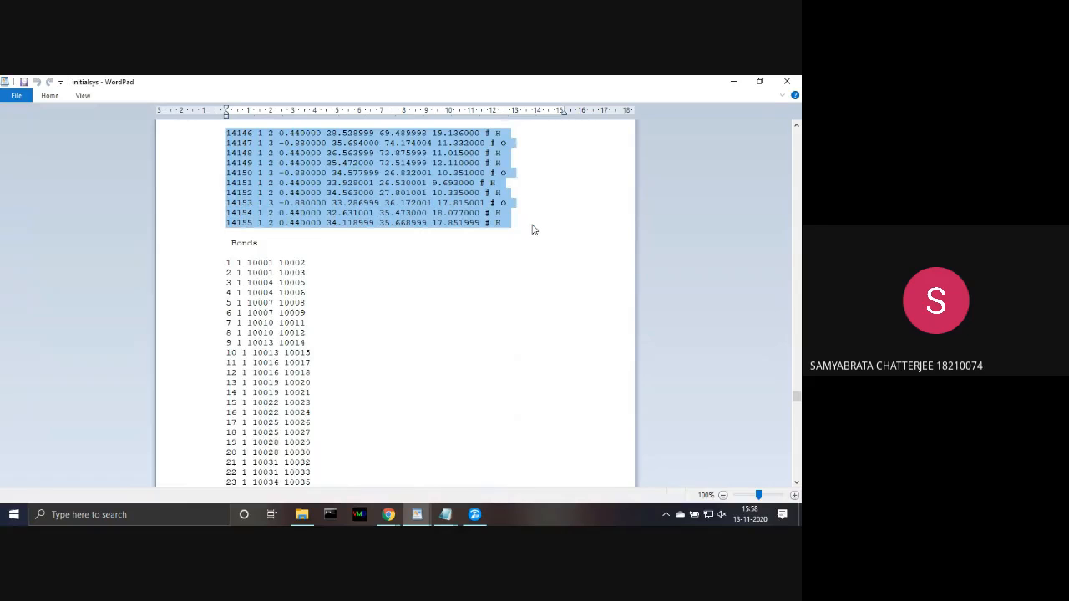
- Switch to the untitled Google Sheets spreadsheet, add a new sheet and paste the copied water atom lines starting at cell A1
mouse_move(388, 514)
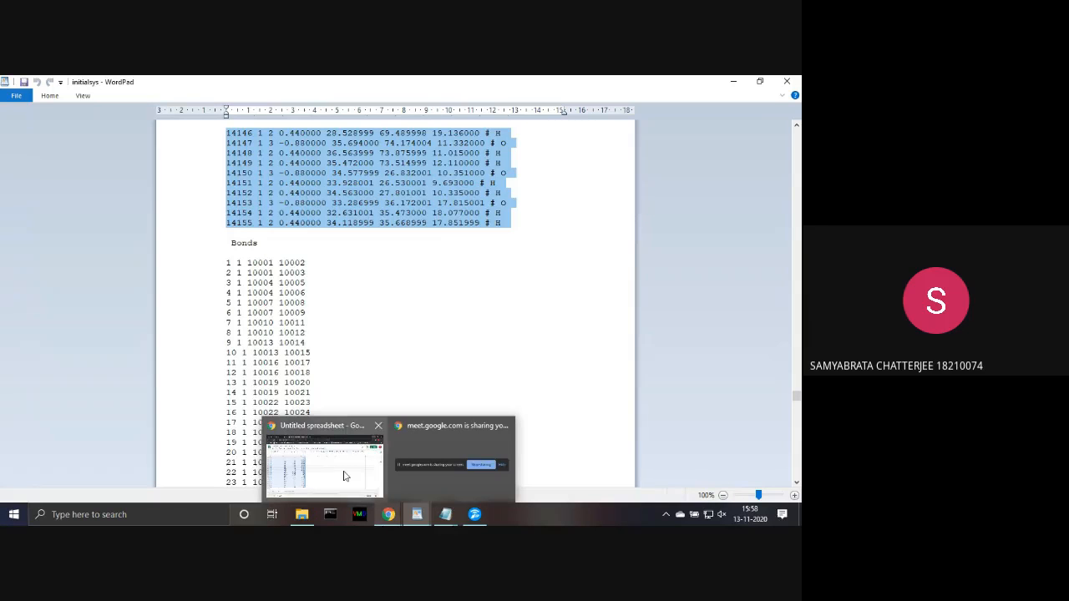
left_click(343, 475)
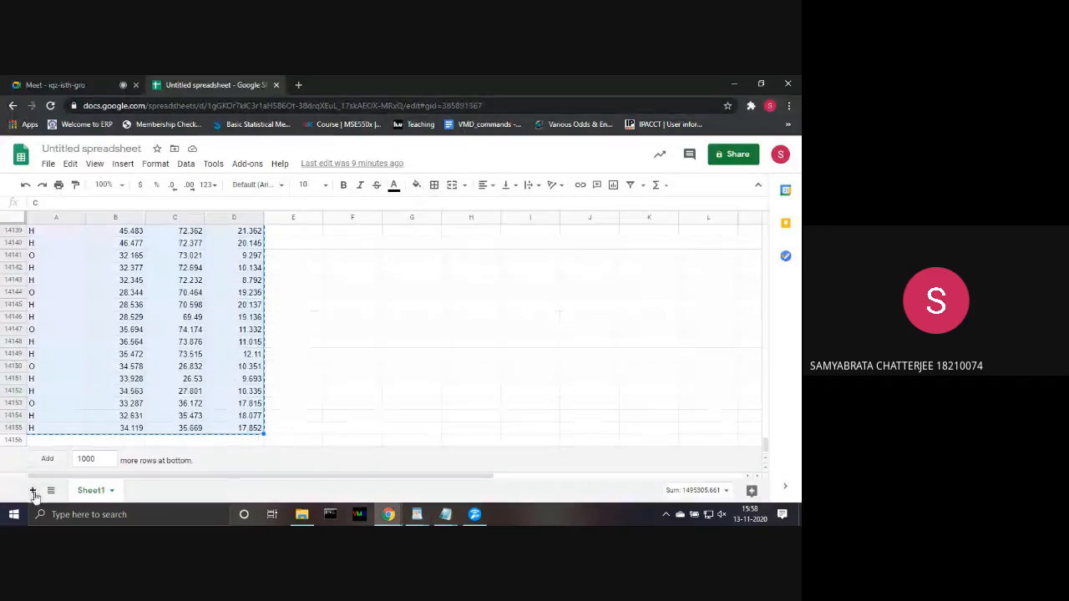
left_click(33, 491)
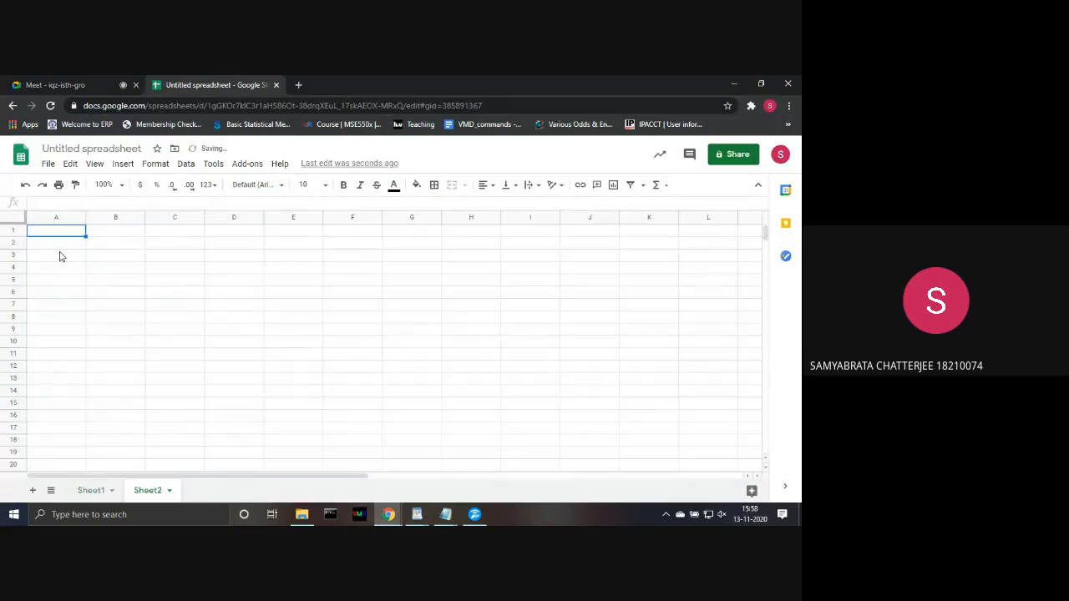
key("ctrl+v")
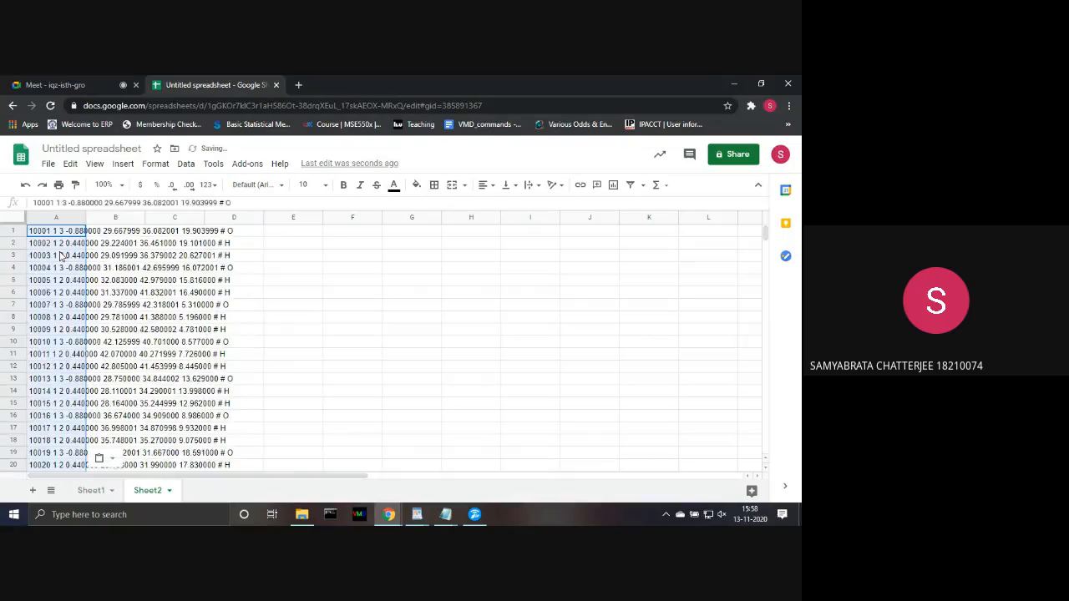
- Split the pasted water atom lines into separate columns using Space as the separator
left_click(113, 460)
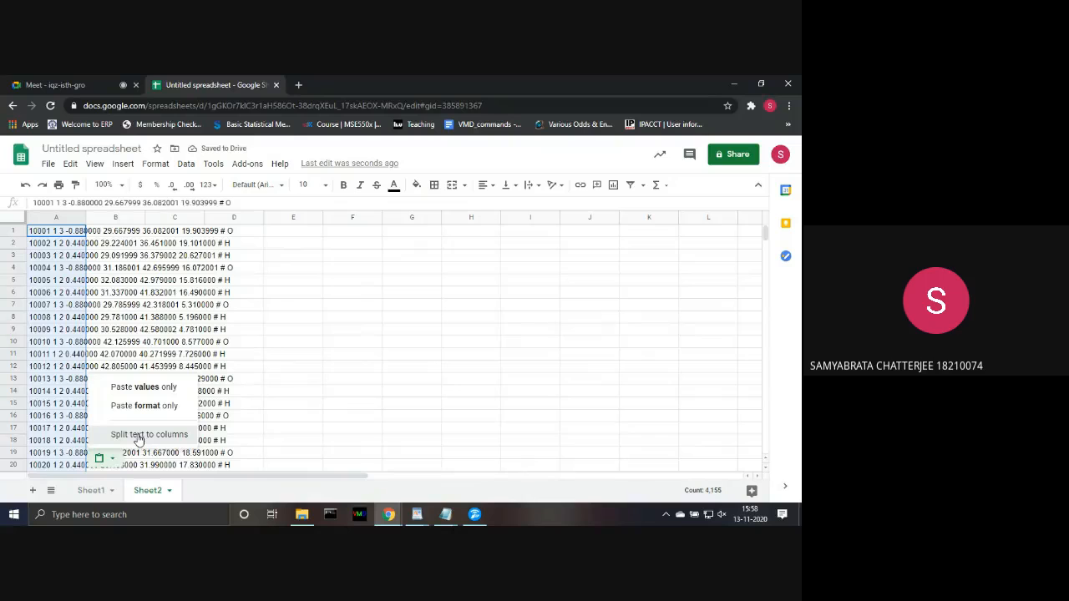
left_click(139, 436)
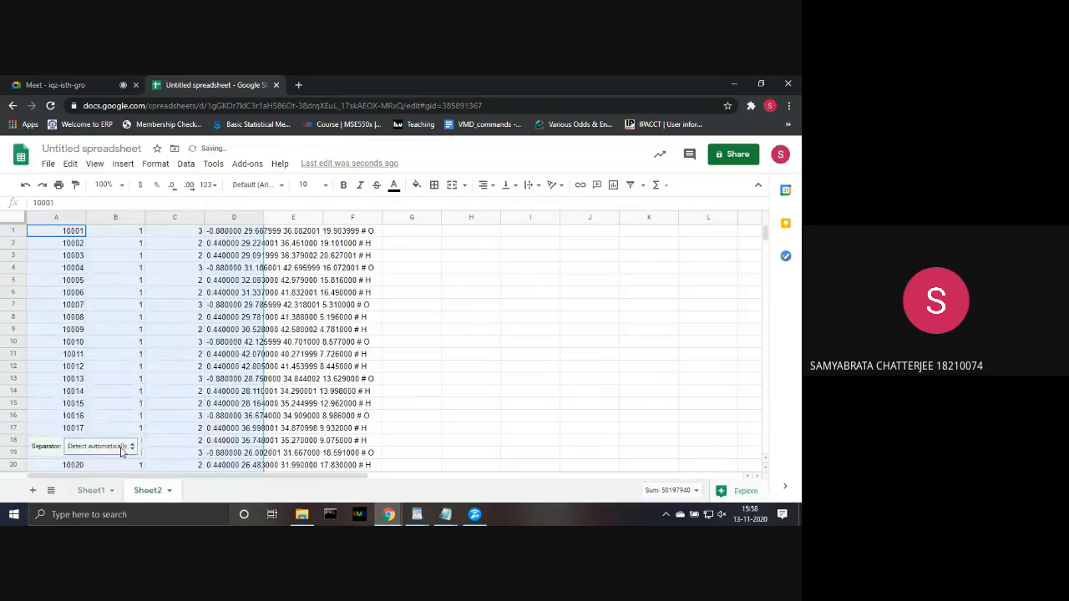
left_click(122, 448)
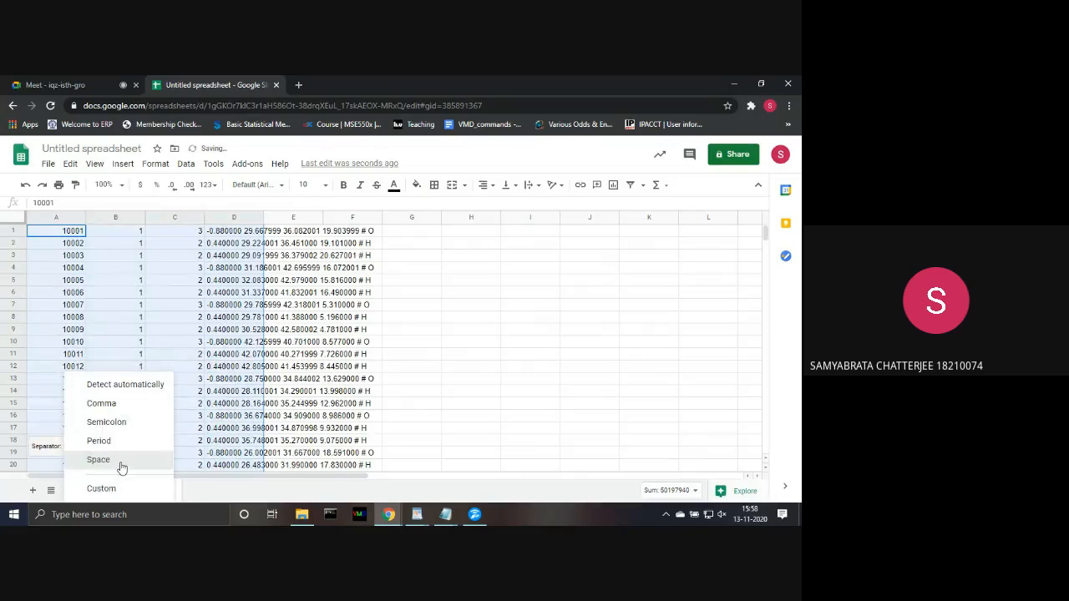
left_click(122, 466)
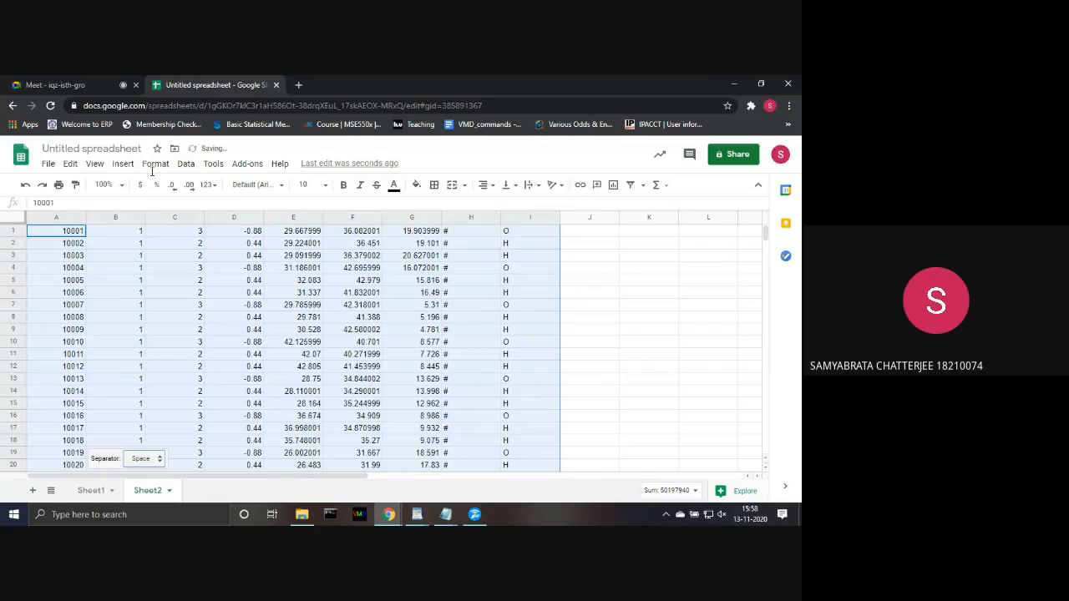
- Set cell B1 to 2 and fill that value down column B through row 4155
left_click(139, 232)
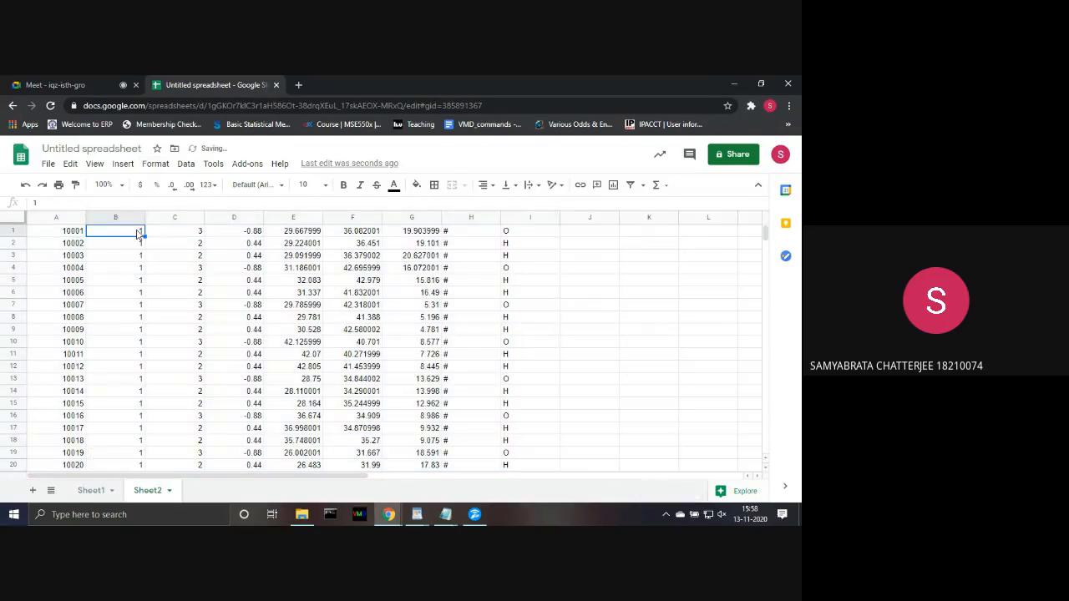
type("2")
key("Down")
key("Down")
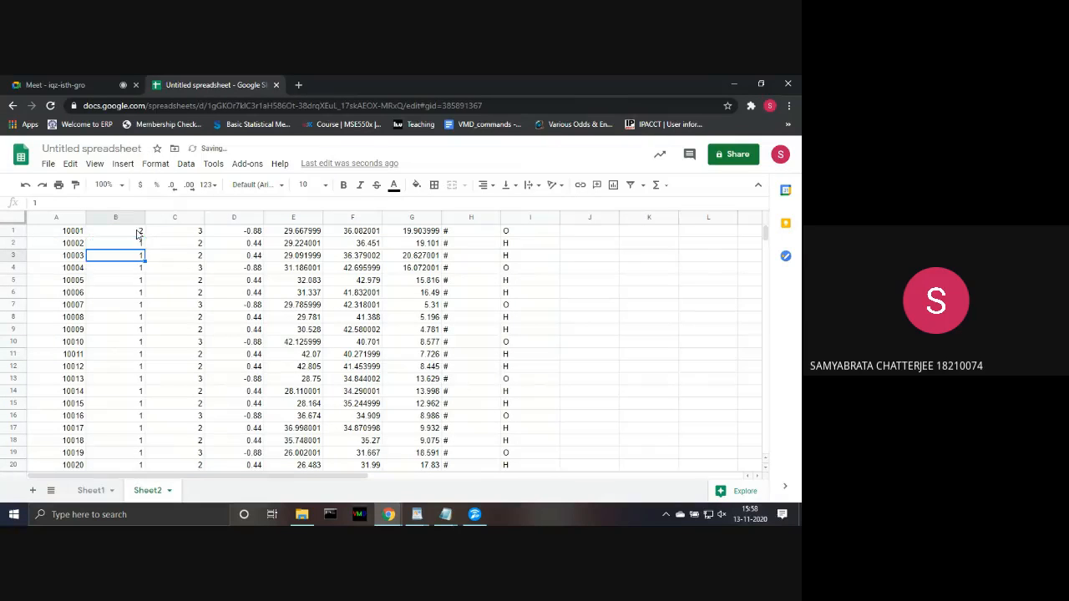
left_click(138, 233)
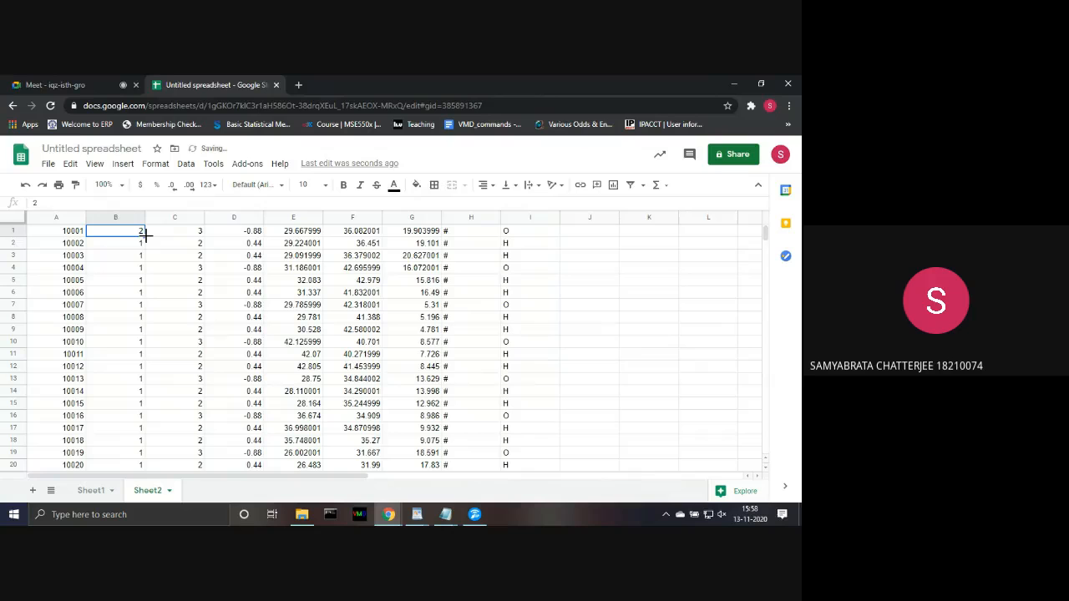
scroll(136, 370, "down", 15)
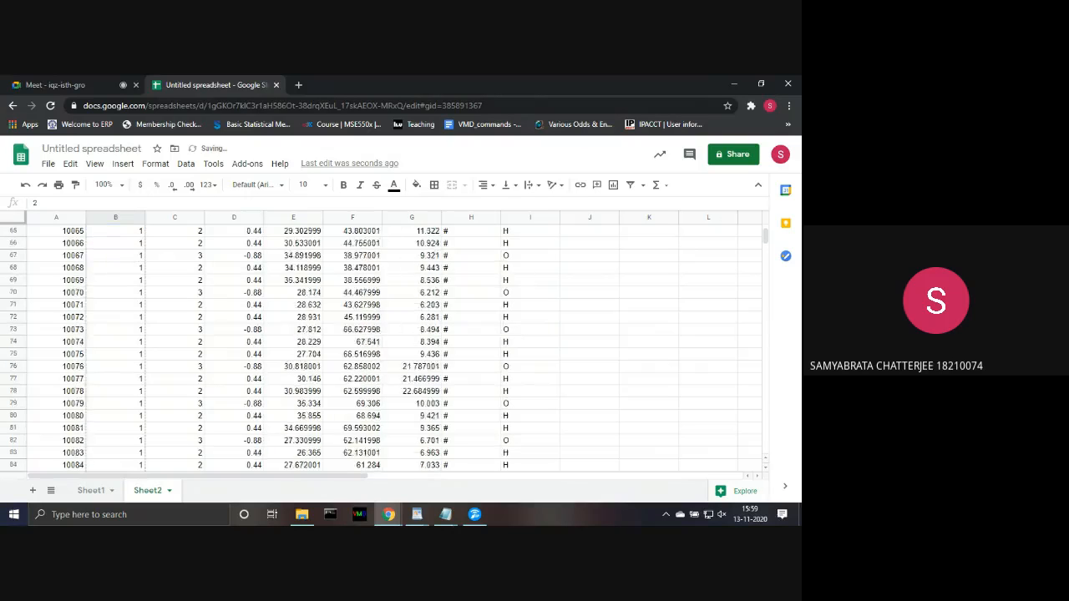
scroll(384, 346, "down", 12)
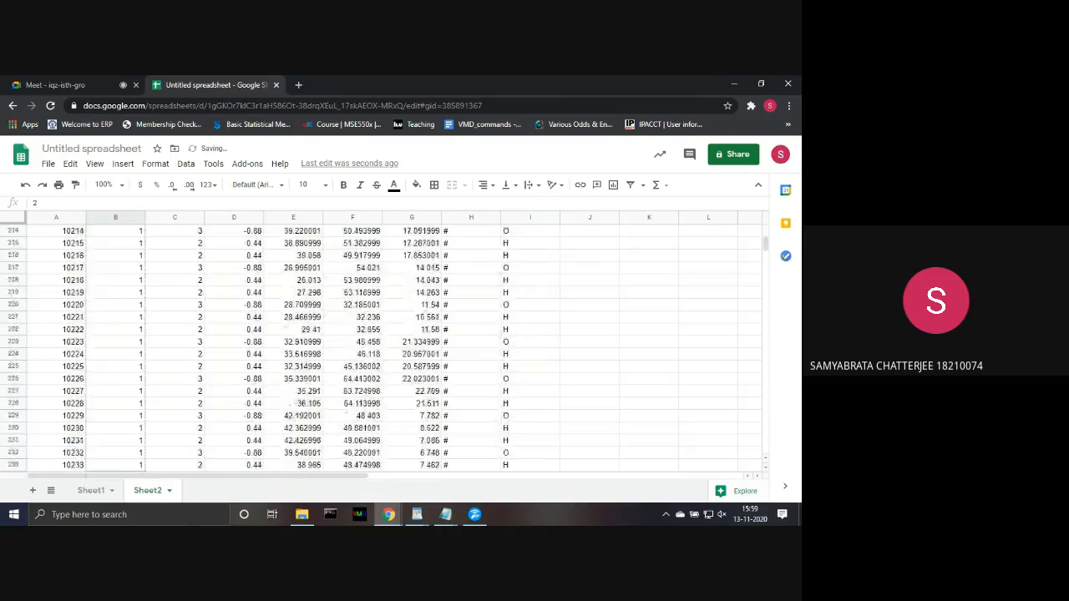
scroll(384, 347, "down", 20)
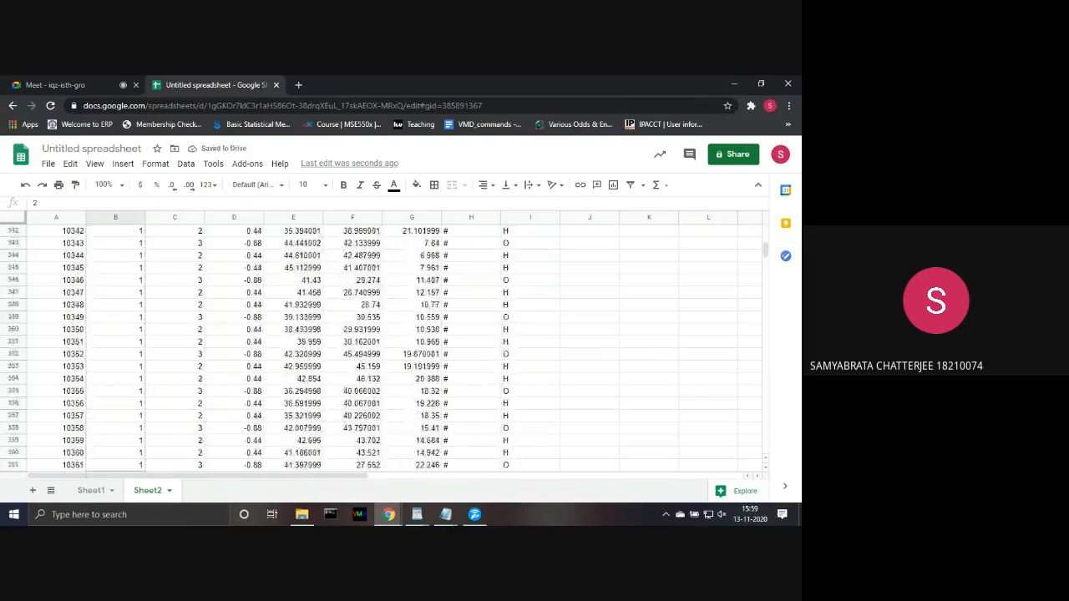
scroll(384, 347, "down", 11)
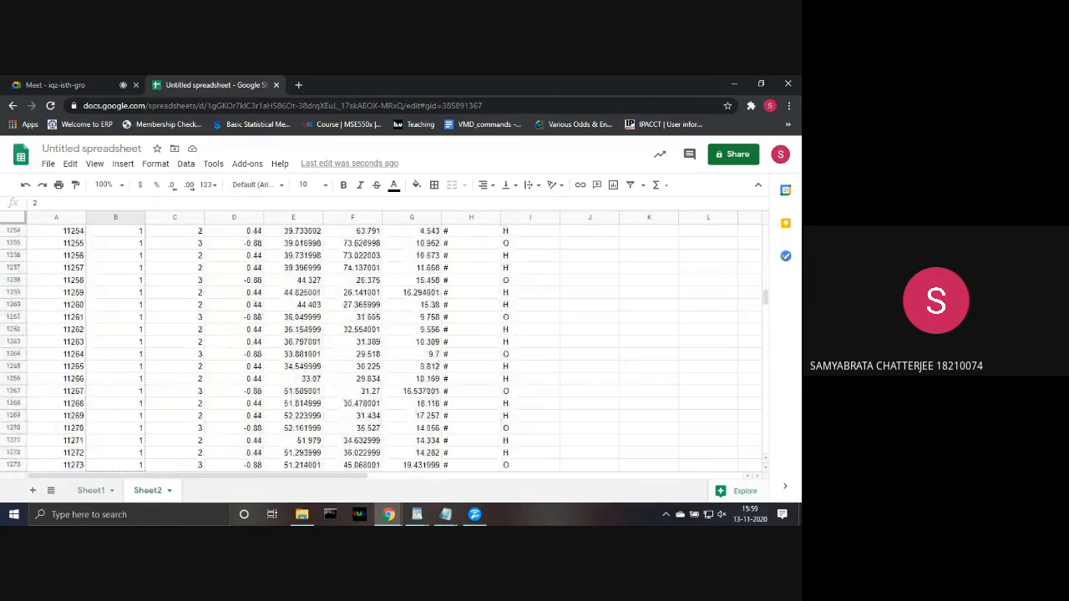
scroll(392, 347, "down", 5)
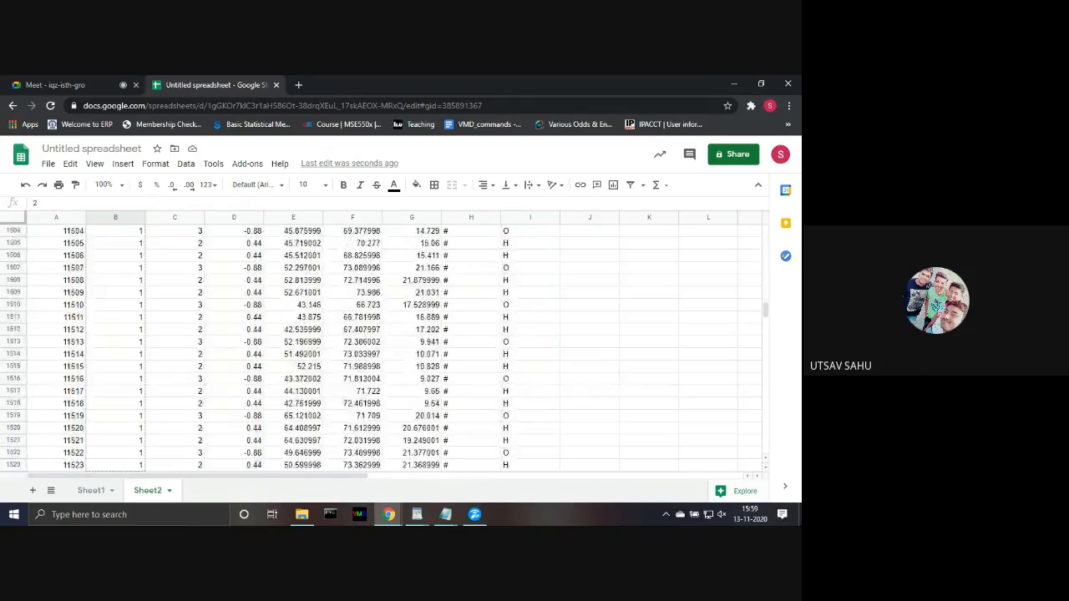
scroll(393, 346, "down", 7)
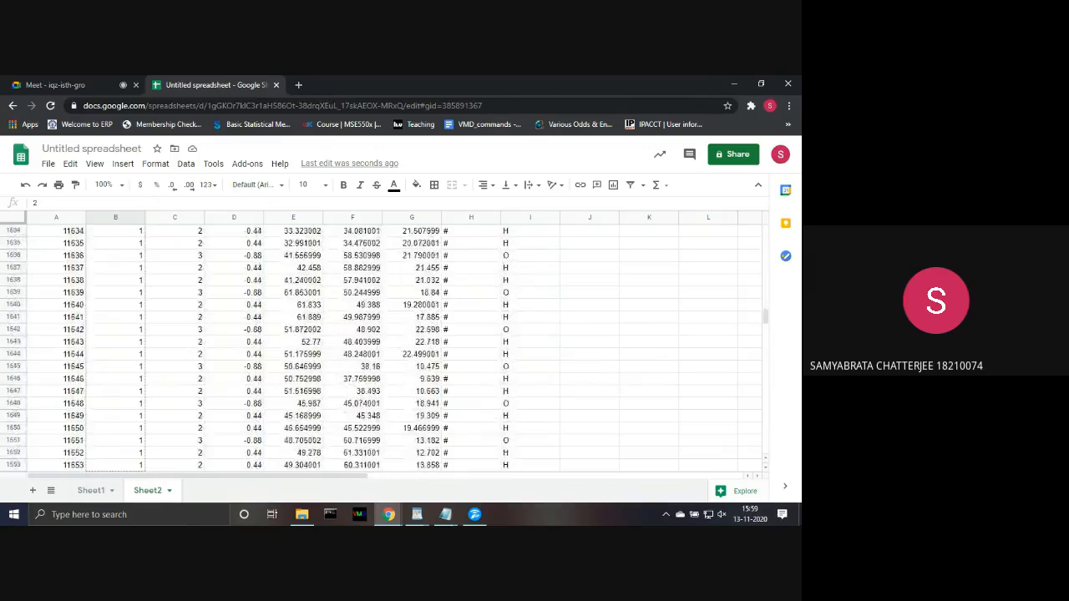
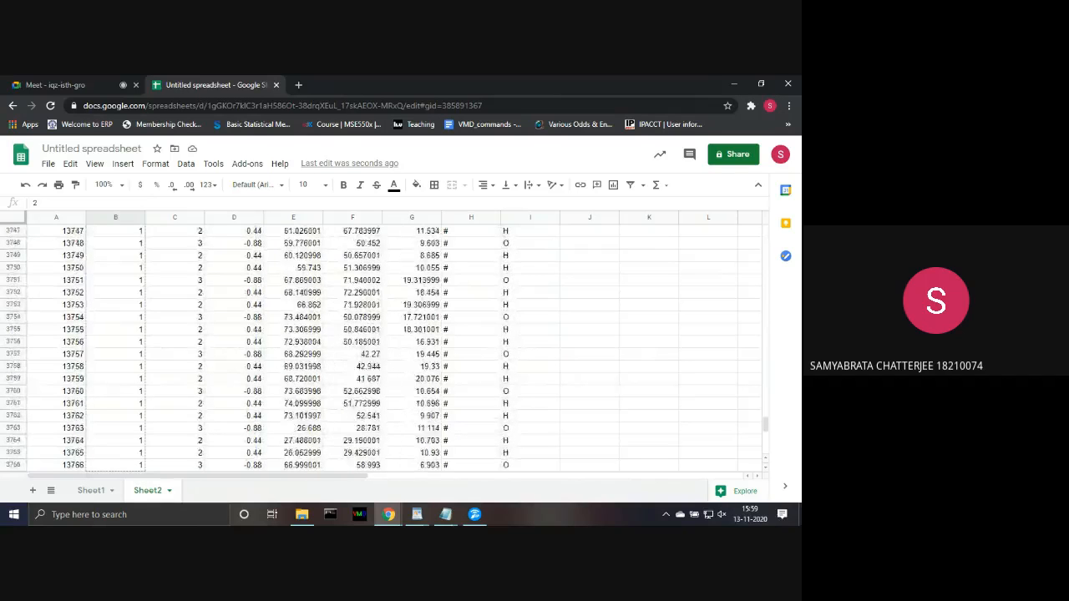
scroll(392, 347, "down", 20)
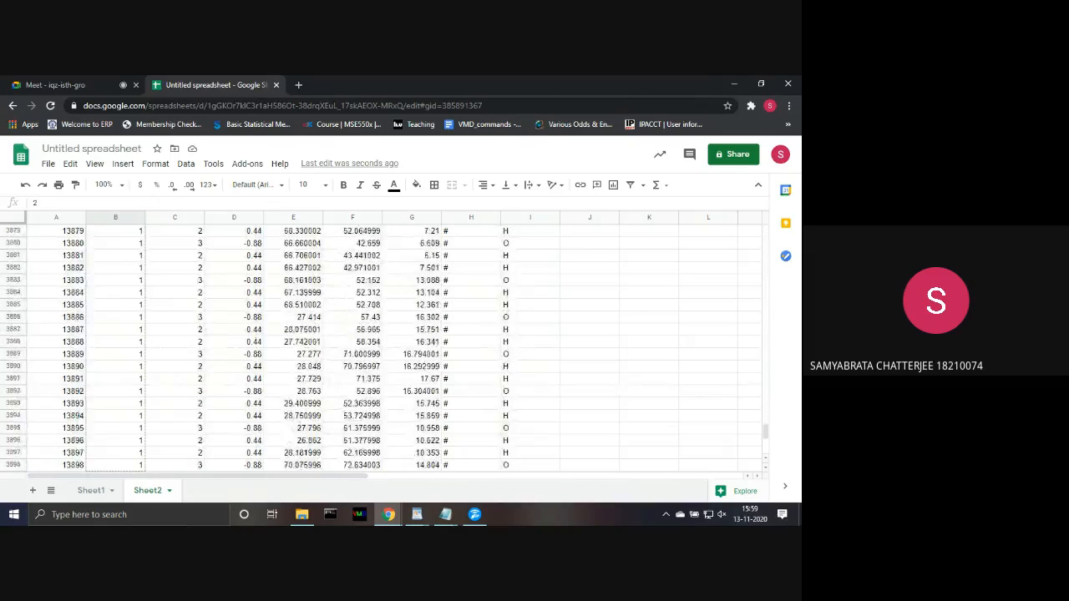
scroll(392, 347, "down", 20)
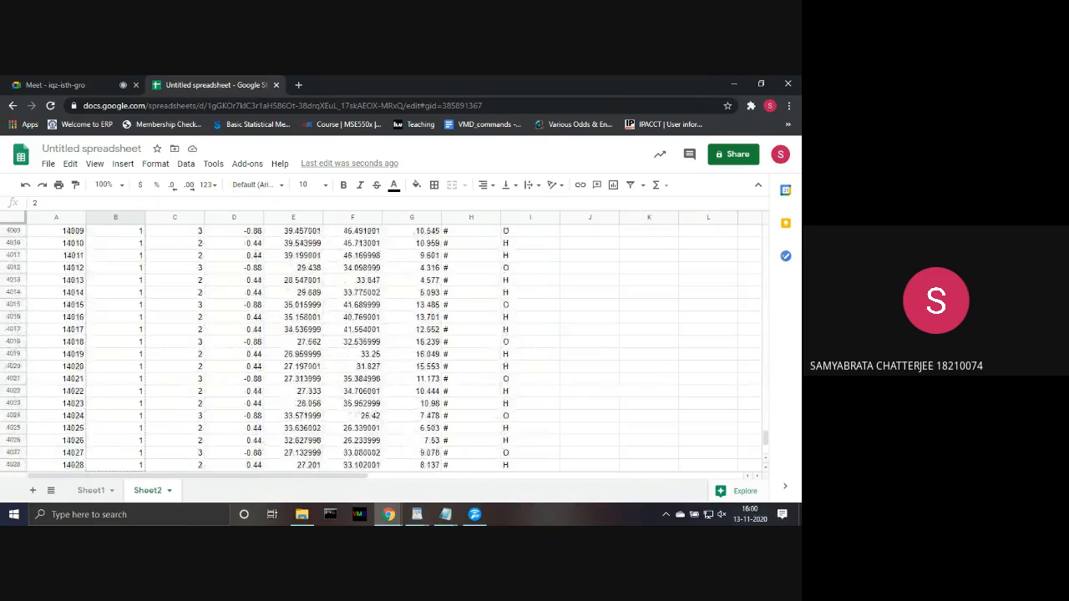
scroll(393, 346, "down", 7)
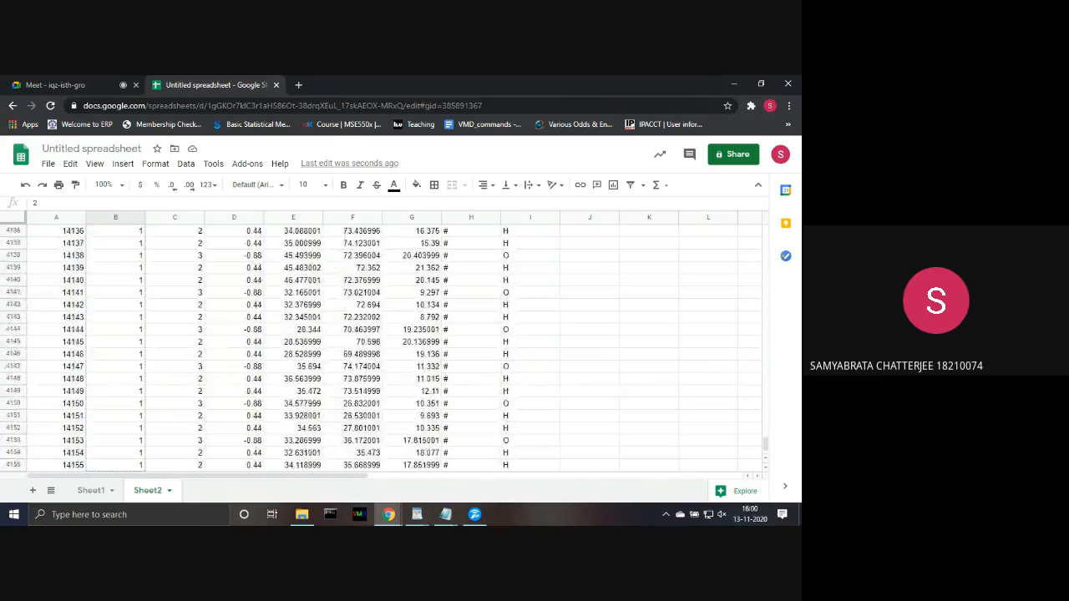
left_click_drag(142, 469, 142, 470)
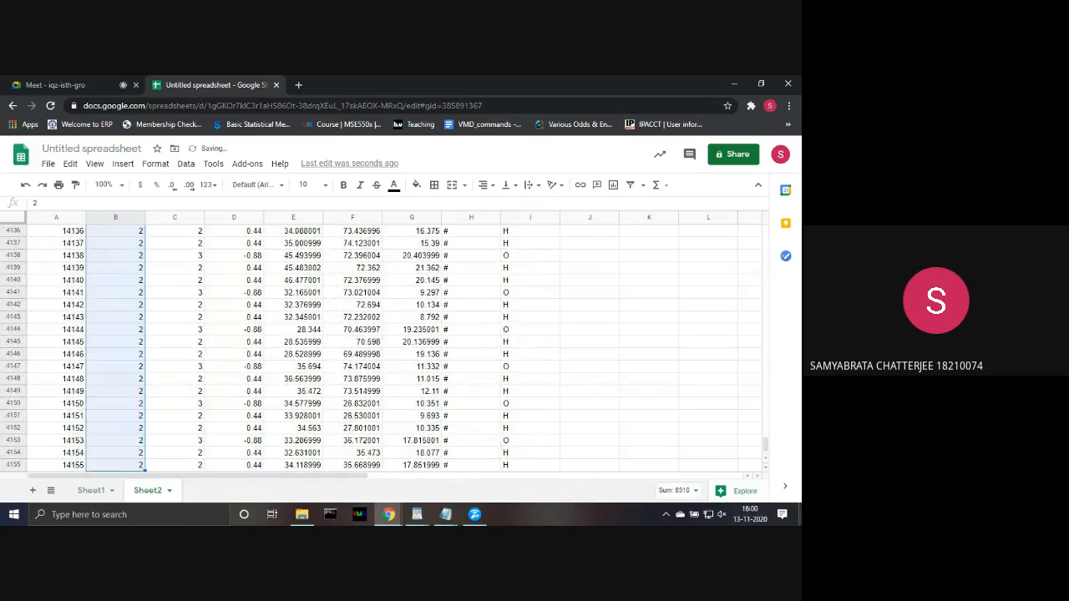
- Copy the whole edited table from Sheet2 and paste it over the selected water atom lines in the initialsys document in WordPad
key("ctrl+a")
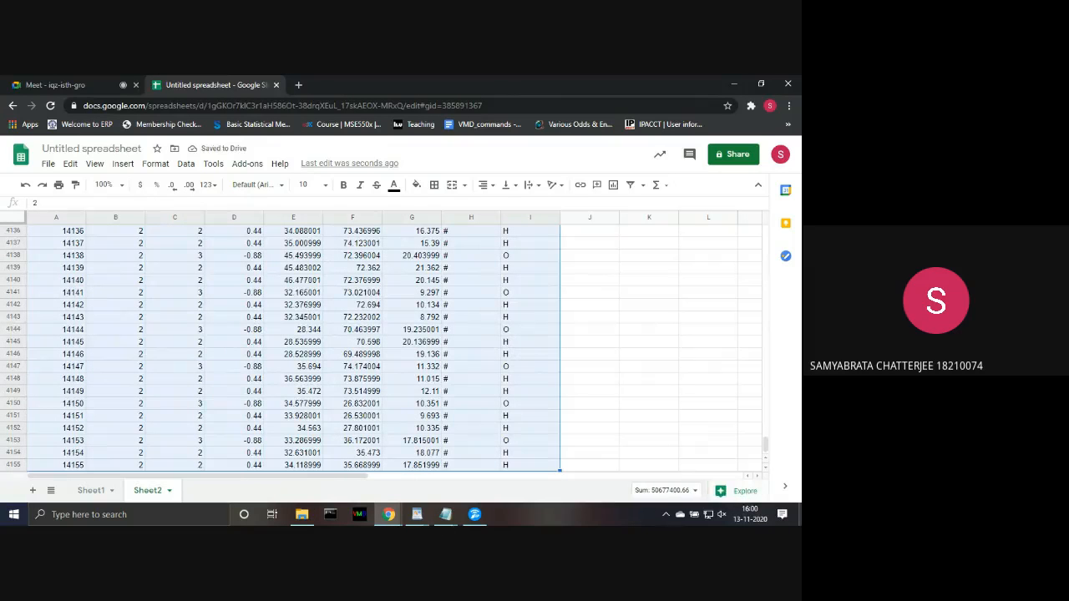
key("ctrl+c")
mouse_move(418, 518)
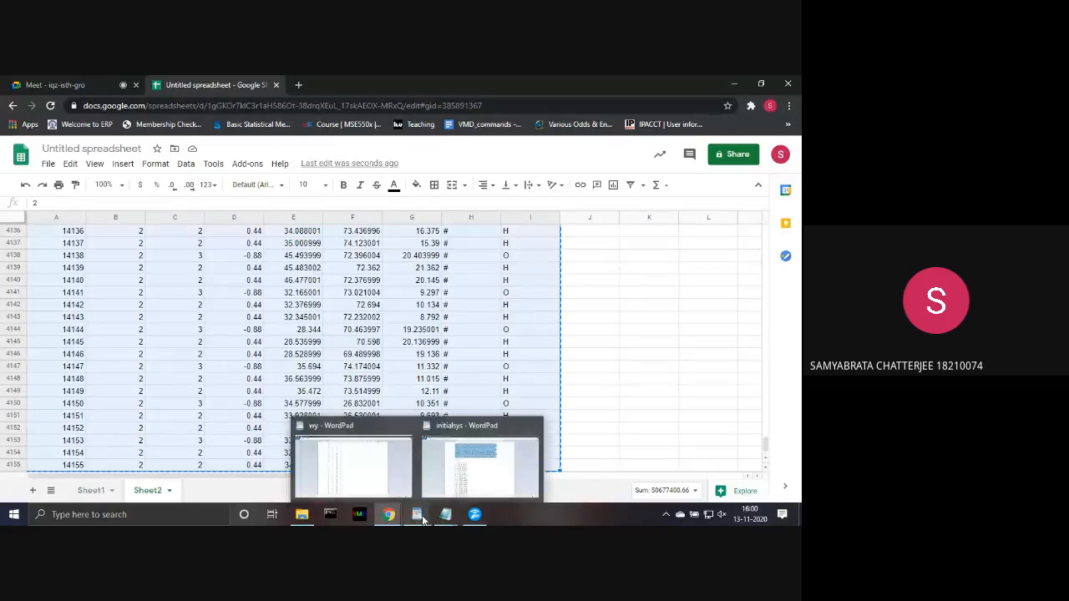
left_click(472, 477)
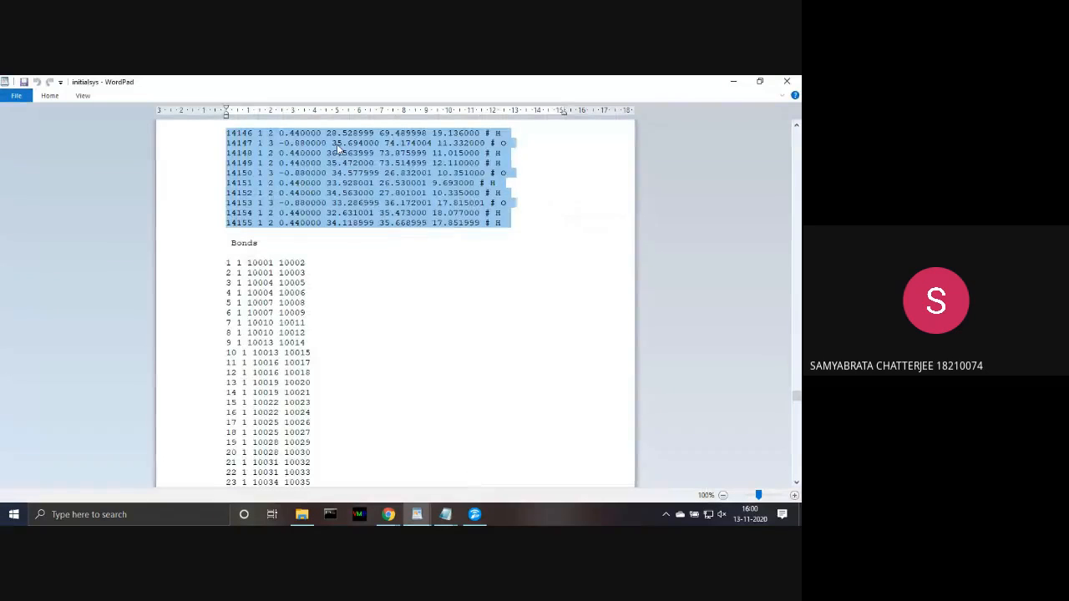
key("ctrl+v")
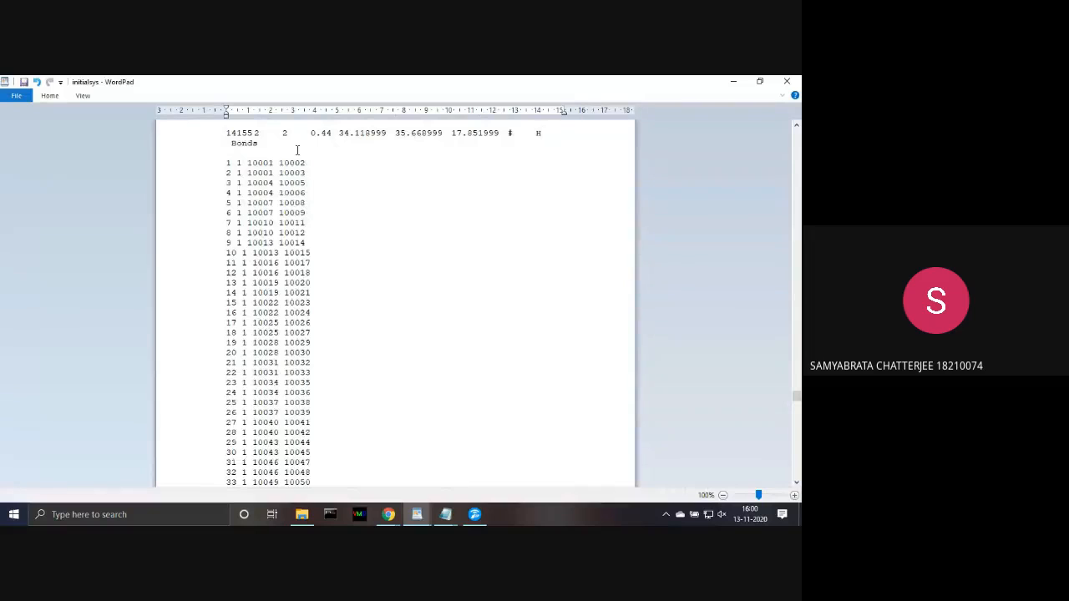
- Replace every tab gap in the pasted water atom lines of the initialsys document with a single space
key("Up")
key("Up")
key("Up")
key("Up")
key("Up")
key("Up")
key("Up")
key("Up")
key("Up")
key("Up")
key("Up")
key("Up")
key("Up")
key("Up")
key("Up")
key("Up")
key("Up")
key("Up")
key("Up")
key("Up")
key("Up")
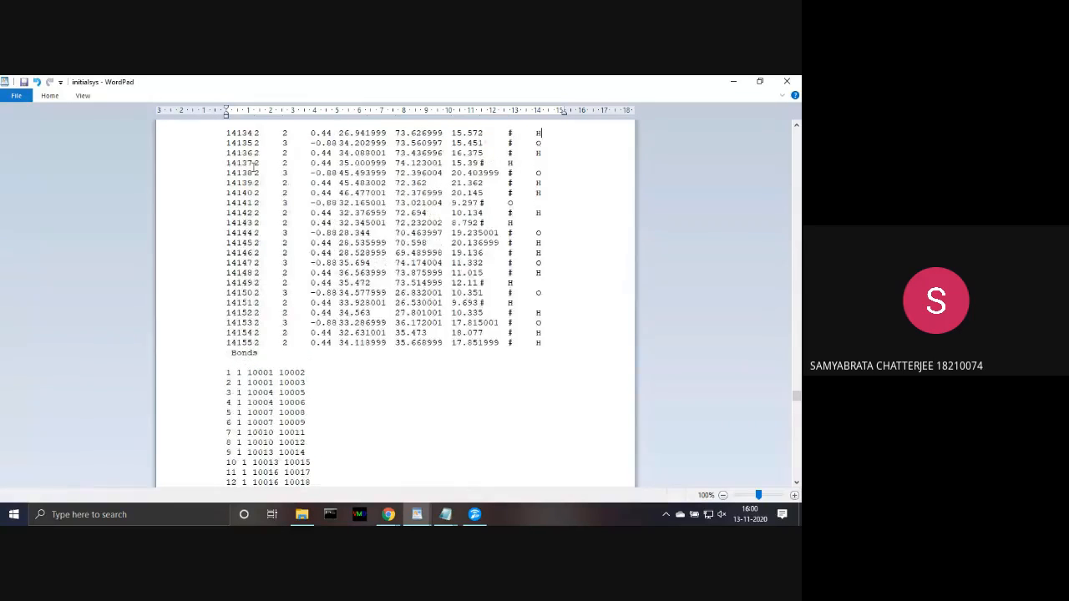
left_click(57, 96)
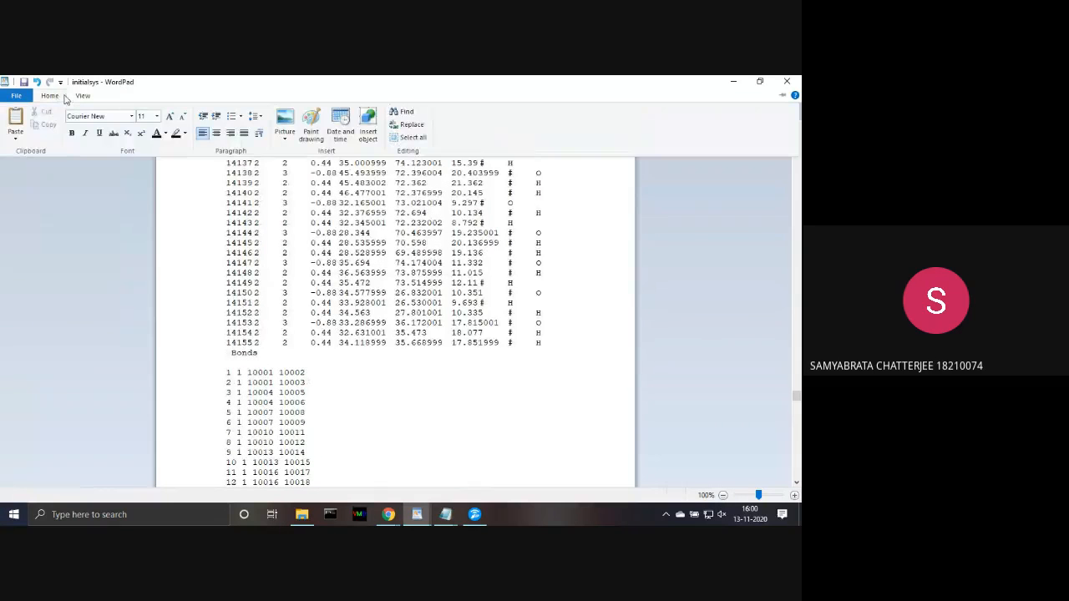
left_click(410, 122)
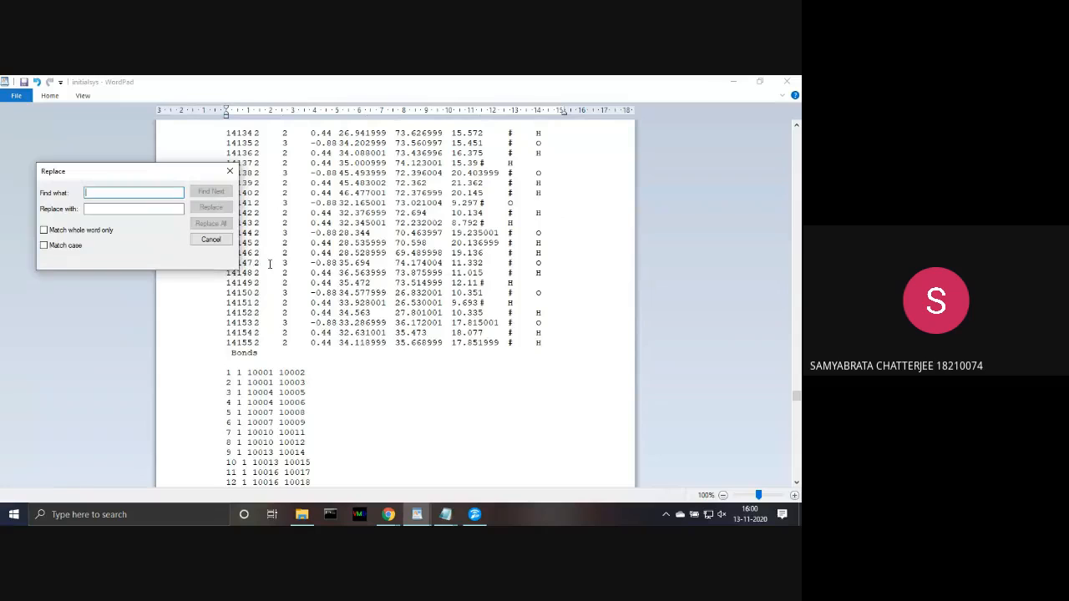
left_click_drag(260, 264, 269, 266)
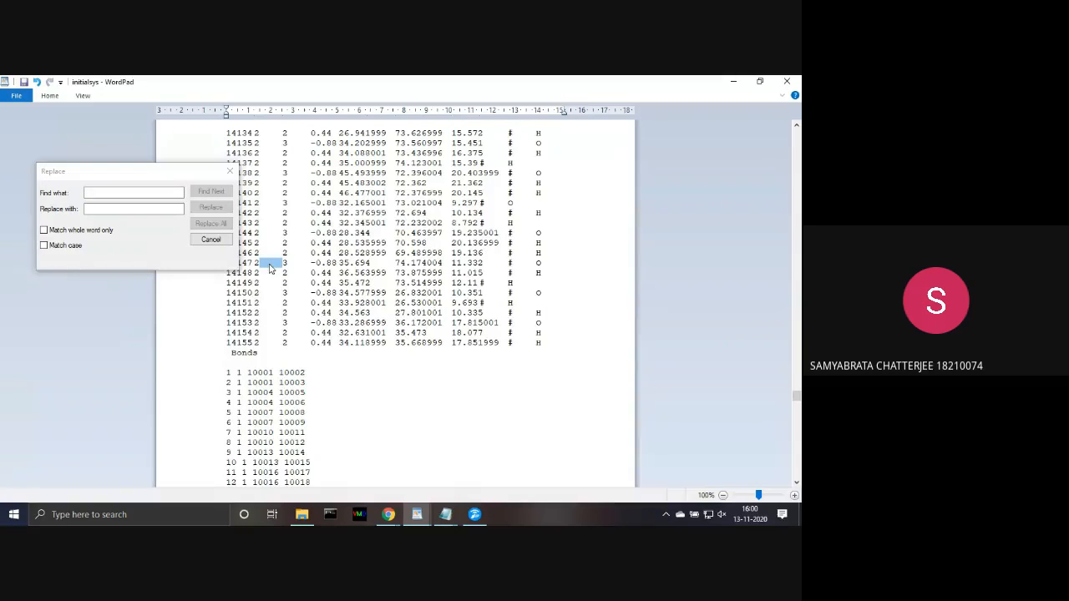
left_click(124, 191)
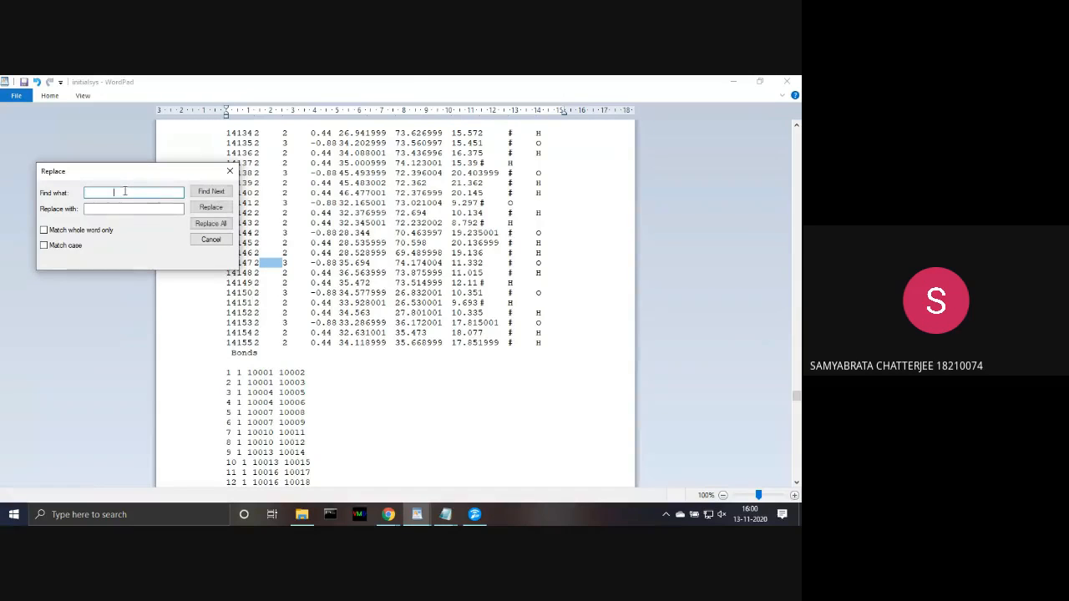
left_click(116, 210)
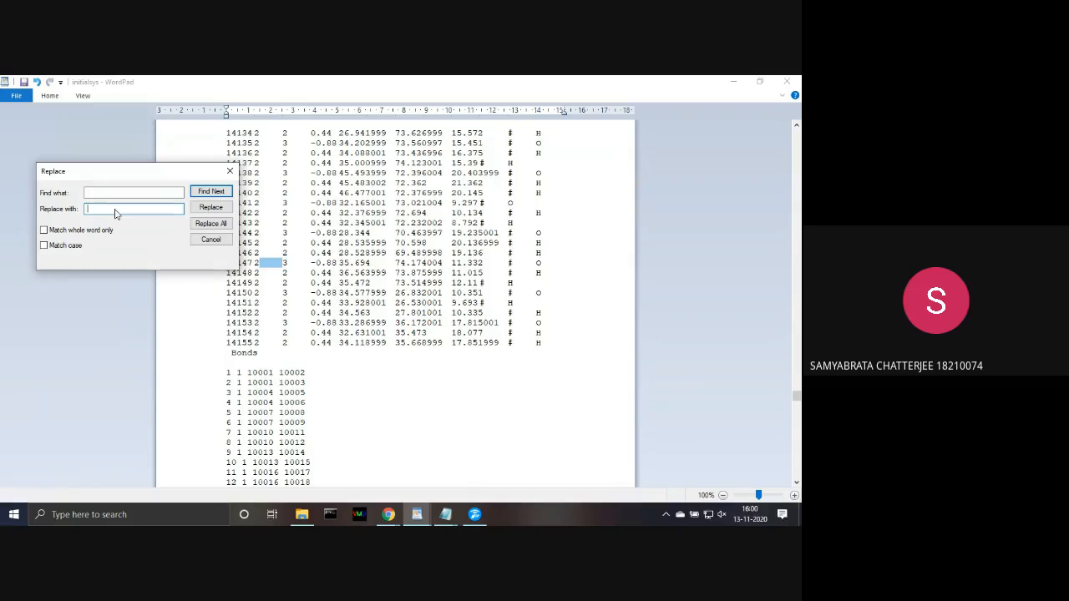
left_click(209, 224)
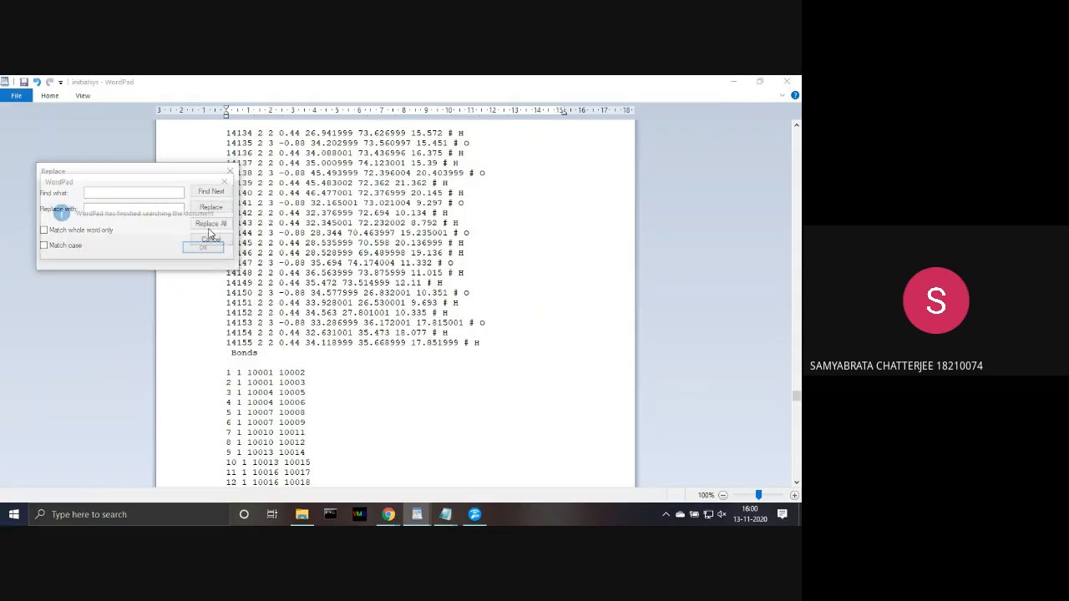
left_click(205, 248)
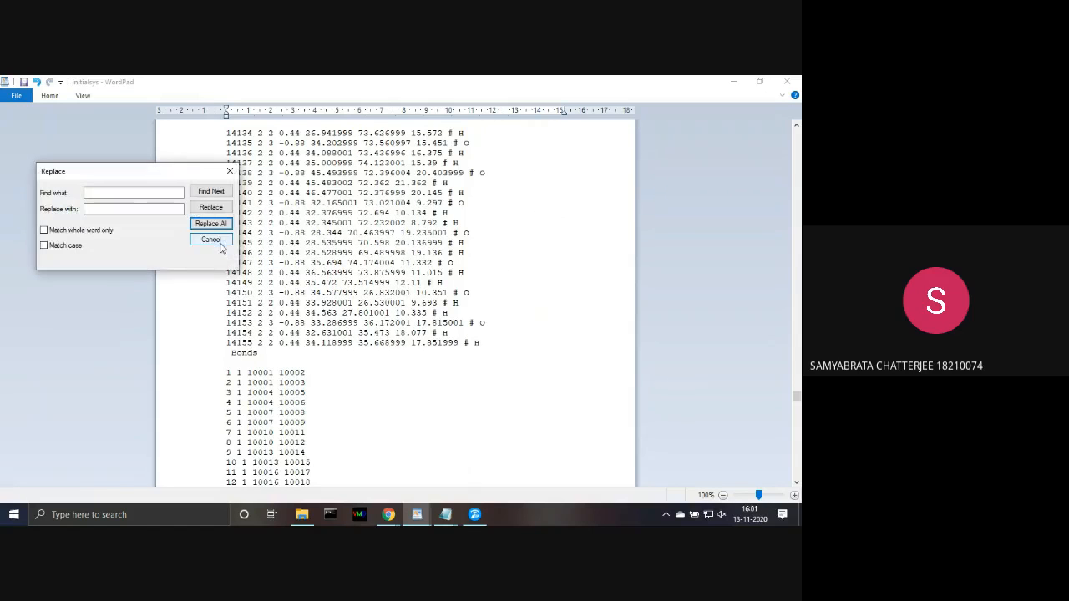
left_click(229, 172)
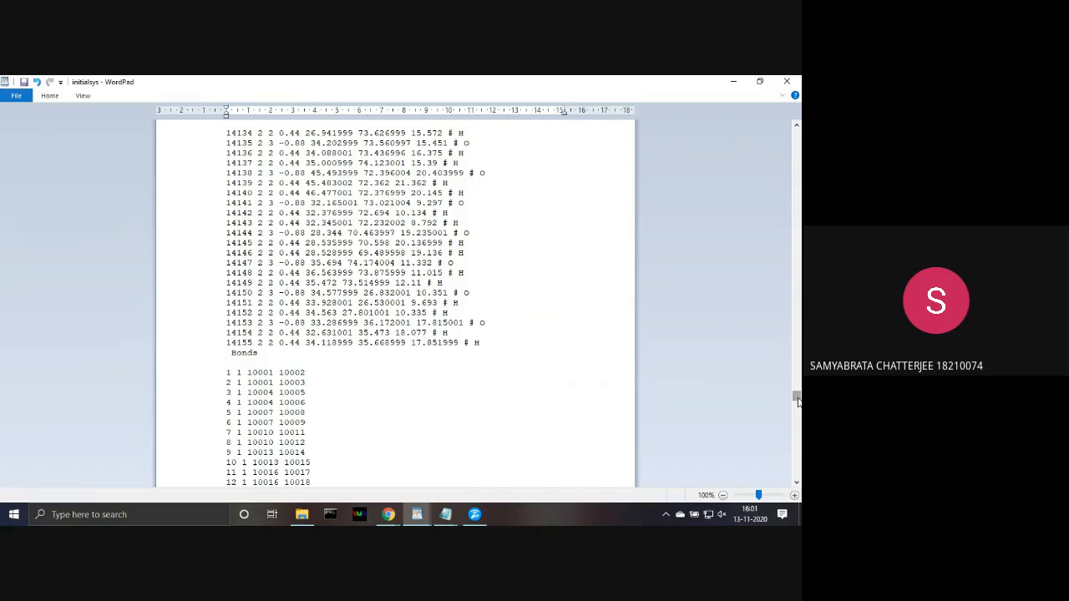
- Save and close the initialsys document, and close the untitled spreadsheet in Chrome
left_click(25, 86)
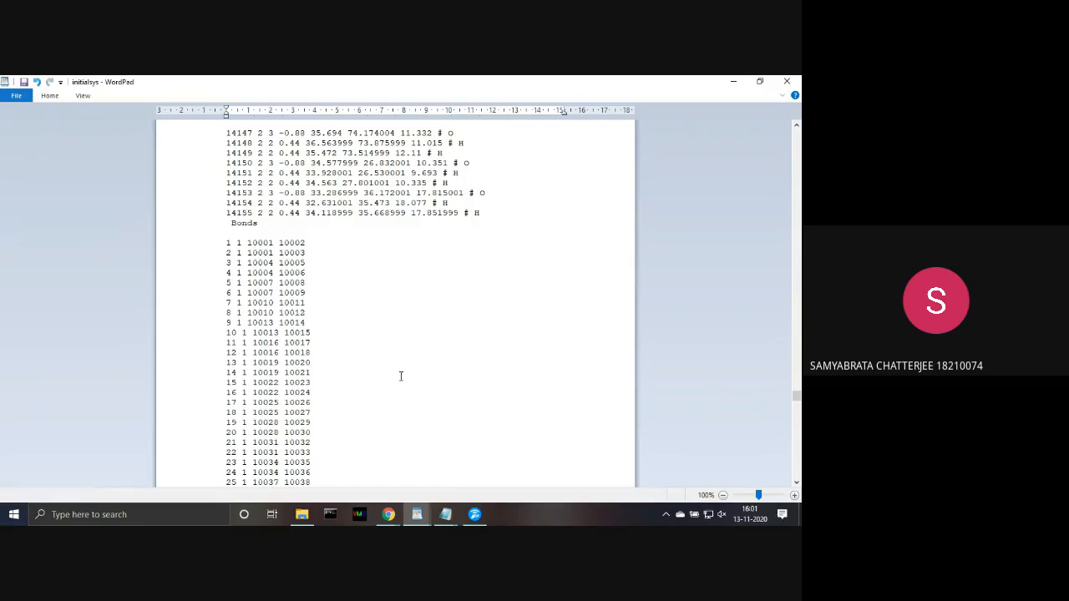
left_click(788, 81)
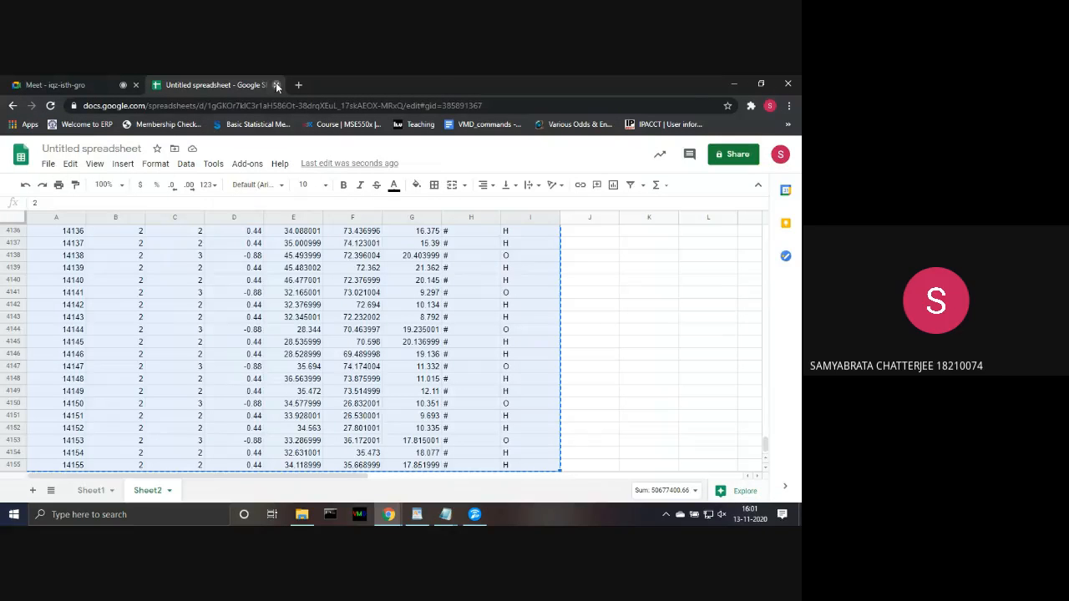
left_click(276, 85)
left_click(731, 85)
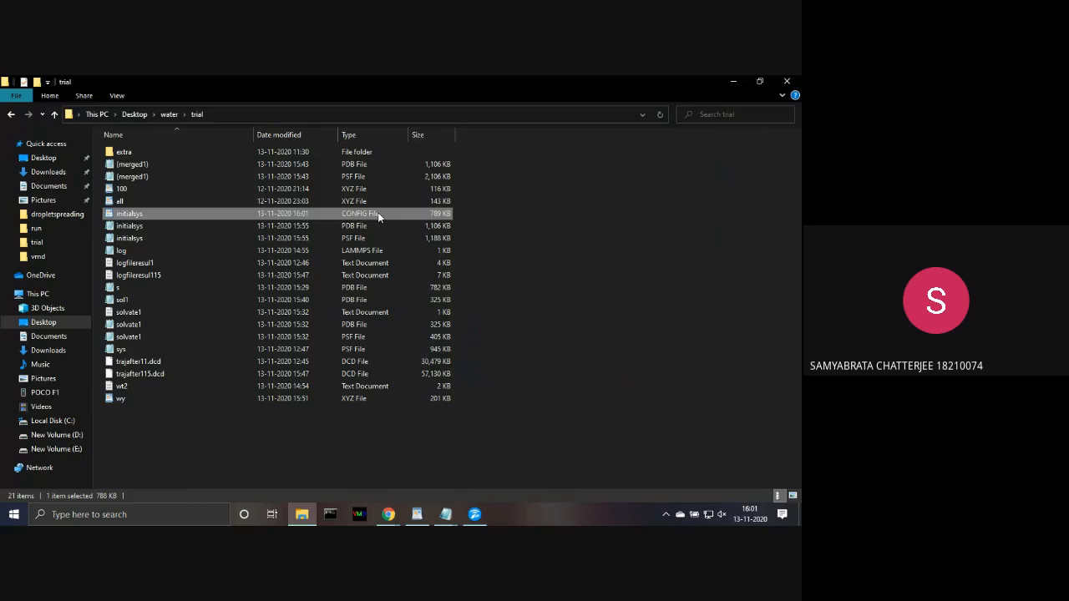
- Switch to VMD and change the Tk console's working directory to desktop/water/trial
left_click(291, 386)
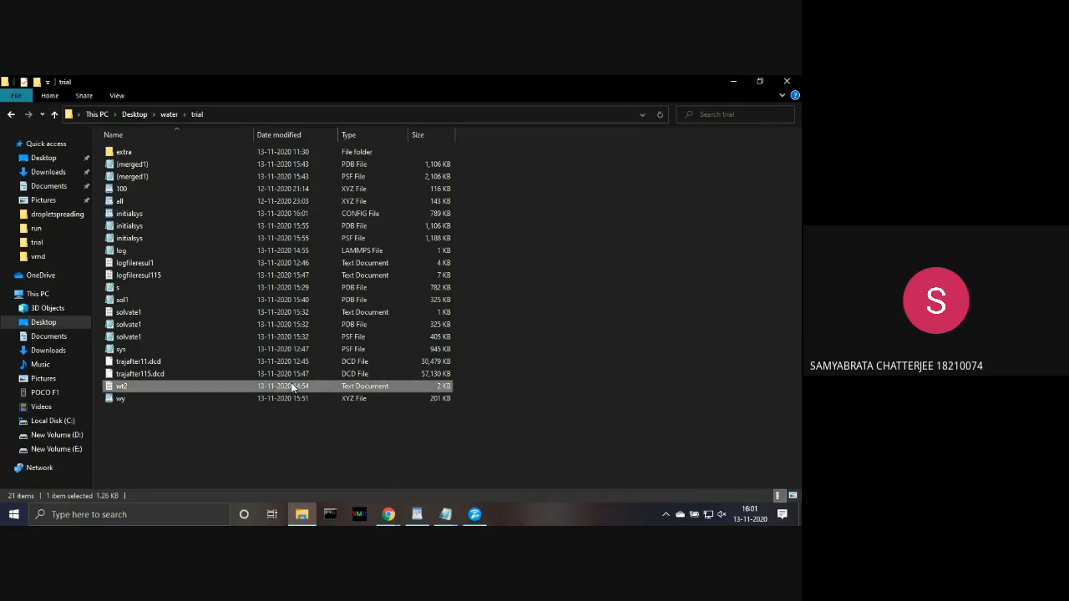
left_click(358, 513)
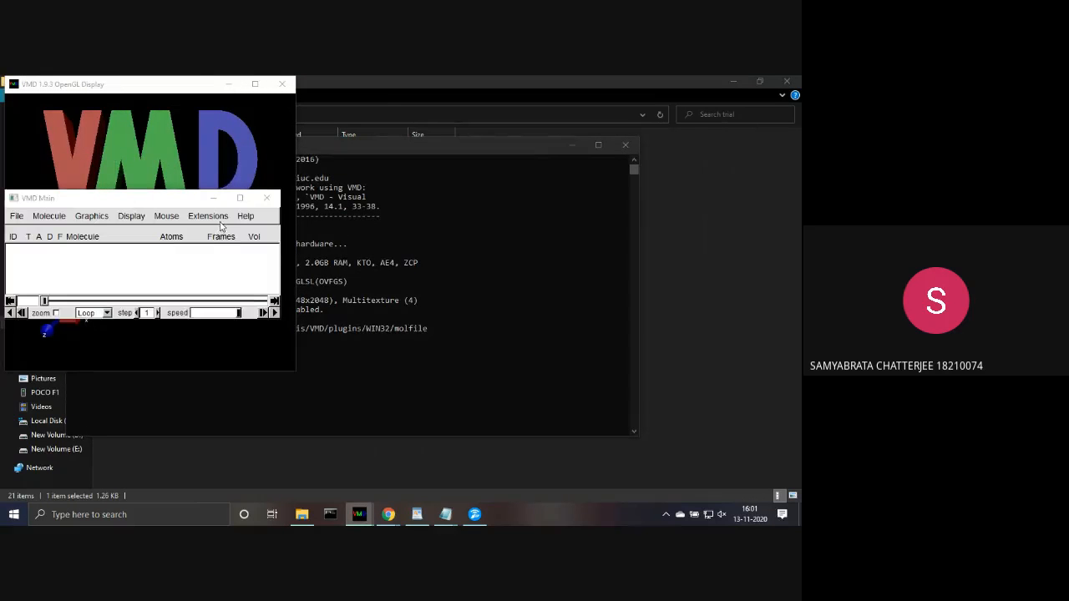
left_click(219, 219)
left_click(233, 291)
type("cd")
key("Return")
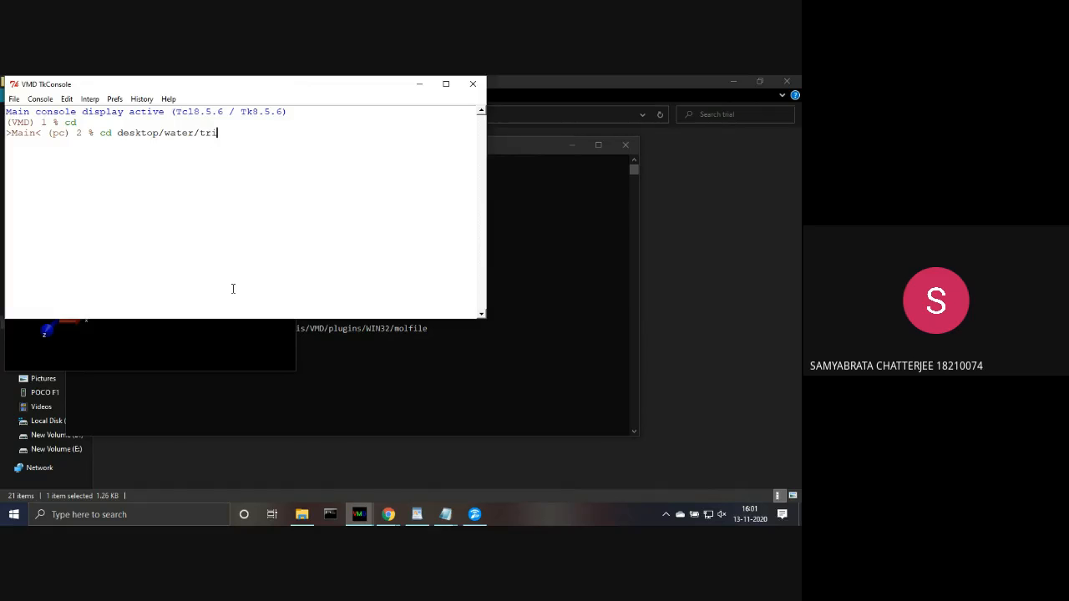
key("Return")
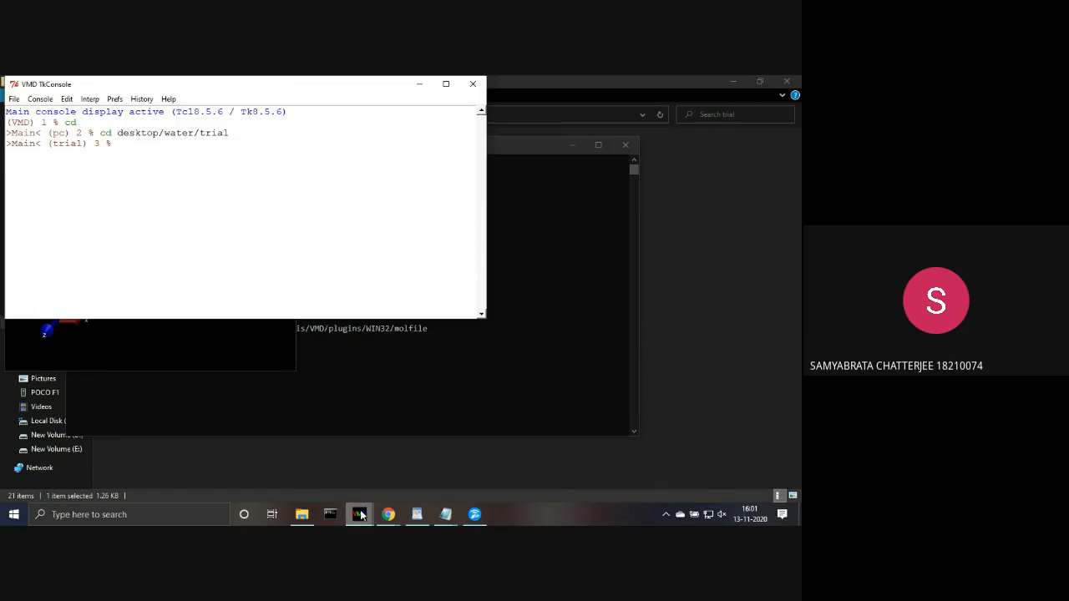
- Load the sys PSF file from the trial folder as a new molecule
mouse_move(359, 514)
left_click(392, 466)
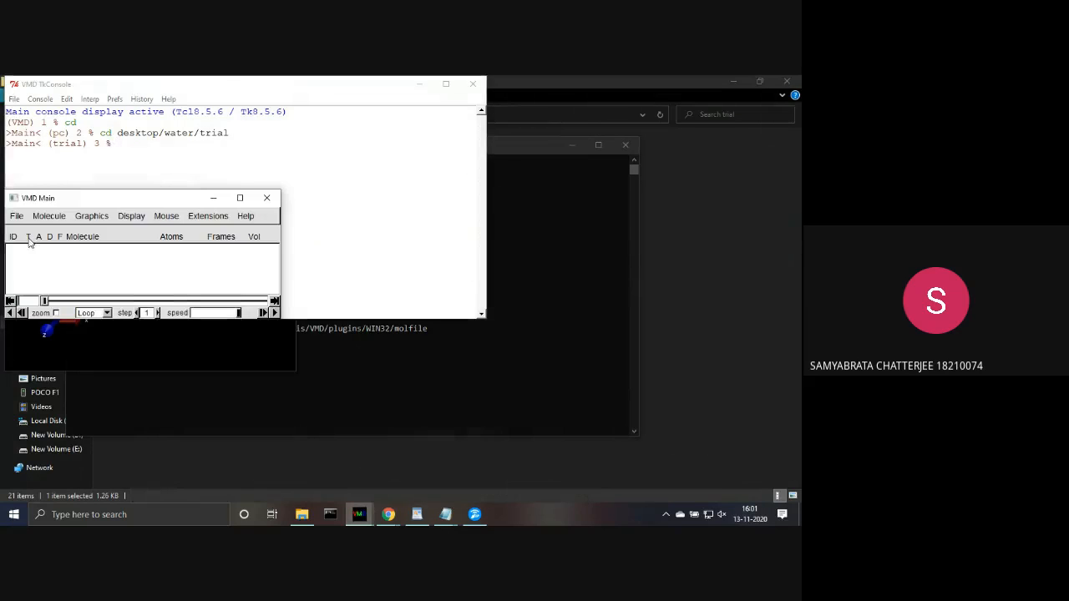
left_click(16, 216)
left_click(25, 233)
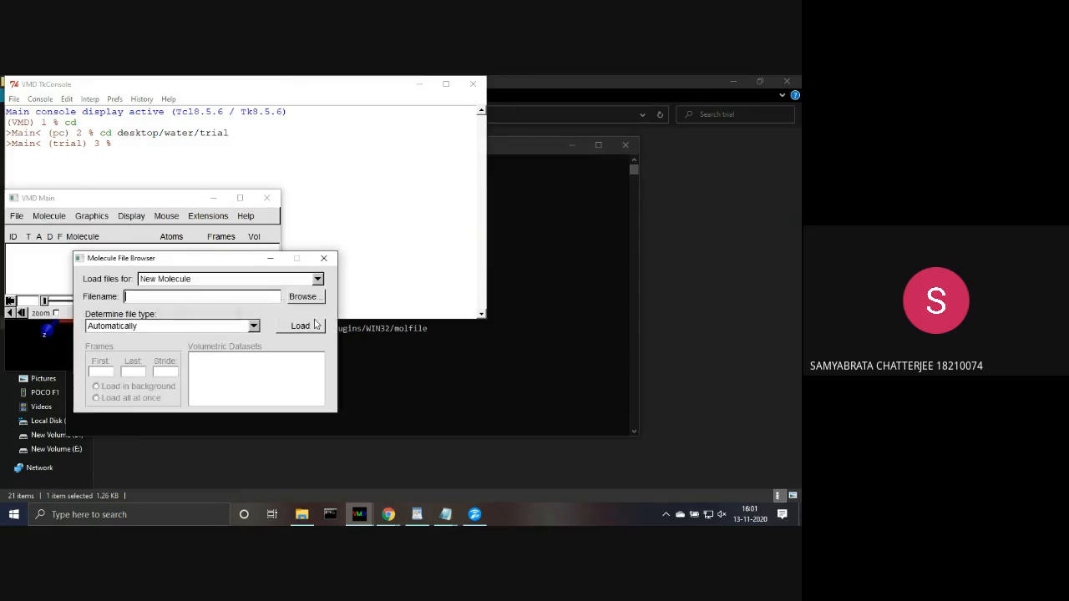
left_click(303, 297)
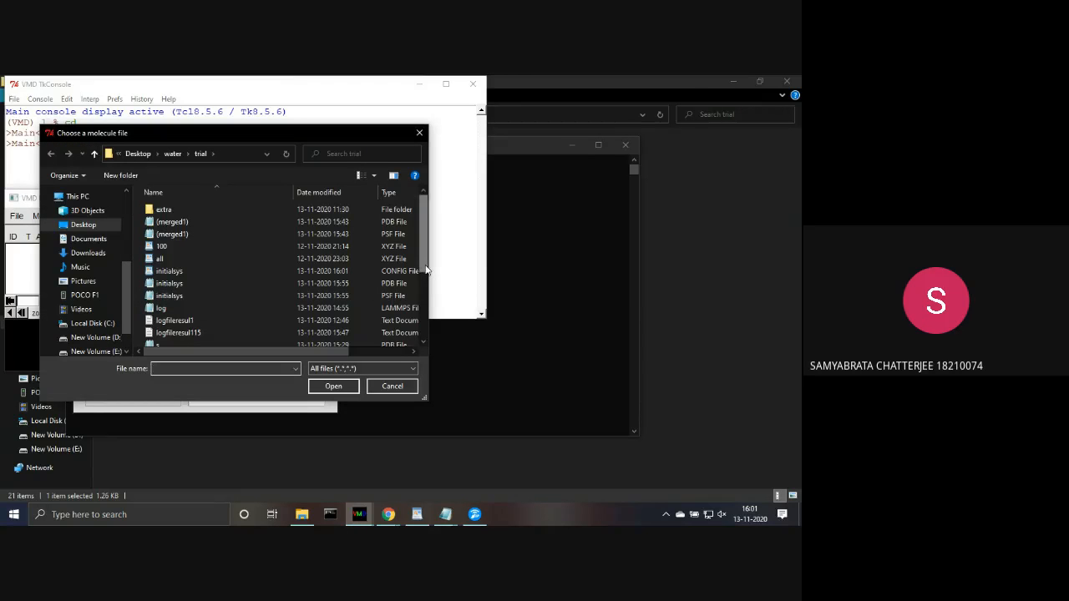
left_click_drag(426, 269, 428, 349)
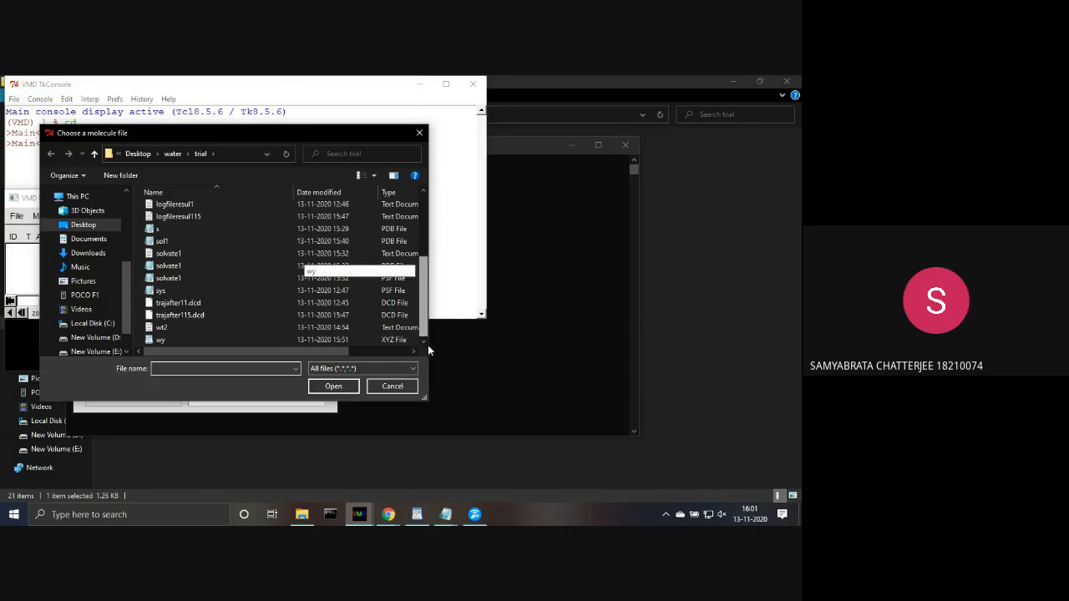
left_click(334, 290)
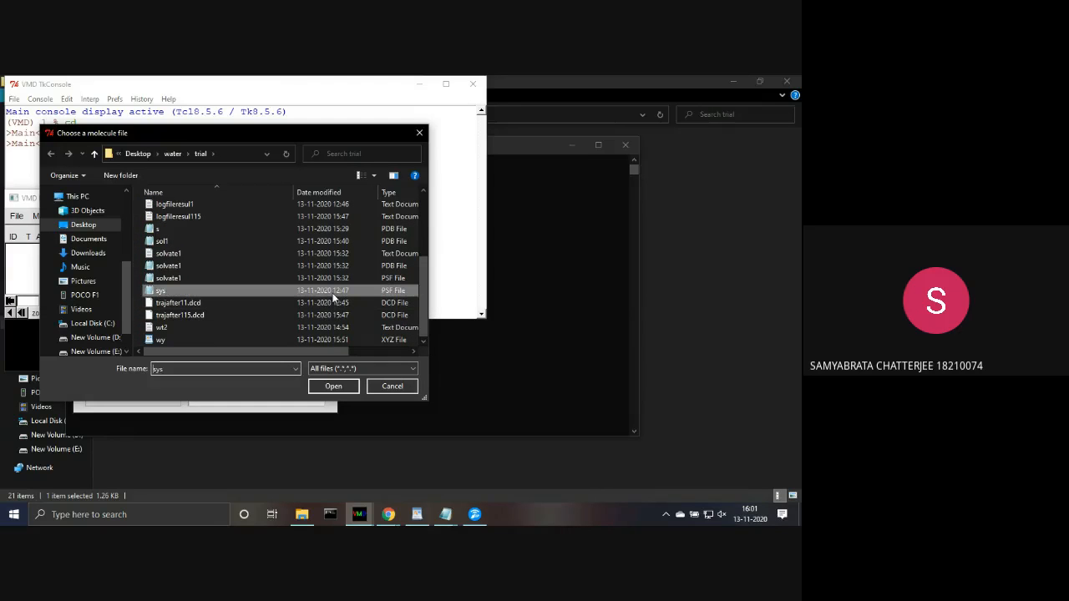
left_click(341, 386)
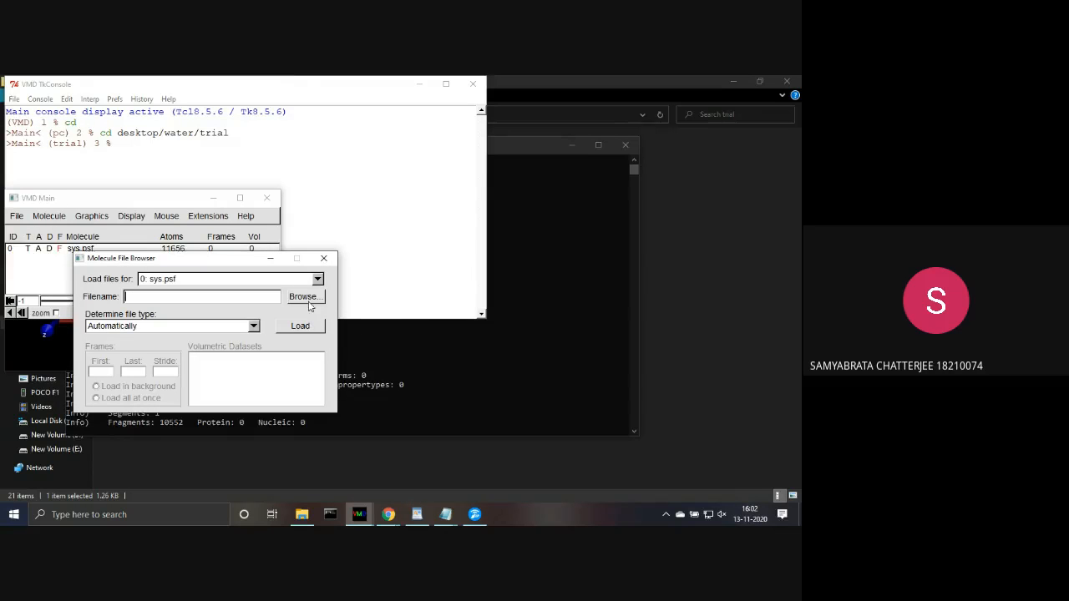
- Load trajafter115.dcd into the sys.psf molecule, reading all frames at once
left_click(302, 297)
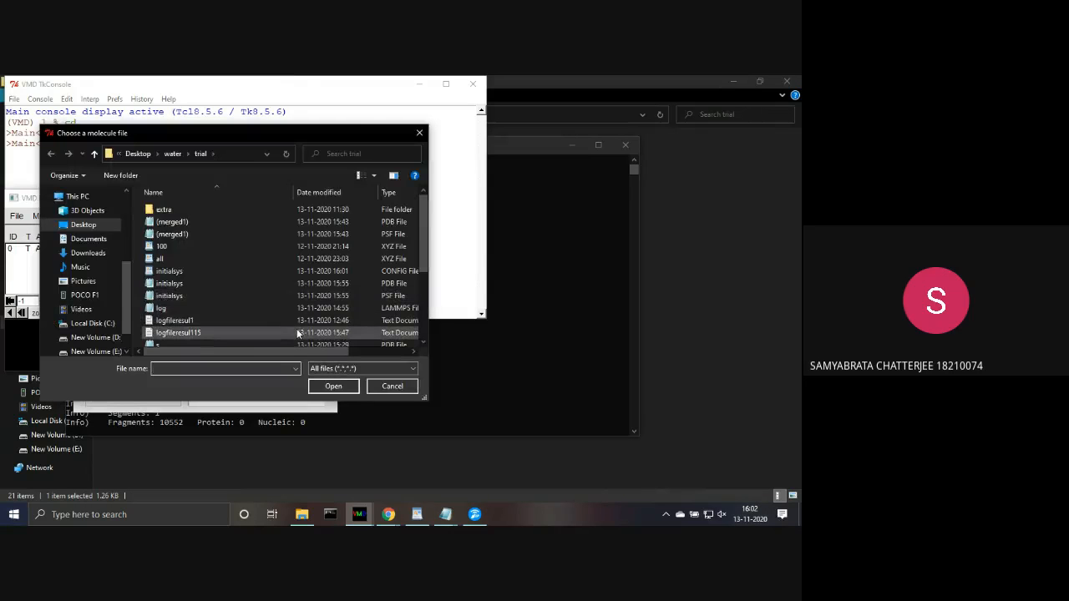
left_click_drag(423, 250, 418, 328)
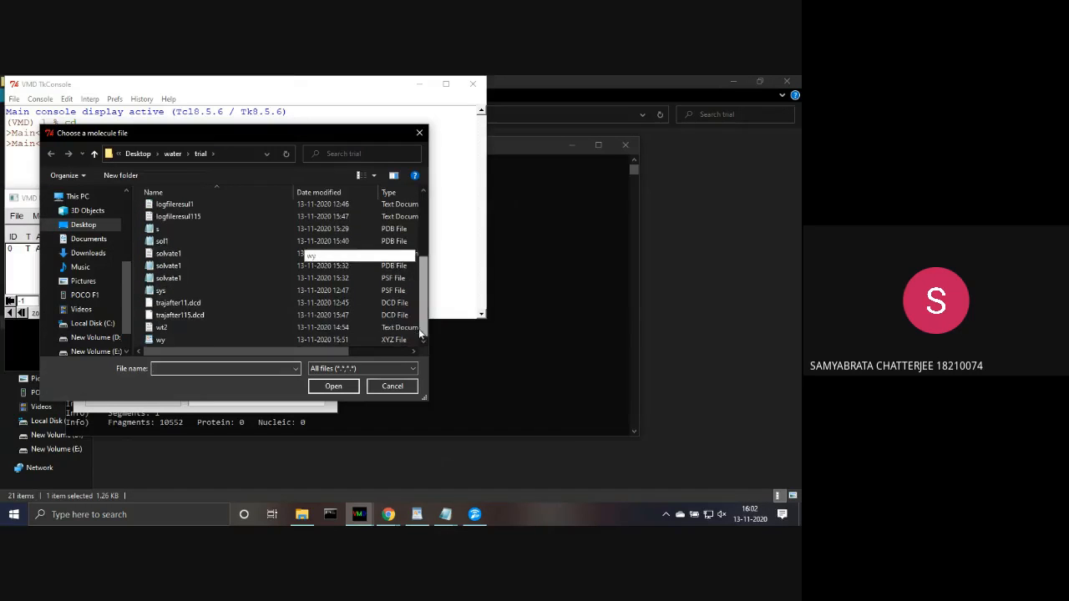
left_click(371, 315)
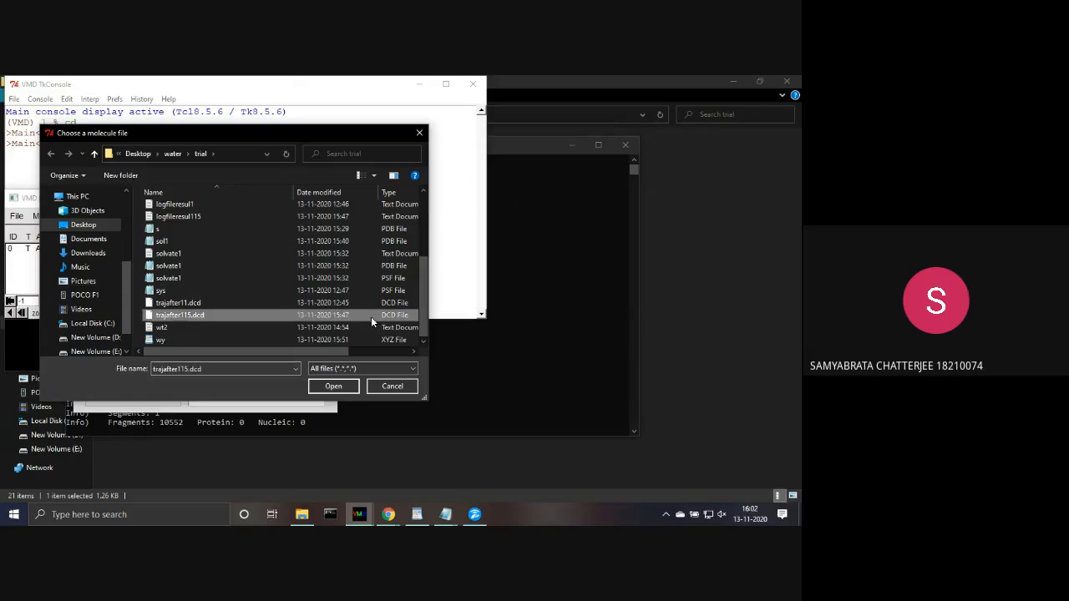
left_click(338, 387)
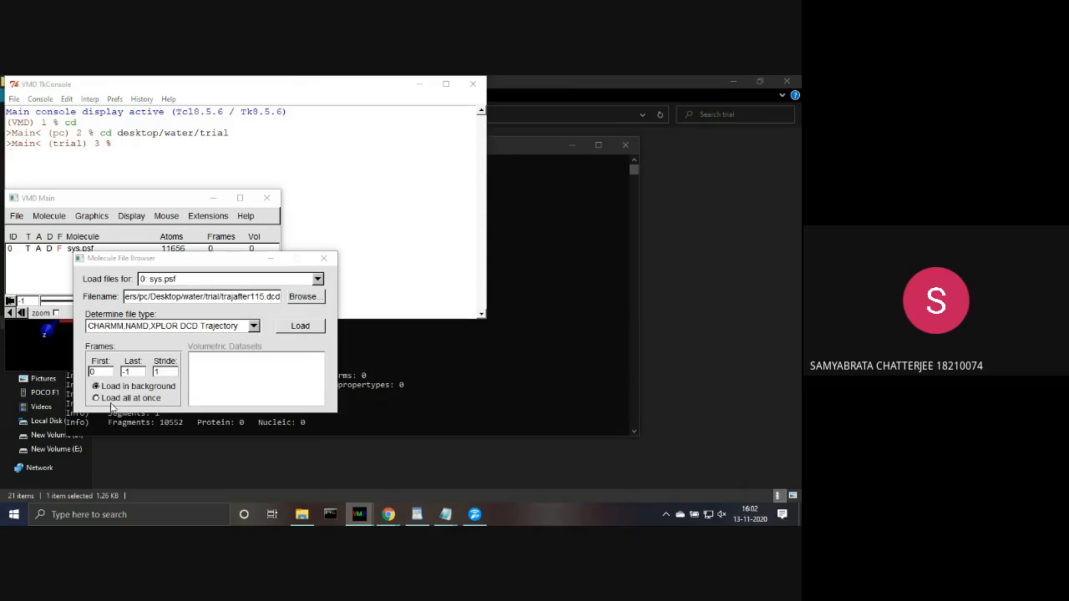
left_click(117, 397)
left_click(301, 326)
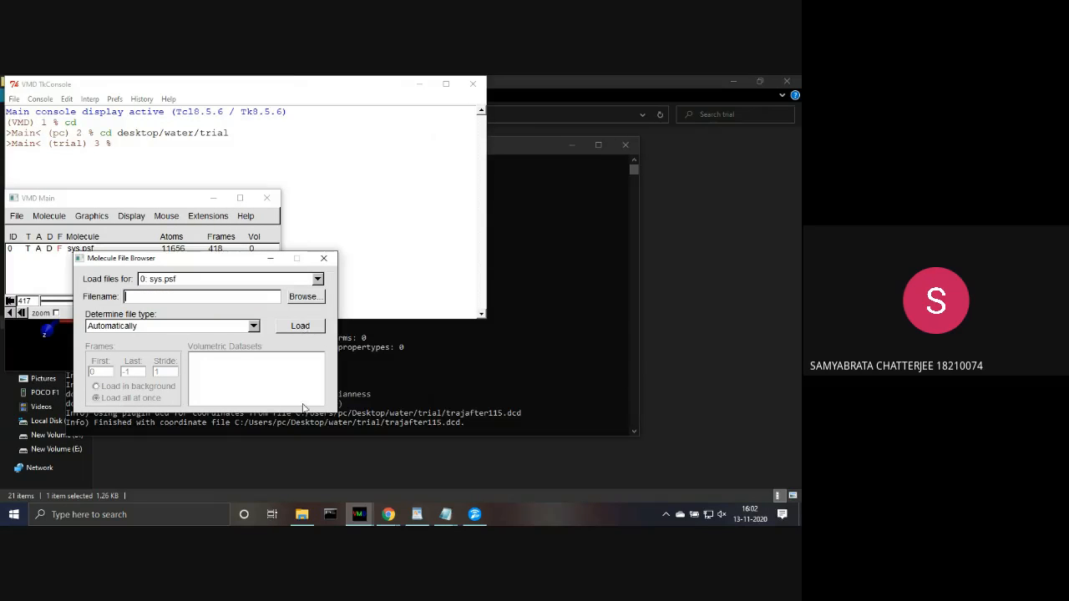
- Move the VMD Main window clear of the molecule display and rewind the sys.psf trajectory to frame 0
mouse_move(359, 514)
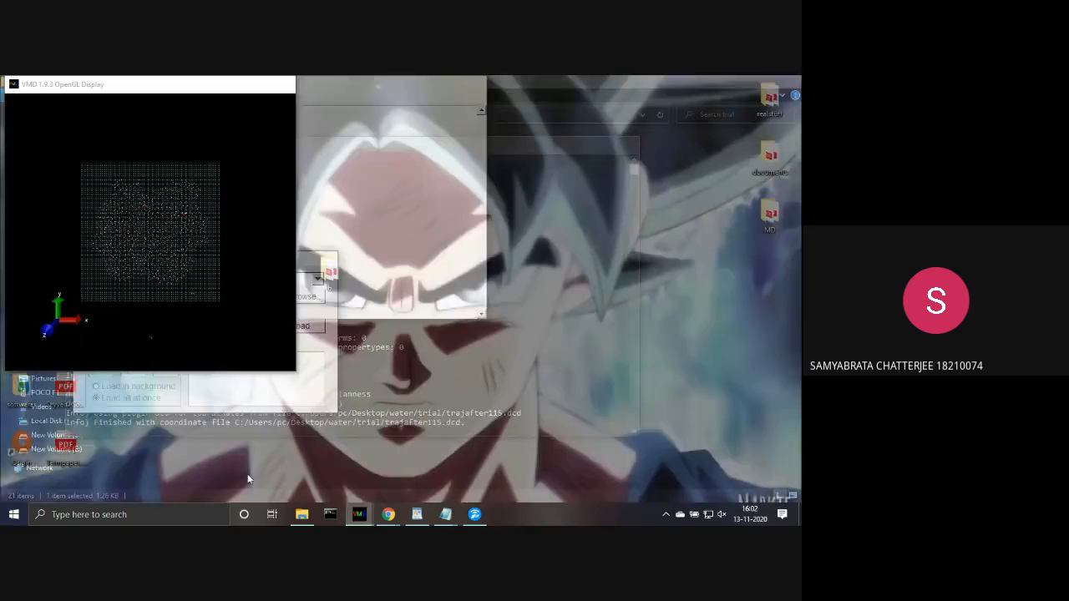
left_click(247, 477)
left_click_drag(188, 306, 237, 218)
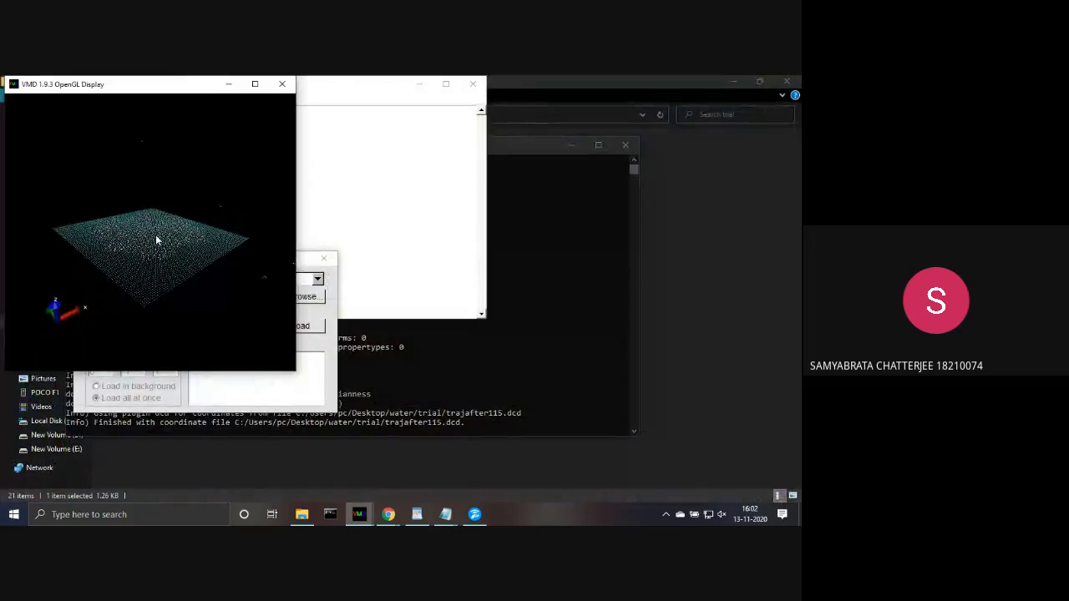
scroll(155, 241, "down", 2)
scroll(154, 241, "down", 4)
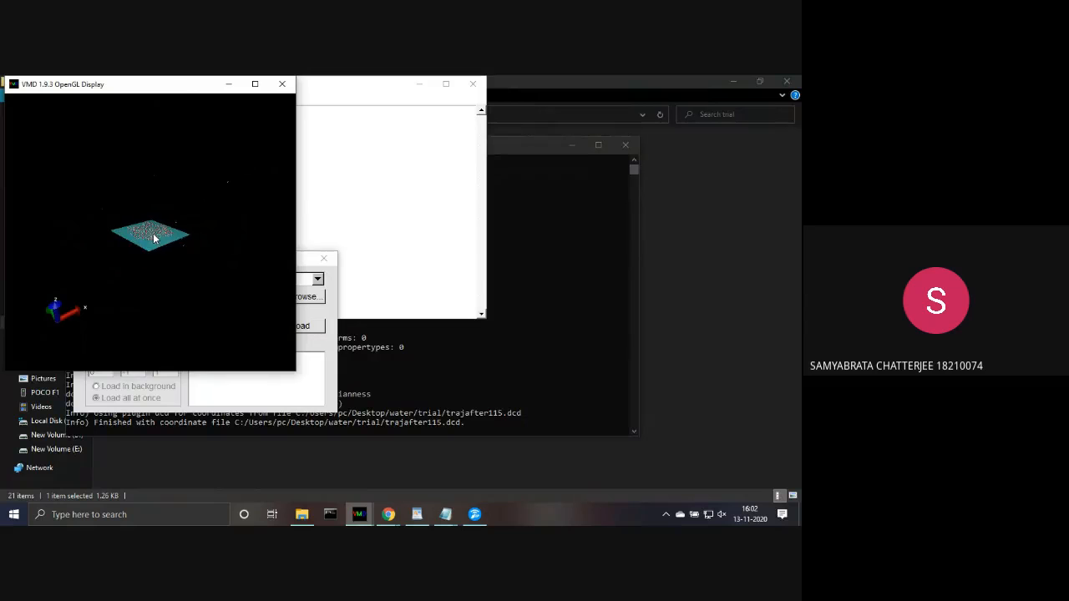
scroll(153, 238, "up", 6)
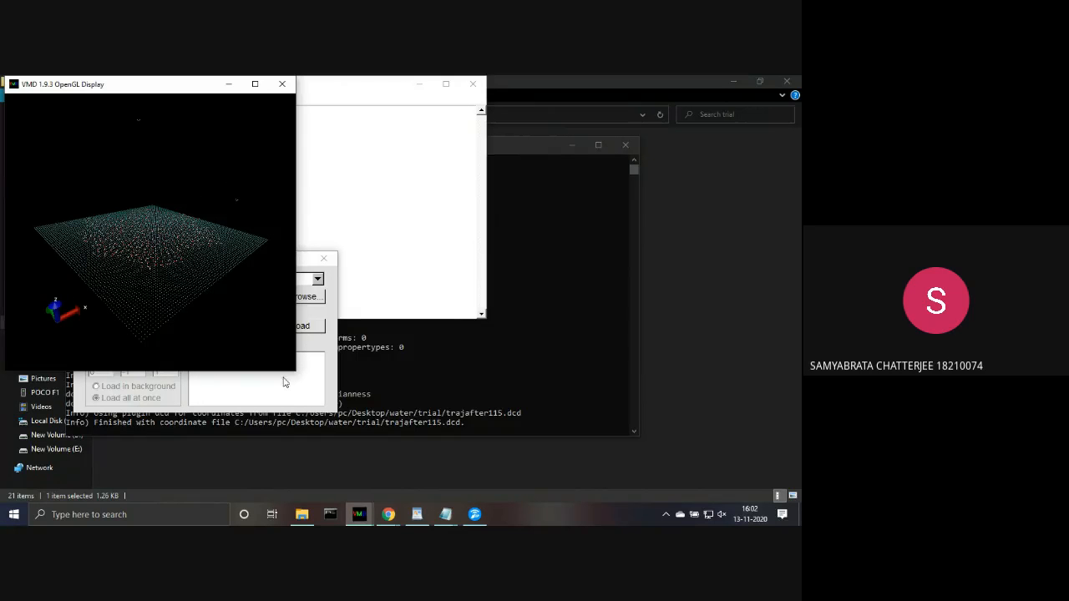
mouse_move(366, 512)
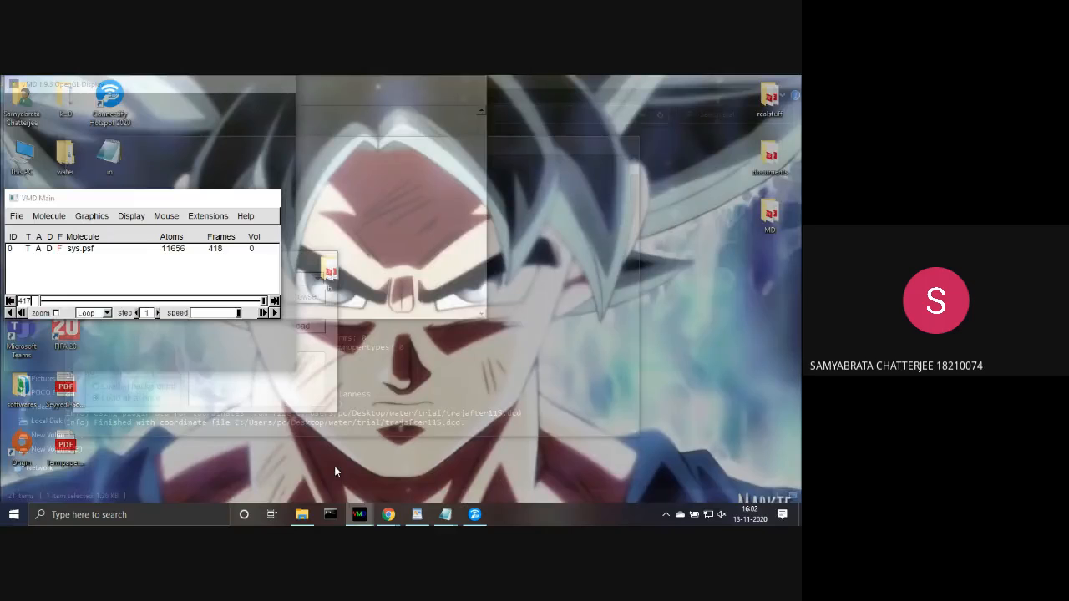
left_click(334, 461)
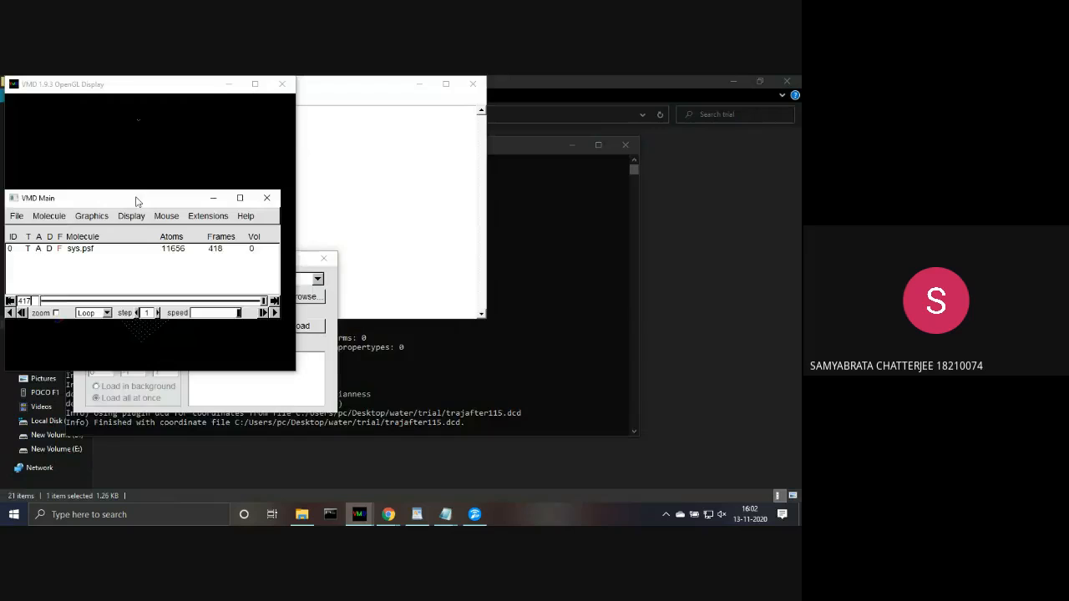
left_click_drag(137, 201, 201, 330)
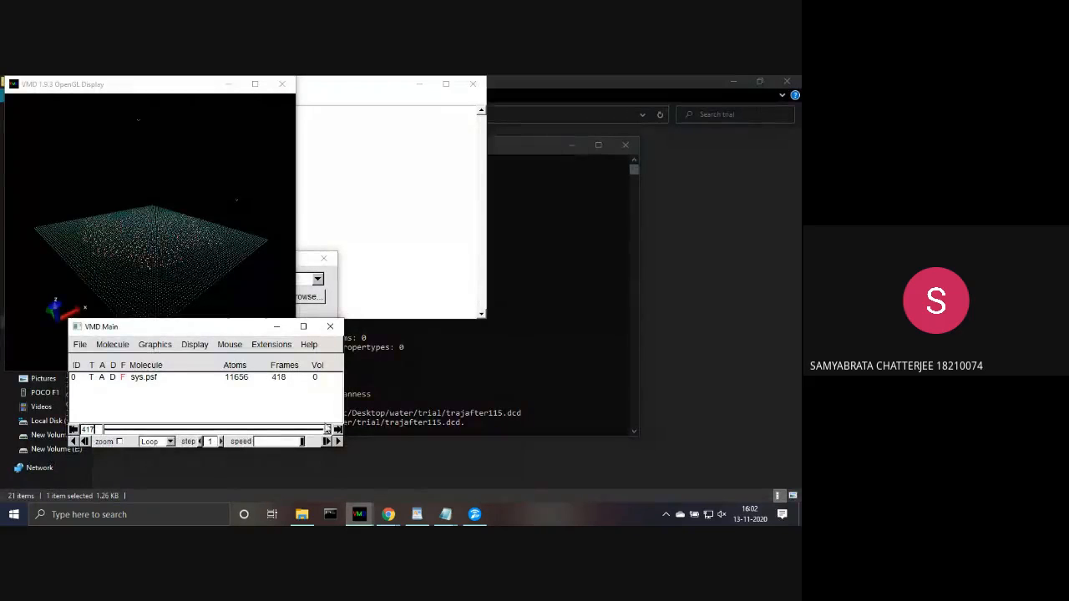
left_click_drag(326, 433, 75, 442)
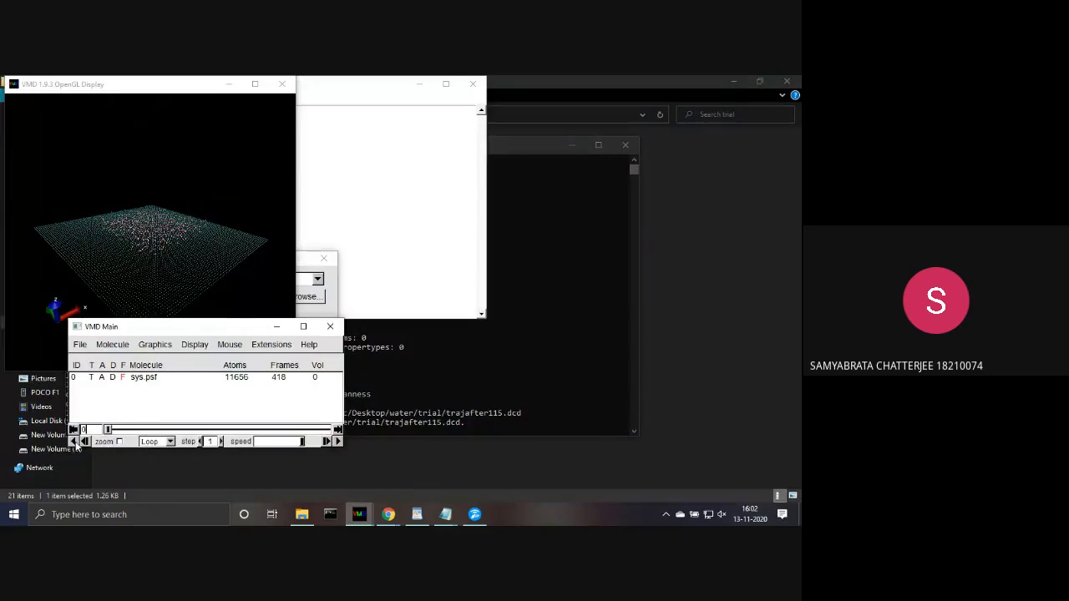
- Play the sys.psf trajectory forward, view the water on the surface from another angle, and close the Molecule File Browser
left_click(338, 441)
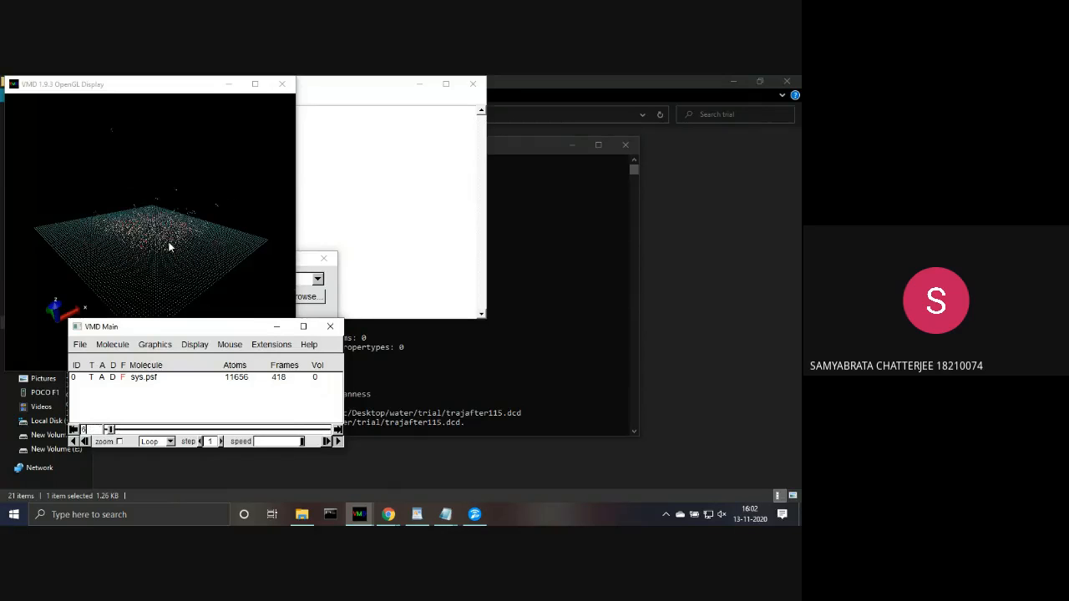
left_click(170, 267)
left_click_drag(172, 262, 198, 216)
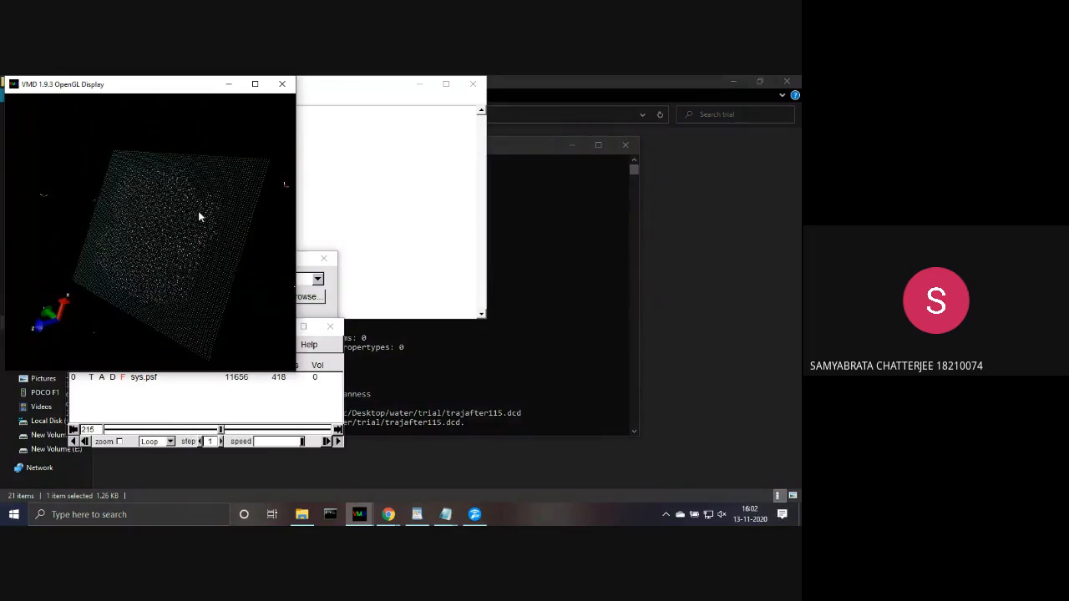
left_click(324, 259)
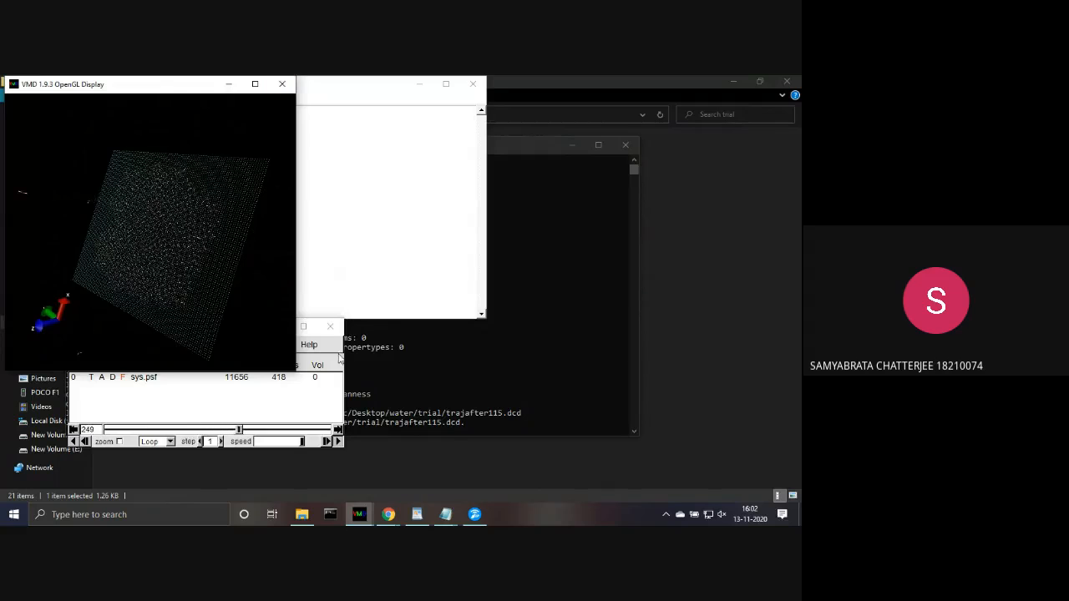
- Try to read initialsys.config in the Tk console with the command topo readlammps initialsys.config
left_click(330, 294)
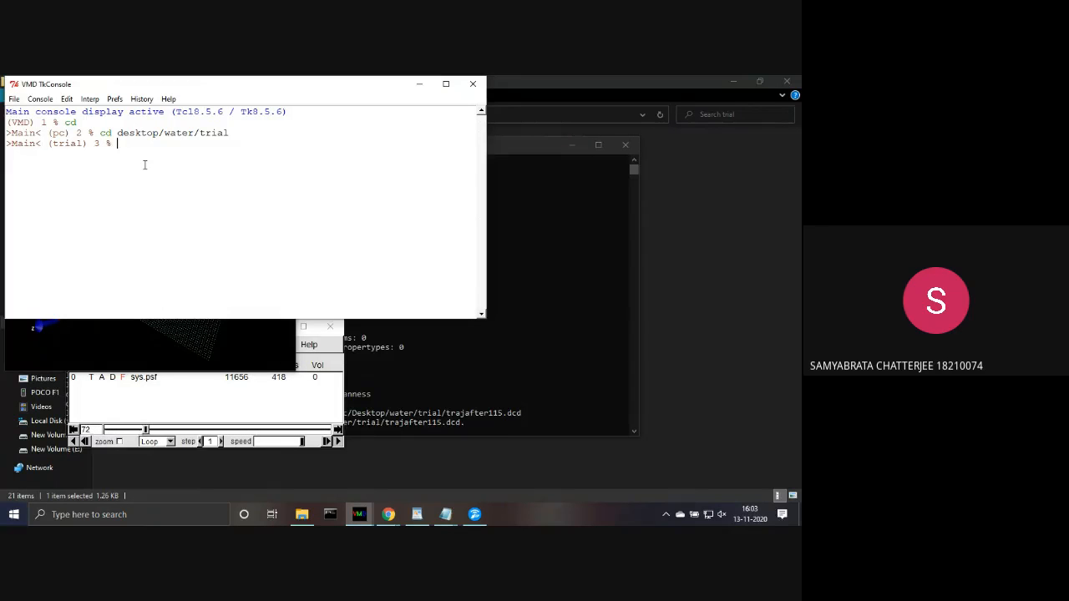
type("topo readlammps")
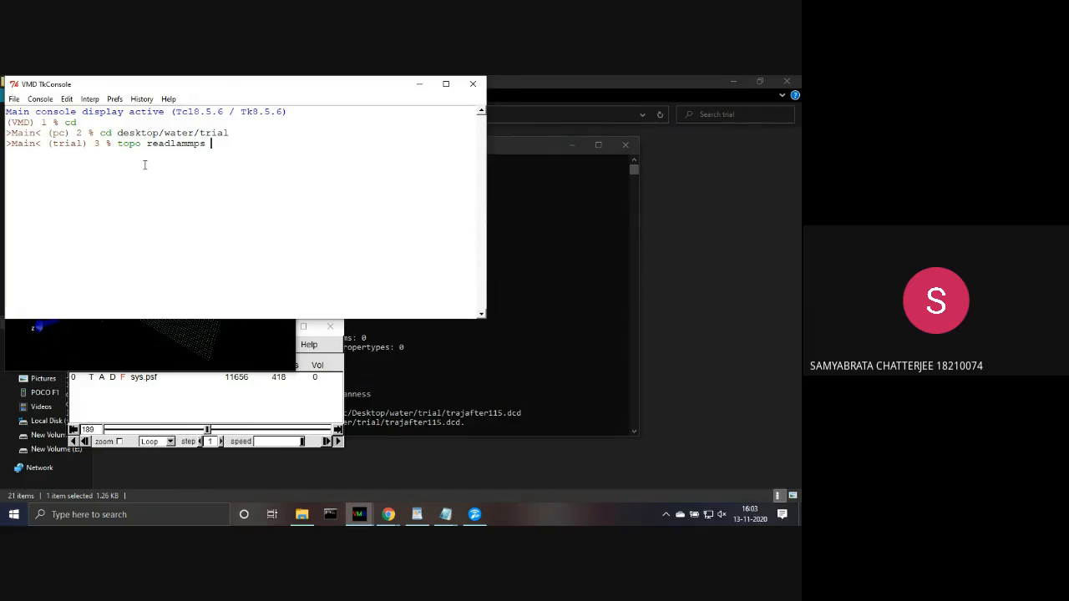
type("initialsys.config")
key("Return")
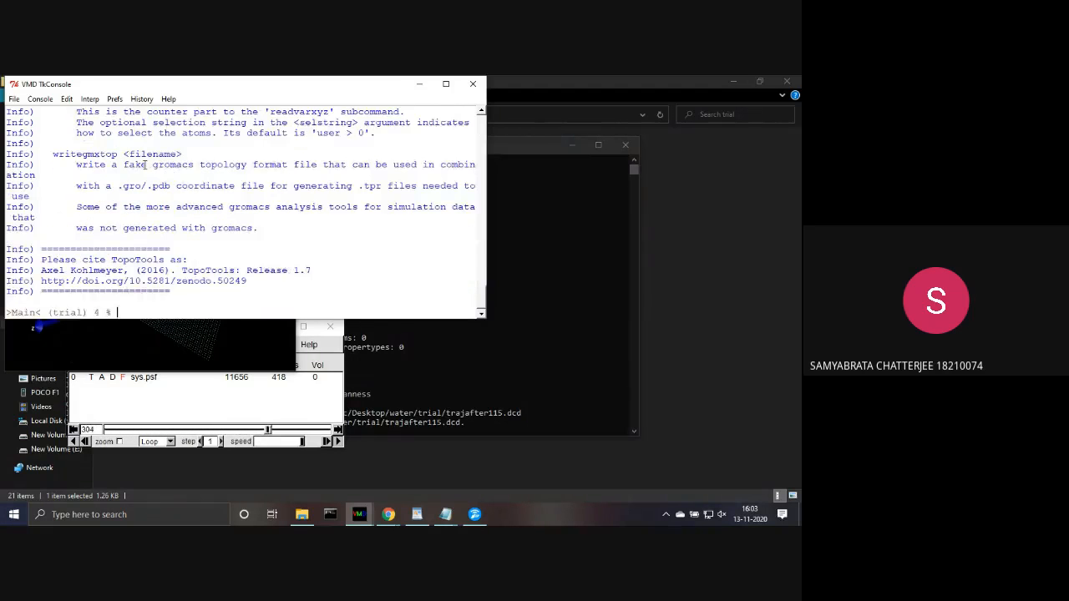
- Load initialsys.config as a new molecule by running topo readlammpsdata initialsys.config in the Tk console
key("Up")
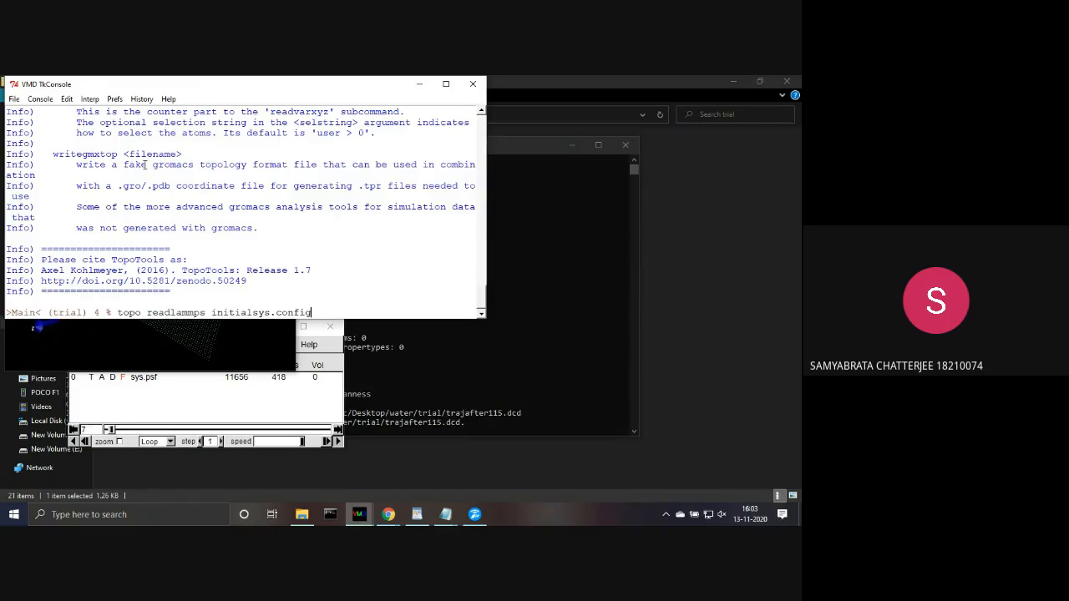
key("Left")
key("Left")
key("Left")
key("Left")
key("Left")
key("Left")
key("Left")
key("Left")
key("Left")
key("Left")
key("Left")
key("Left")
key("Left")
key("Left")
key("Left")
type("data")
key("Return")
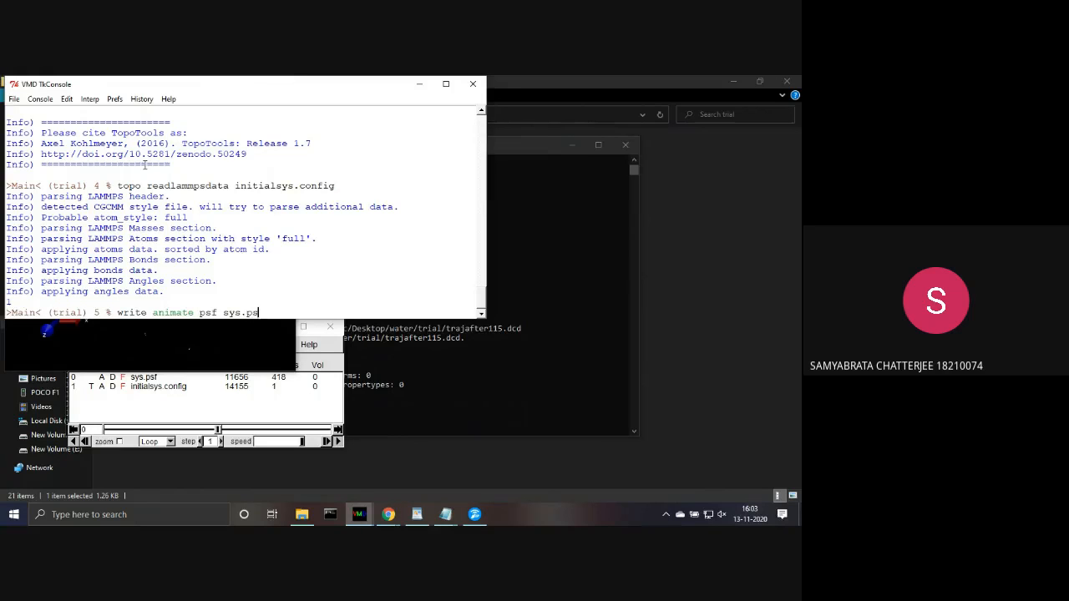
- Try to save the structure file with write animate psf sys.psf, dismissing the WordPad windows it opens
key("Return")
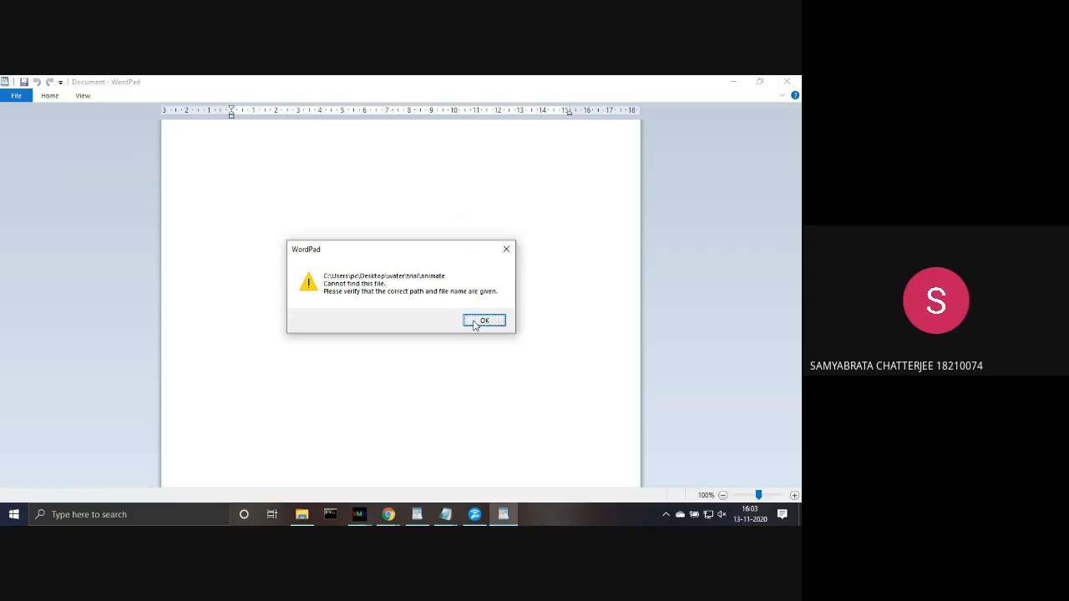
left_click(478, 322)
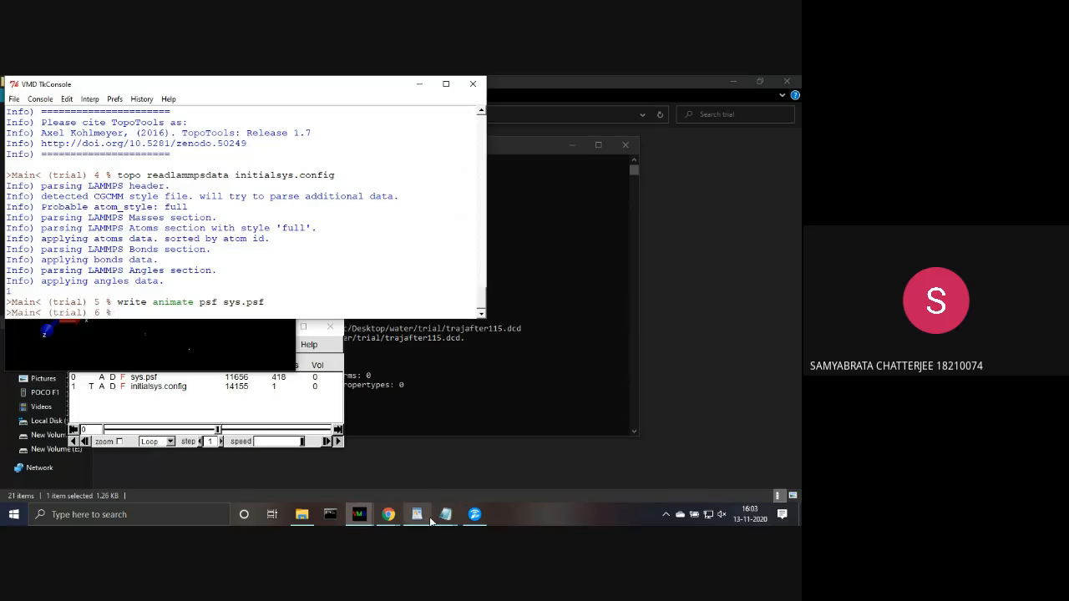
mouse_move(417, 514)
left_click(471, 428)
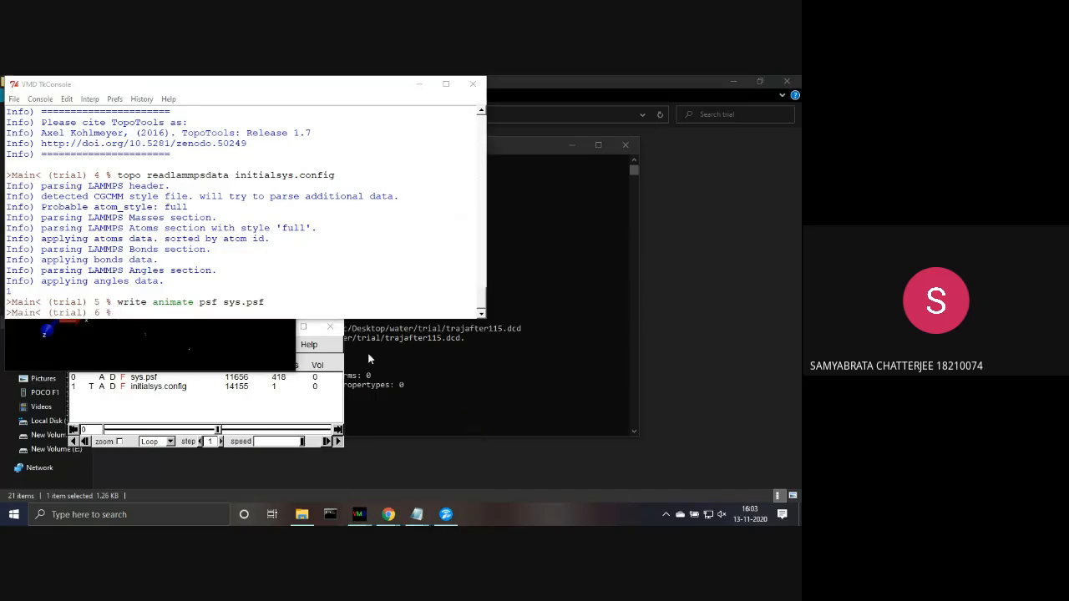
left_click(305, 315)
key("Up")
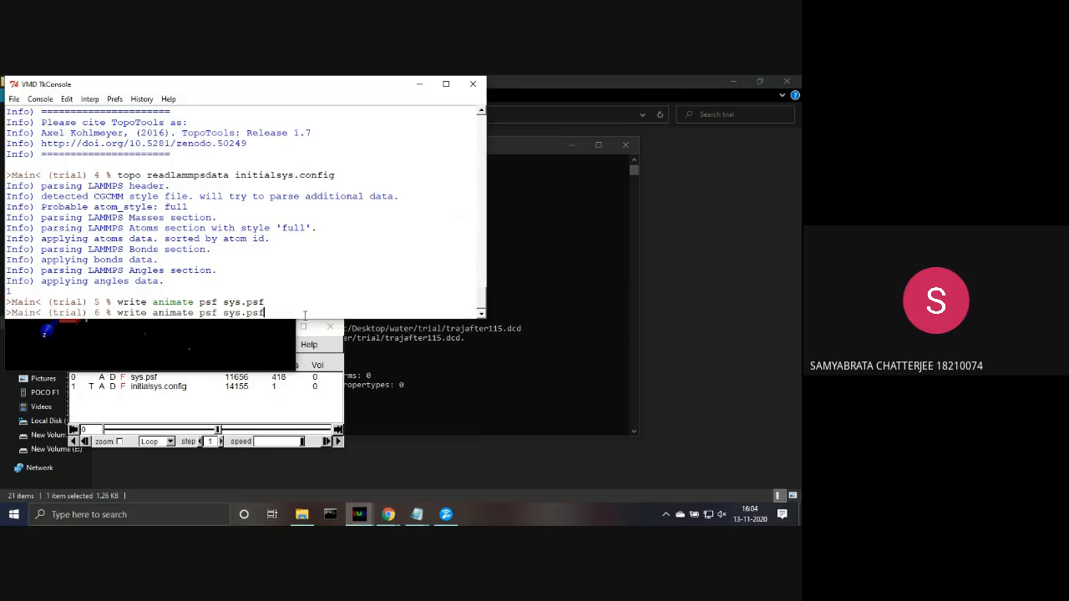
key("Return")
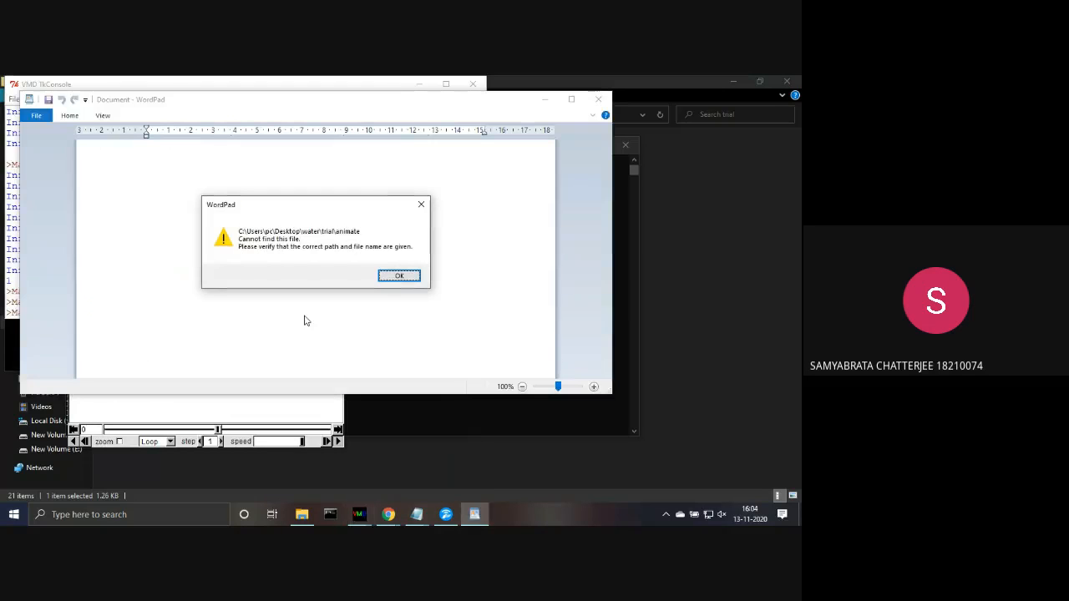
left_click(398, 277)
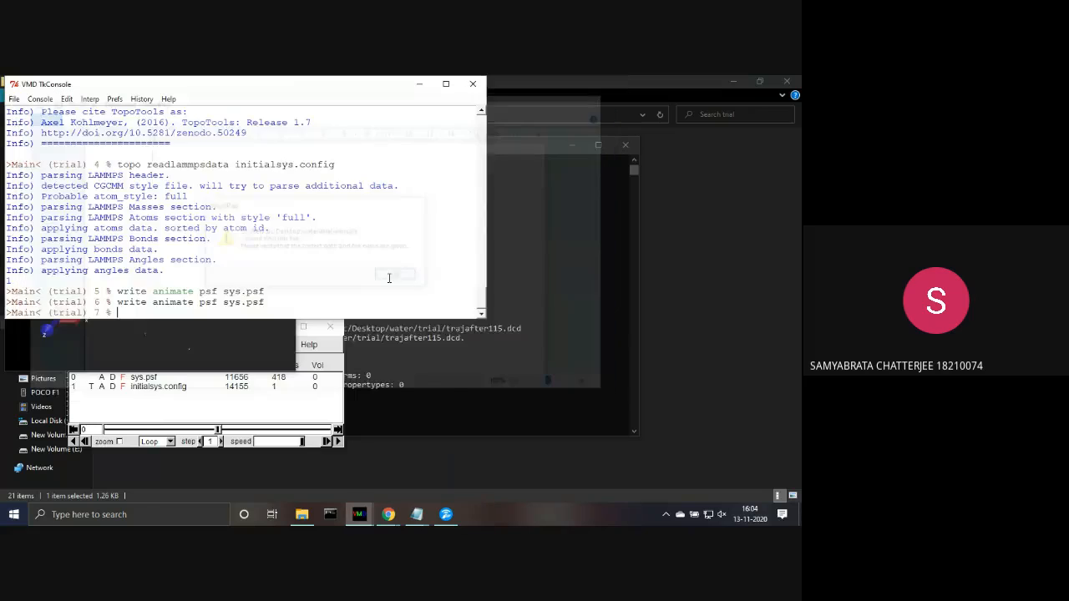
- Write the loaded system's structure file by running animate write psf sys.psf in the Tk console
type("animate w")
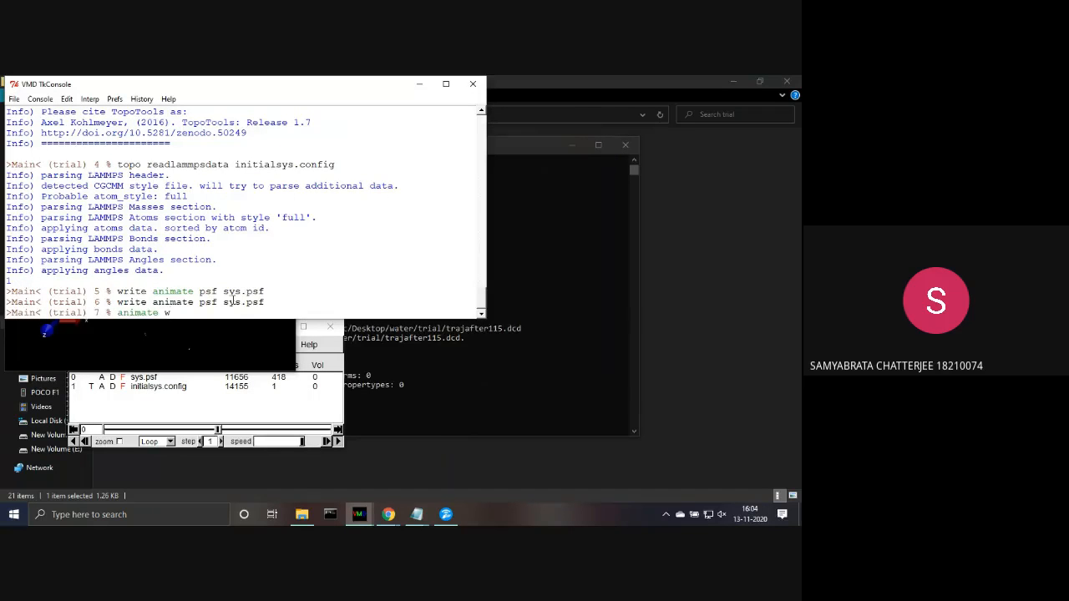
type("rite psf sys.psf")
key("Return")
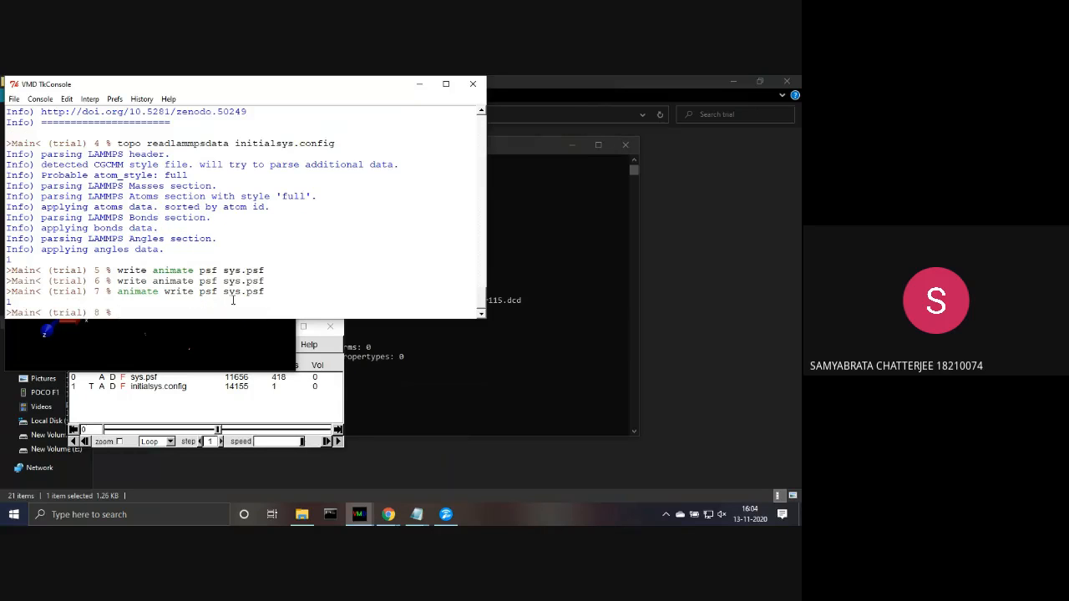
- Close the running VMD session and start a fresh one
left_click(271, 381)
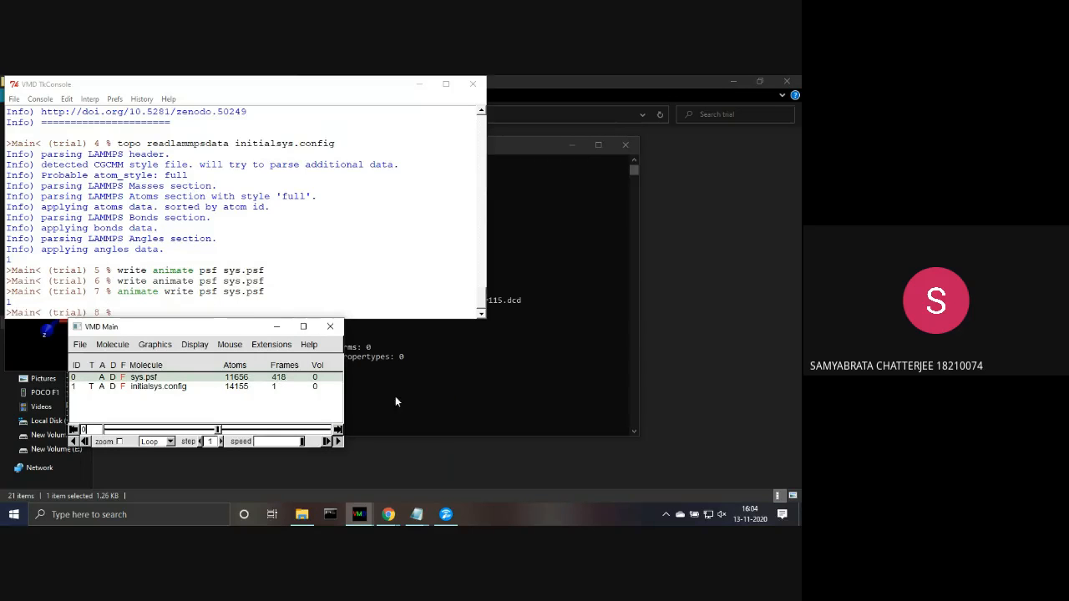
mouse_move(372, 515)
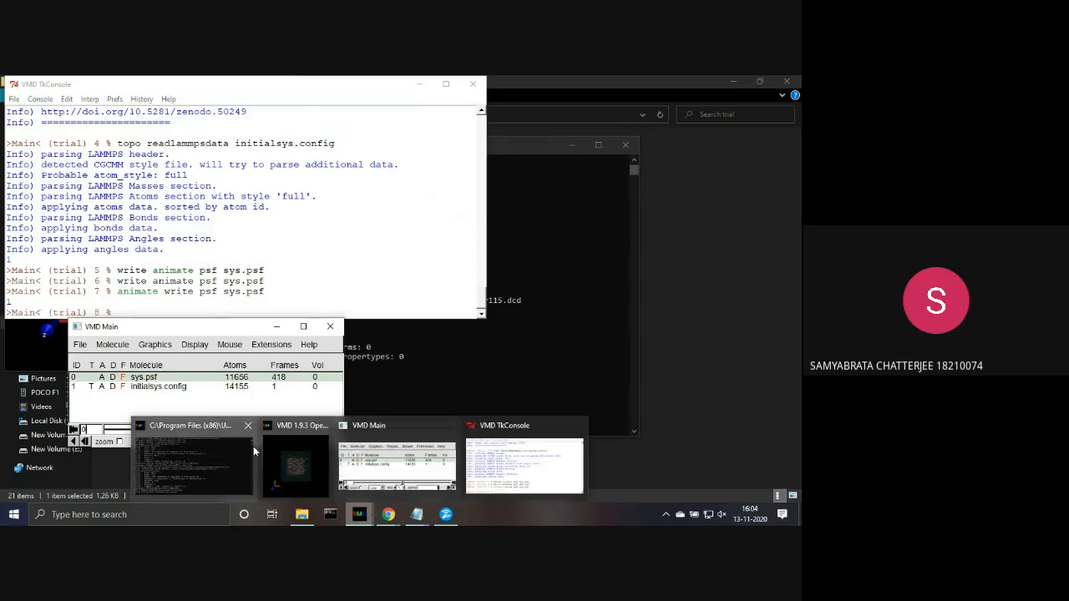
mouse_move(246, 435)
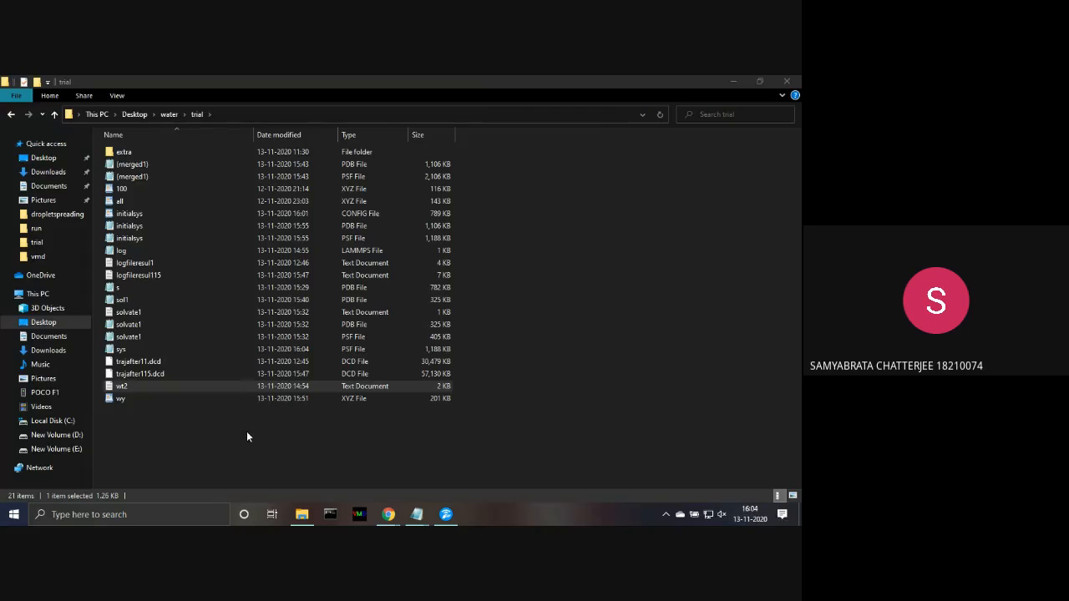
left_click(364, 517)
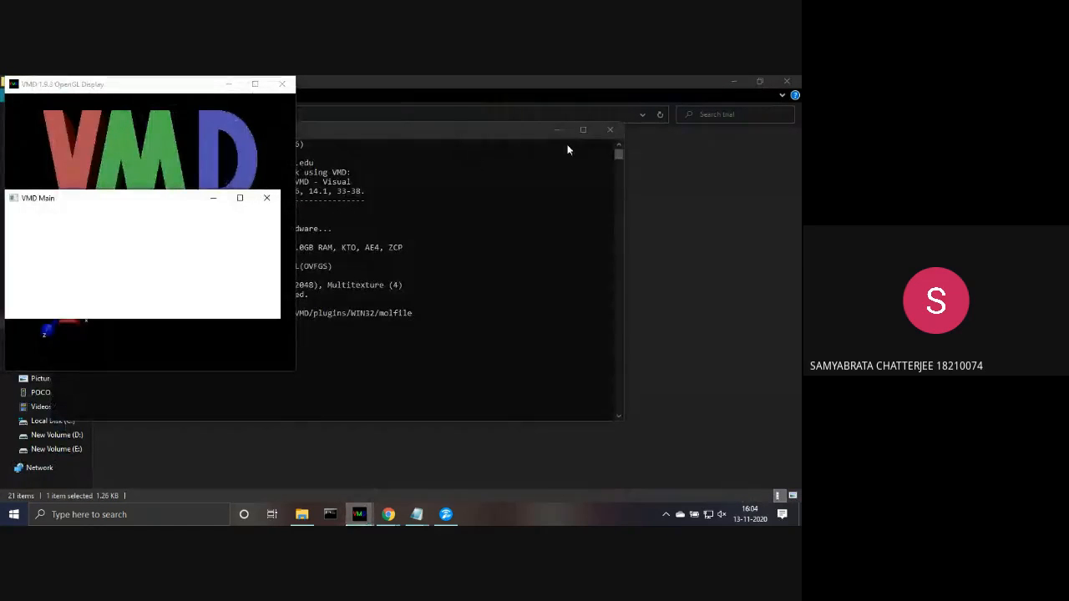
- Minimise the VMD command window and OpenGL Display, and move VMD Main clear of the trial folder's file names
left_click(557, 129)
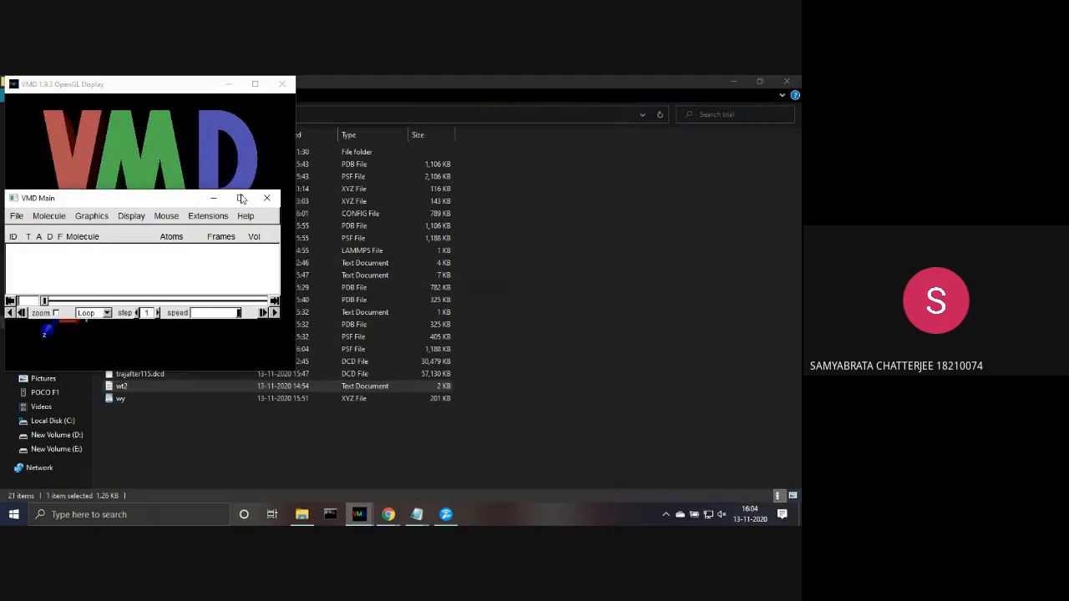
left_click(233, 89)
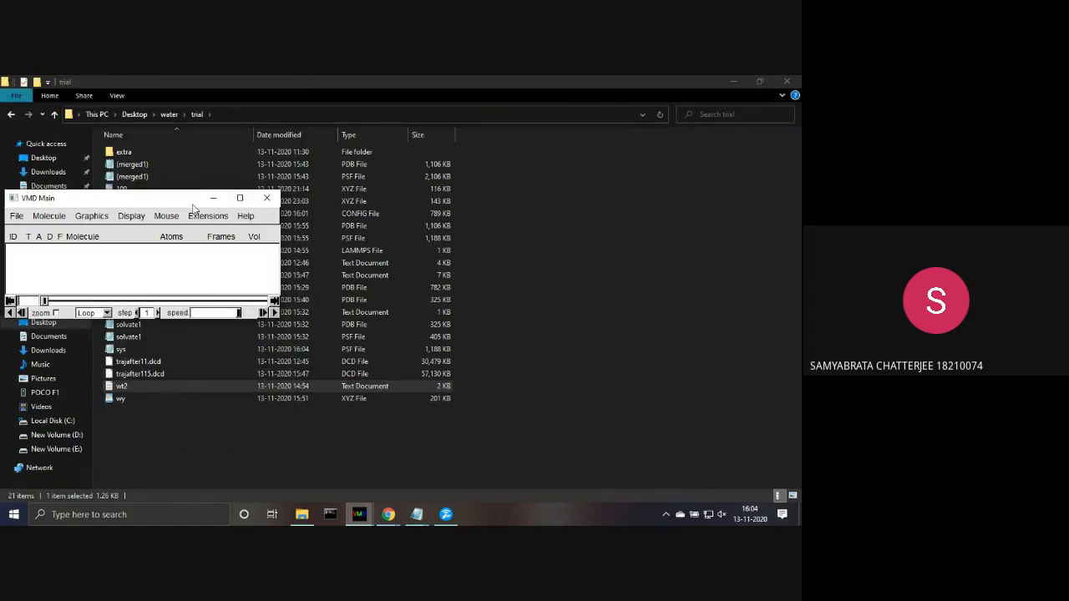
left_click_drag(191, 201, 591, 203)
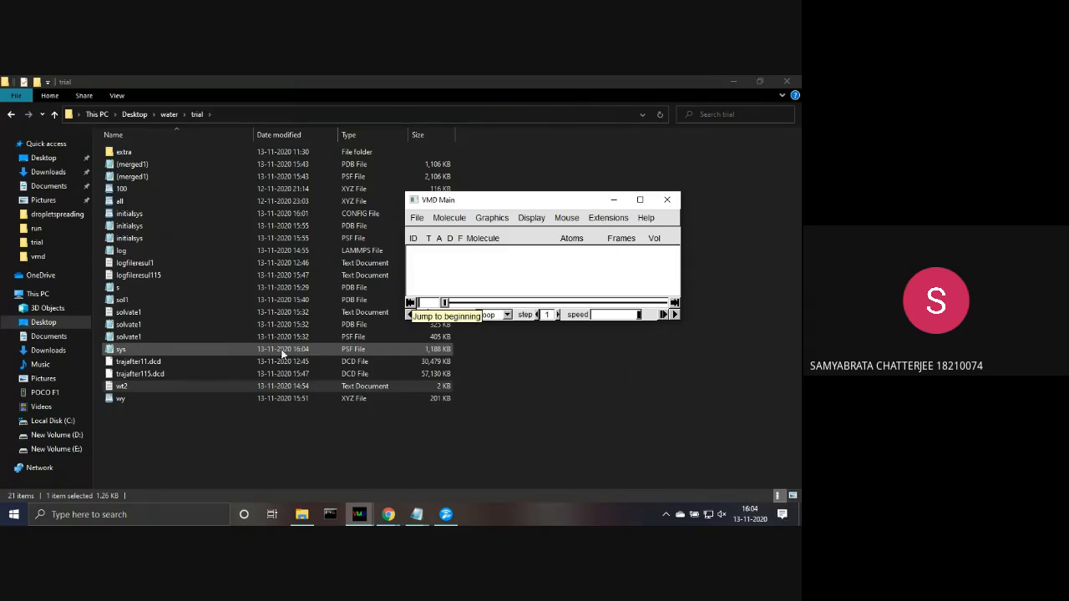
- Load the sys PSF file from the trial folder's File Explorer window straight into VMD Main
left_click(342, 351)
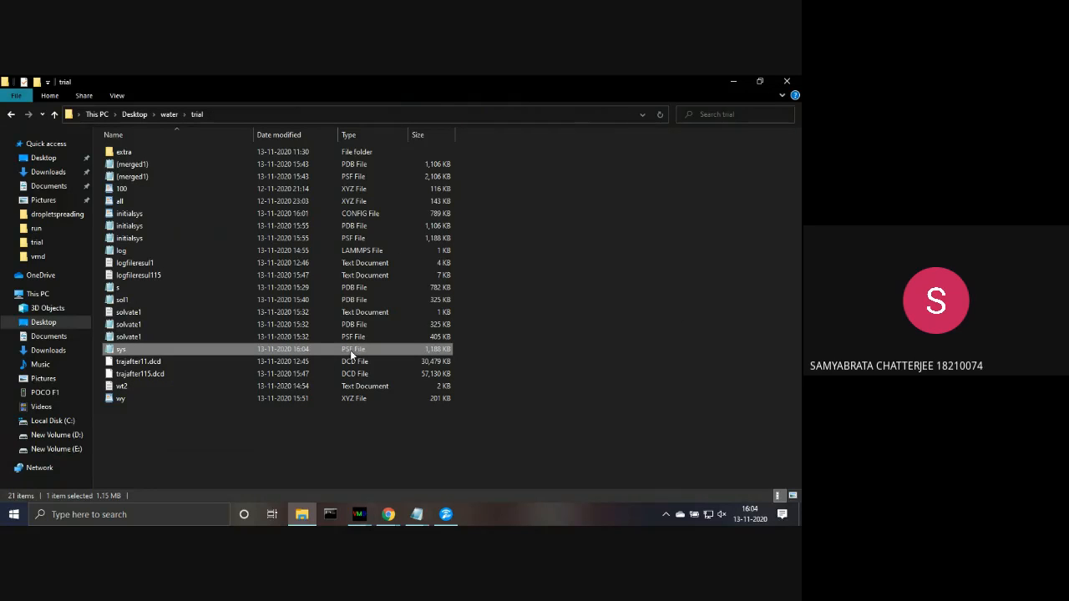
mouse_move(358, 515)
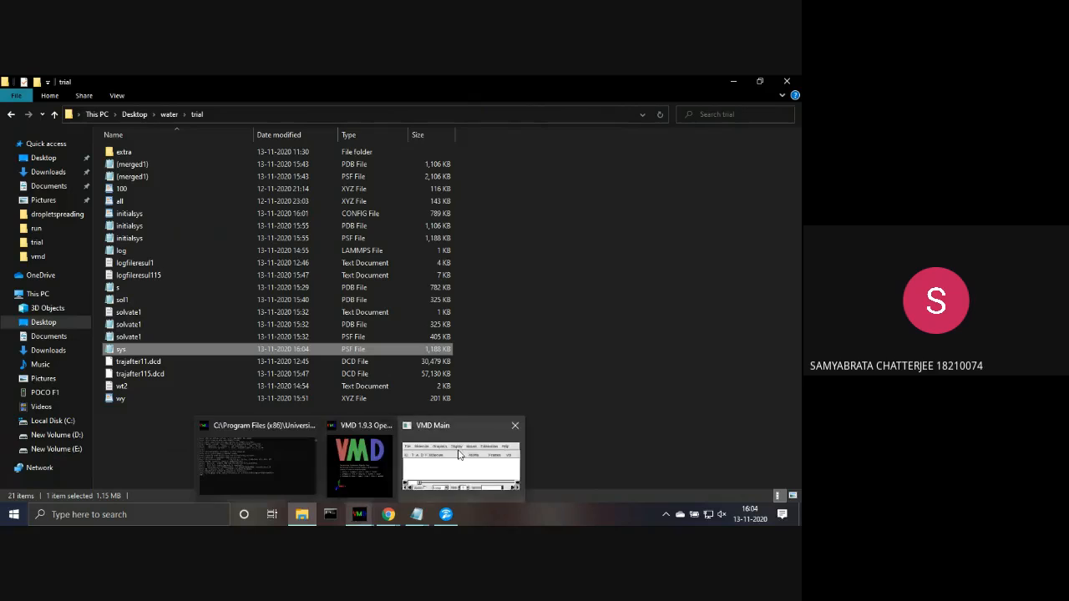
left_click(459, 454)
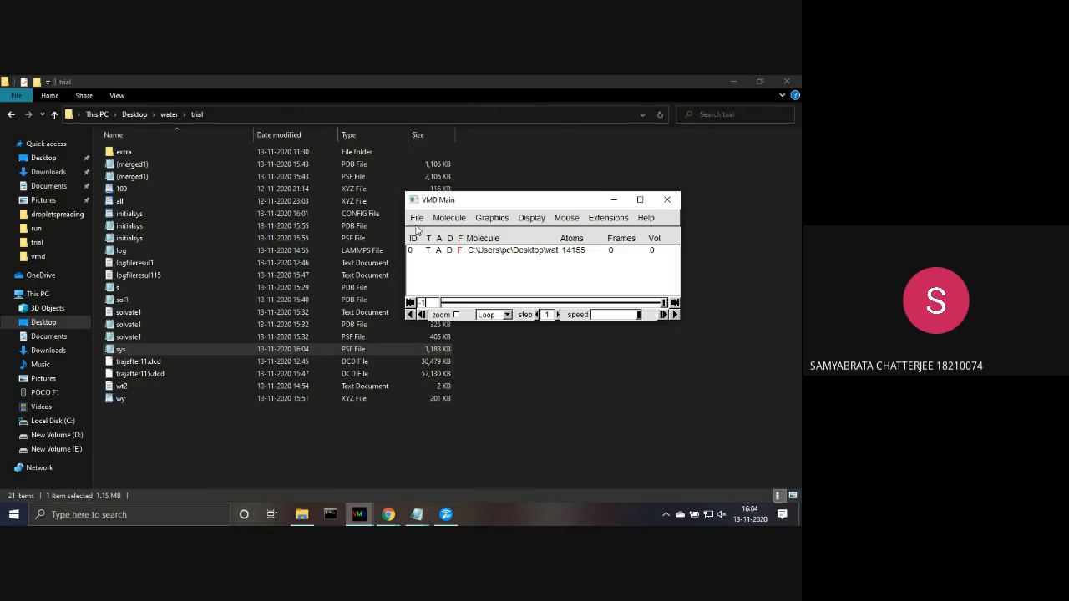
- Open the Tk console and change its working directory to desktop/water/trial
left_click(617, 218)
left_click(609, 293)
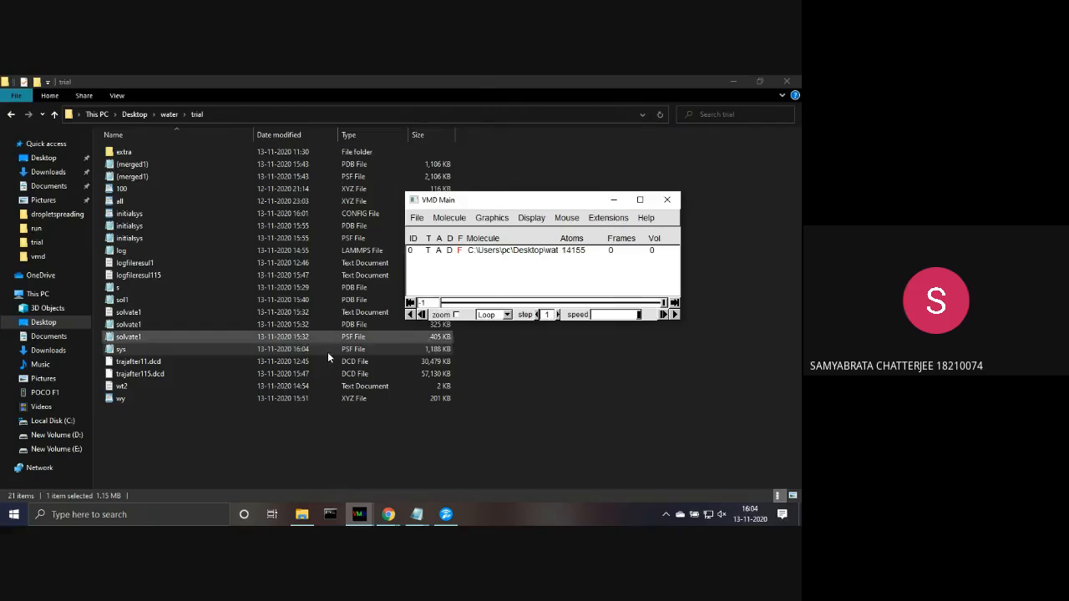
type("cd")
key("Return")
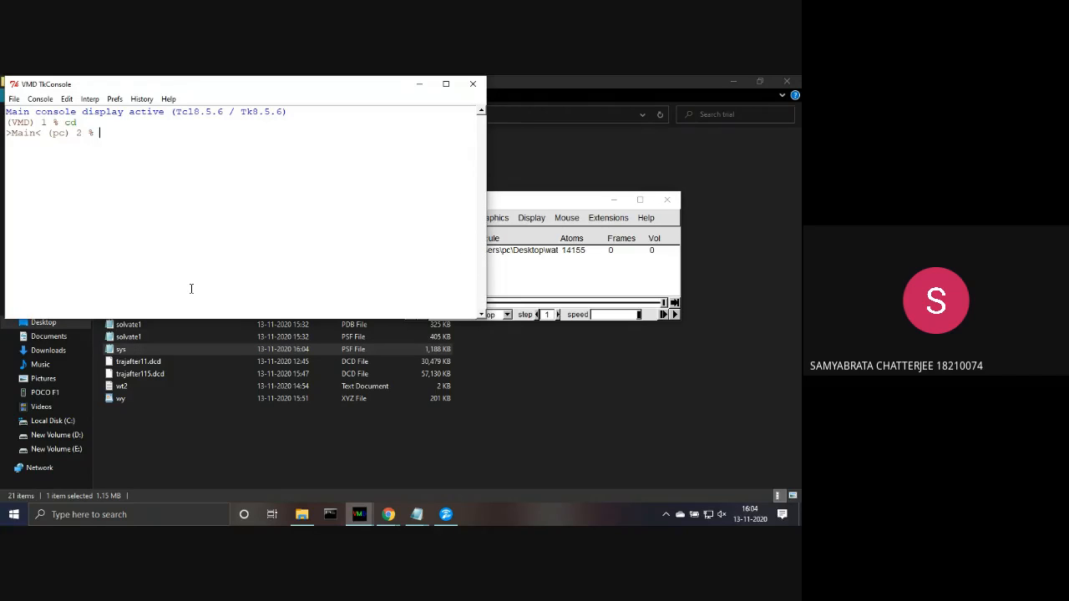
type("cd desktop/water/trial")
key("Return")
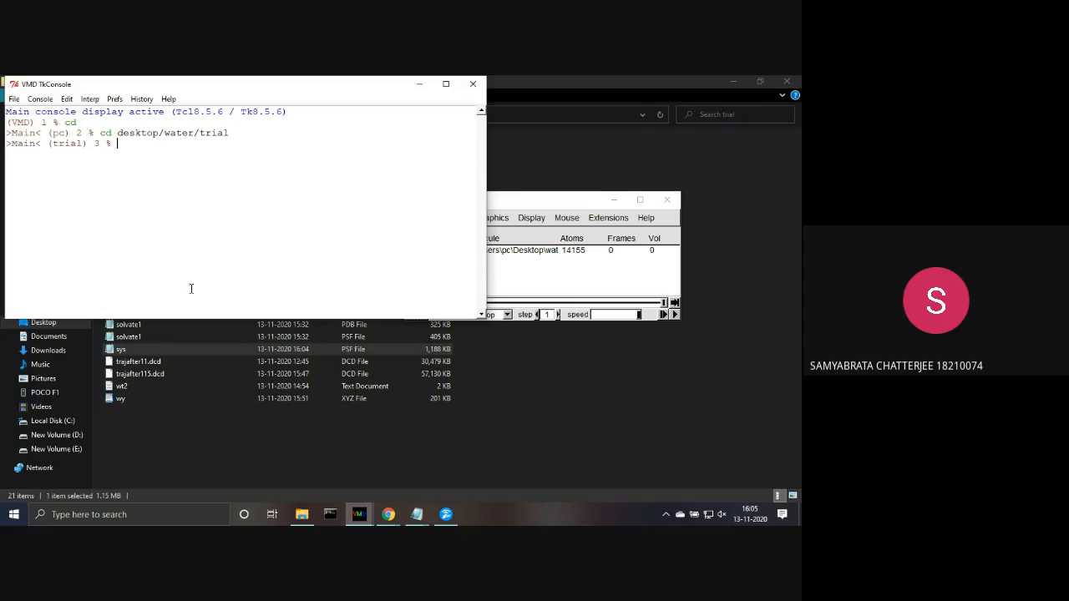
- Delete the molecule loaded from the sys PSF file
right_click(544, 256)
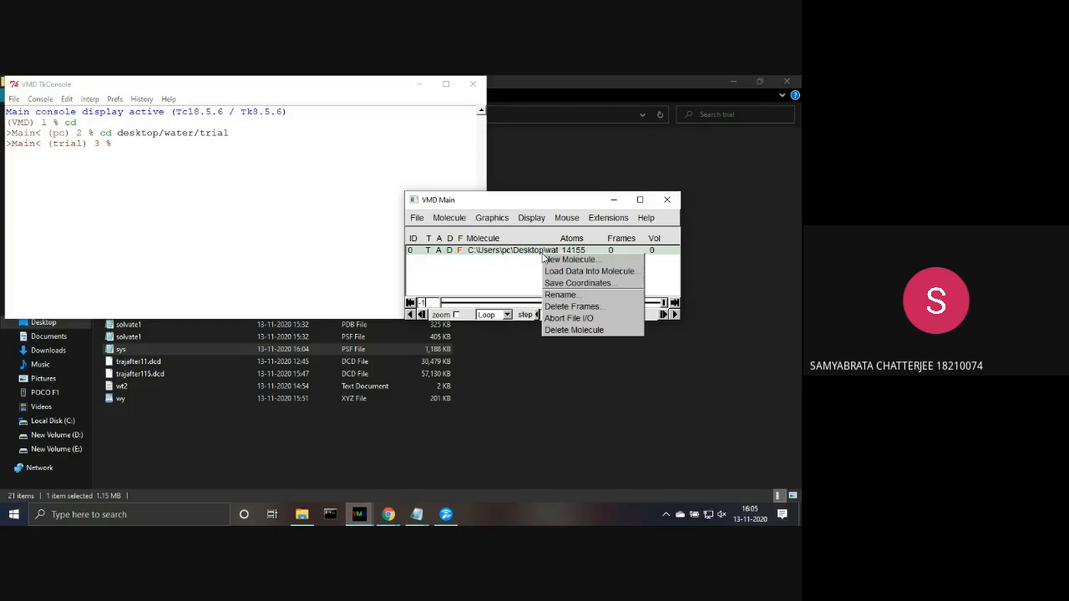
left_click(573, 331)
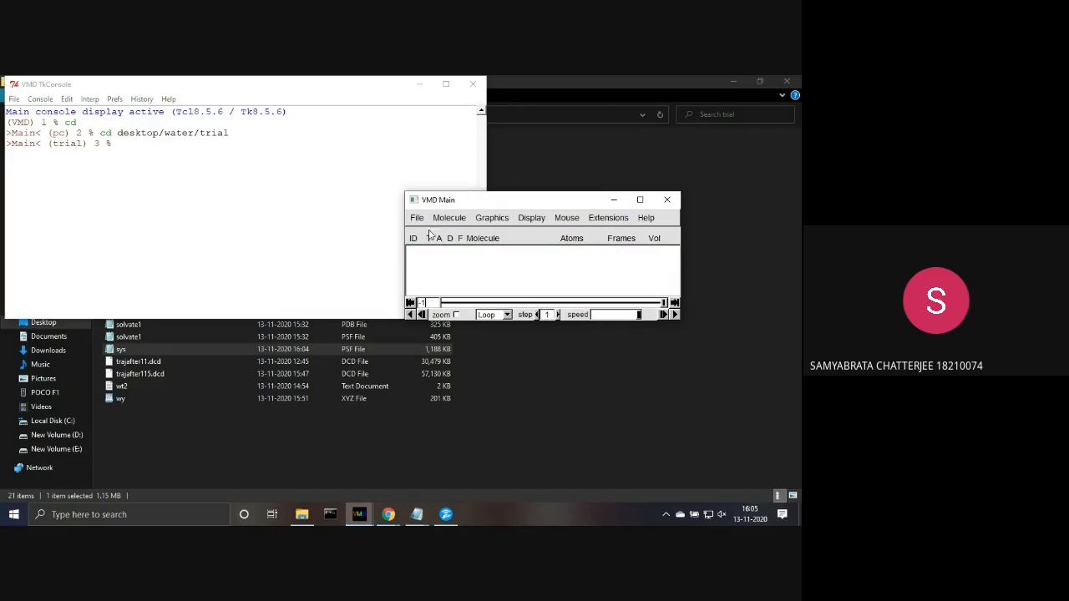
- Load sys.psf from the trial folder as a new molecule through the Molecule File Browser
left_click(417, 218)
left_click(435, 233)
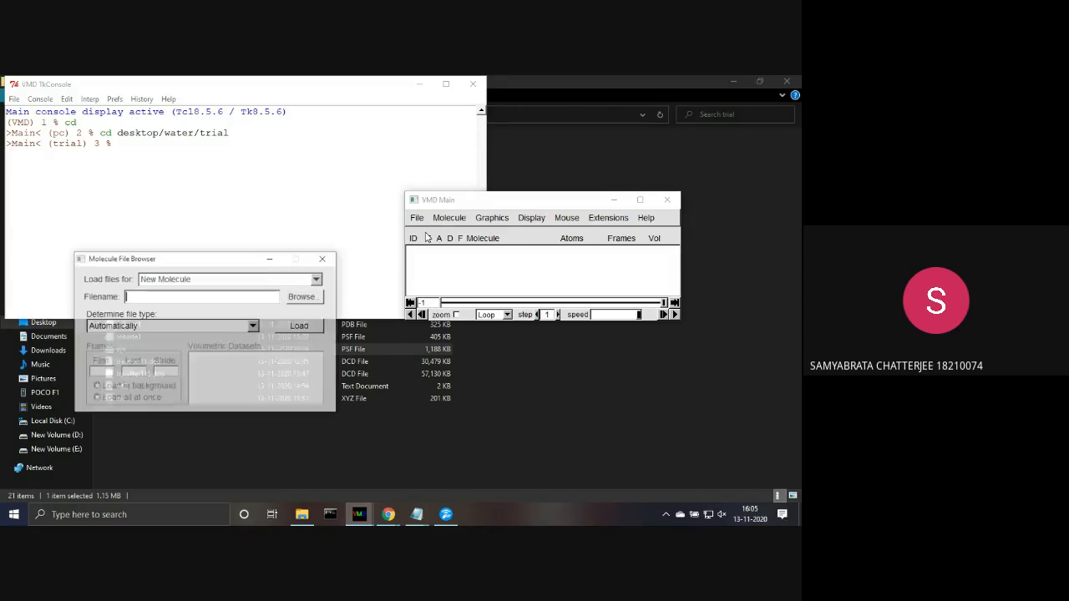
left_click(303, 298)
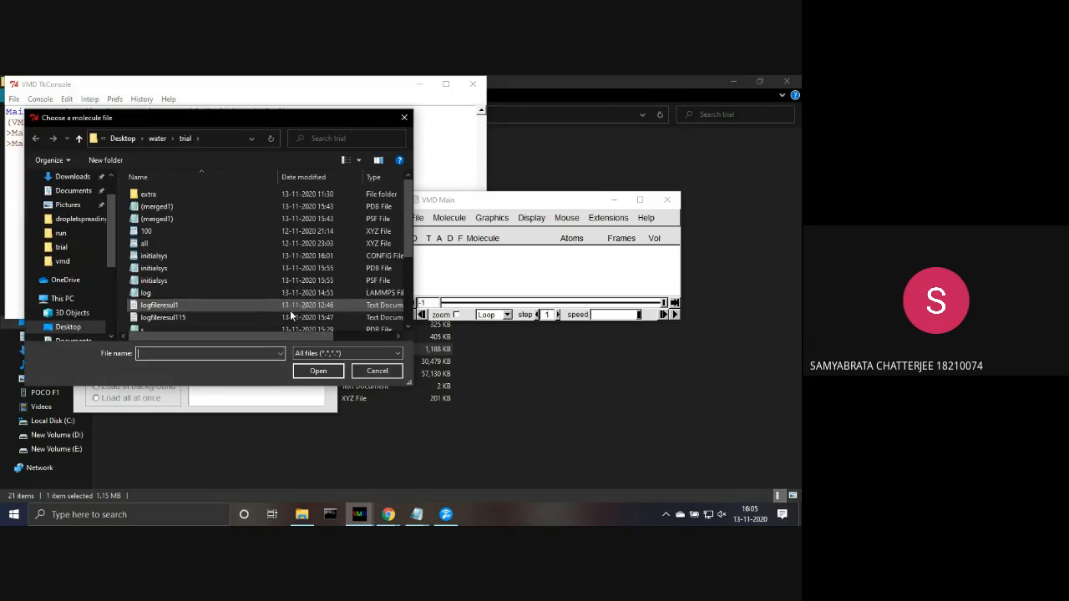
scroll(334, 284, "down", 3)
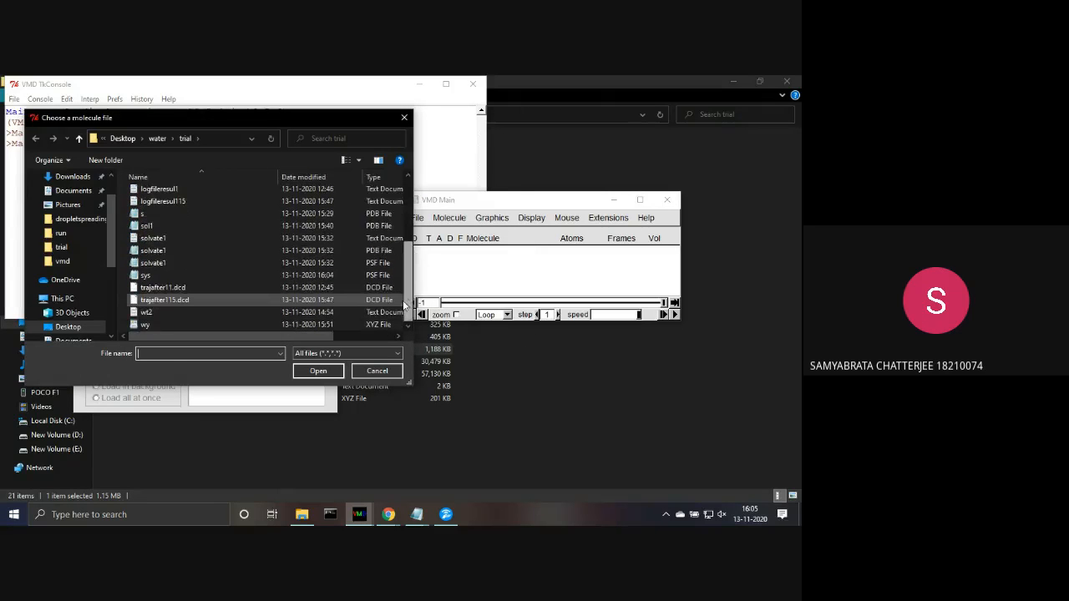
left_click(334, 275)
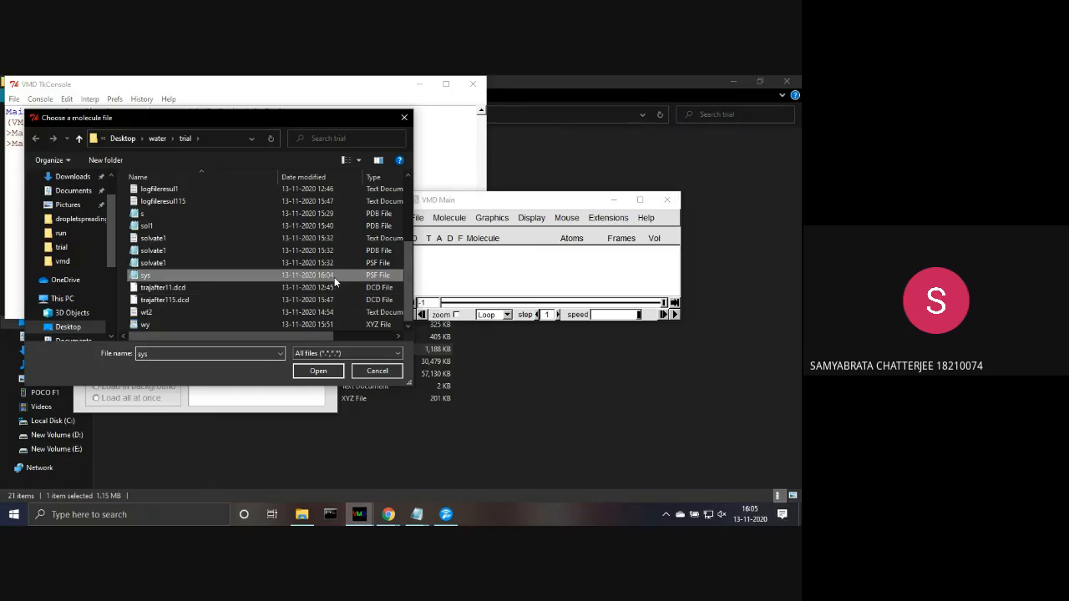
left_click(327, 369)
left_click(313, 330)
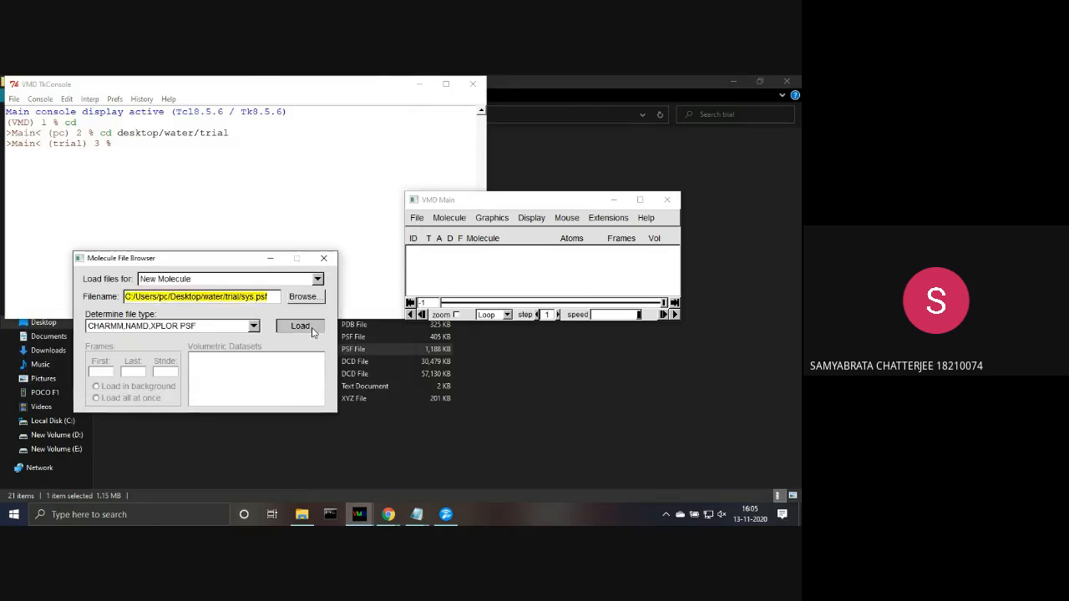
- Try to load the trajectory trajafter115.dcd from the trial folder into the sys.psf molecule
left_click(304, 297)
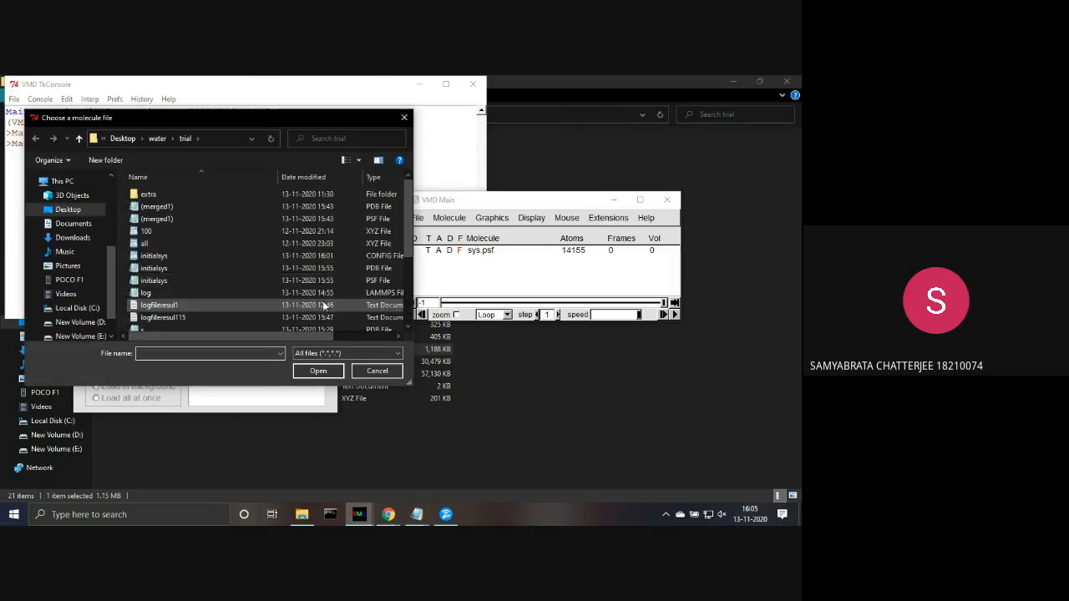
scroll(405, 228, "down", 3)
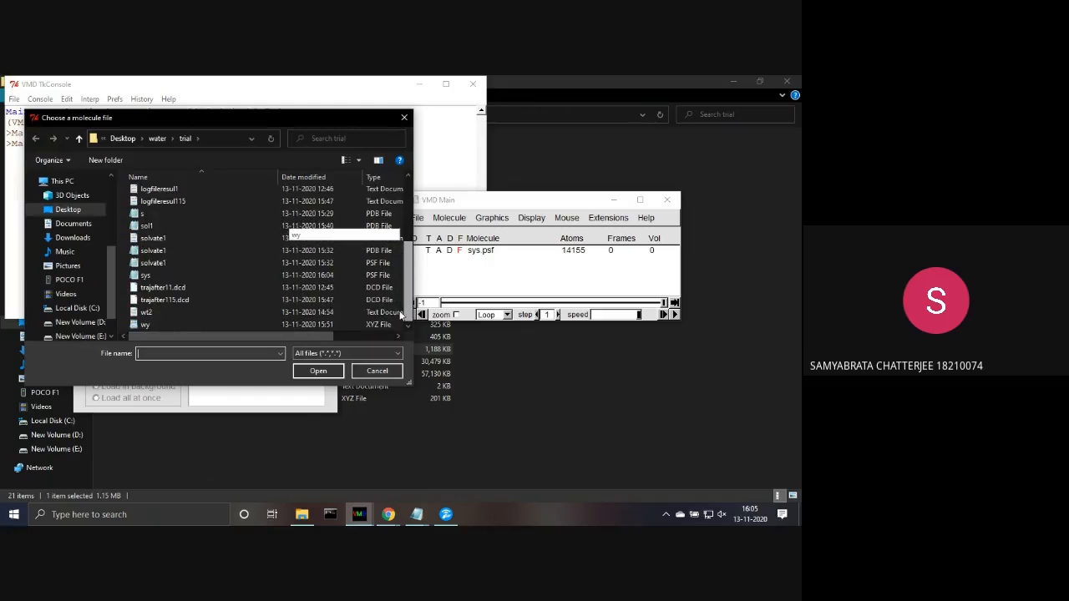
left_click(327, 299)
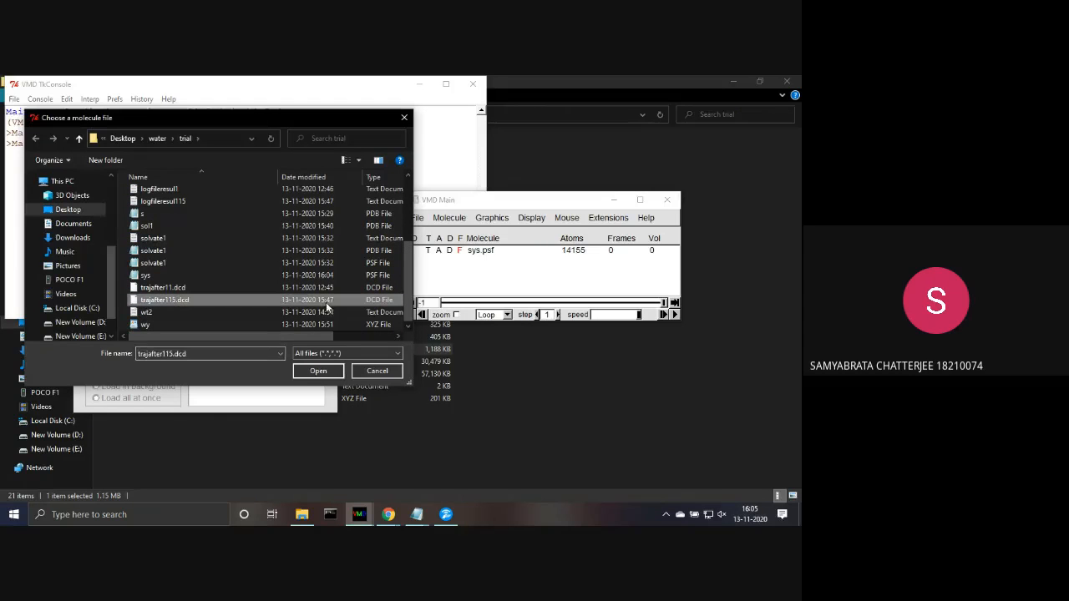
left_click(316, 372)
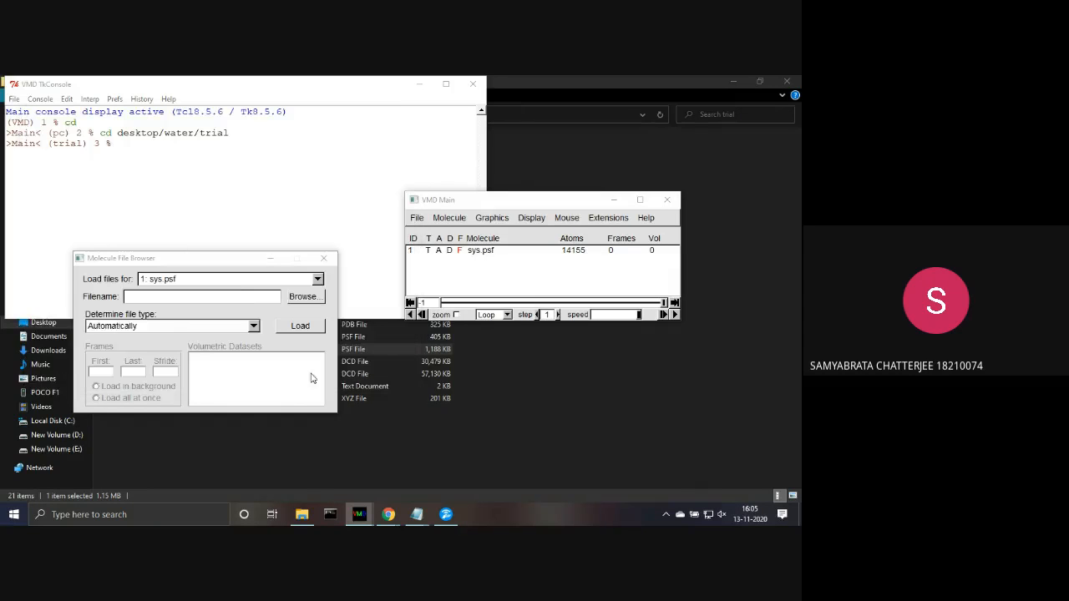
left_click(300, 327)
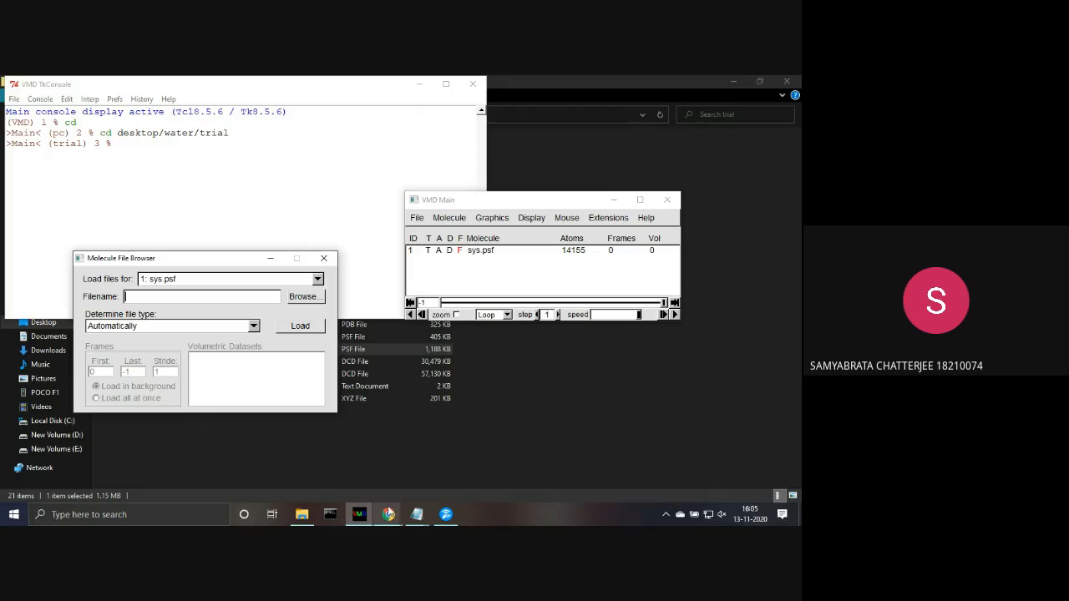
- Switch to the Google Meet window in Chrome and stop presenting the screen
mouse_move(372, 514)
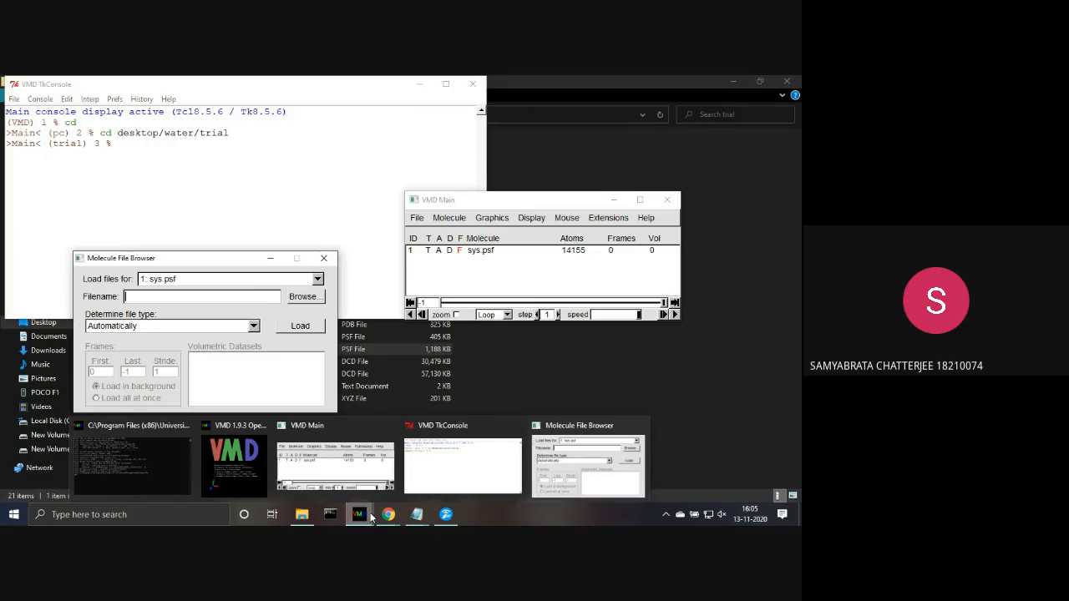
mouse_move(202, 428)
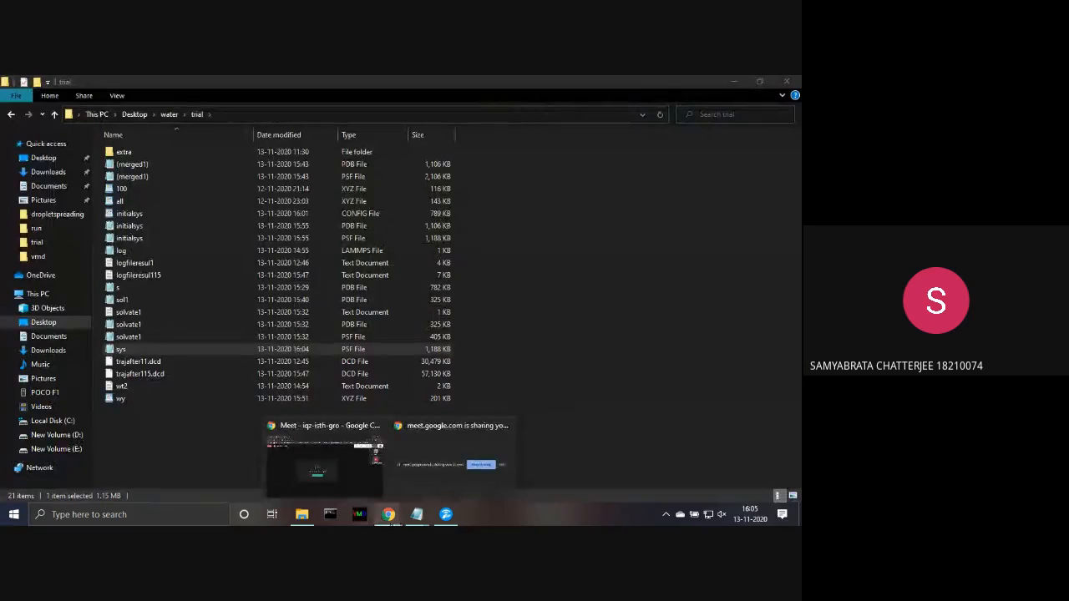
mouse_move(362, 477)
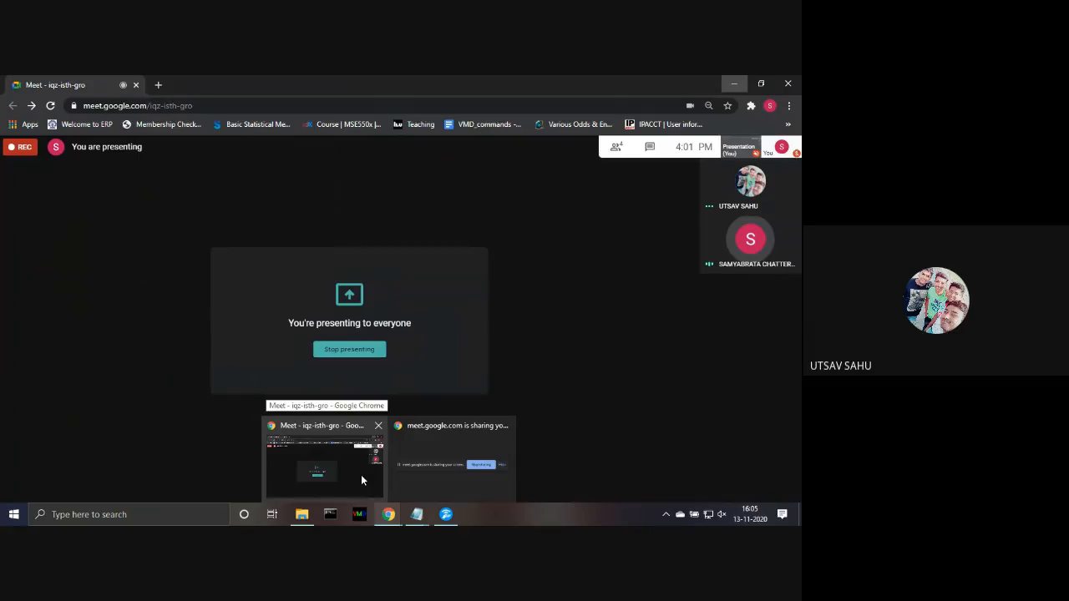
left_click(362, 477)
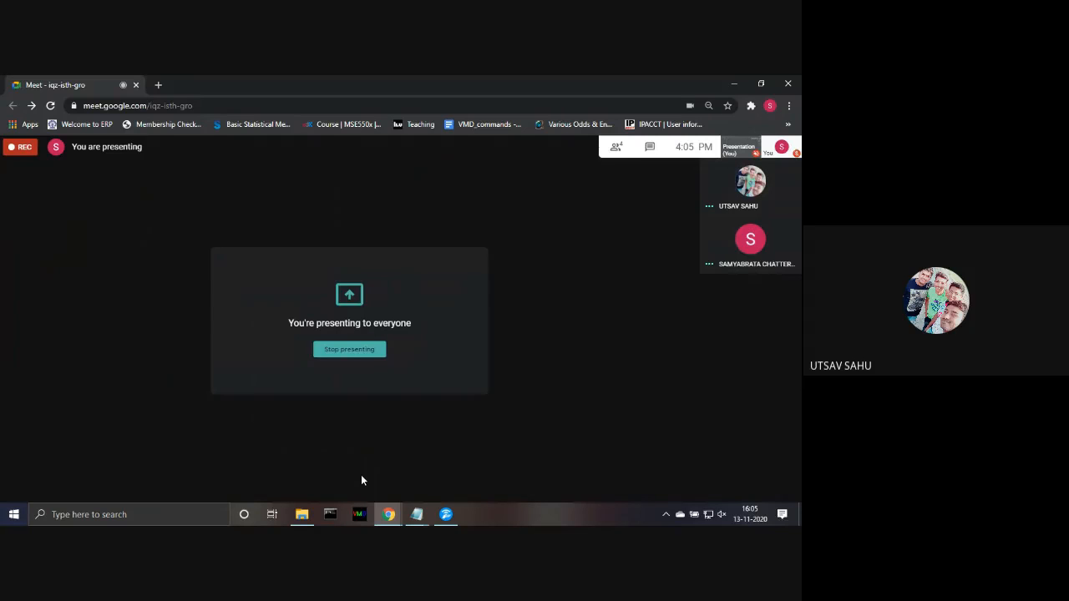
left_click(371, 354)
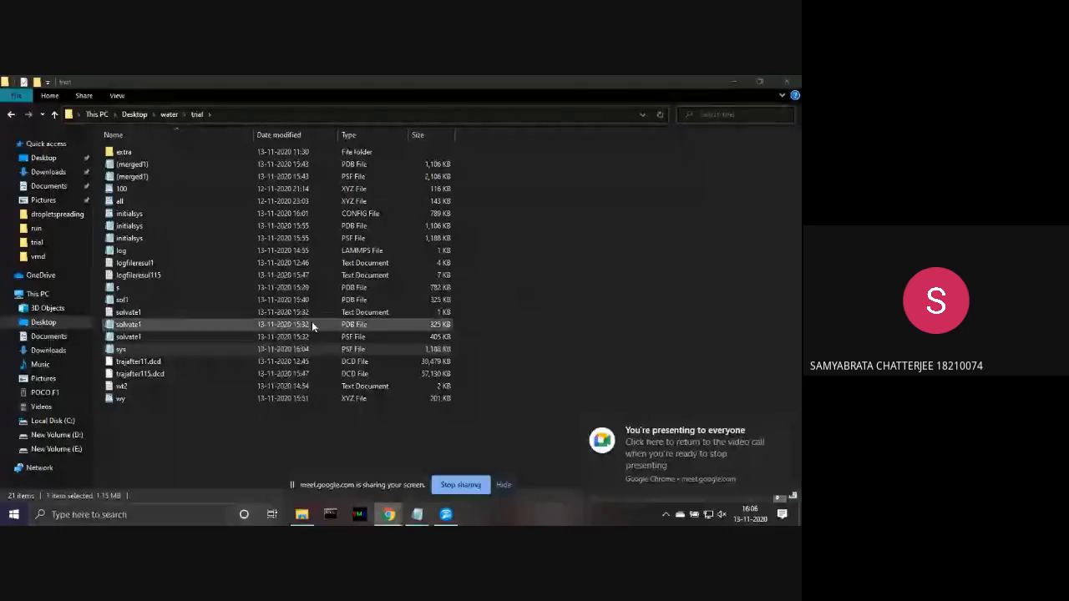
- Open the wt2 text file from the trial folder maximised and examine the LAMMPS commands down to the final print line
double_click(249, 387)
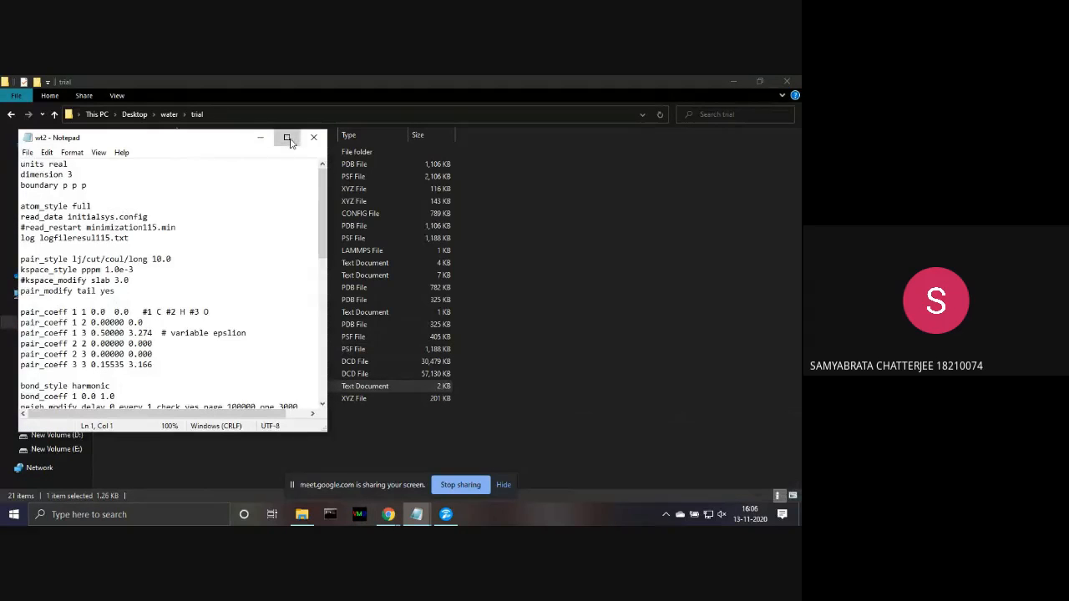
left_click(287, 137)
left_click(128, 404)
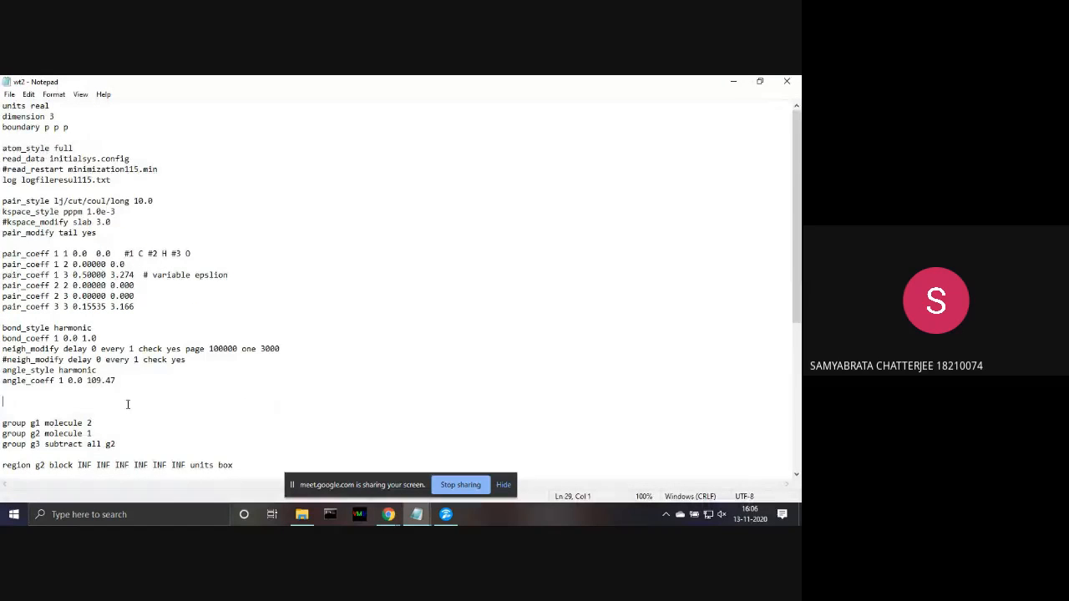
key("Down")
key("Down")
key("Down")
key("Down")
key("Down")
key("Down")
key("Down")
key("Down")
key("Down")
key("Down")
key("Down")
key("Down")
key("Down")
key("Down")
key("Down")
key("Down")
key("Down")
key("Down")
key("Down")
key("Down")
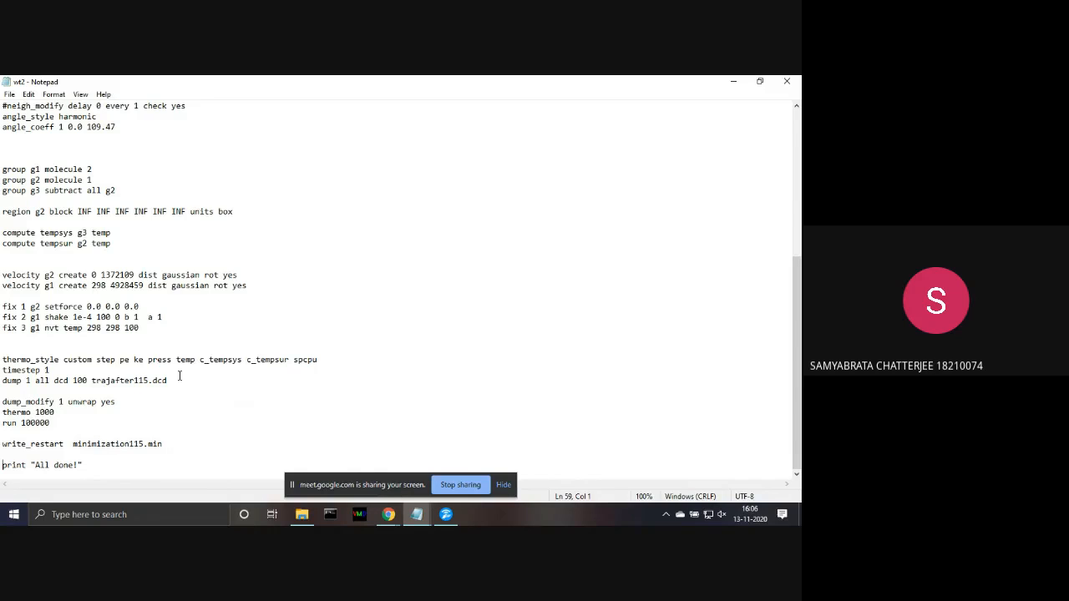
- Review the wt2 script back up to its first line and highlight the block of pair_coeff lines
key("Up")
key("Up")
key("Up")
key("Up")
key("Up")
key("Up")
key("Up")
key("Up")
key("Up")
key("Up")
key("Up")
key("Up")
key("Up")
key("Up")
key("Up")
key("Up")
key("Up")
key("Up")
key("Up")
key("Up")
key("Up")
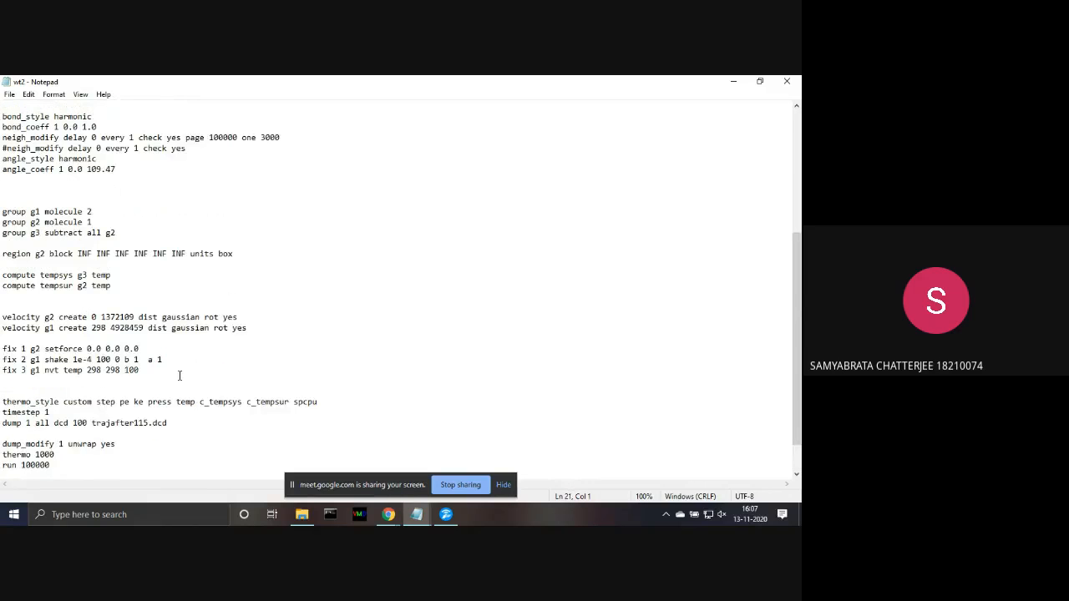
key("Up")
key("Up")
key("Up")
key("Up")
key("Up")
key("Up")
key("Up")
key("Up")
key("Up")
key("Up")
key("Up")
key("Up")
key("Up")
key("Up")
key("Up")
key("Up")
key("Up")
key("Up")
key("Up")
key("Up")
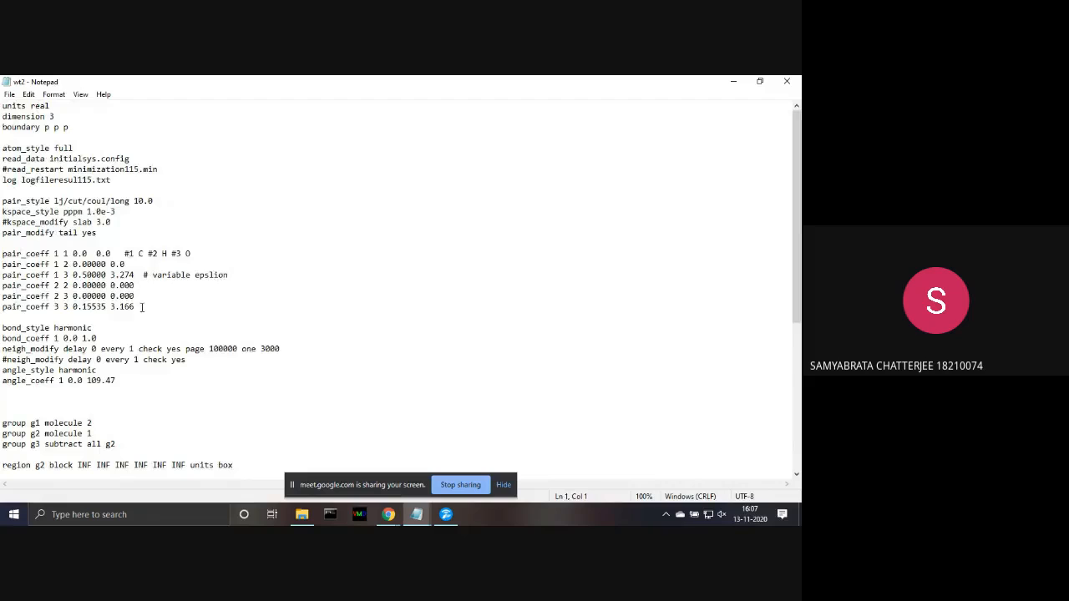
left_click_drag(140, 307, 109, 243)
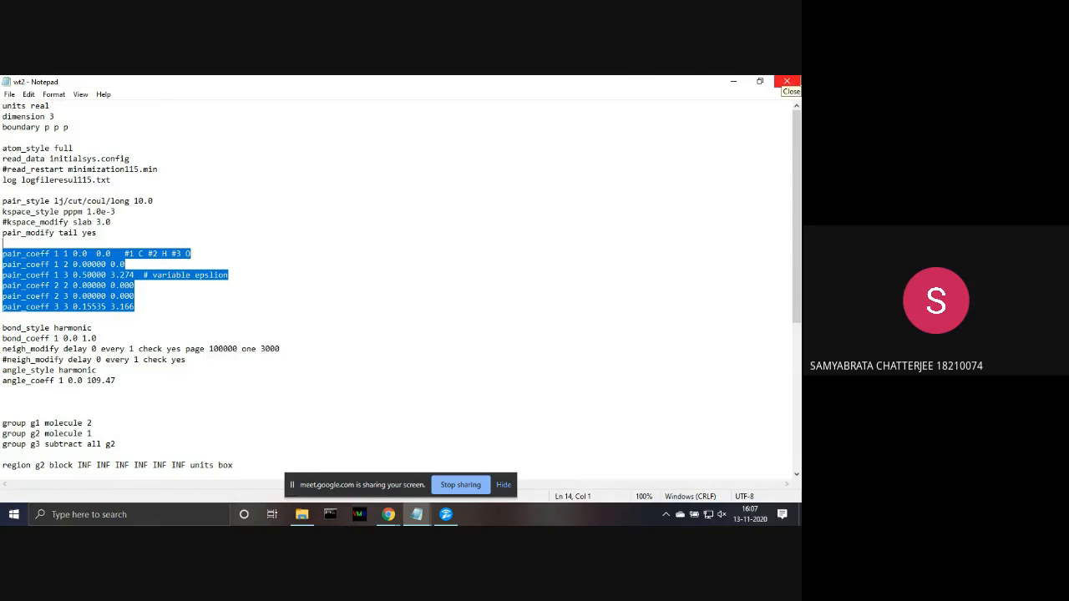
- Close the wt2 script and stop sharing the screen in the Google Meet call
left_click(786, 81)
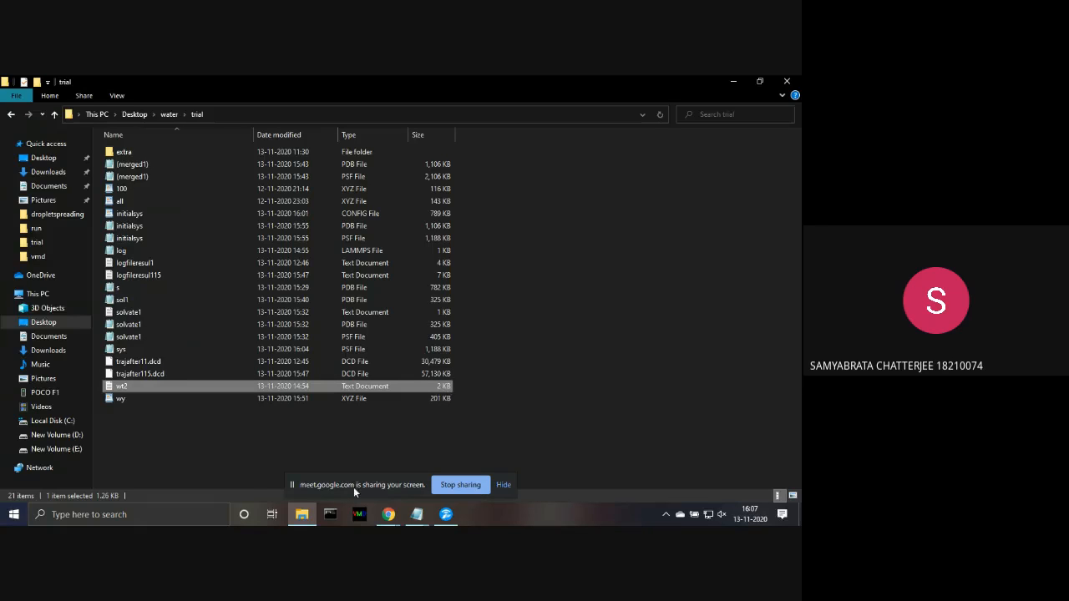
left_click(474, 485)
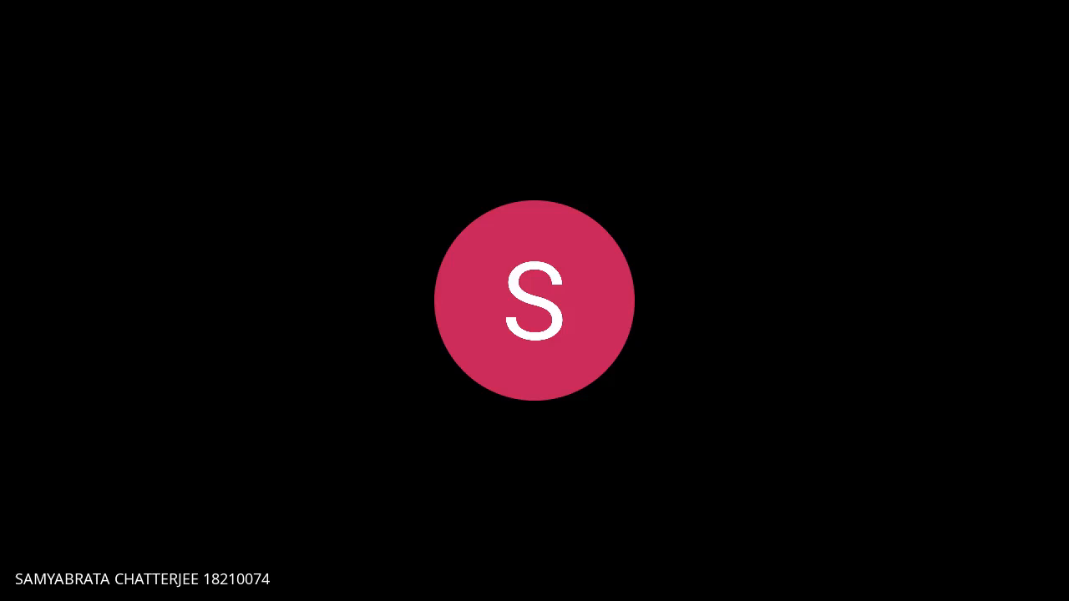